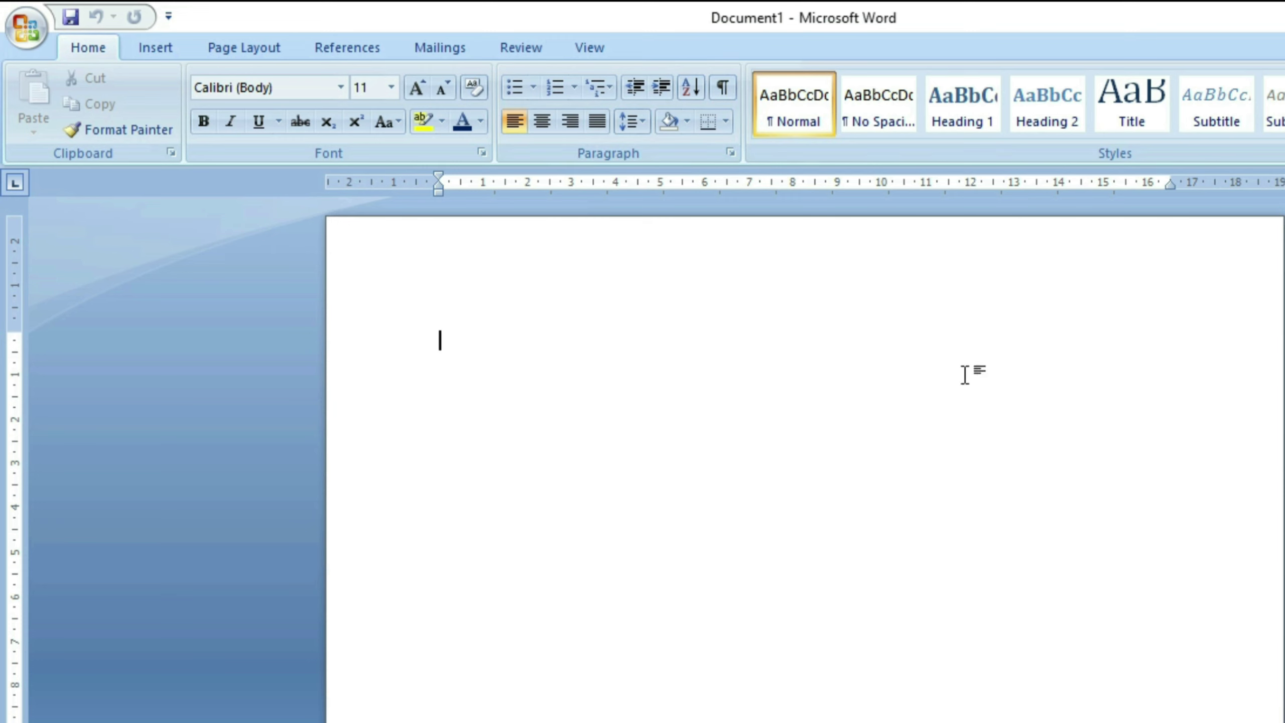
Browse the Insert, Page Layout and References tab commands.
click(137, 49)
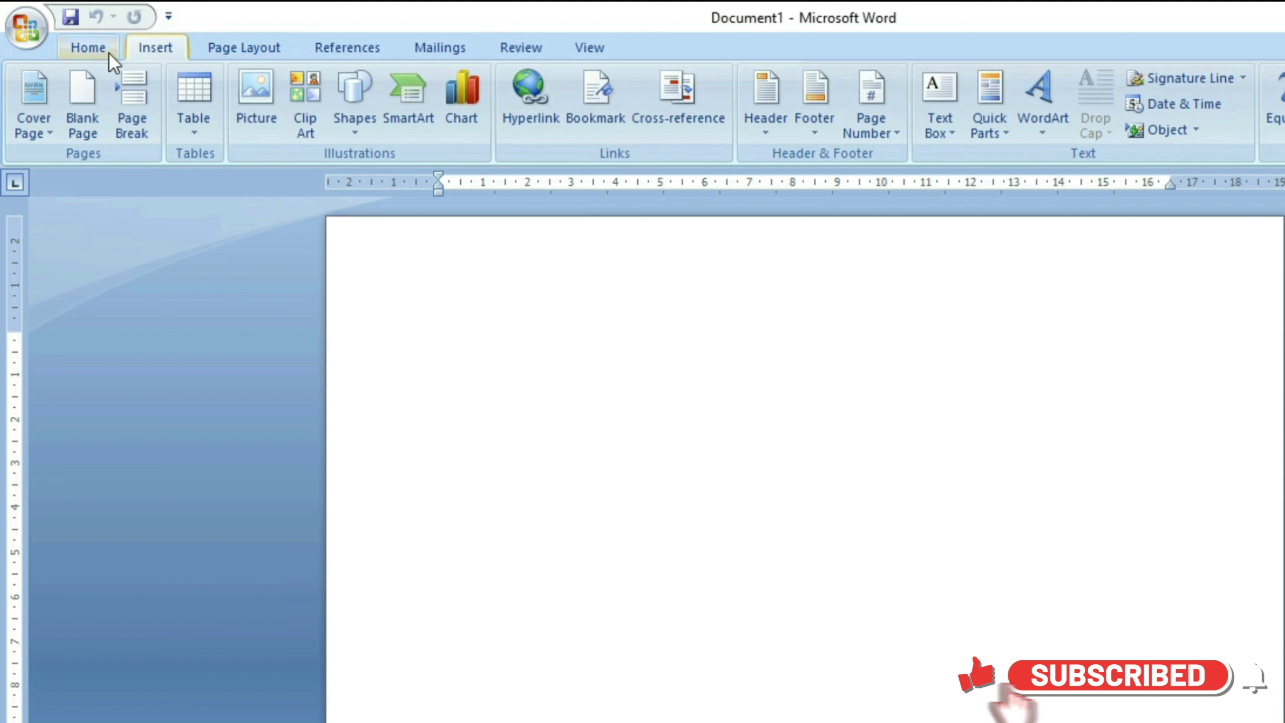
click(228, 46)
click(322, 47)
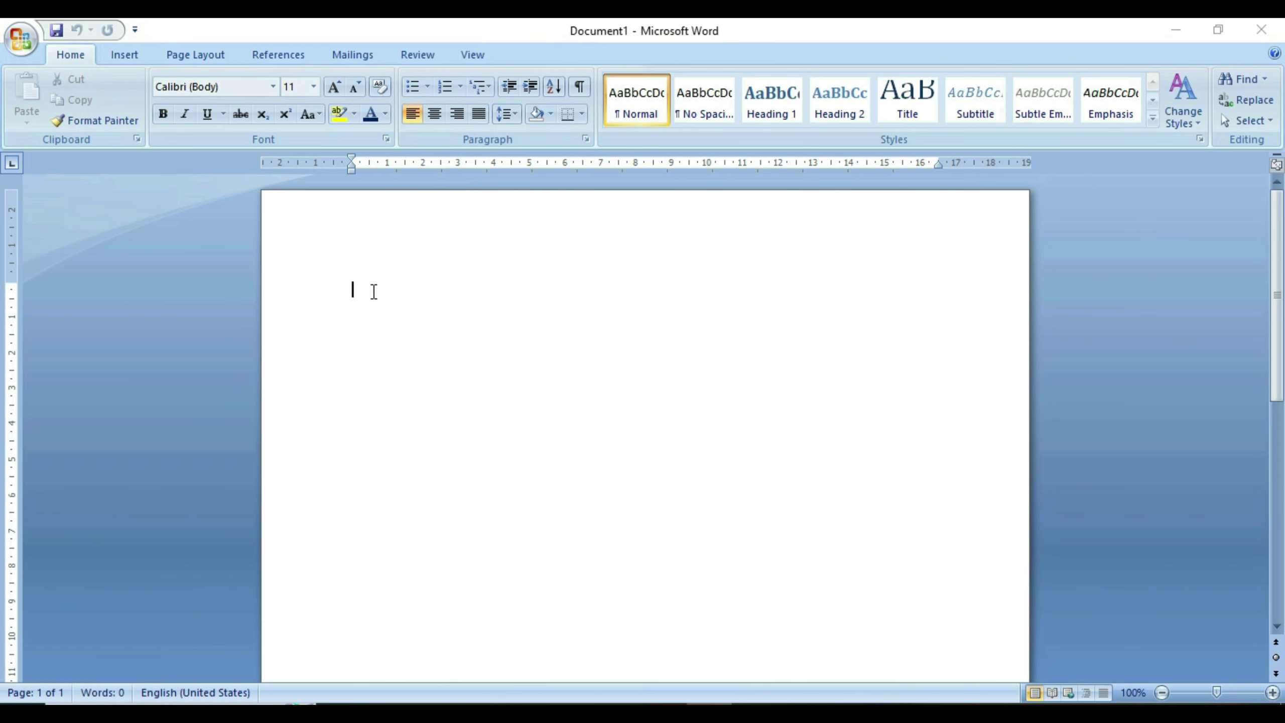
Generate sample paragraphs with =rand(), delete them, and regenerate them with rand().
text(=)
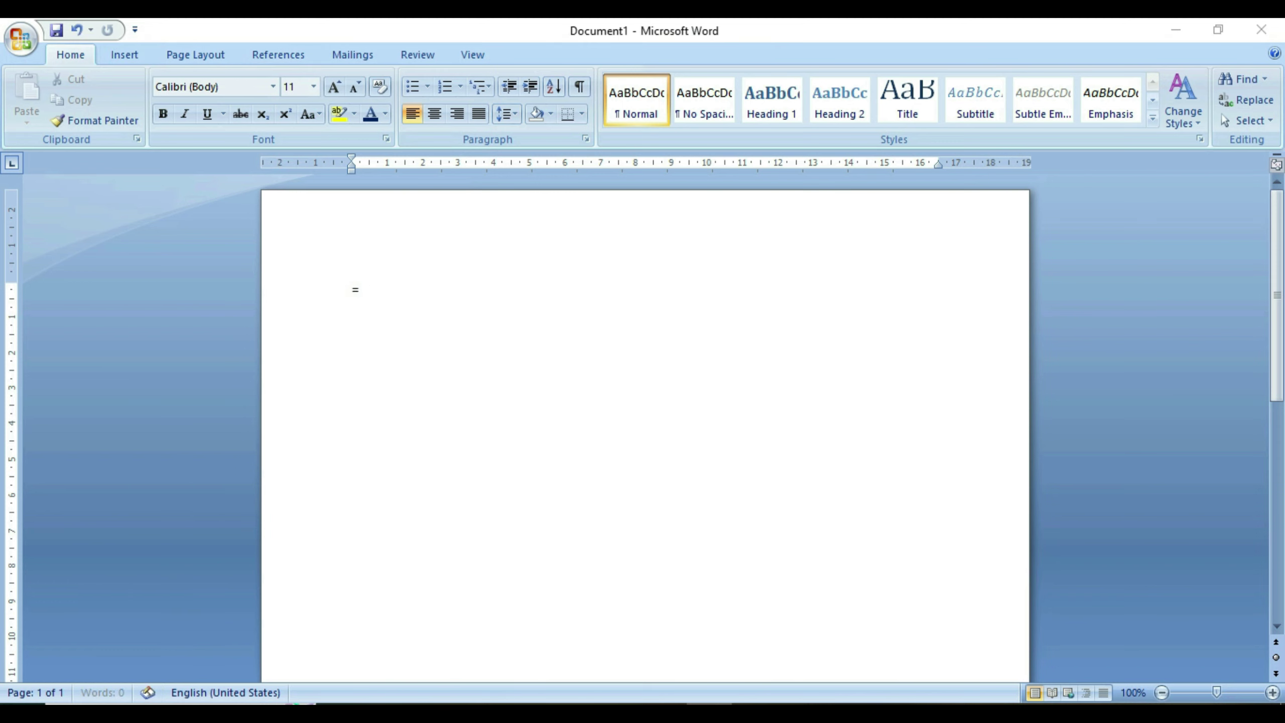
text(rand)
text(()
text())
key(Return)
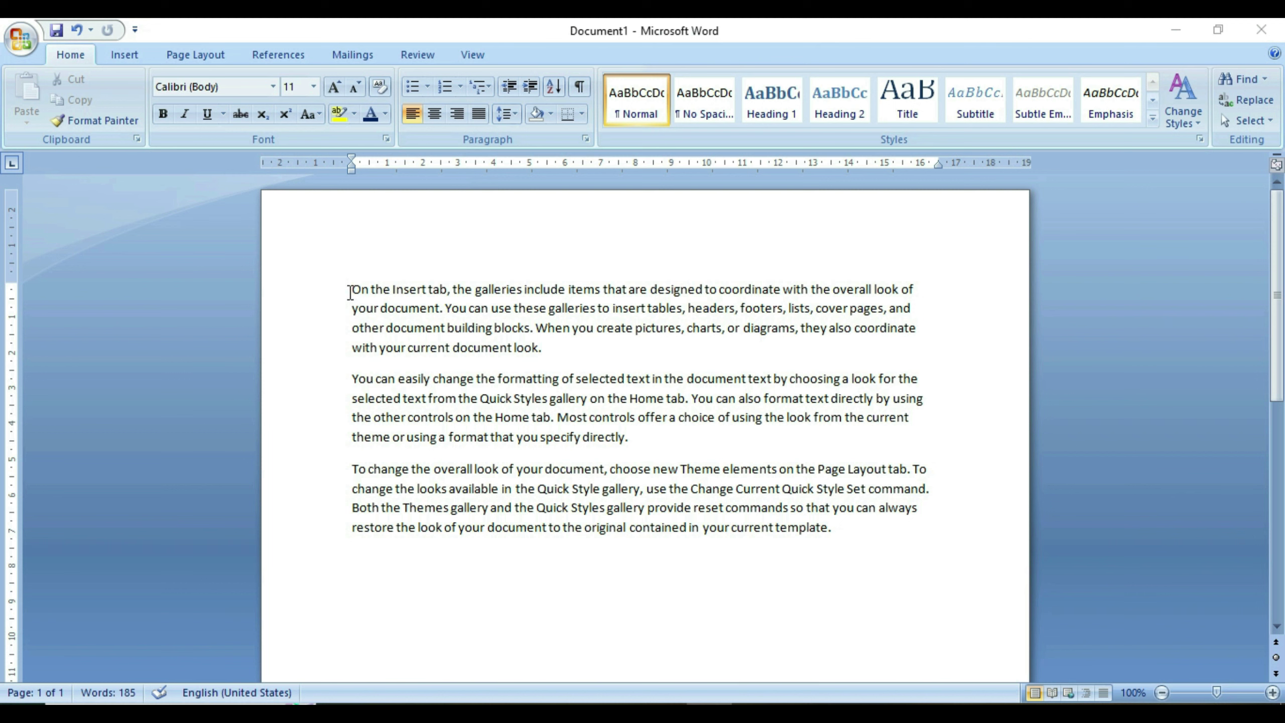
drag(352, 289, 868, 540)
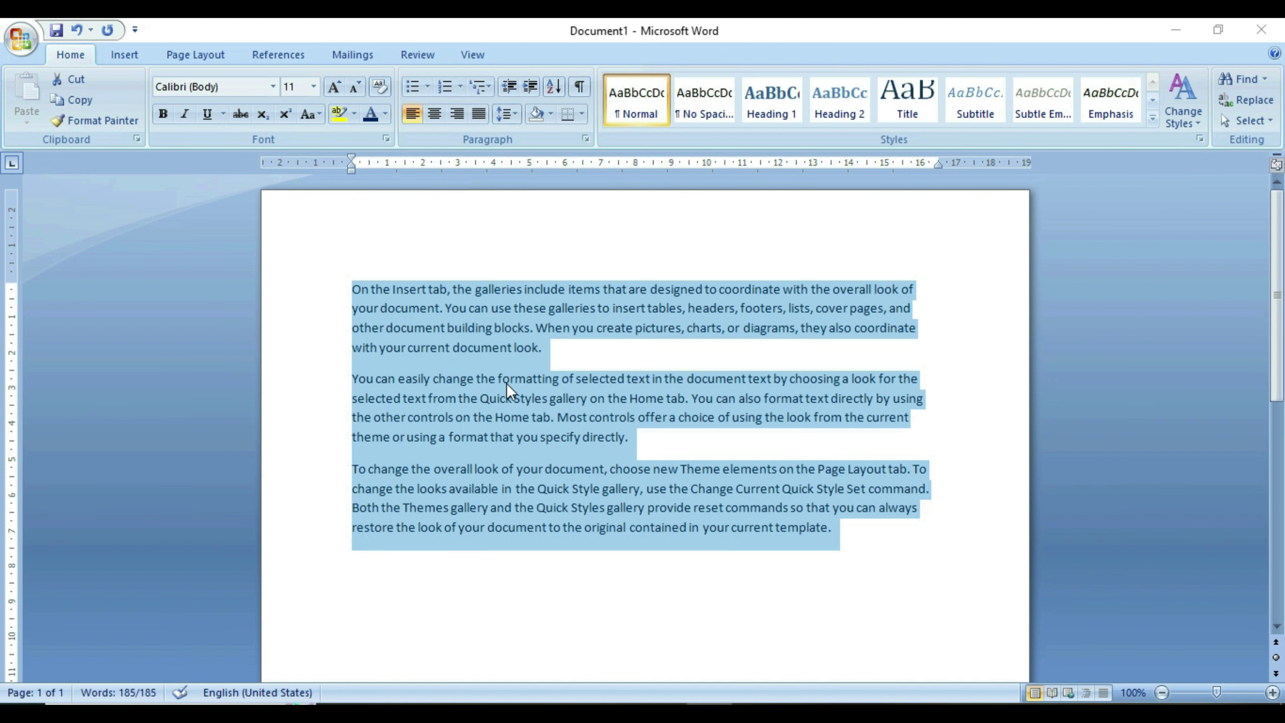
key(Delete)
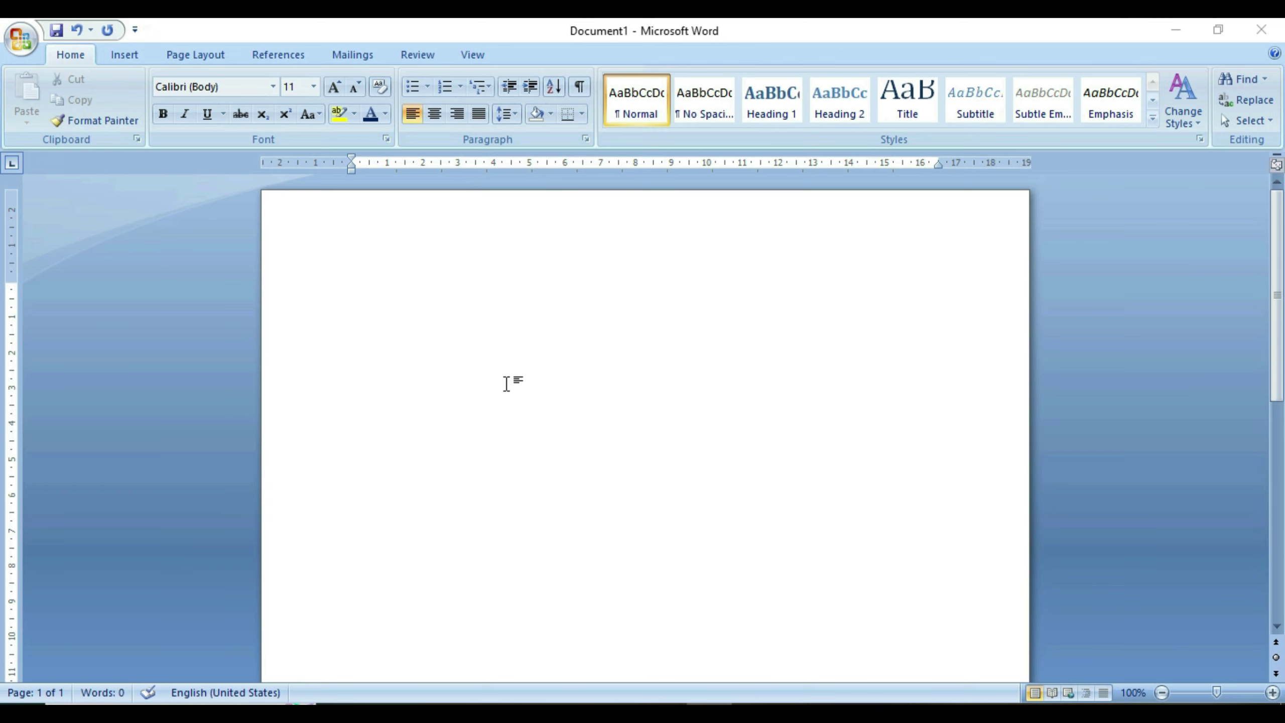
text(=r)
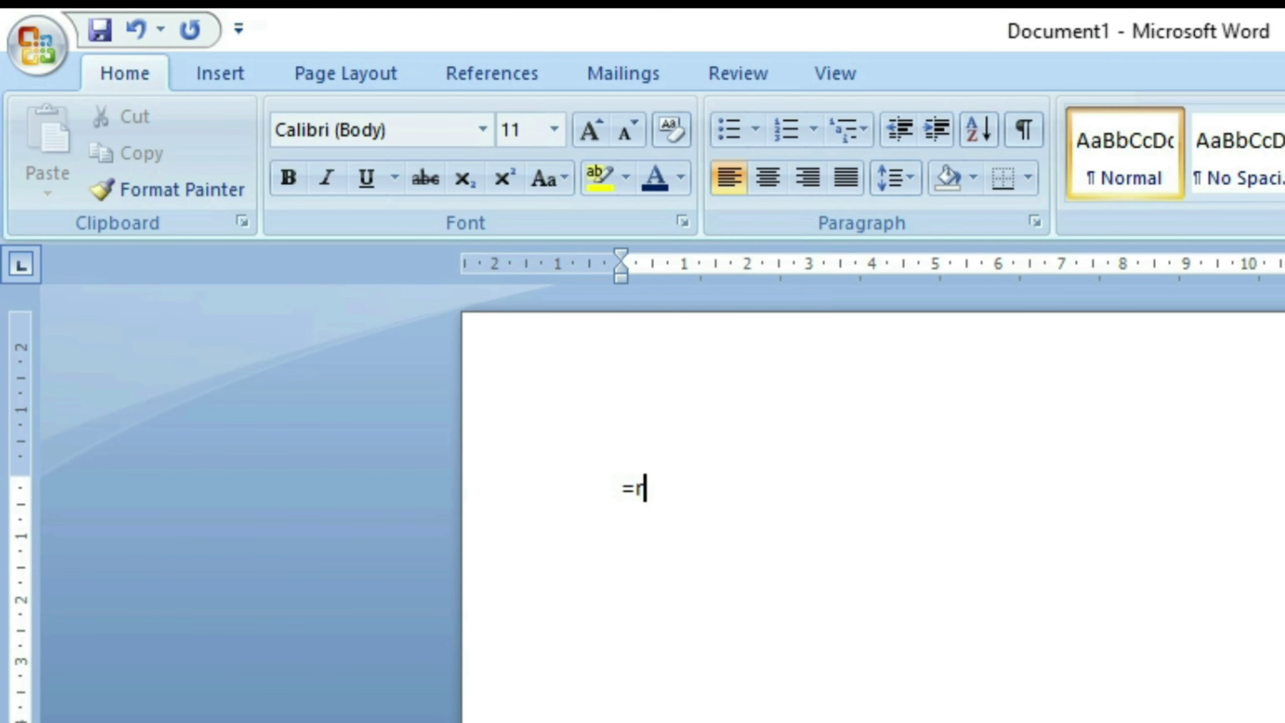
text(and)
text(())
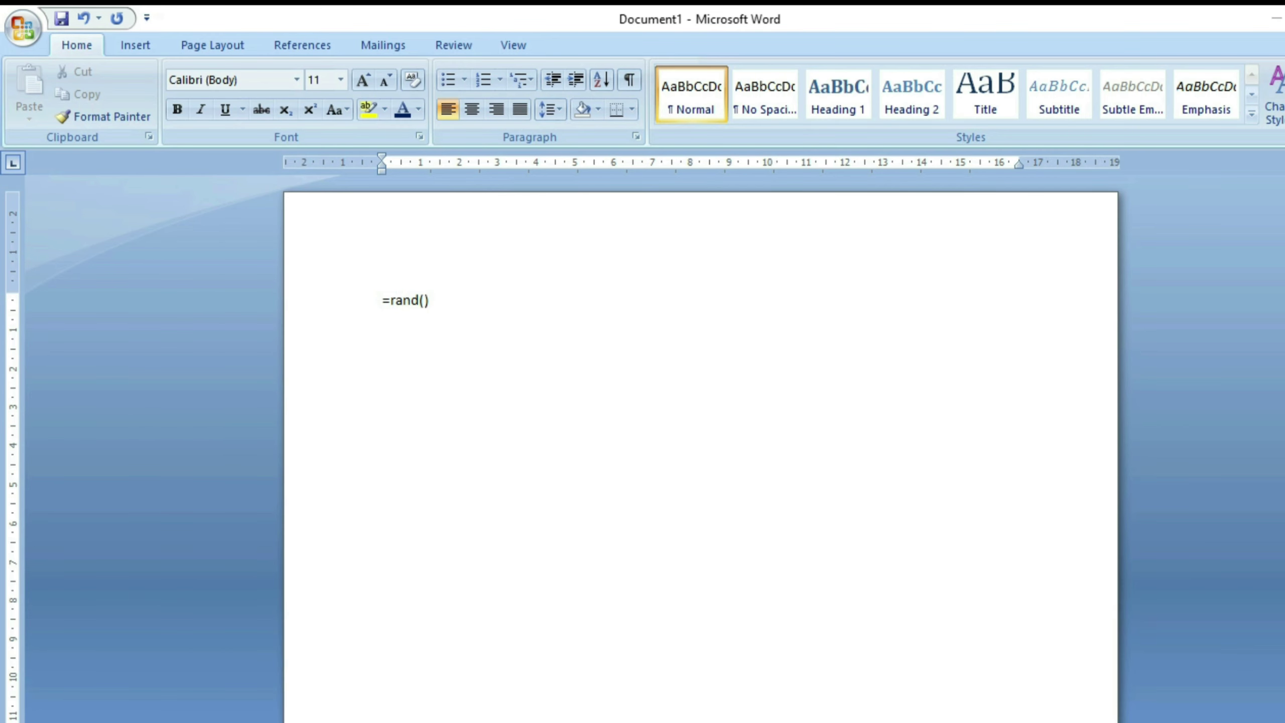
key(Return)
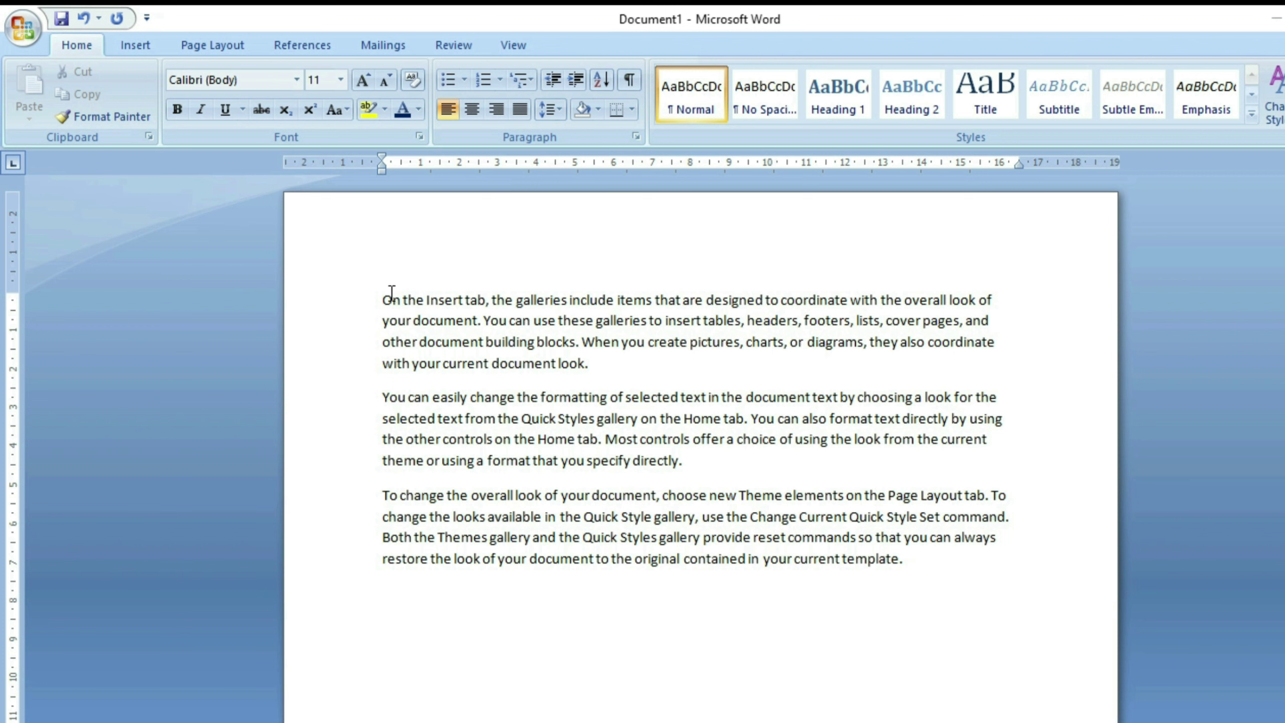
Practise selecting the first line by dragging and margin-clicking, ending with the cursor before 'On'.
drag(380, 299, 1013, 299)
click(855, 379)
click(323, 305)
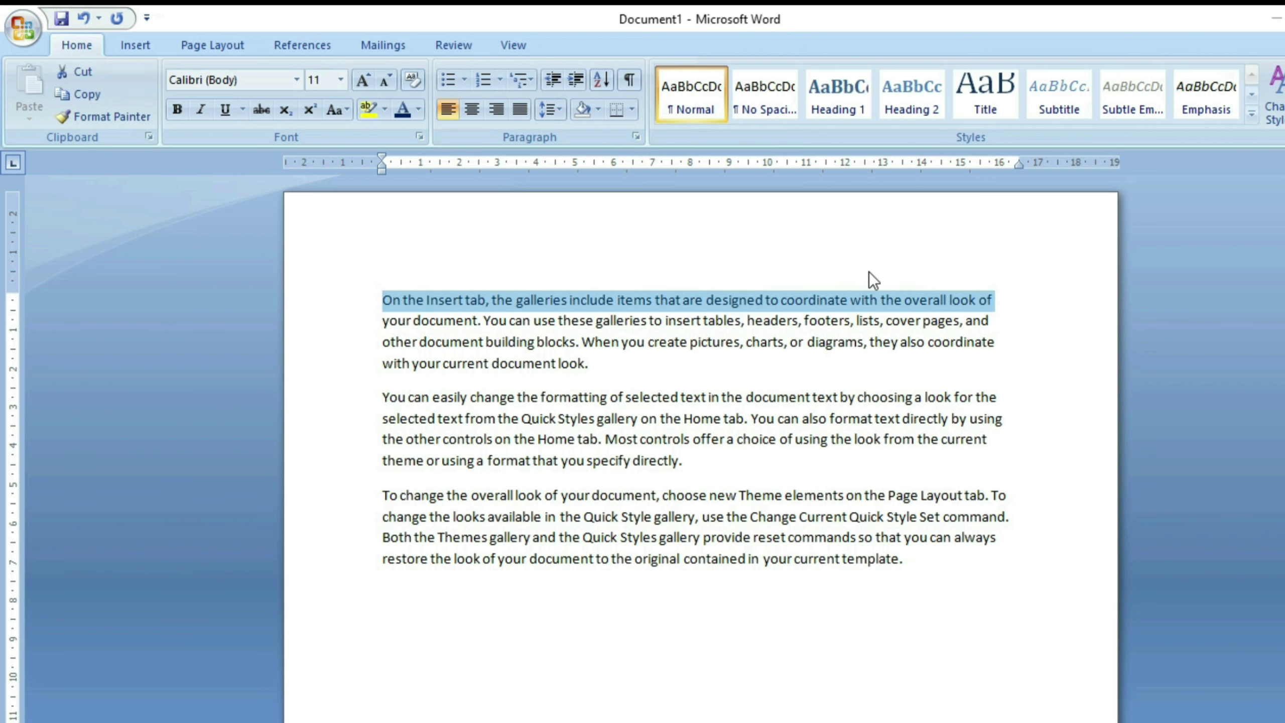
click(862, 300)
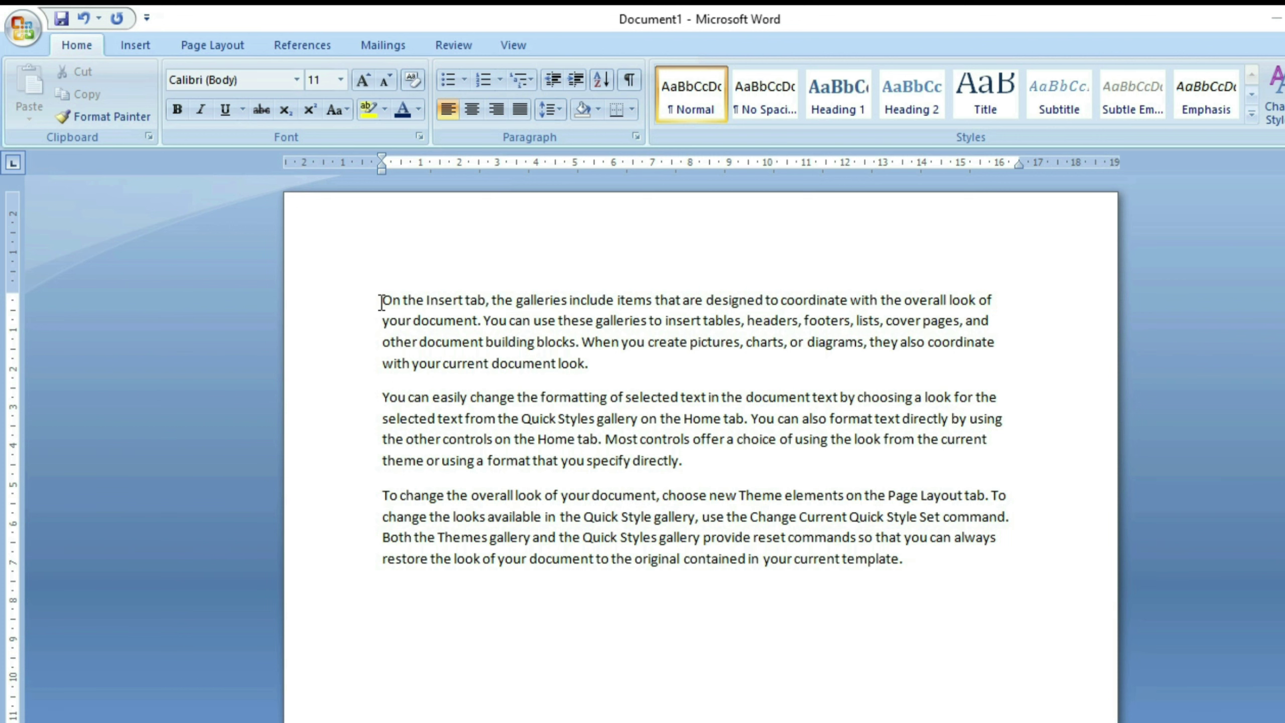
drag(383, 300, 1000, 304)
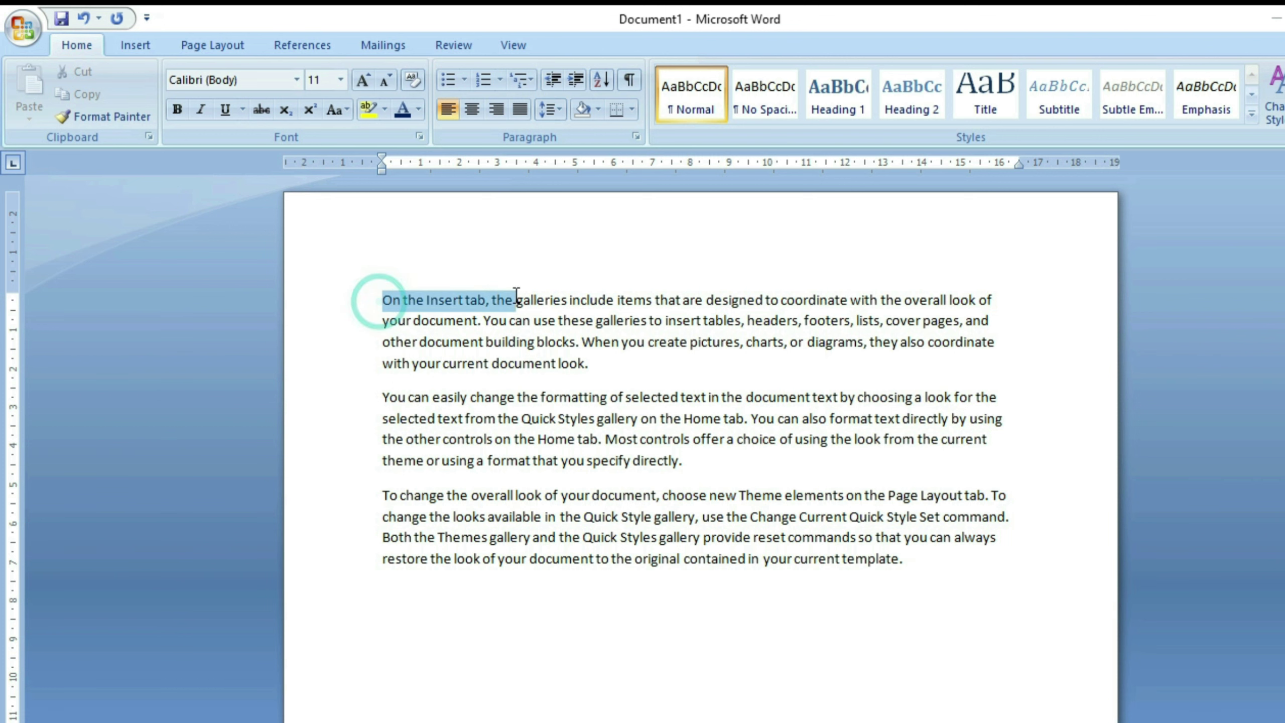
click(1000, 304)
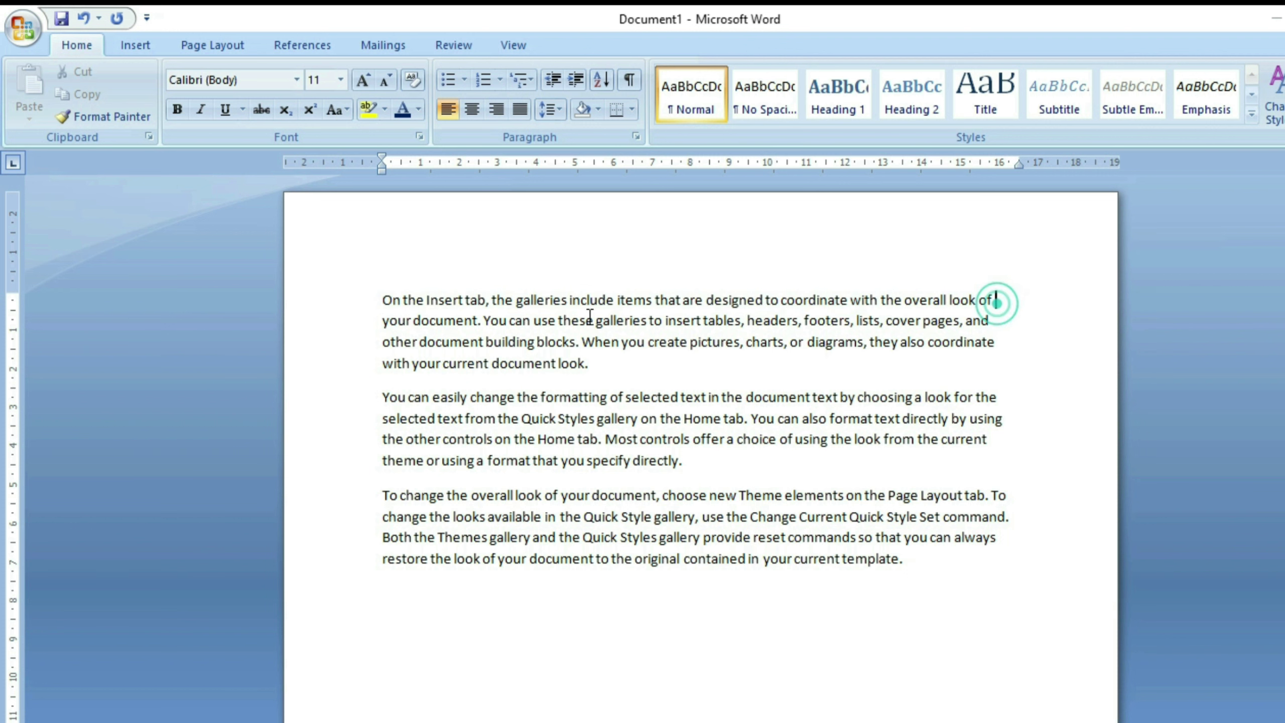
click(382, 300)
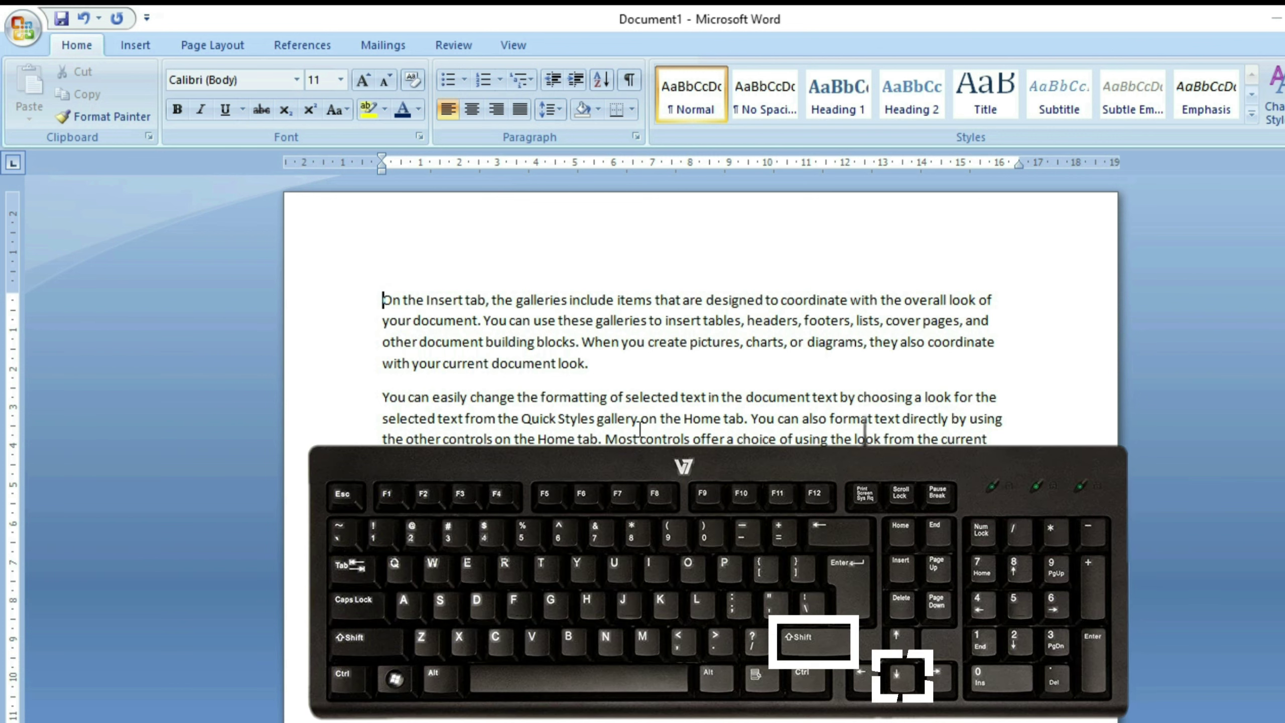
Select the opening 'On the Insert tab…' line with Shift+Down and cut it.
key(shift+Down)
key(shift+Down)
key(shift+Down)
key(shift+Down)
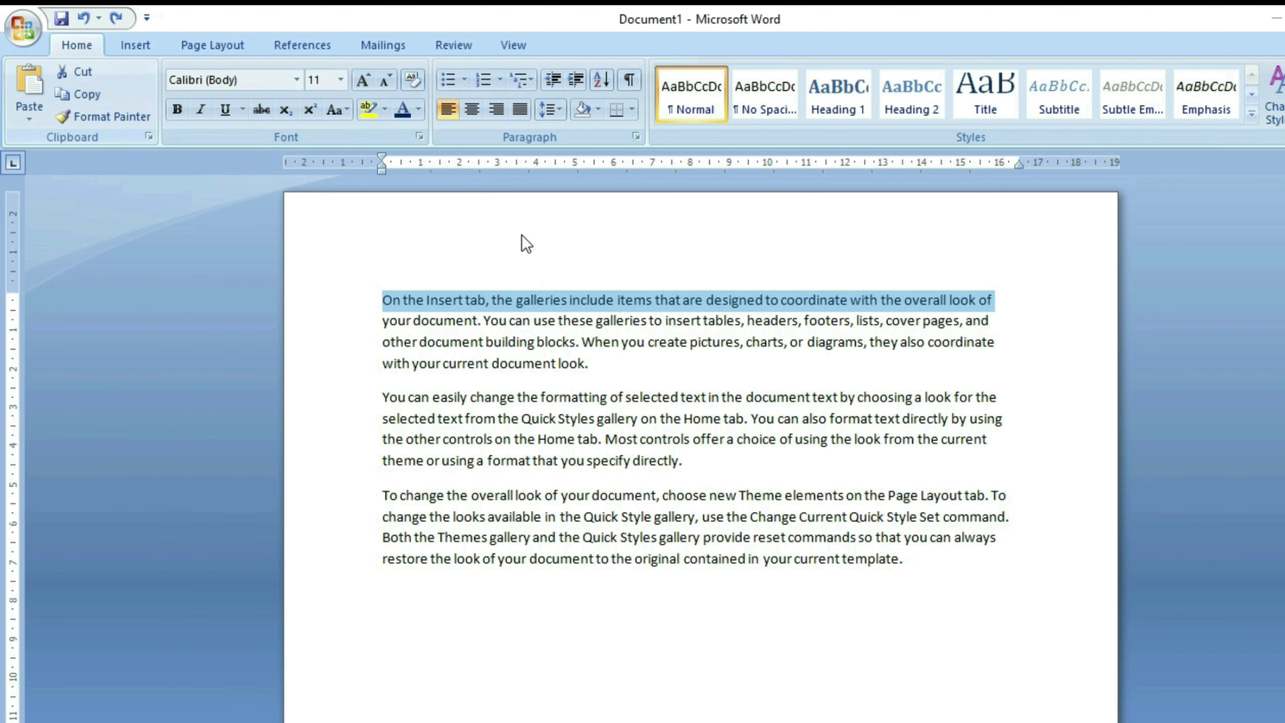
click(79, 69)
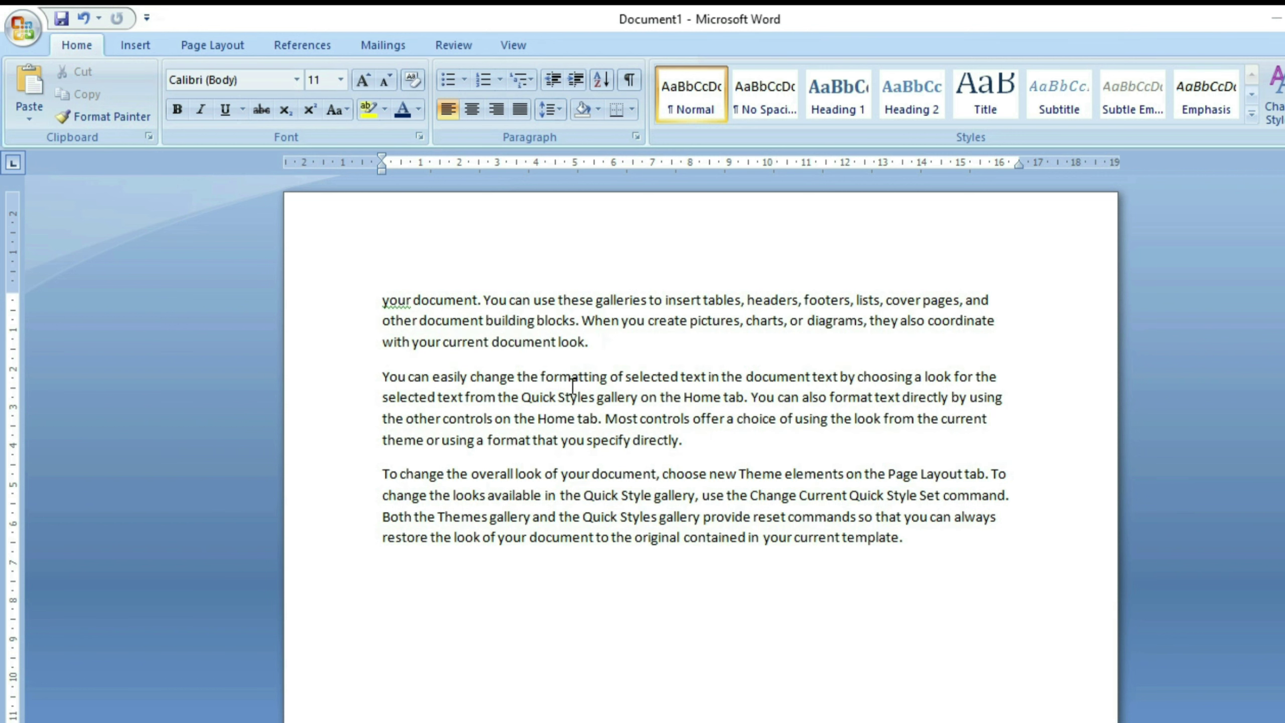
Paste the cut line from the Office Clipboard pane as a new paragraph after 'template.'.
click(911, 541)
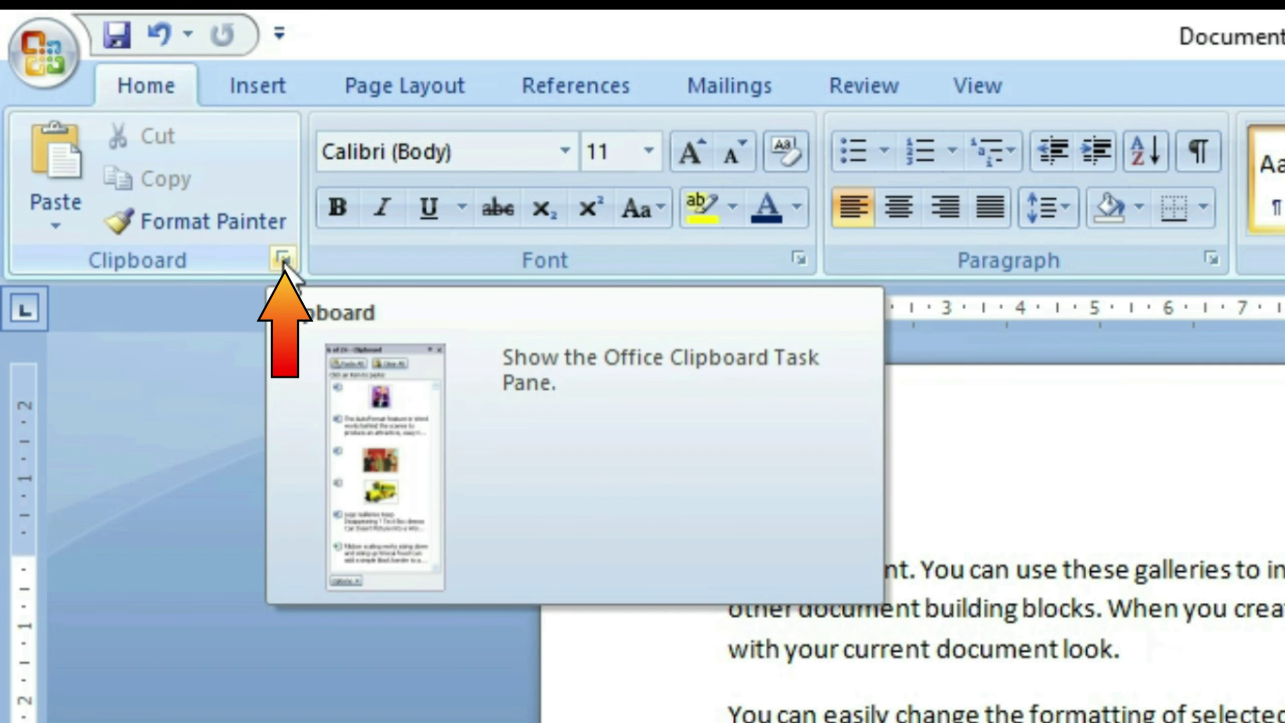
click(282, 259)
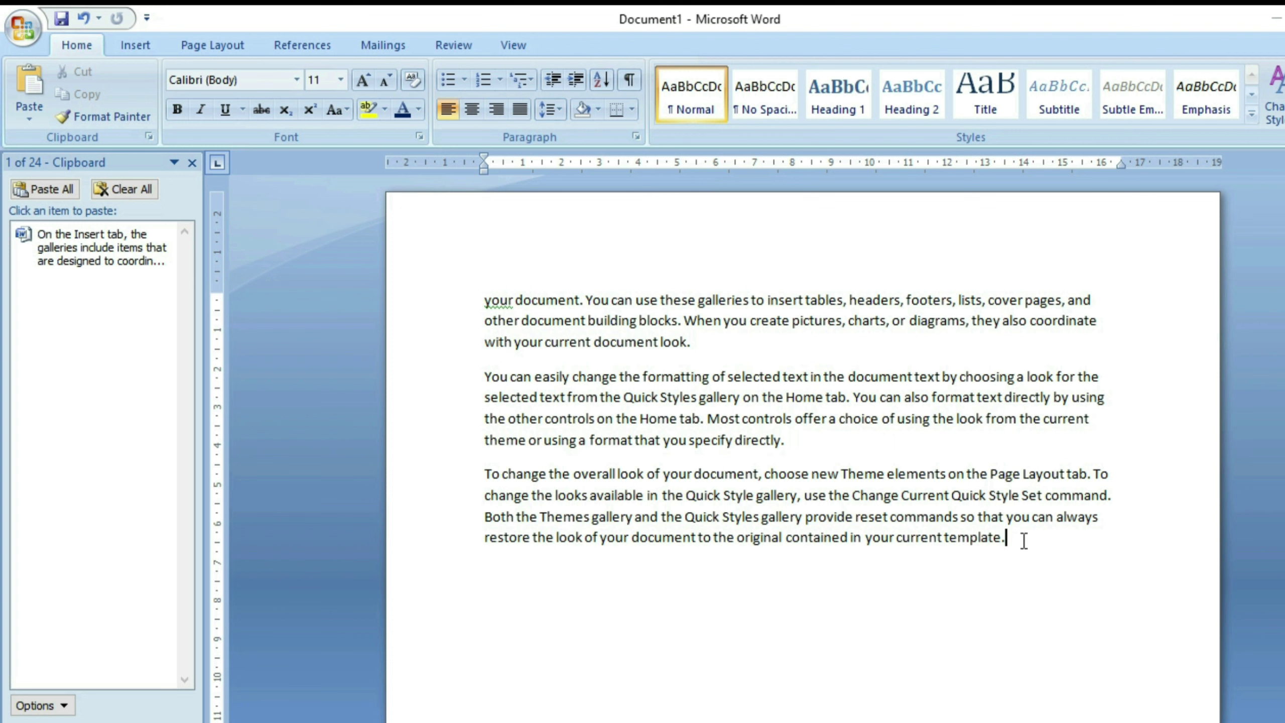
key(Return)
mouse_move(92, 247)
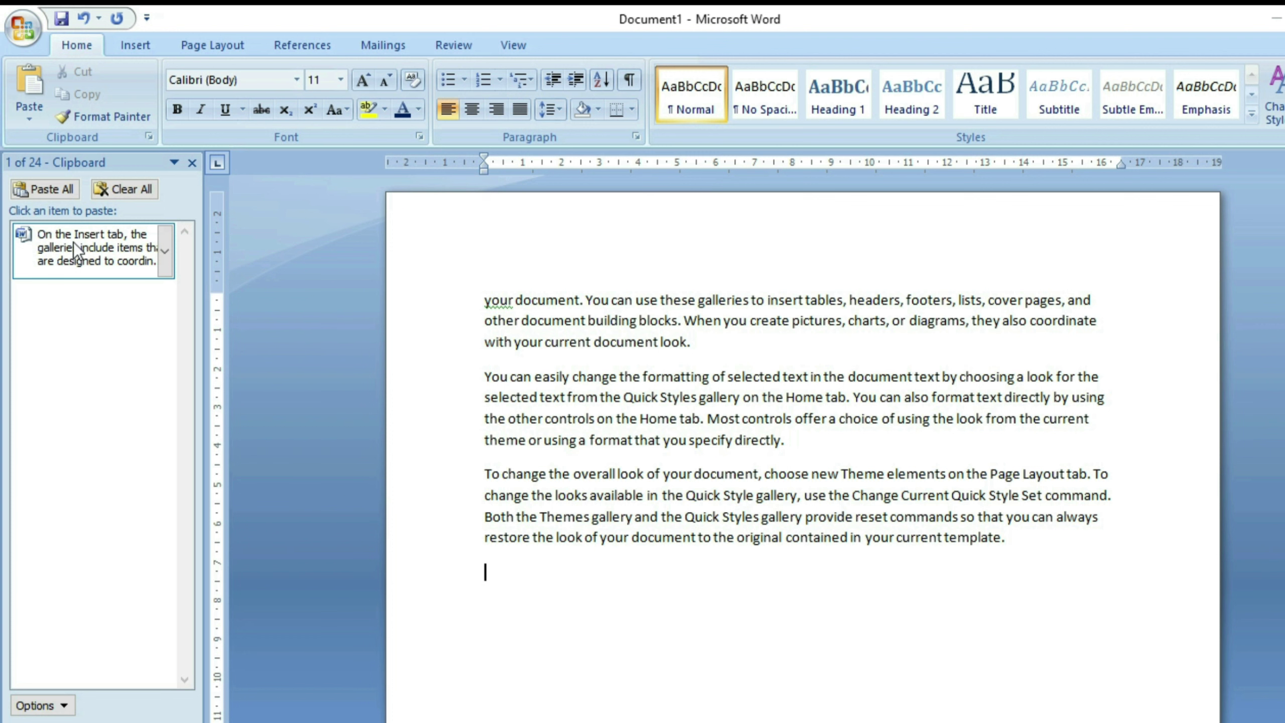
click(76, 250)
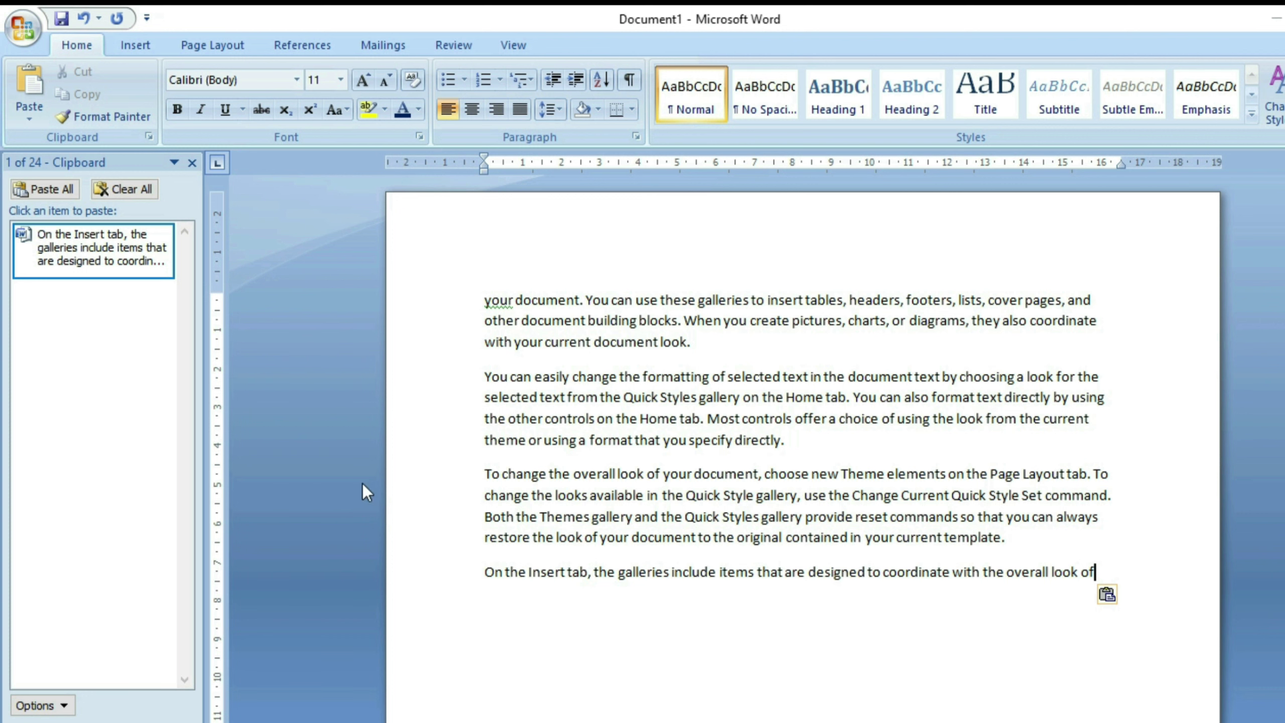
Reopen the Clipboard pane and paste the stored 'On the Insert tab…' line twice more.
click(192, 163)
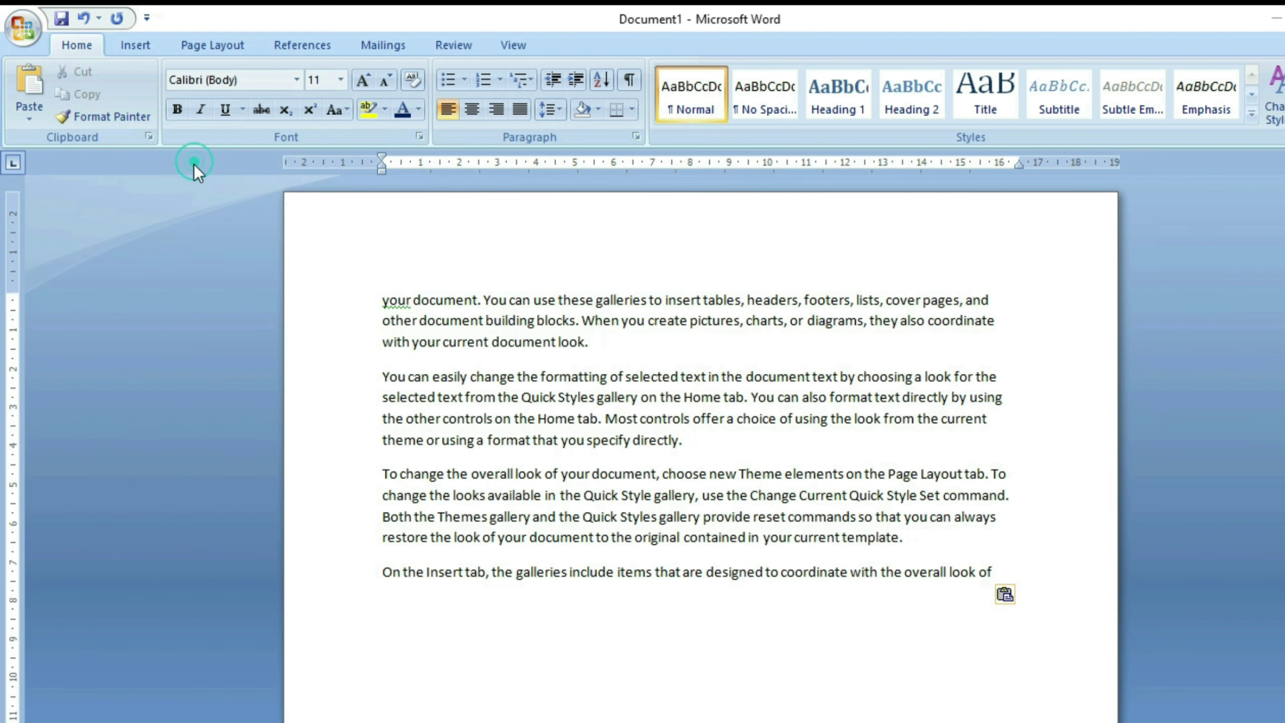
click(148, 136)
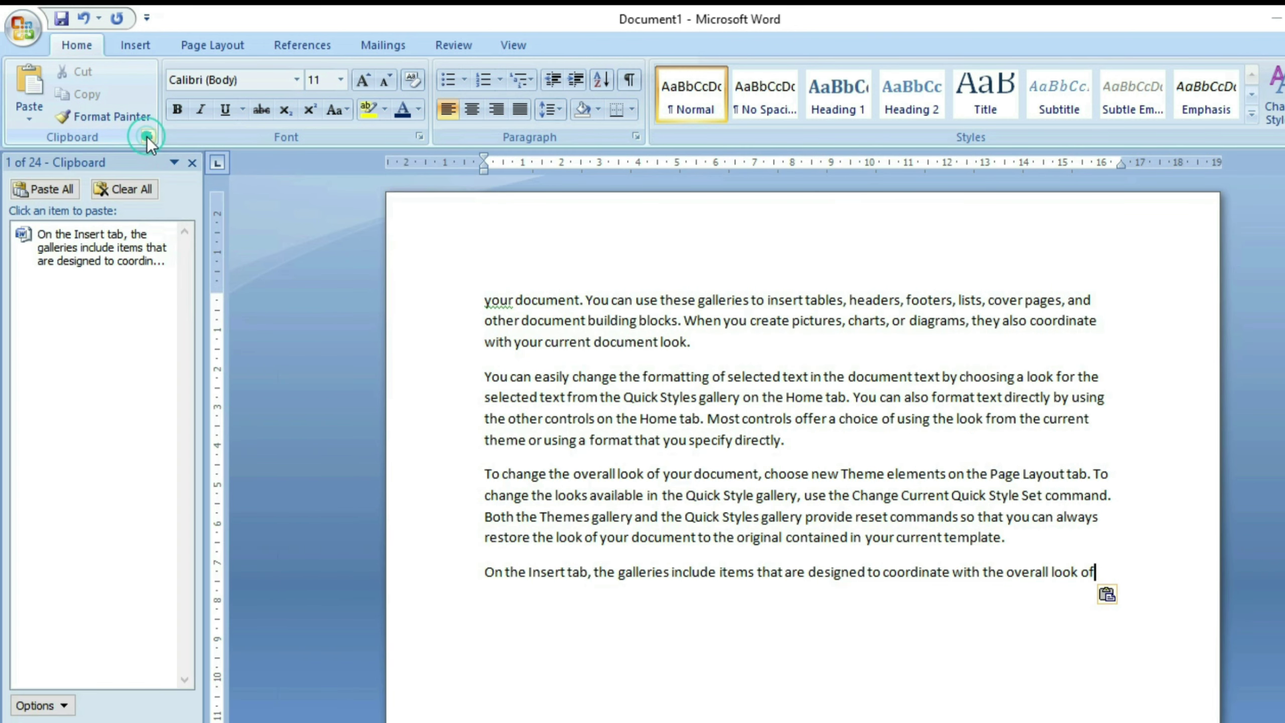
click(196, 162)
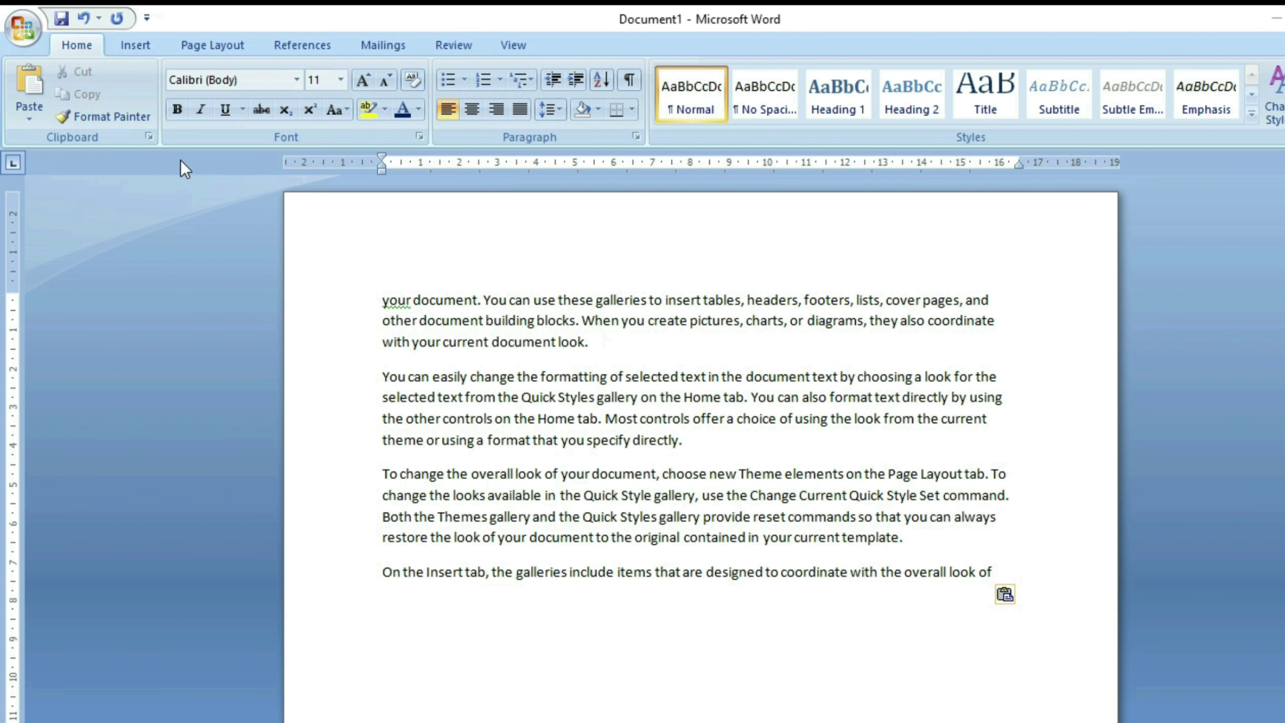
click(148, 137)
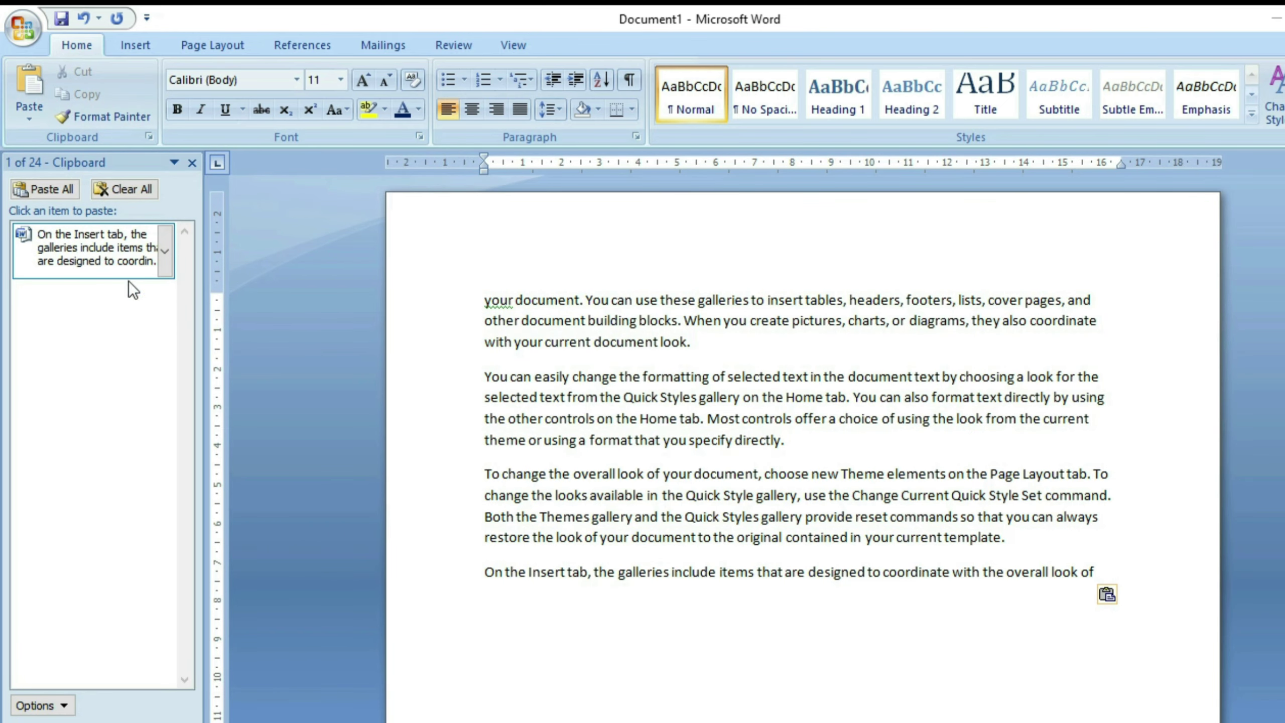
click(121, 251)
key(Return)
click(94, 253)
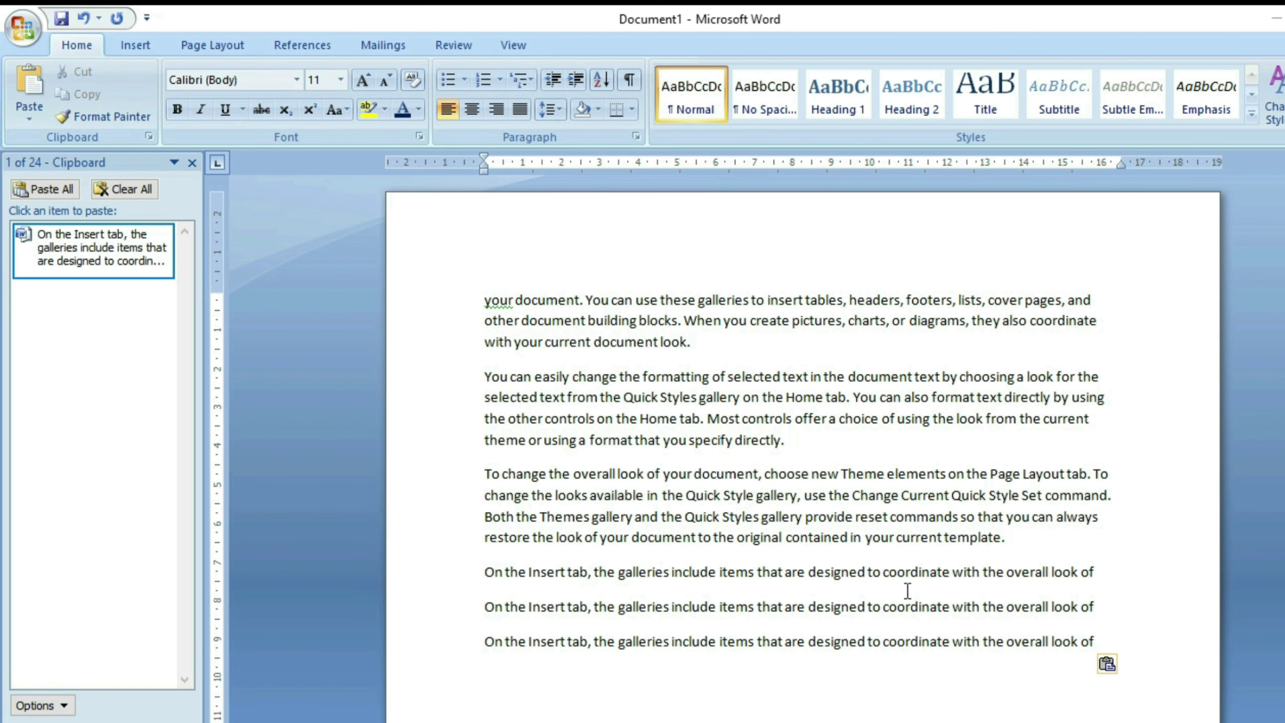
Select the whole first 'your document…' paragraph and copy it.
scroll(911, 590, down, 1)
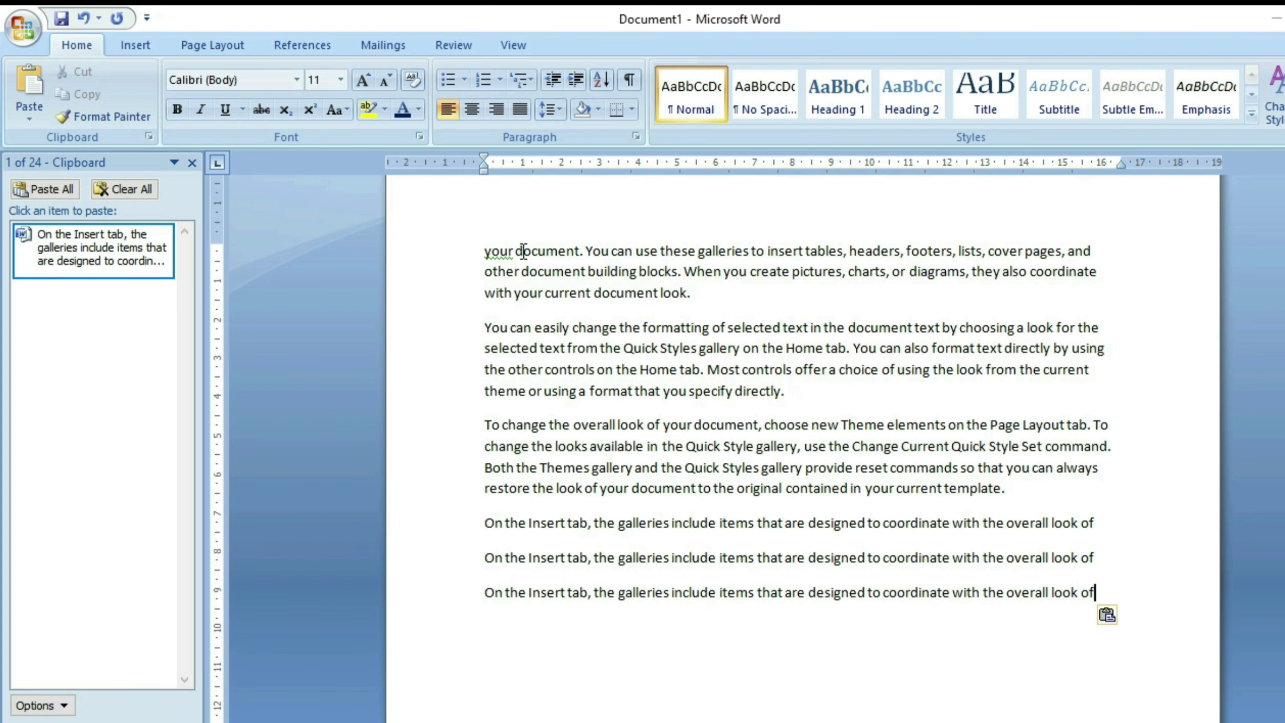
drag(483, 248, 884, 299)
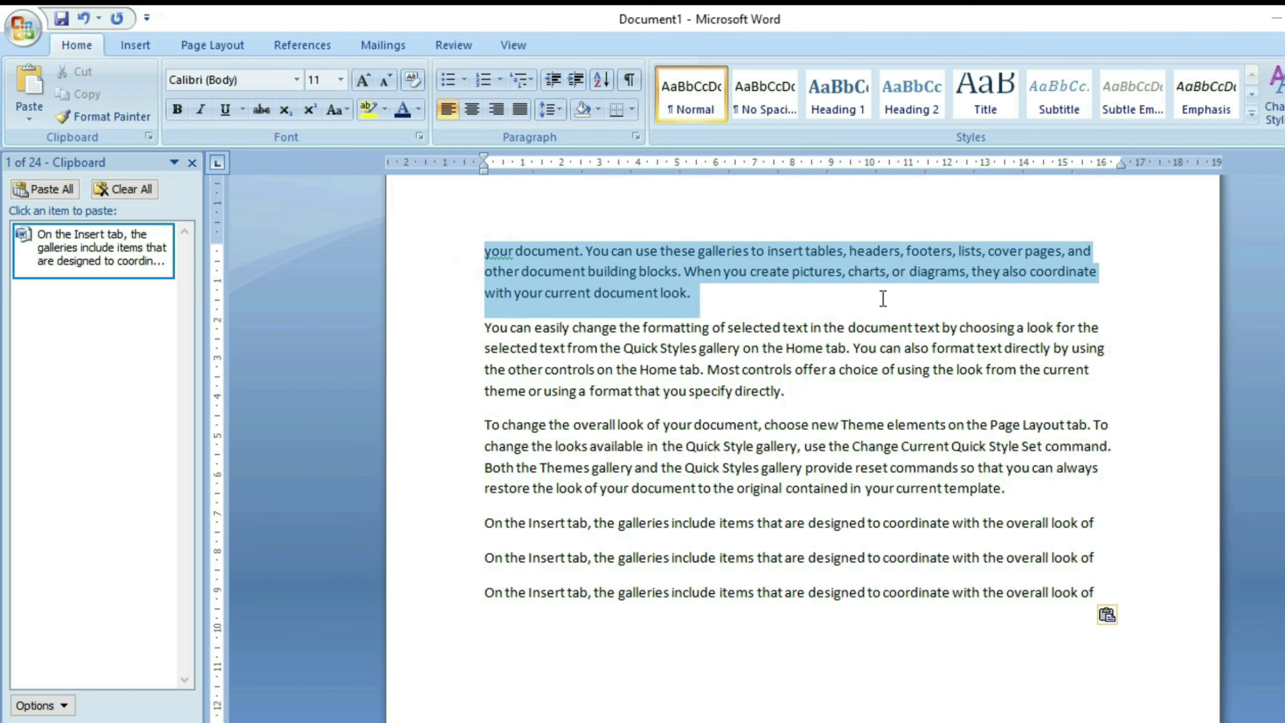
click(798, 278)
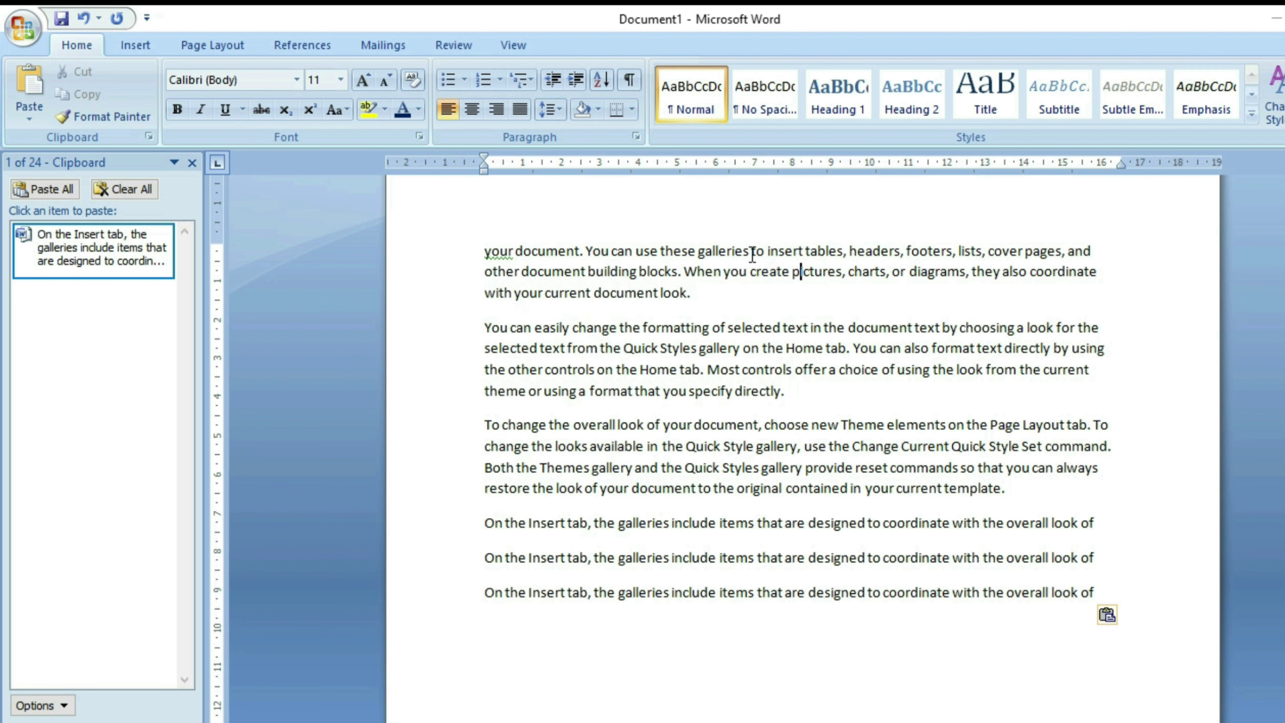
click(752, 251)
triple_click(752, 252)
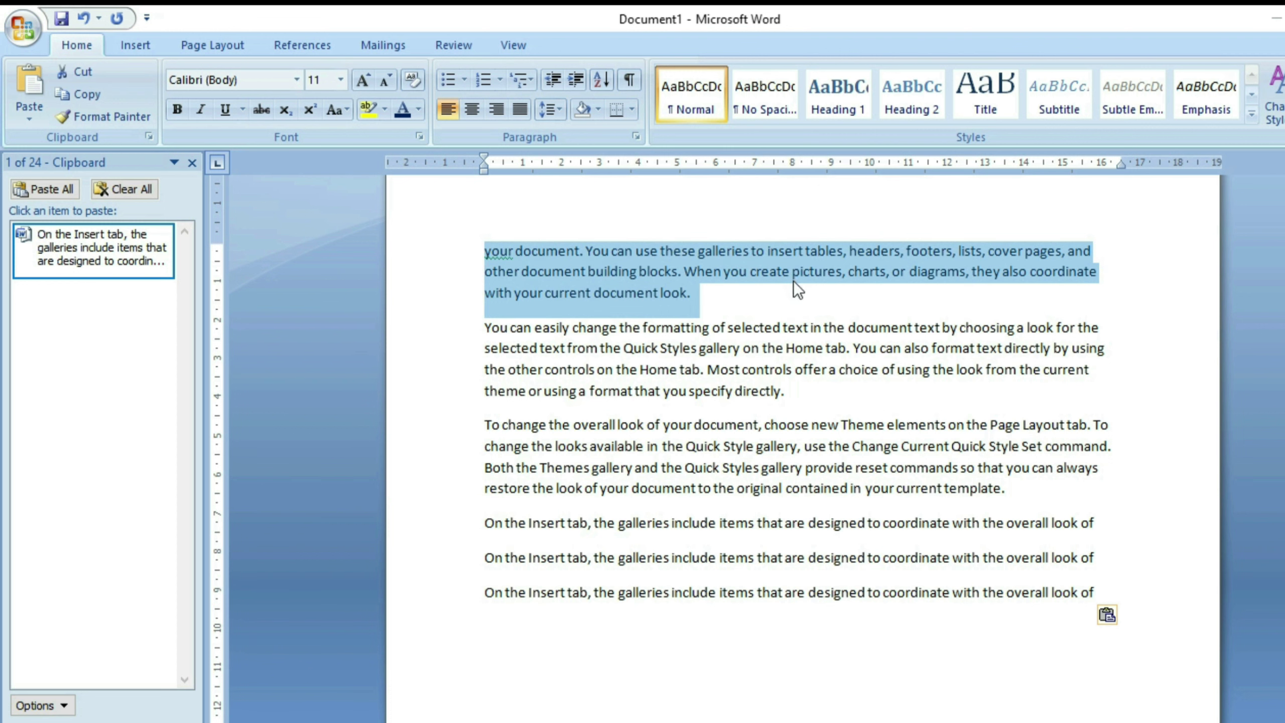
click(81, 94)
Paste the copied paragraph after the last line from the Clipboard pane.
click(1111, 592)
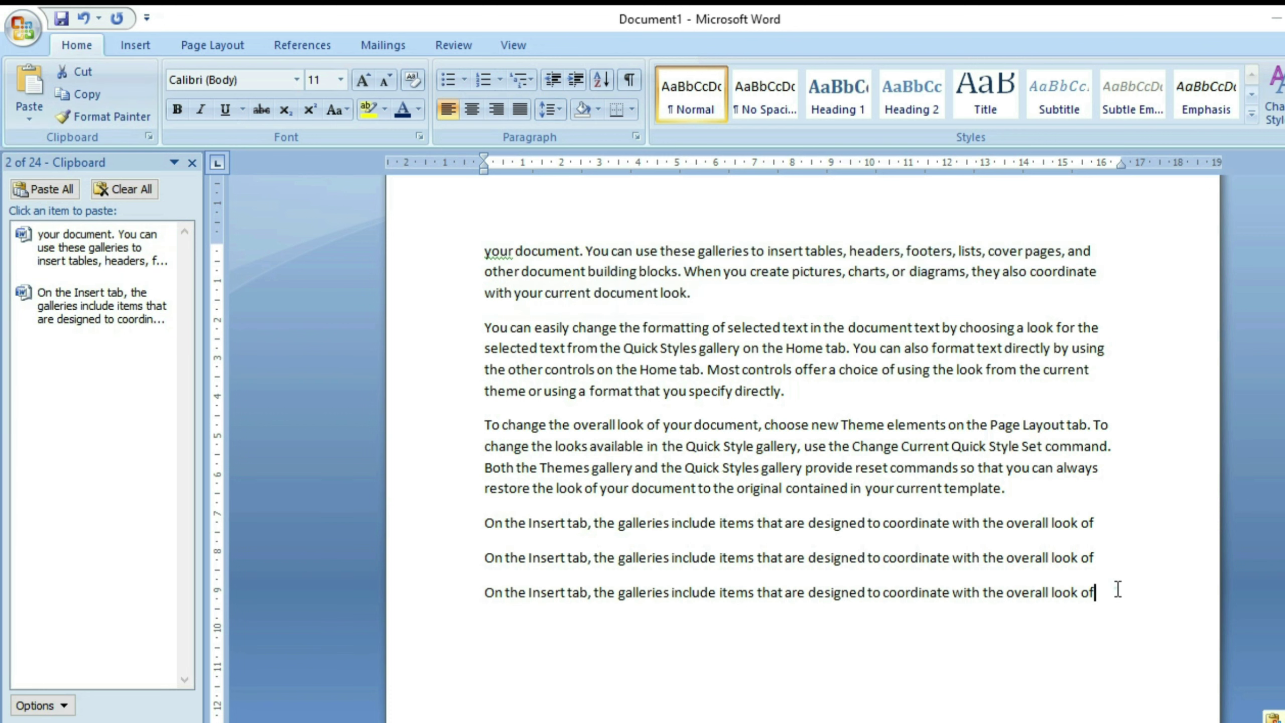
click(93, 249)
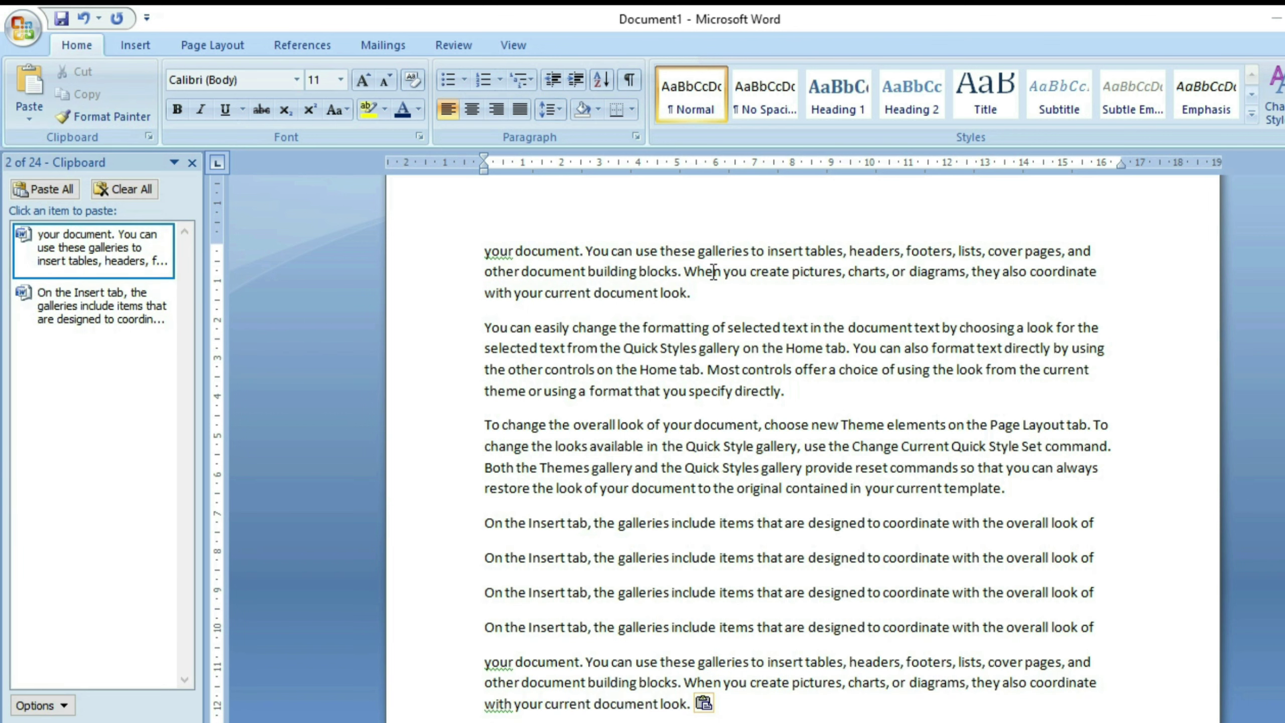
drag(694, 292, 581, 281)
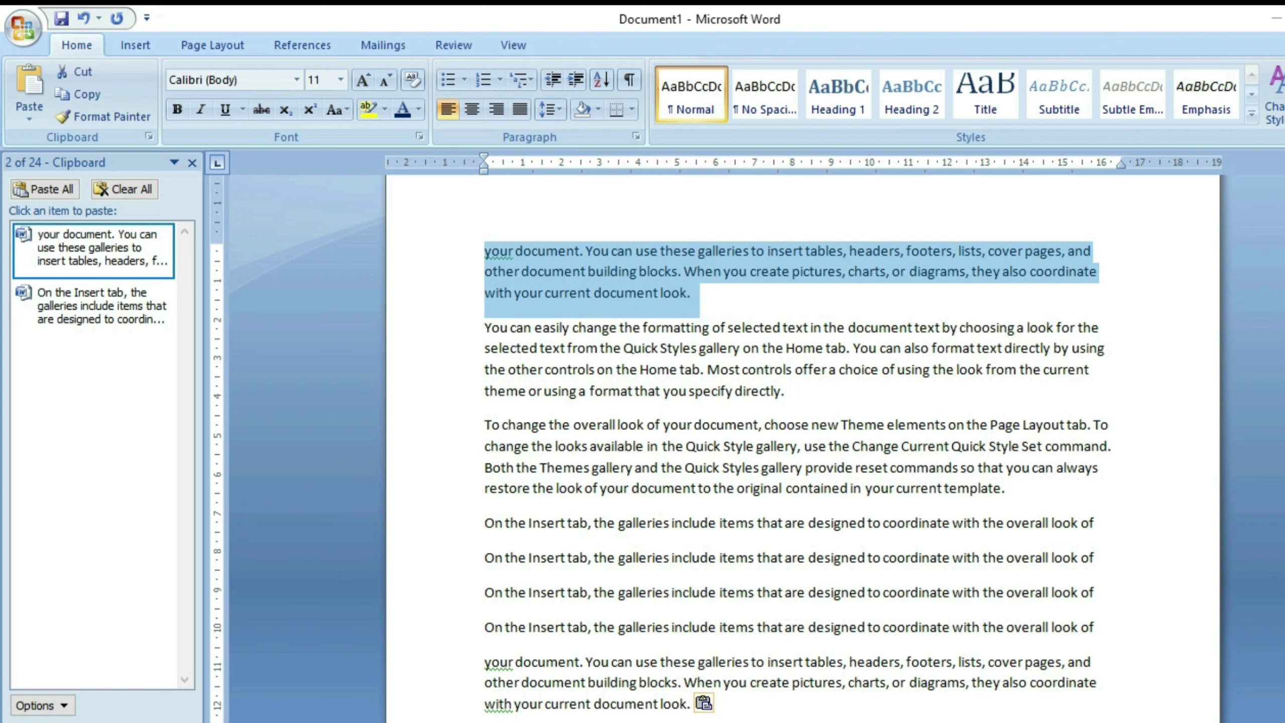
drag(742, 701, 484, 660)
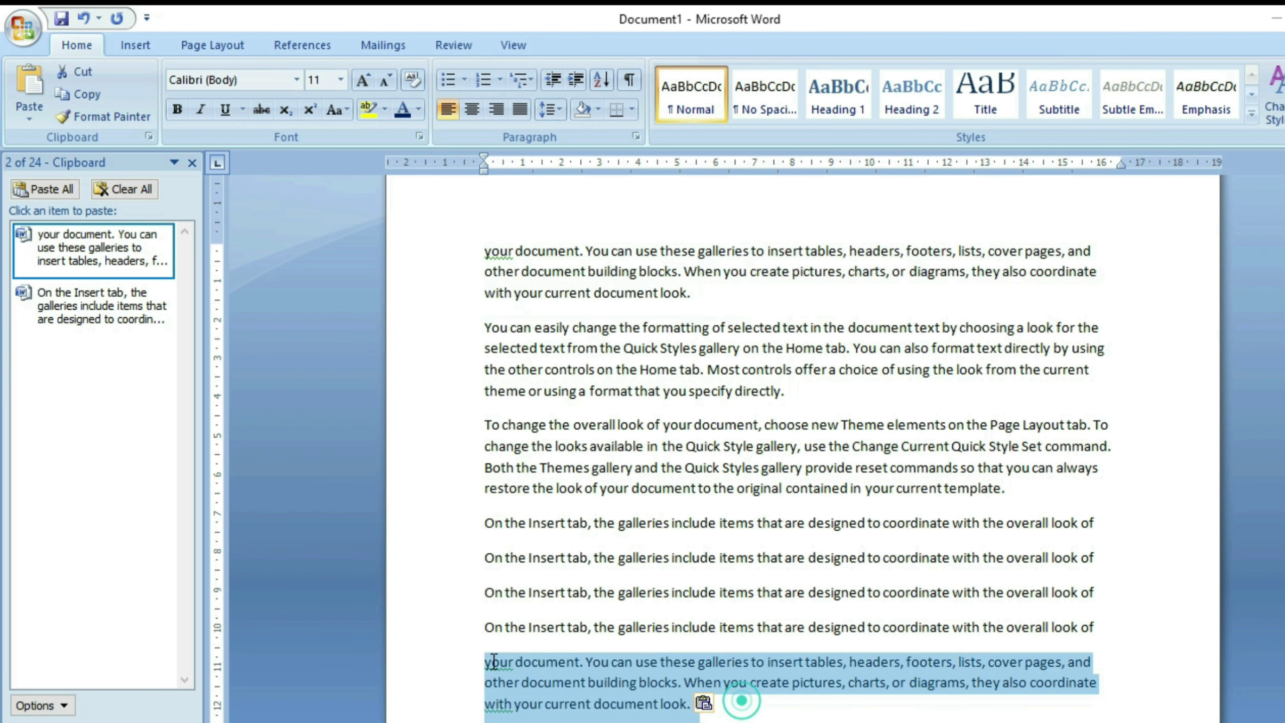
triple_click(736, 294)
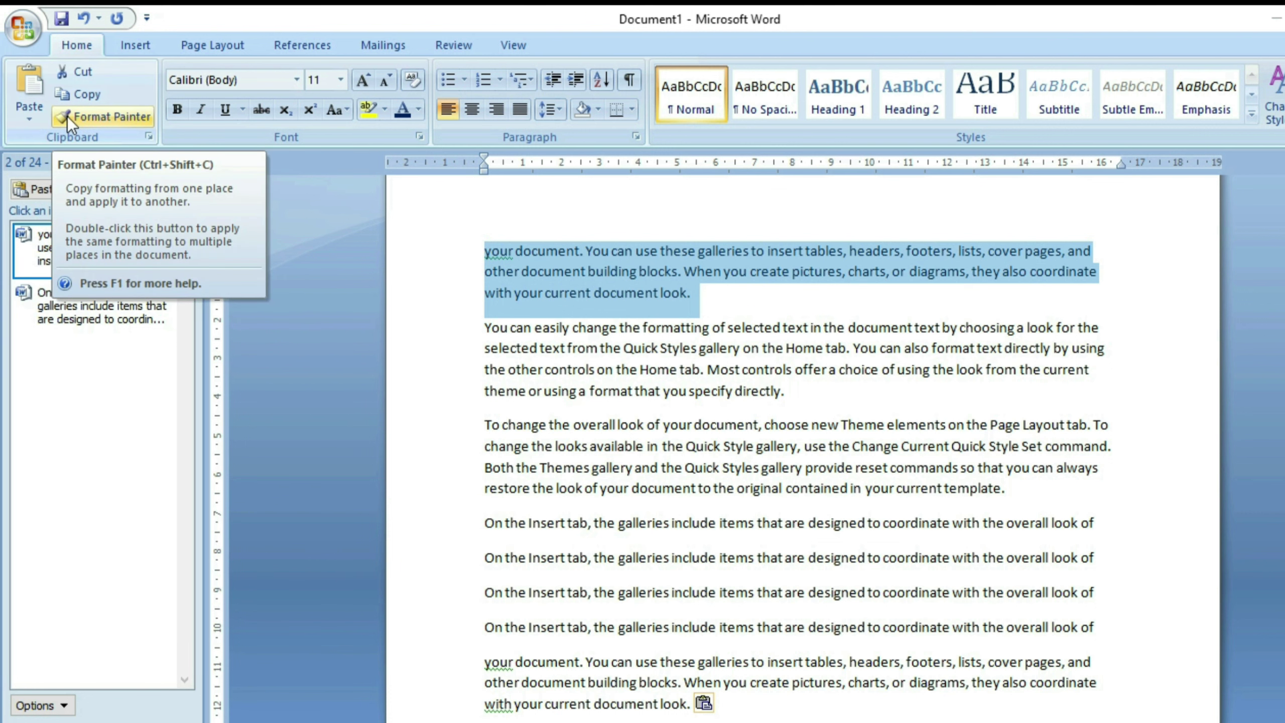
click(1082, 556)
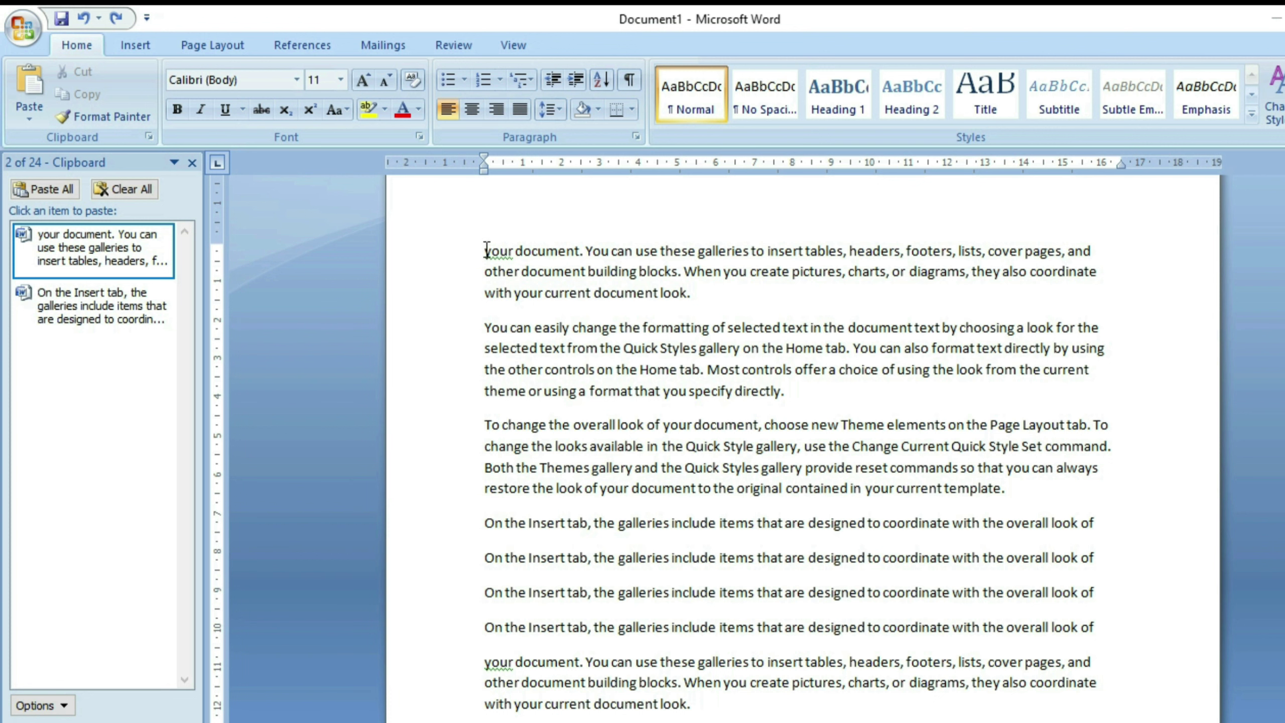
drag(487, 251, 752, 297)
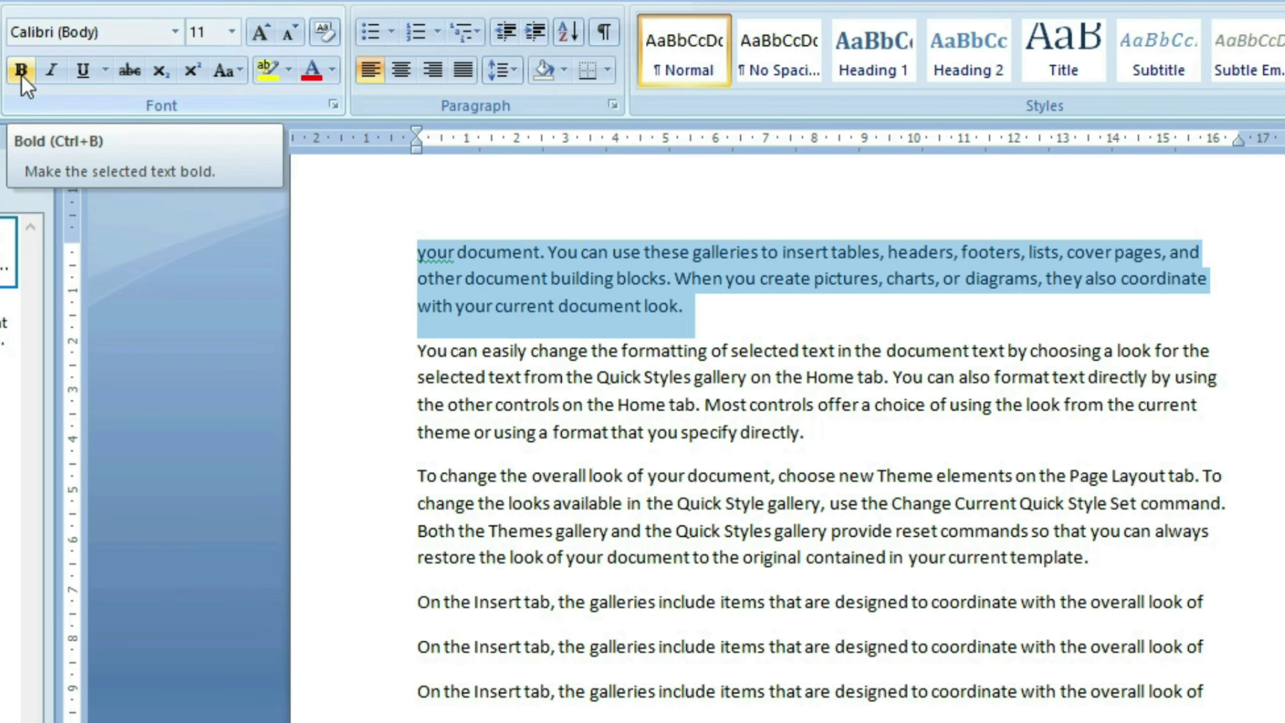
Make the opening 'your document…' paragraph bold and orange.
click(21, 75)
click(331, 76)
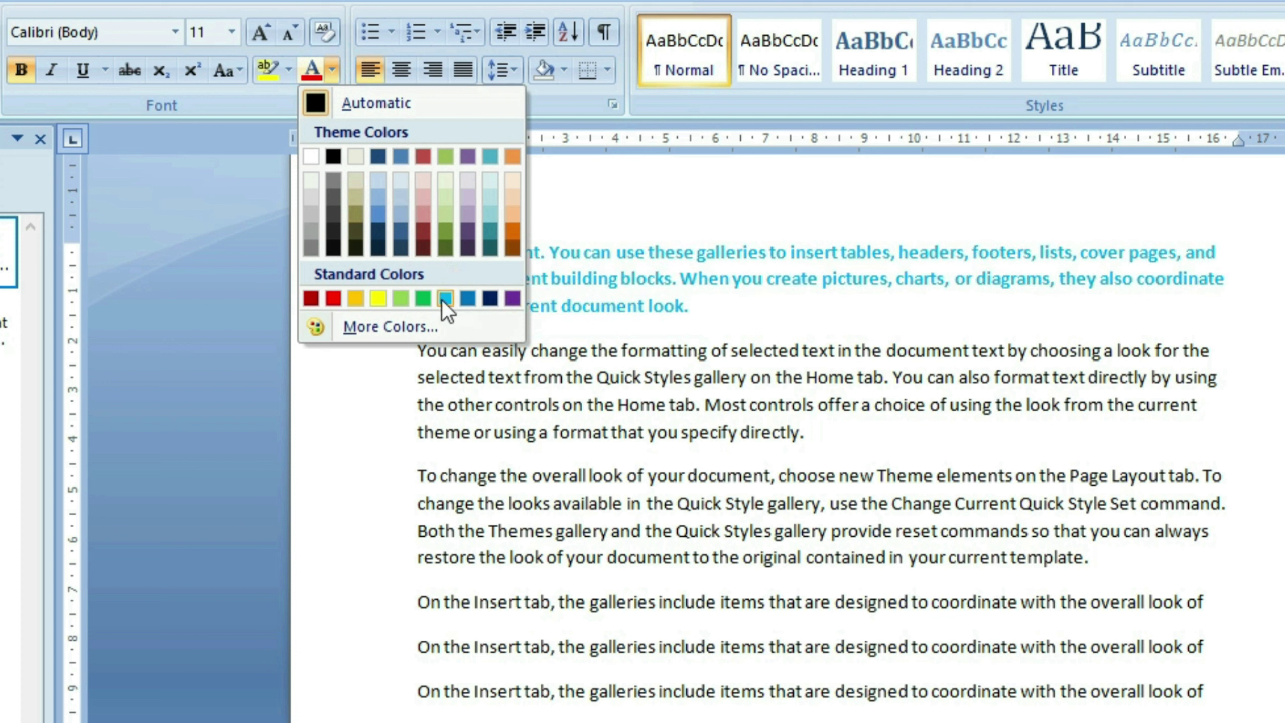
click(352, 299)
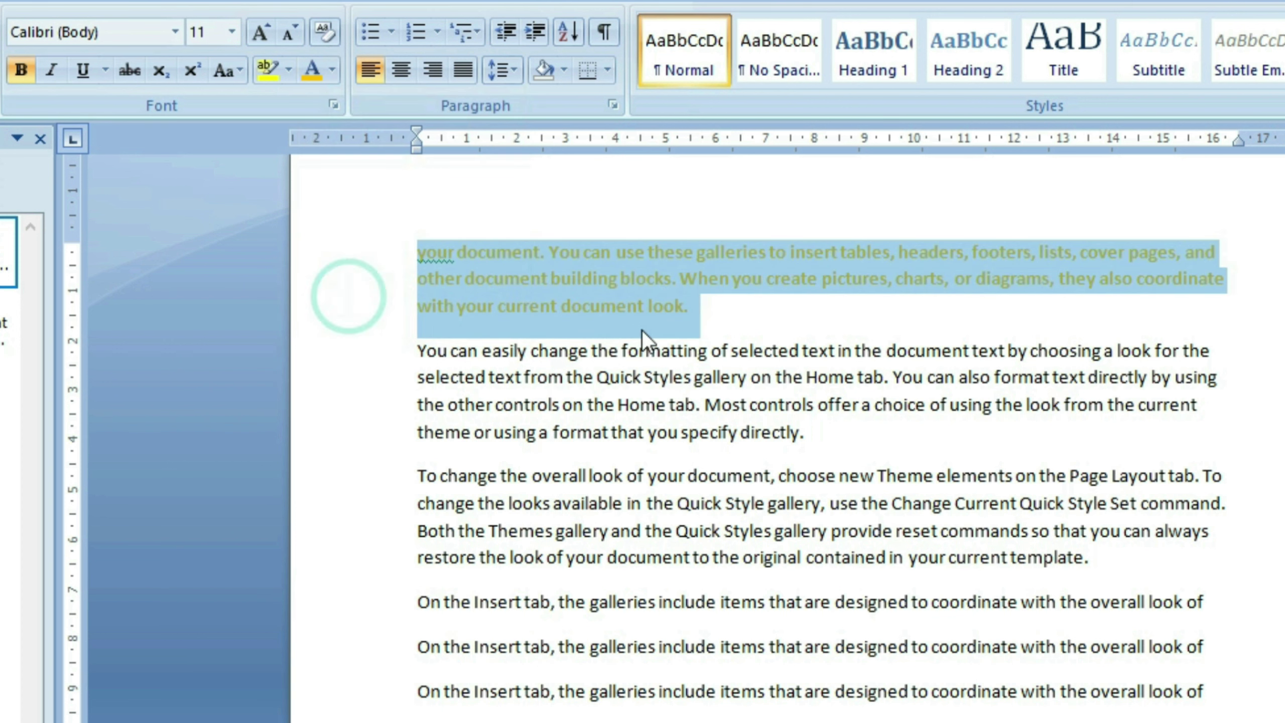
drag(699, 310, 337, 258)
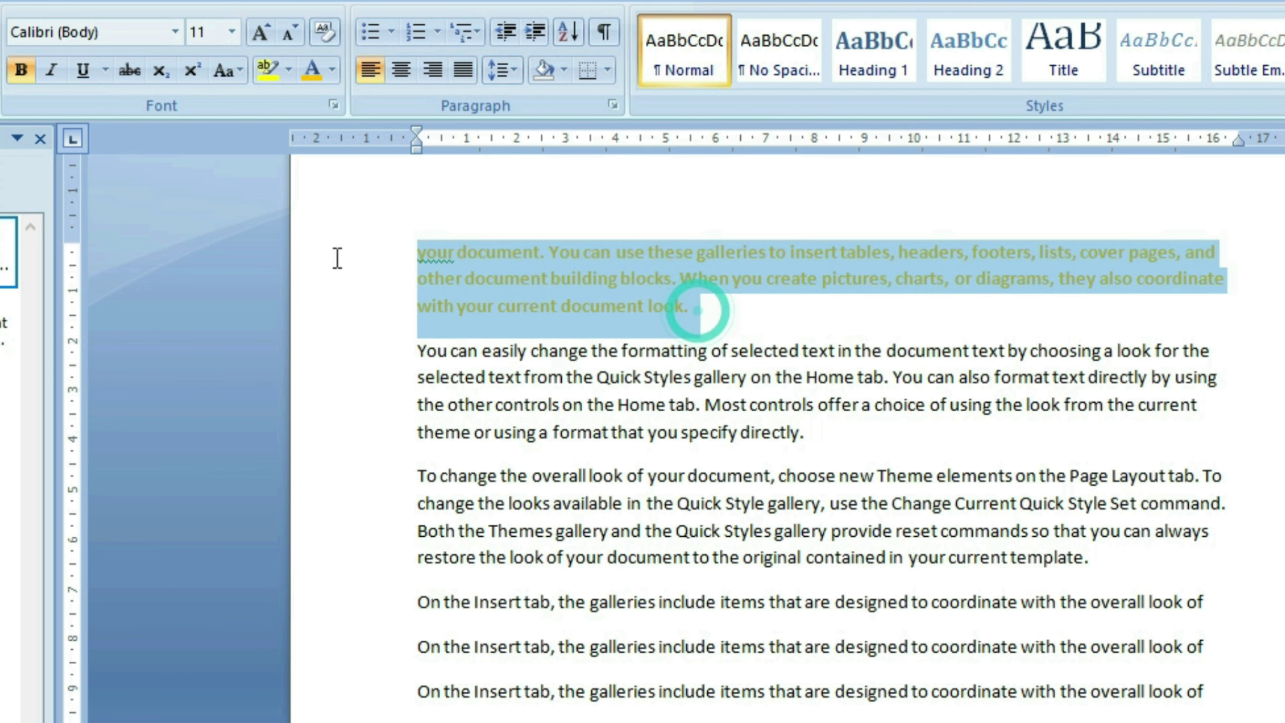
click(556, 428)
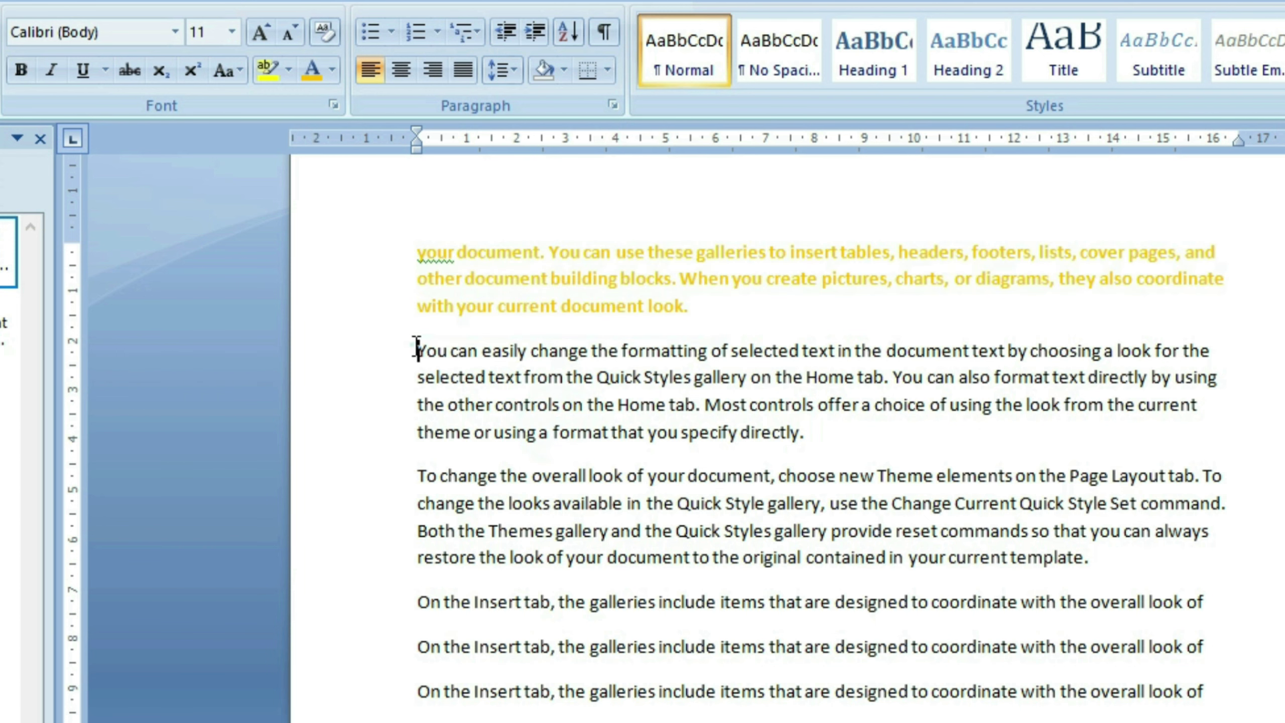
Bold the 'You can easily change' paragraph, then undo it with Ctrl+Z.
drag(417, 349, 822, 438)
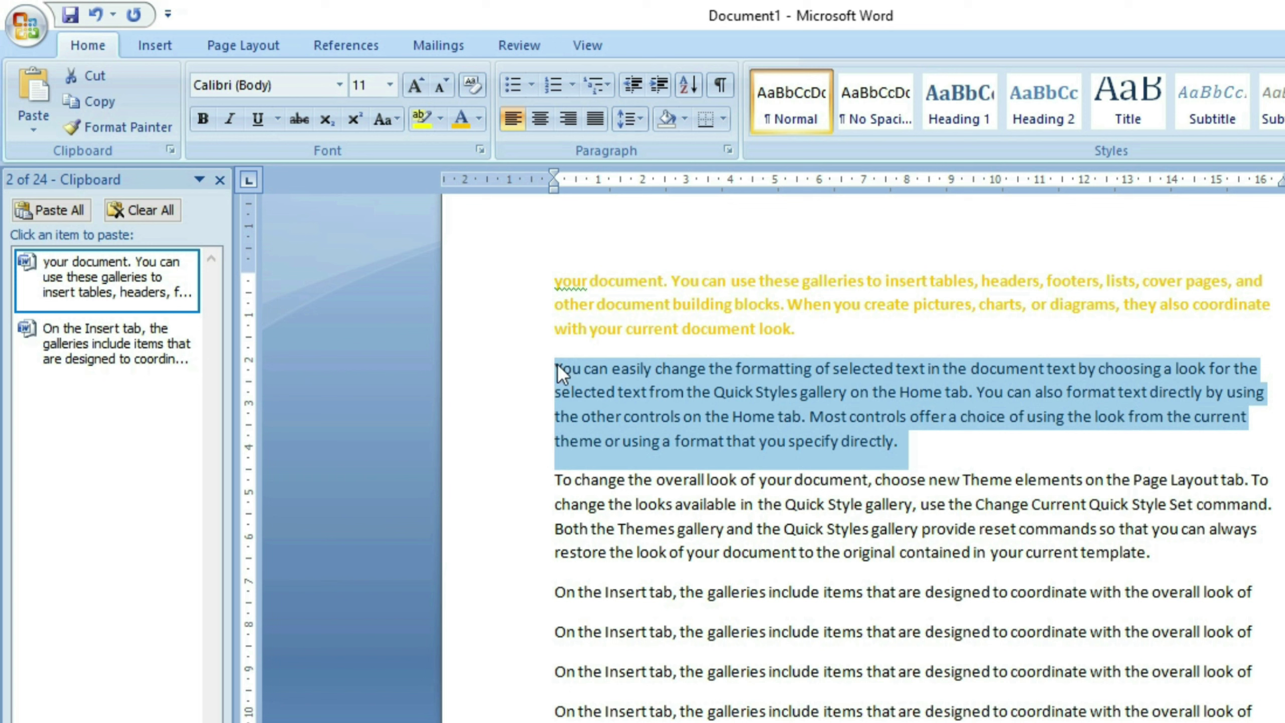
click(557, 363)
drag(558, 365, 947, 450)
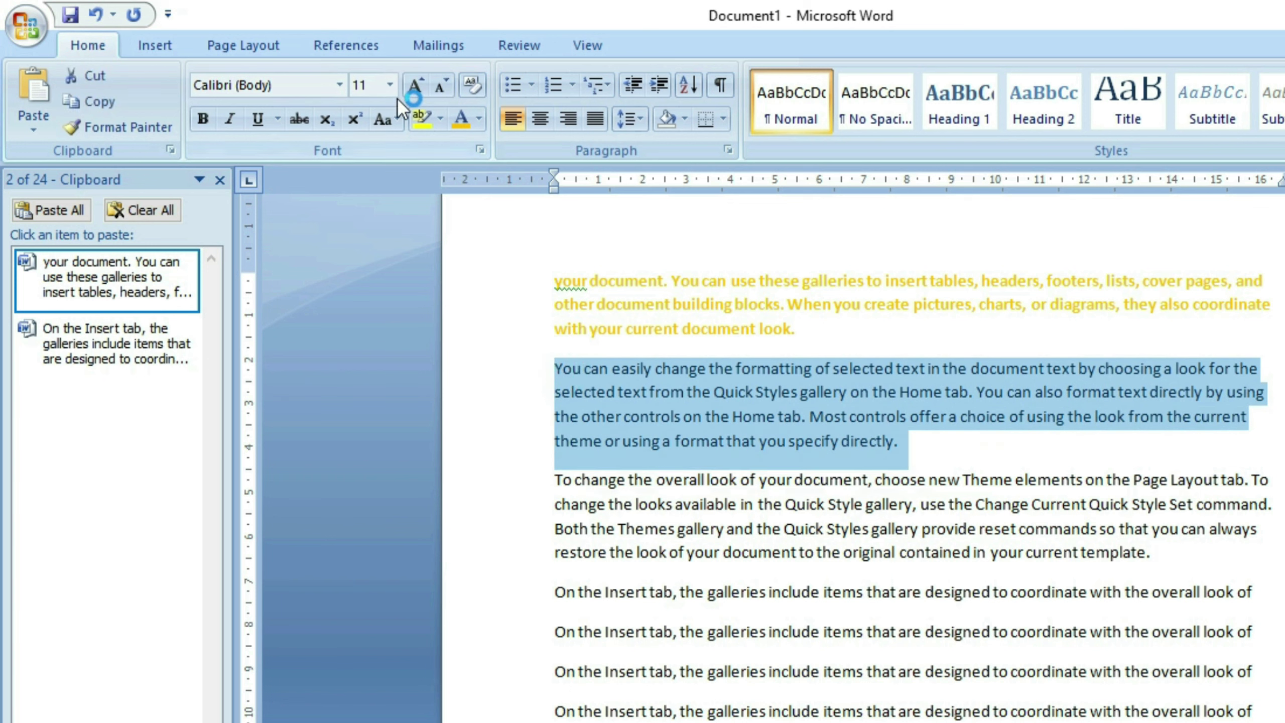
click(203, 124)
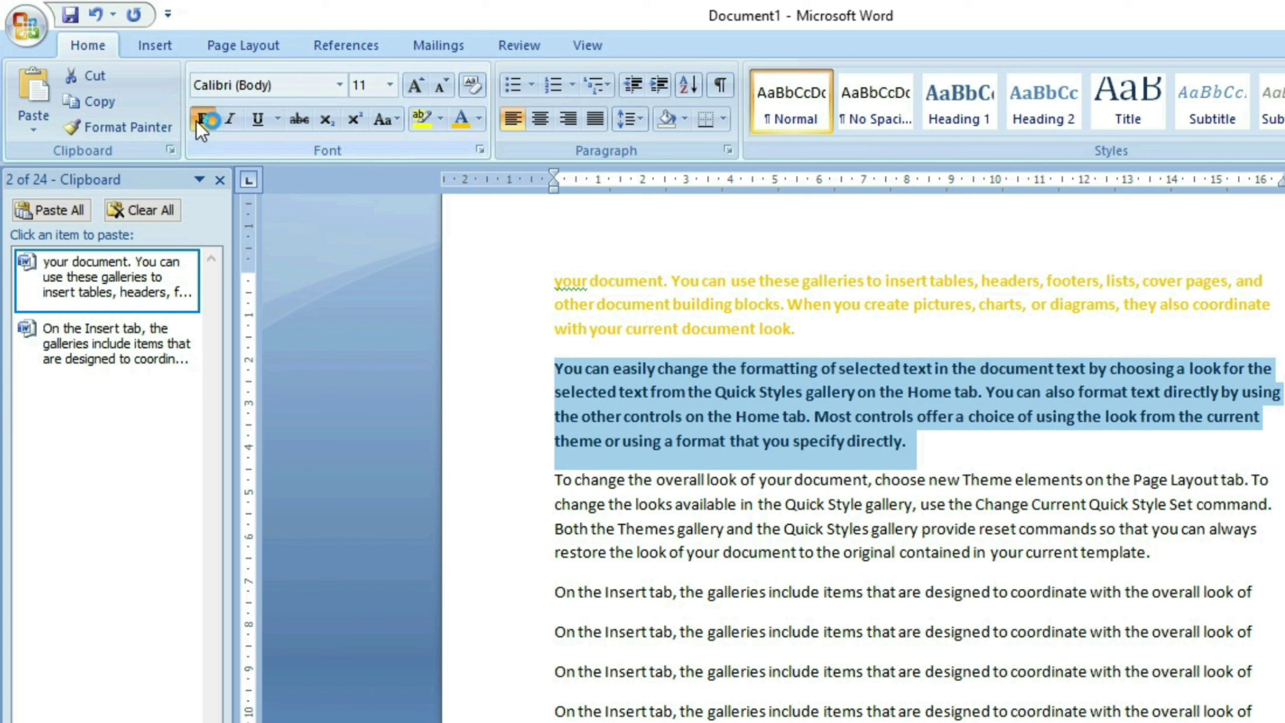
key(ctrl+z)
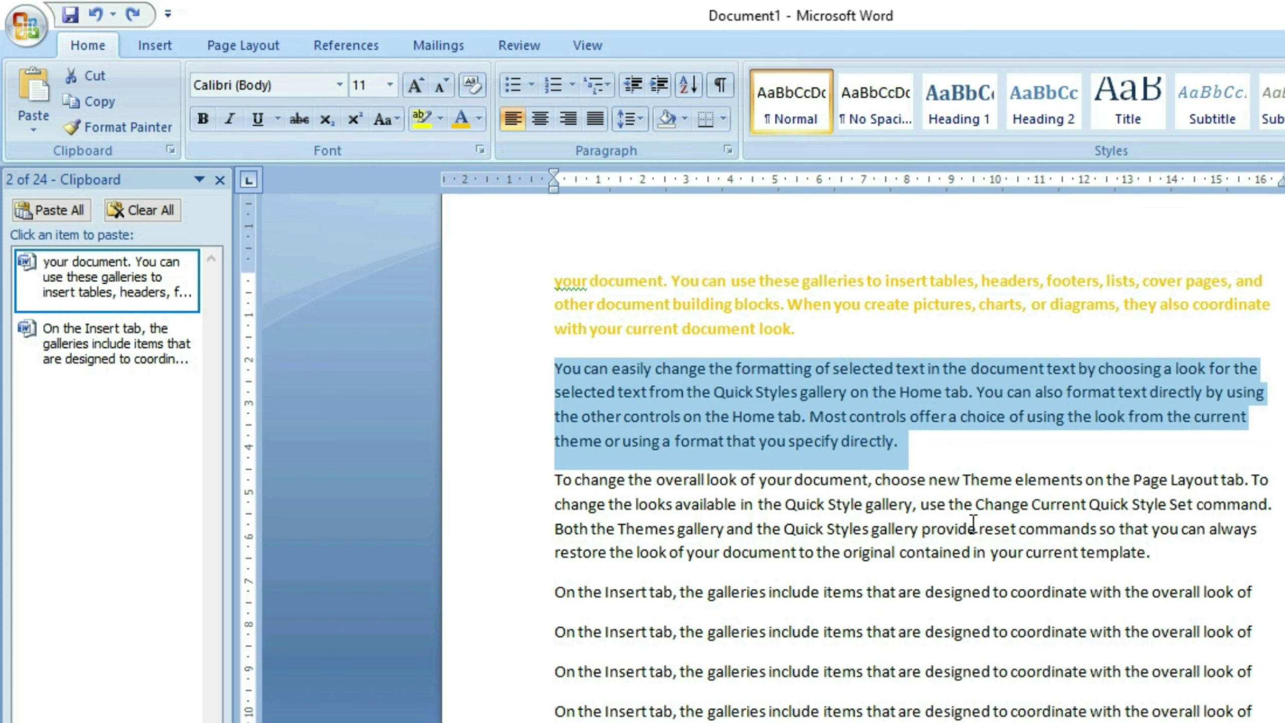
click(967, 527)
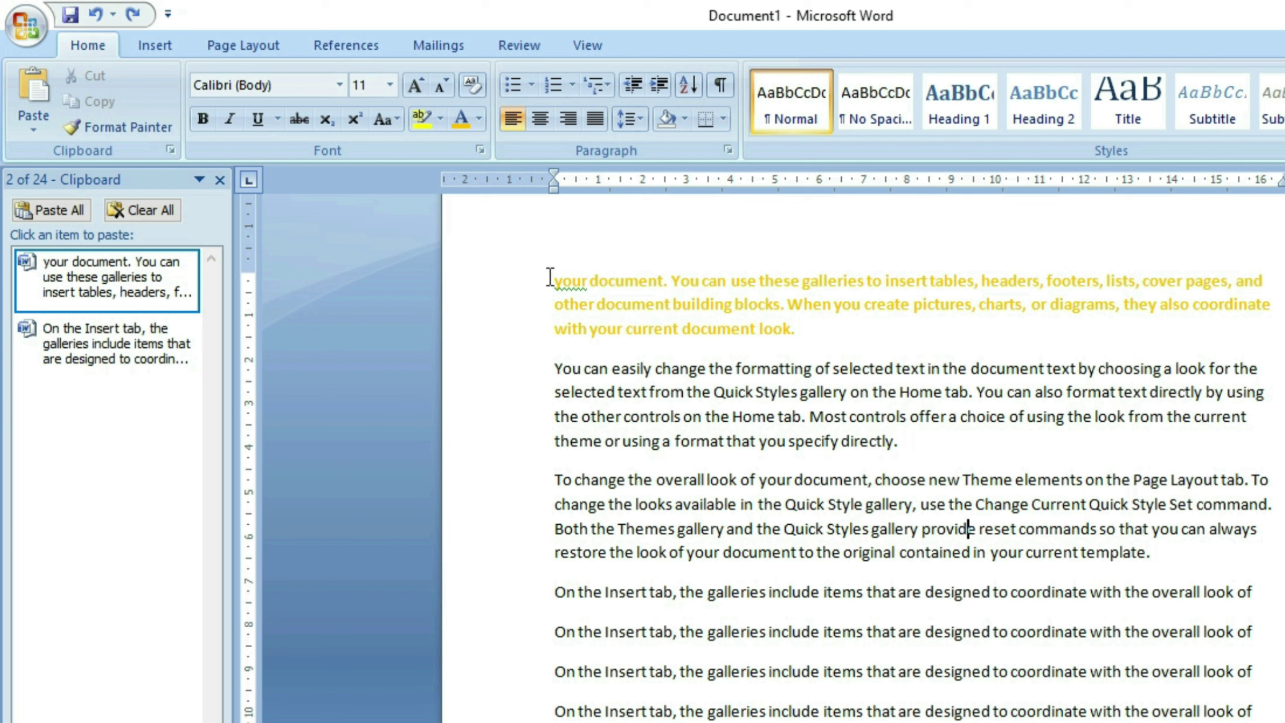
Use Format Painter to copy the orange paragraph's bold orange style onto 'To change the overall look…'.
click(591, 287)
mouse_move(555, 368)
mouse_down()
mouse_move(922, 411)
mouse_move(967, 433)
mouse_up()
click(914, 327)
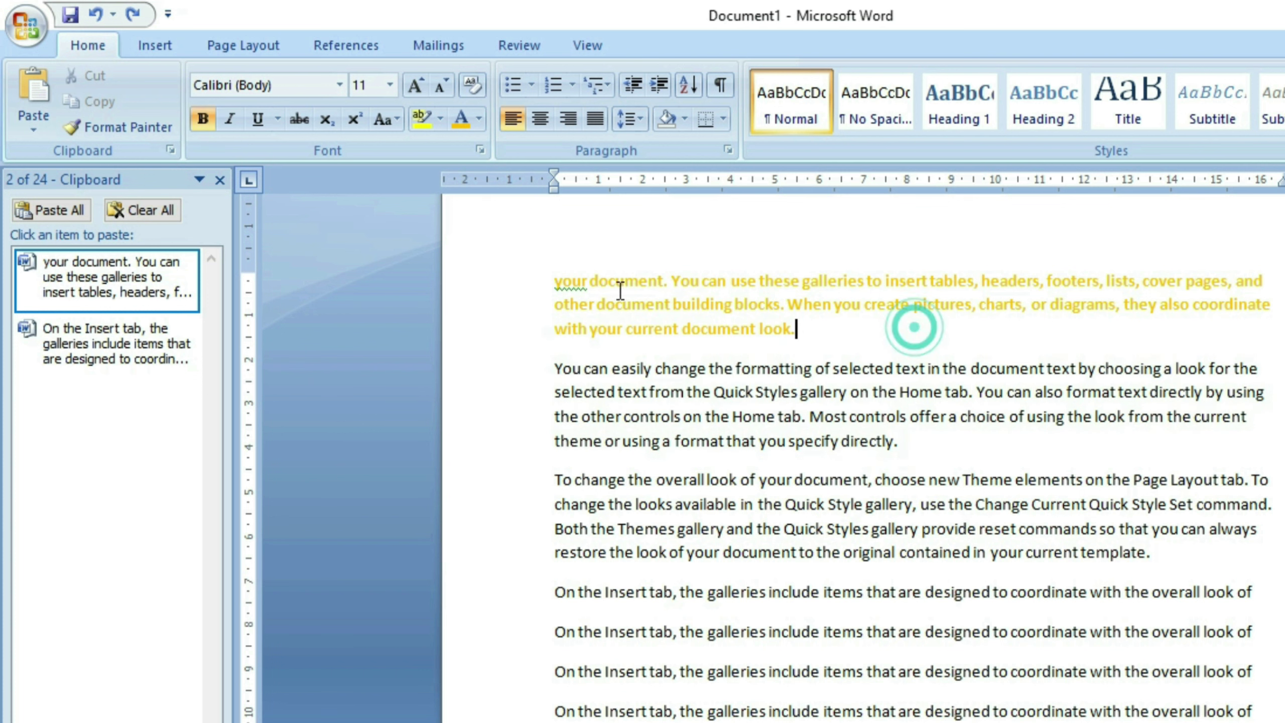
mouse_move(555, 280)
mouse_down()
mouse_move(662, 282)
mouse_move(852, 329)
mouse_up()
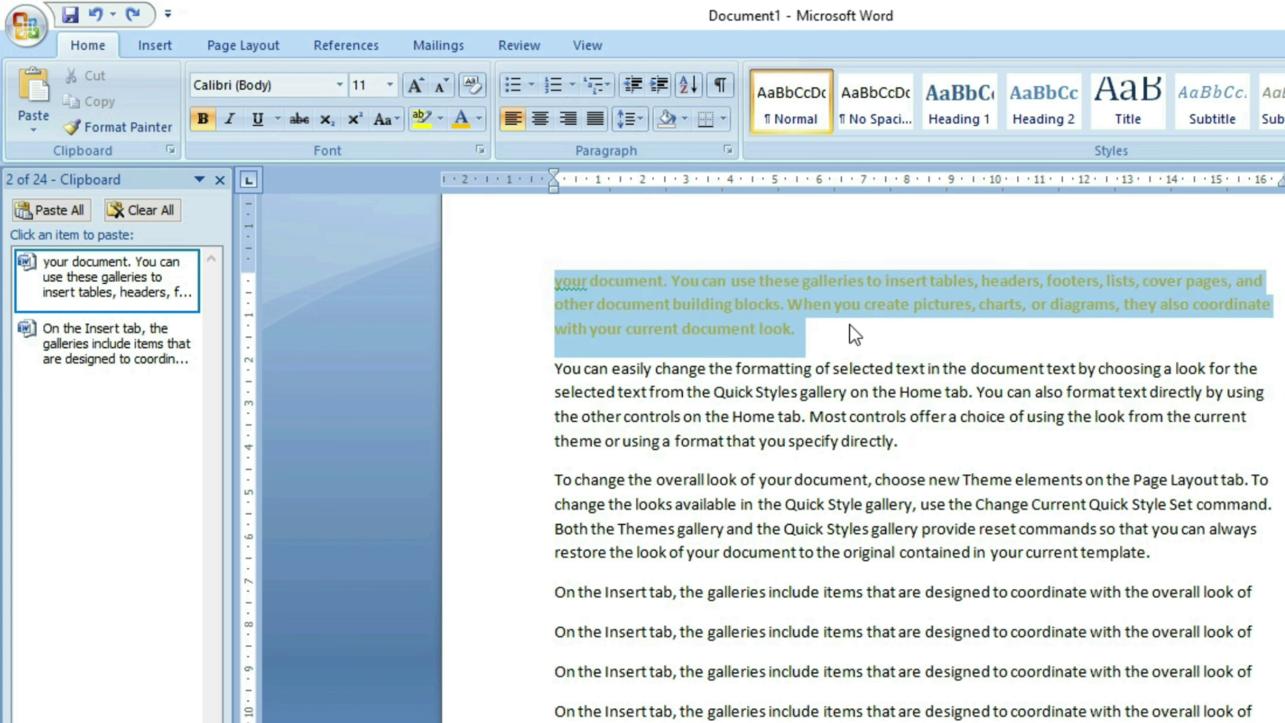
click(127, 133)
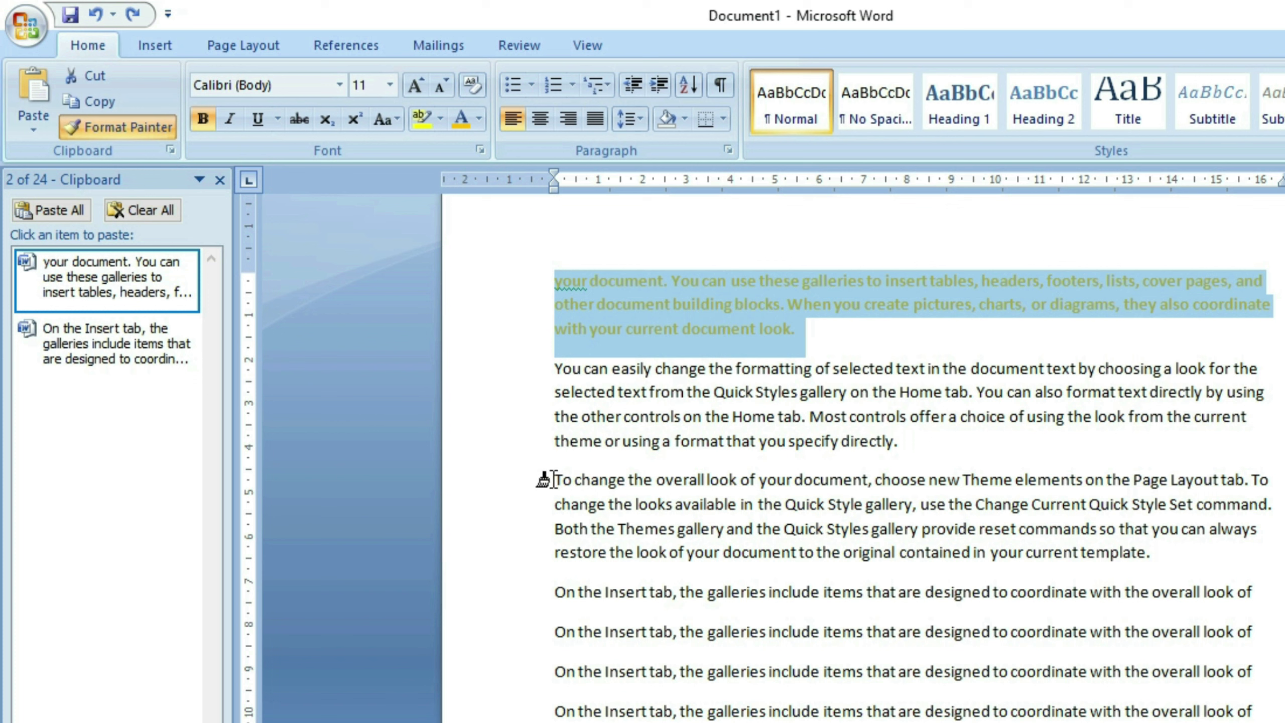
drag(553, 480, 1085, 552)
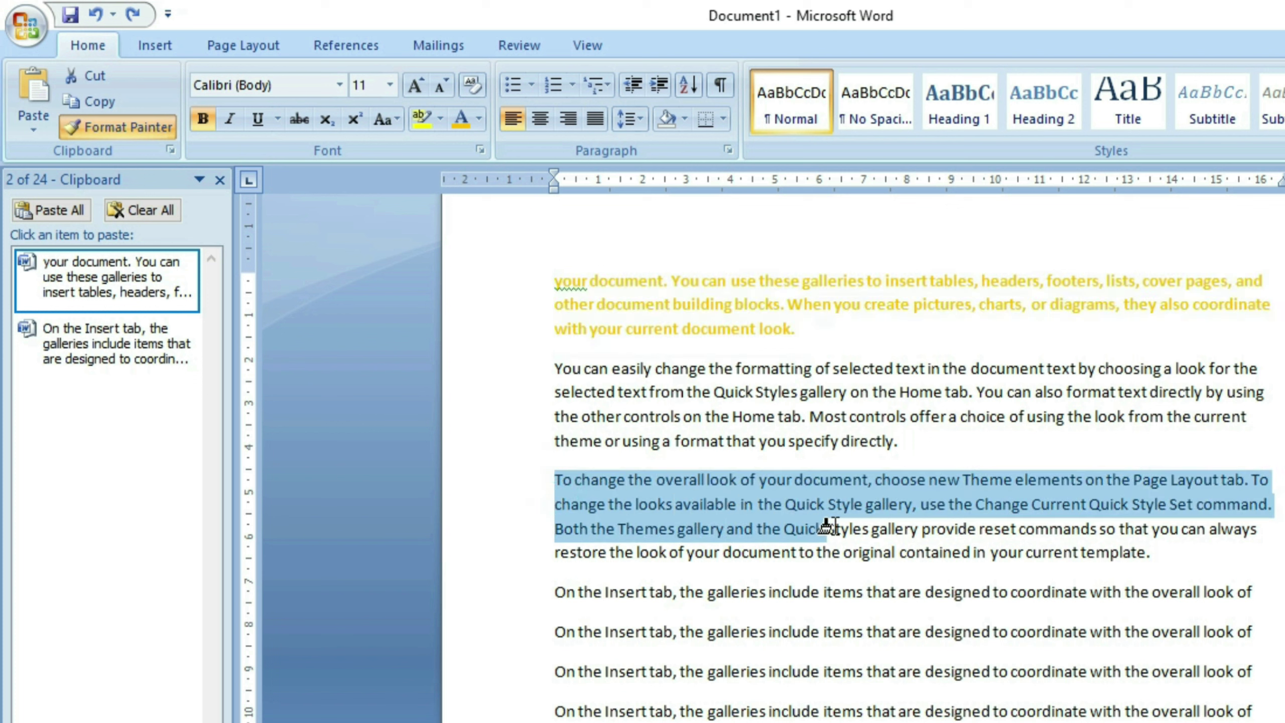
drag(1084, 552, 1154, 552)
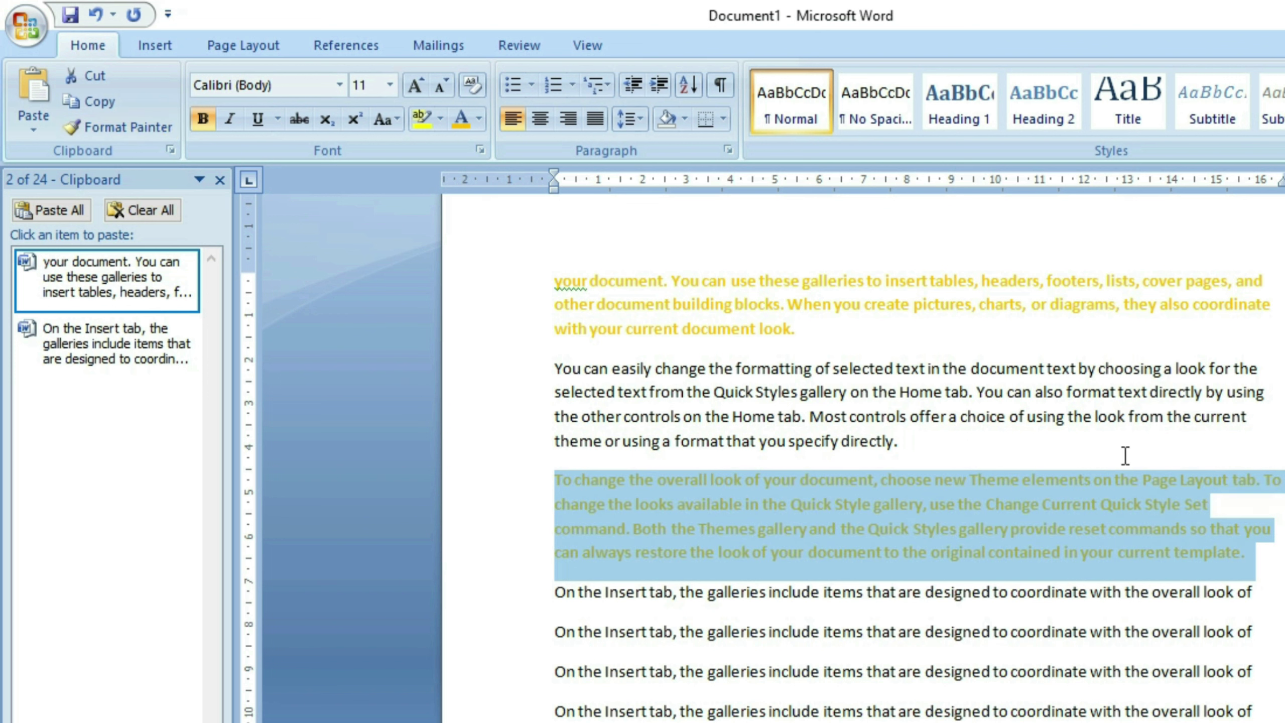
triple_click(968, 350)
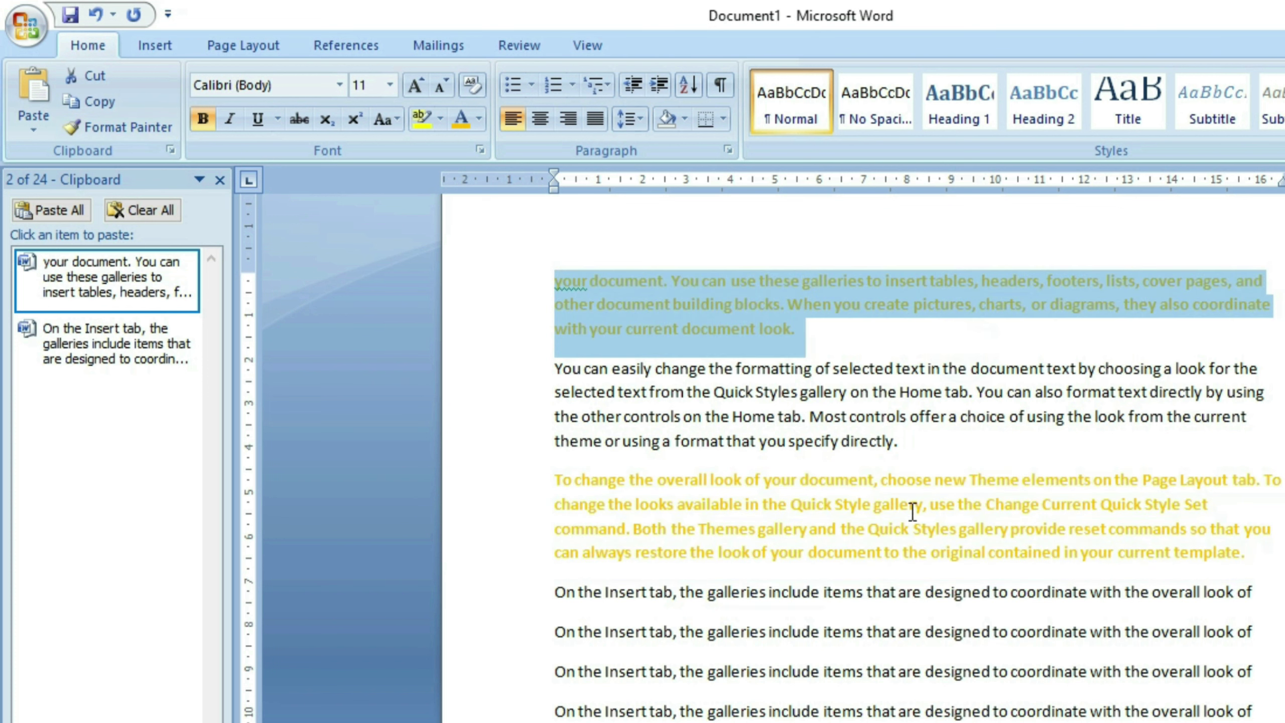
drag(1250, 557, 521, 487)
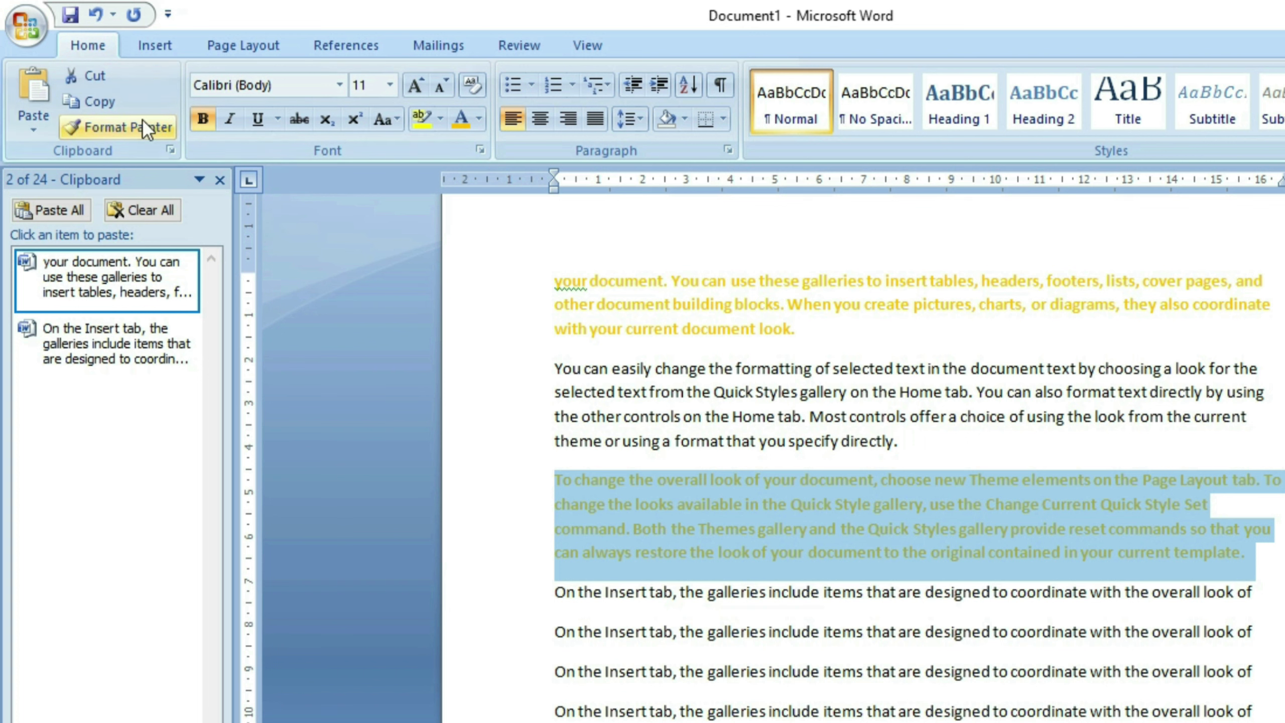
Select lines and the phrase 'include items that are designed' in the 'On the Insert tab' paragraphs.
click(828, 637)
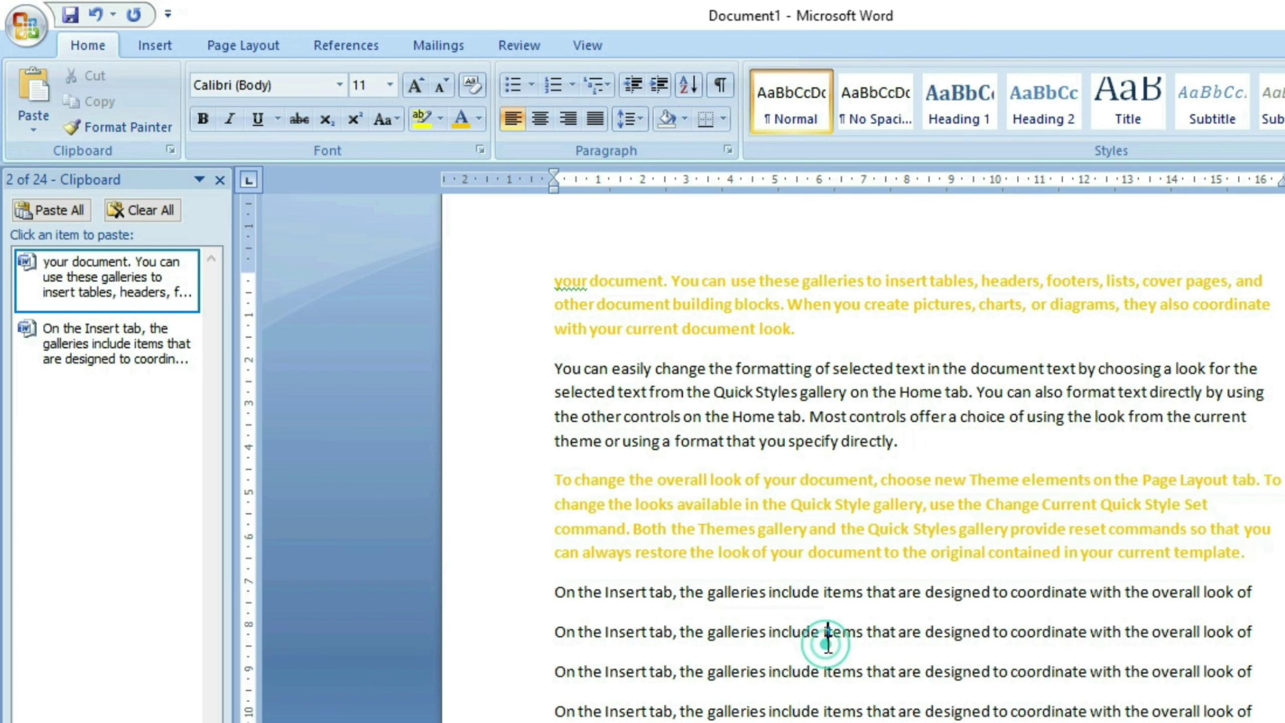
scroll(828, 639, down, 1)
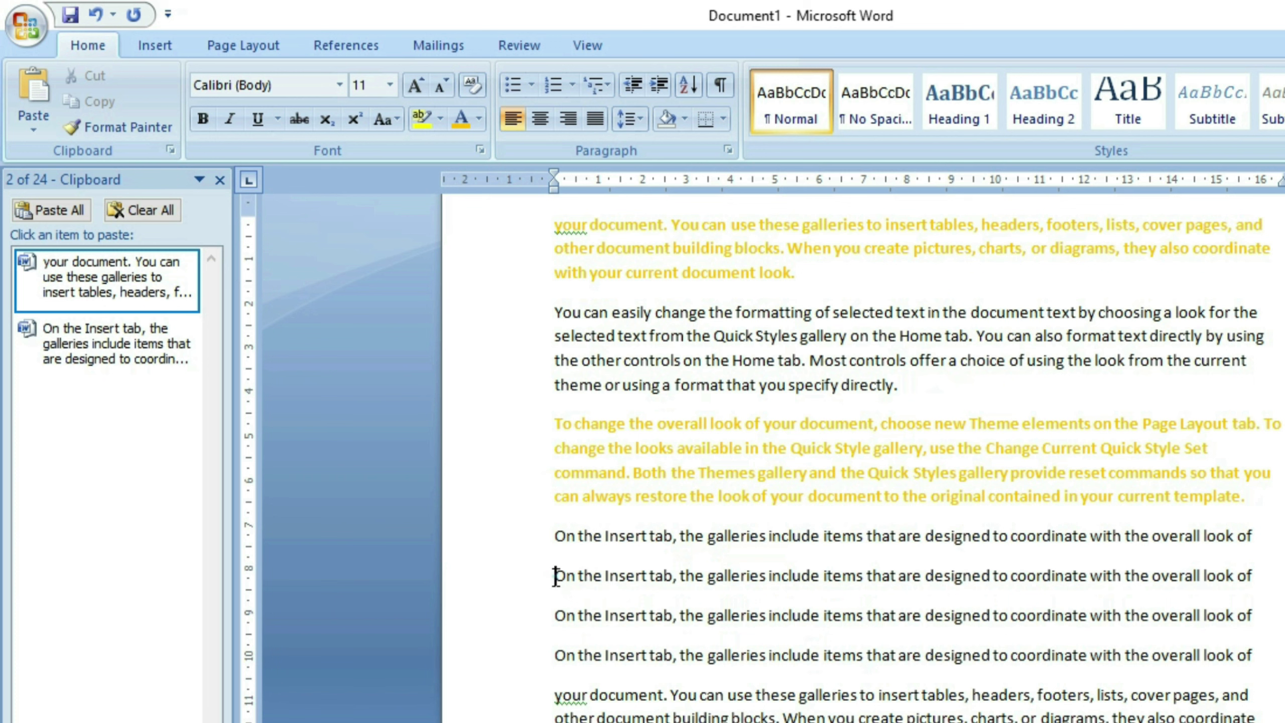
mouse_move(556, 535)
mouse_down()
mouse_move(1113, 633)
mouse_move(1099, 661)
mouse_up()
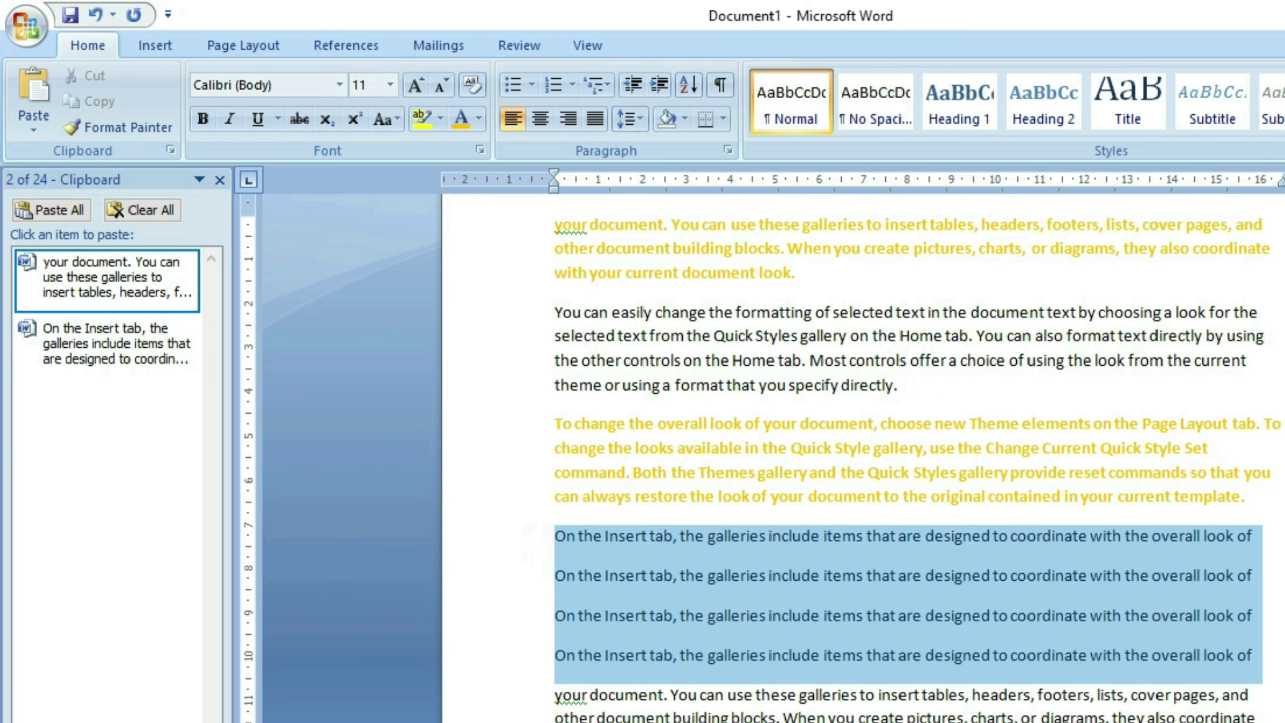
click(1002, 654)
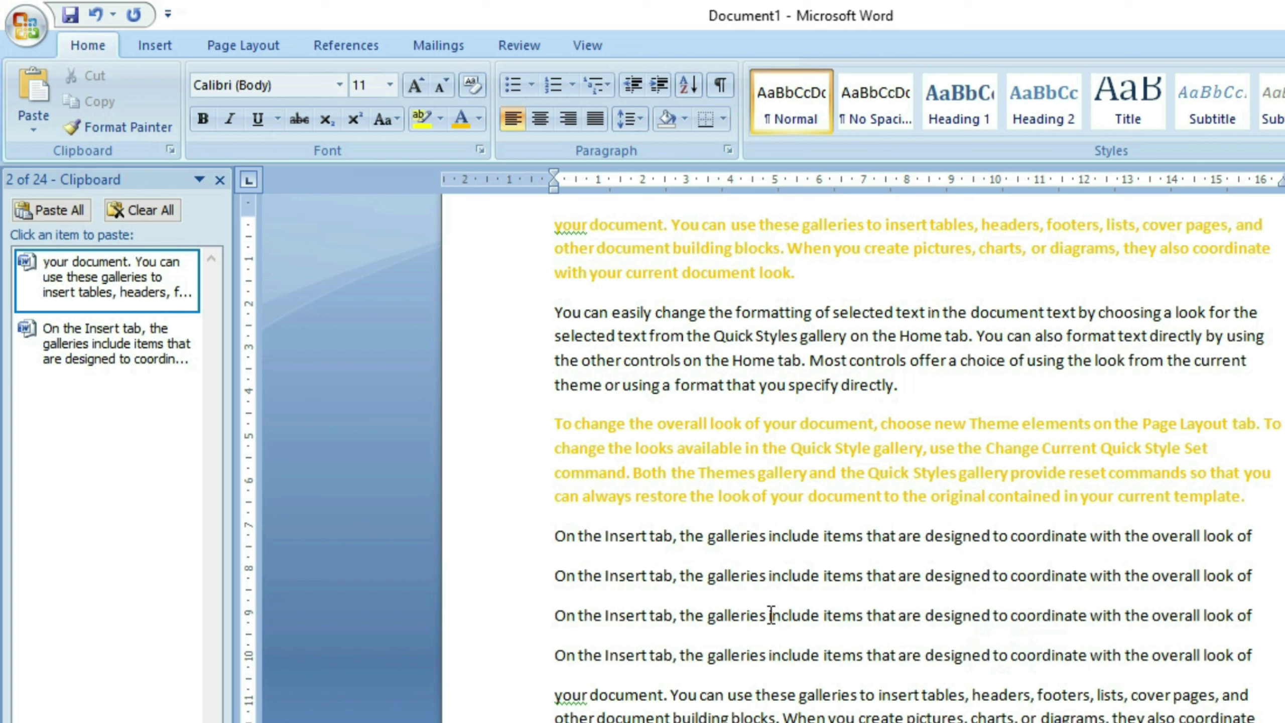
drag(769, 615, 984, 618)
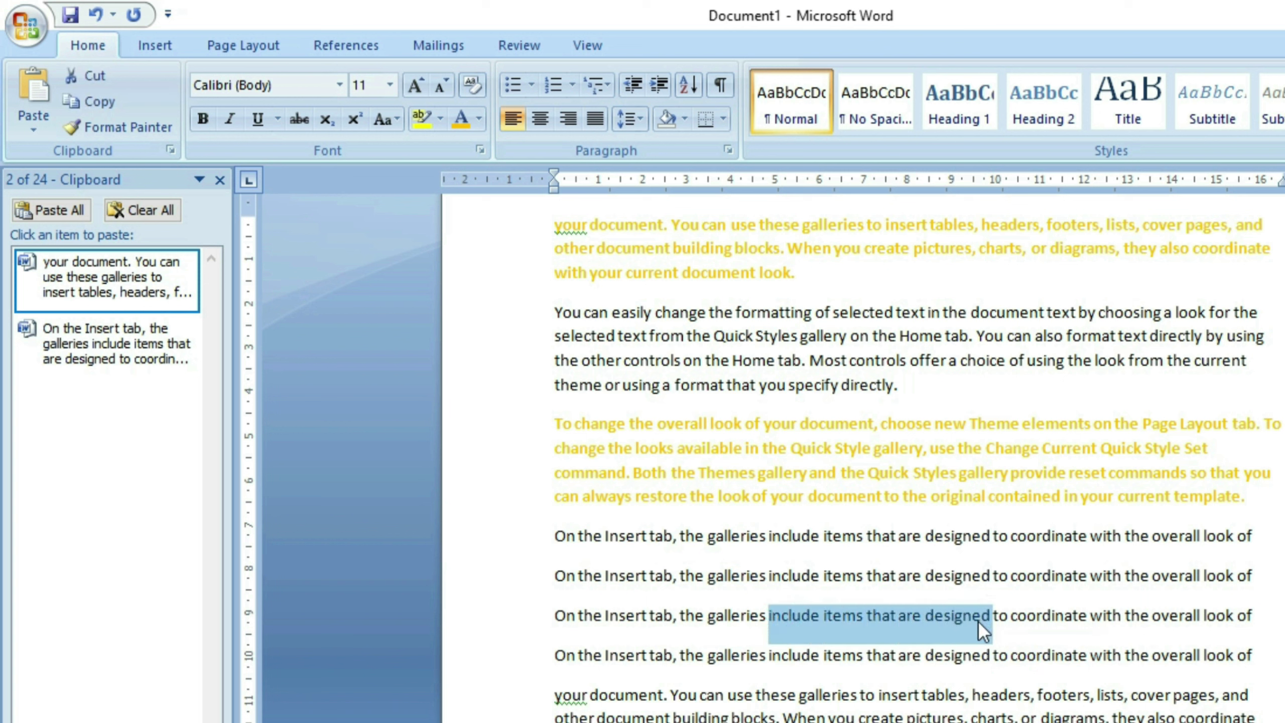
click(979, 620)
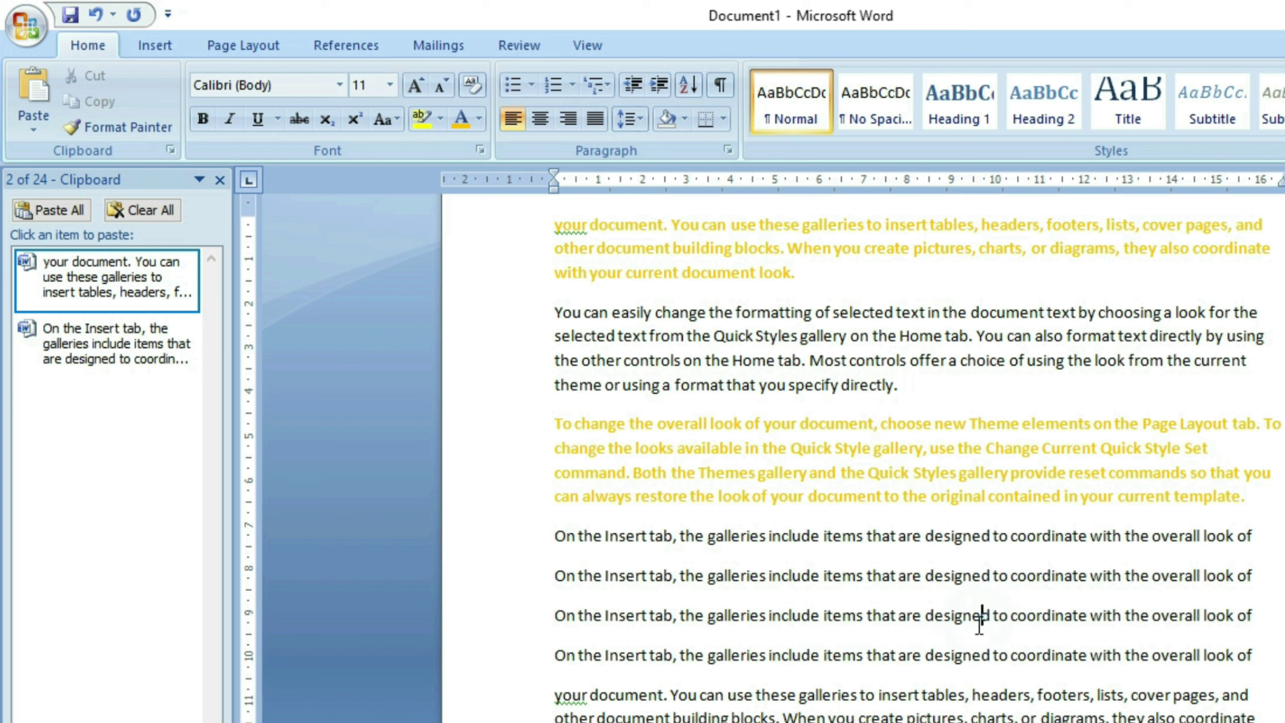
Highlight 'the galleries include items' and several 'to coordinate' phrases in turquoise.
click(116, 122)
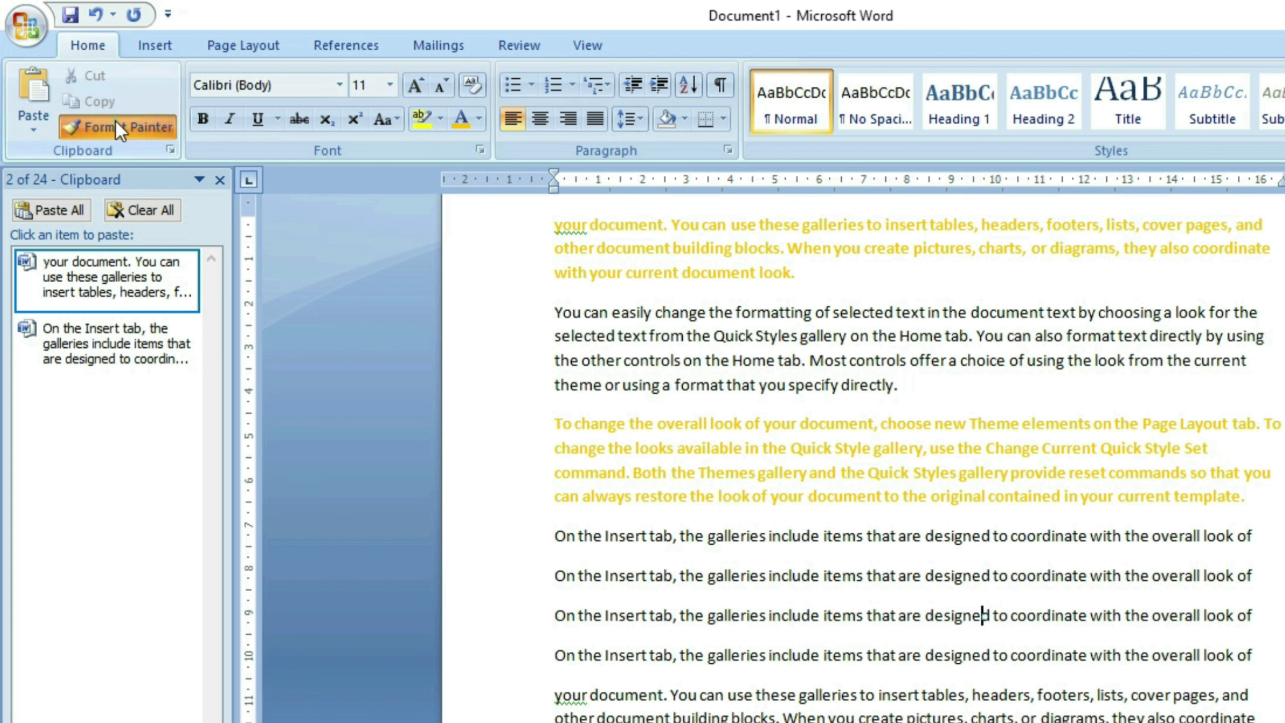
click(440, 120)
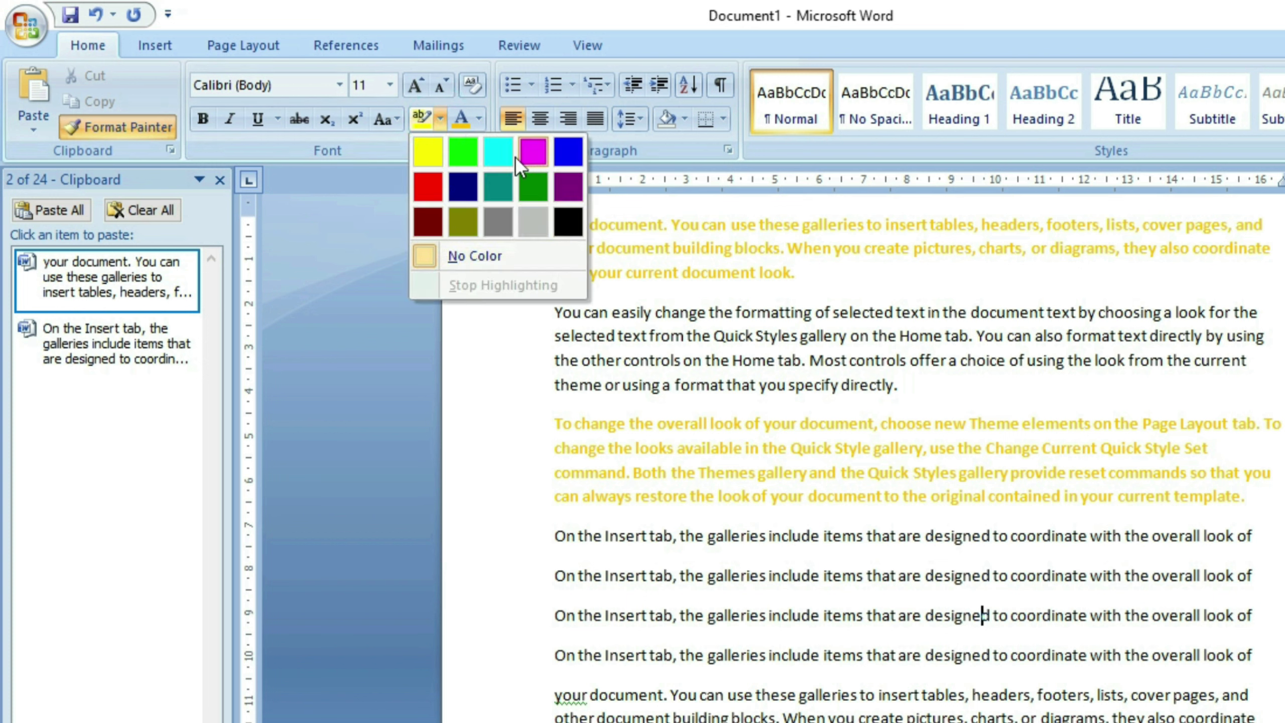
click(492, 160)
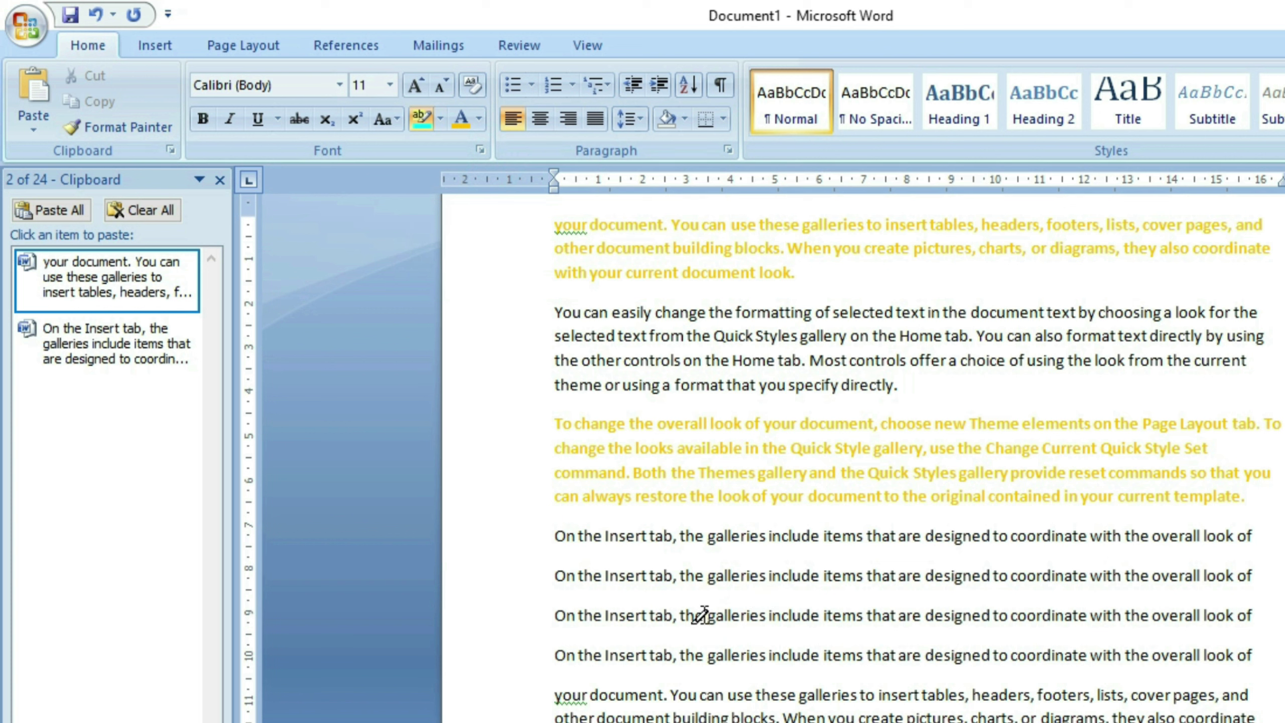
drag(681, 615, 864, 615)
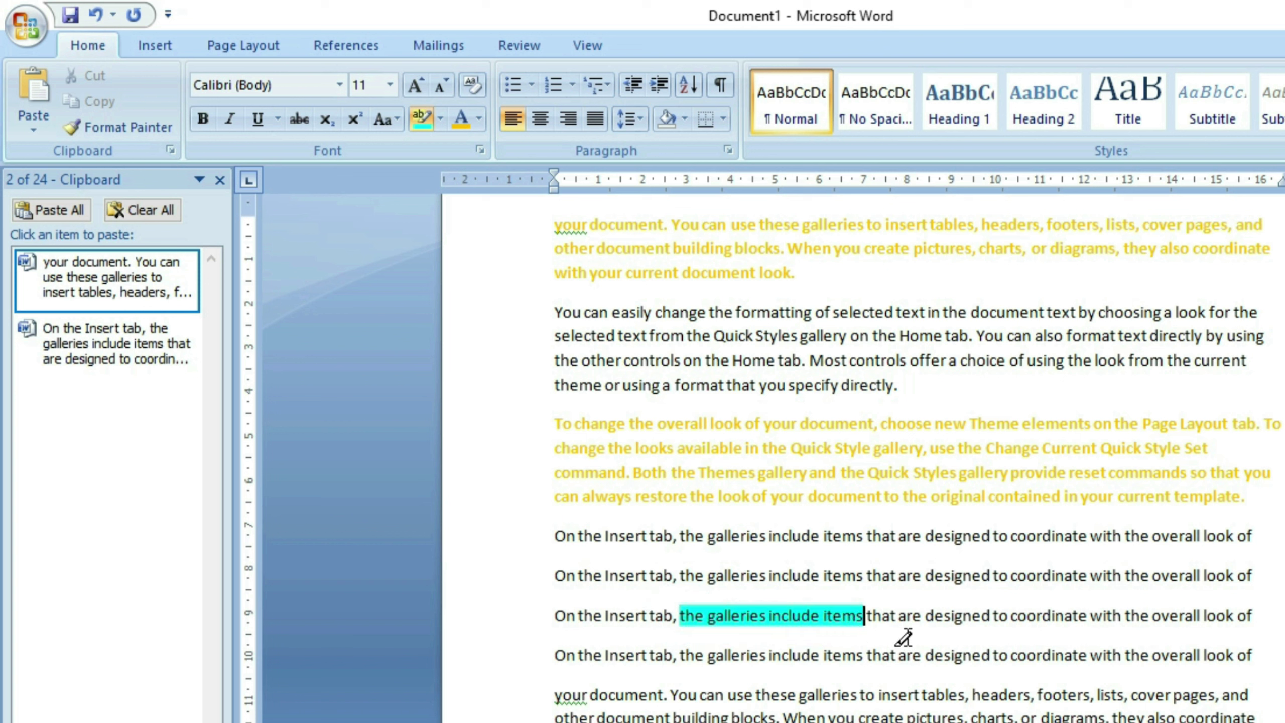
drag(936, 654, 1088, 656)
drag(993, 577, 1088, 578)
drag(993, 537, 1088, 537)
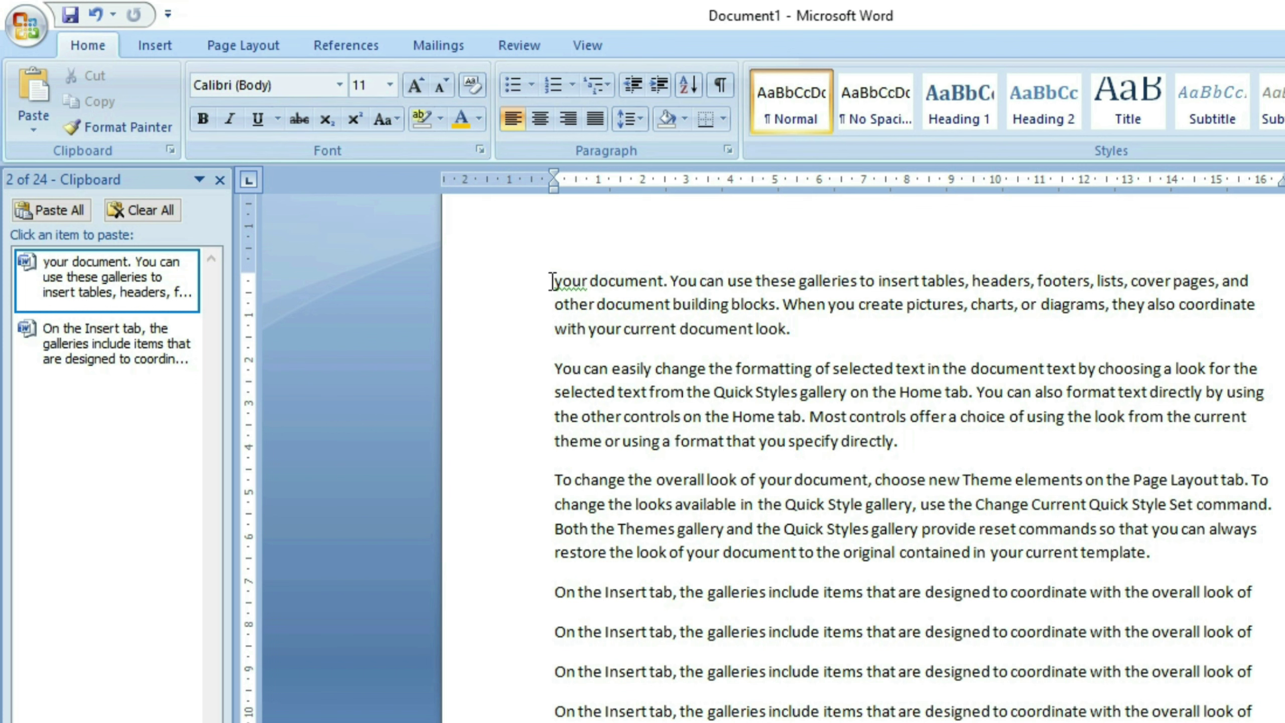
Bold the opening 'your document…' paragraph in black, then select the second paragraph.
drag(553, 281, 795, 328)
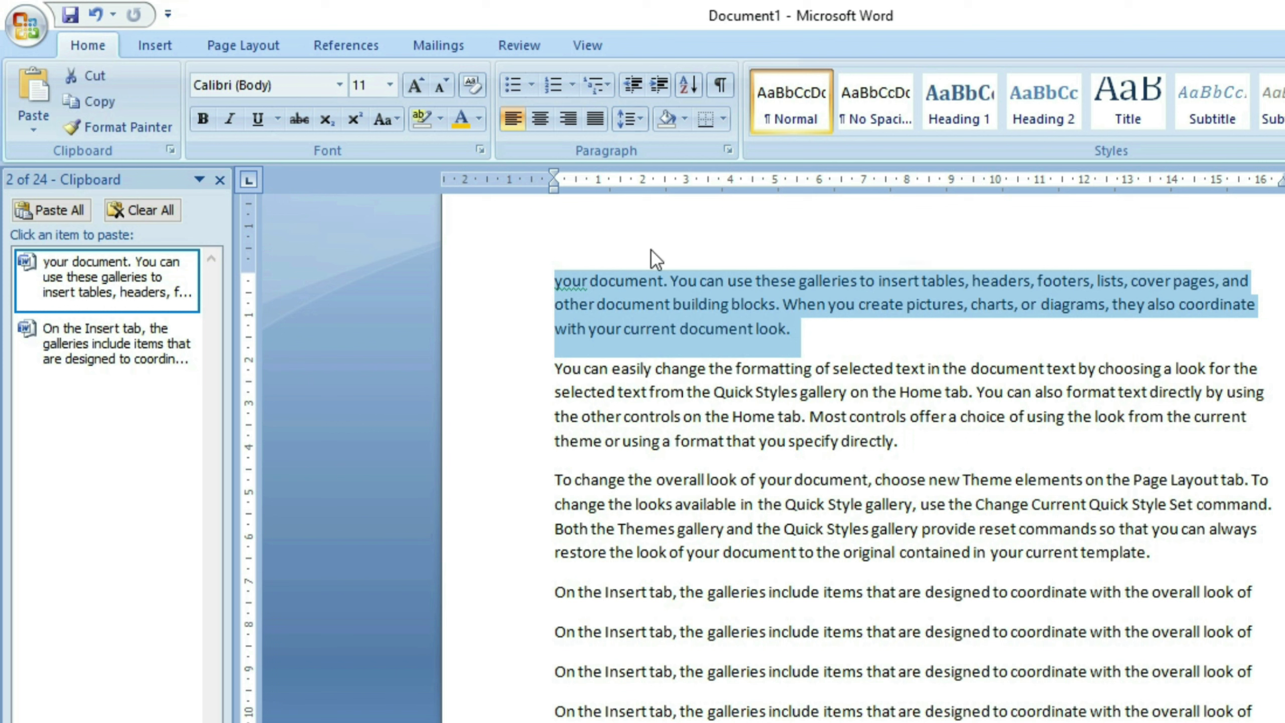
click(202, 118)
click(841, 448)
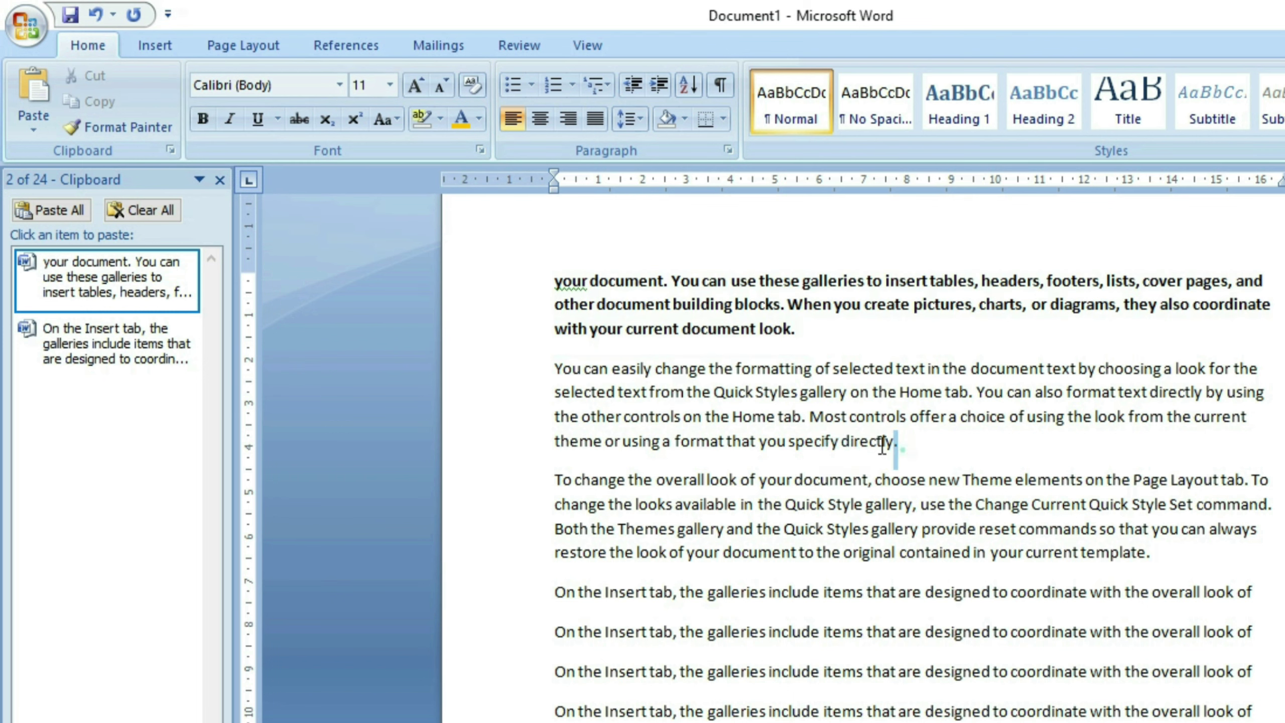
drag(882, 445, 556, 368)
drag(833, 337, 556, 281)
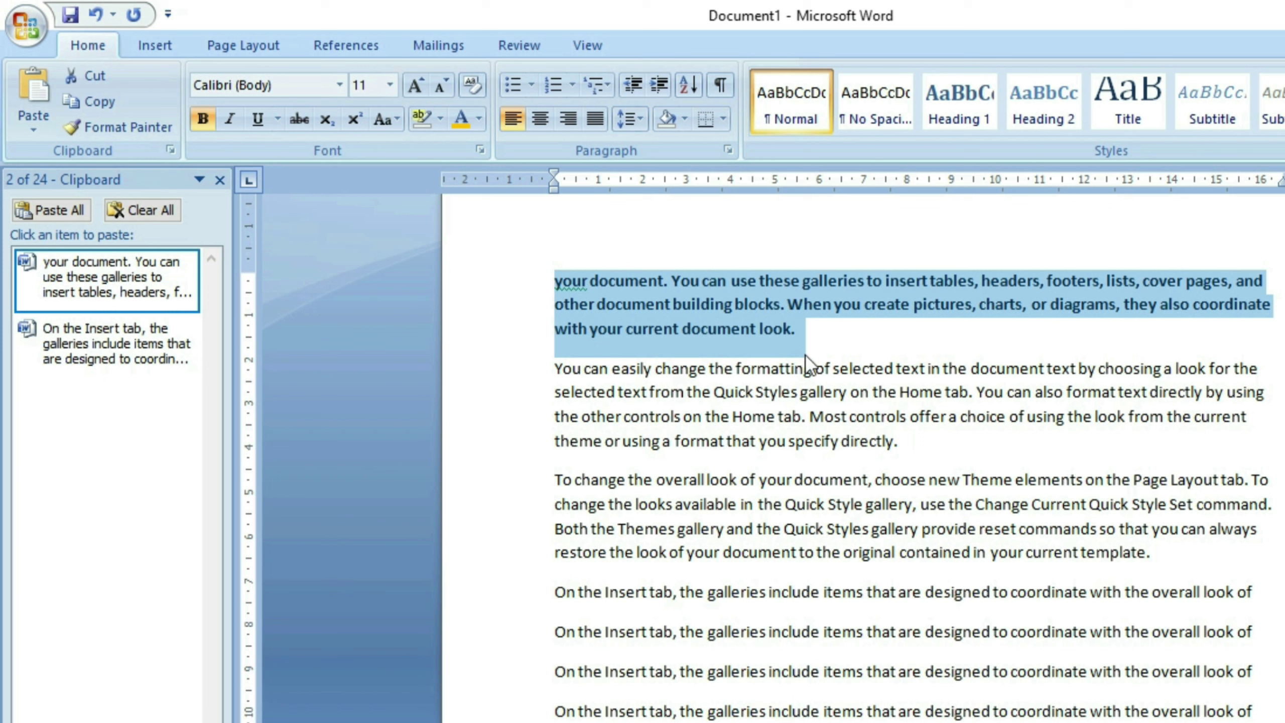
click(803, 336)
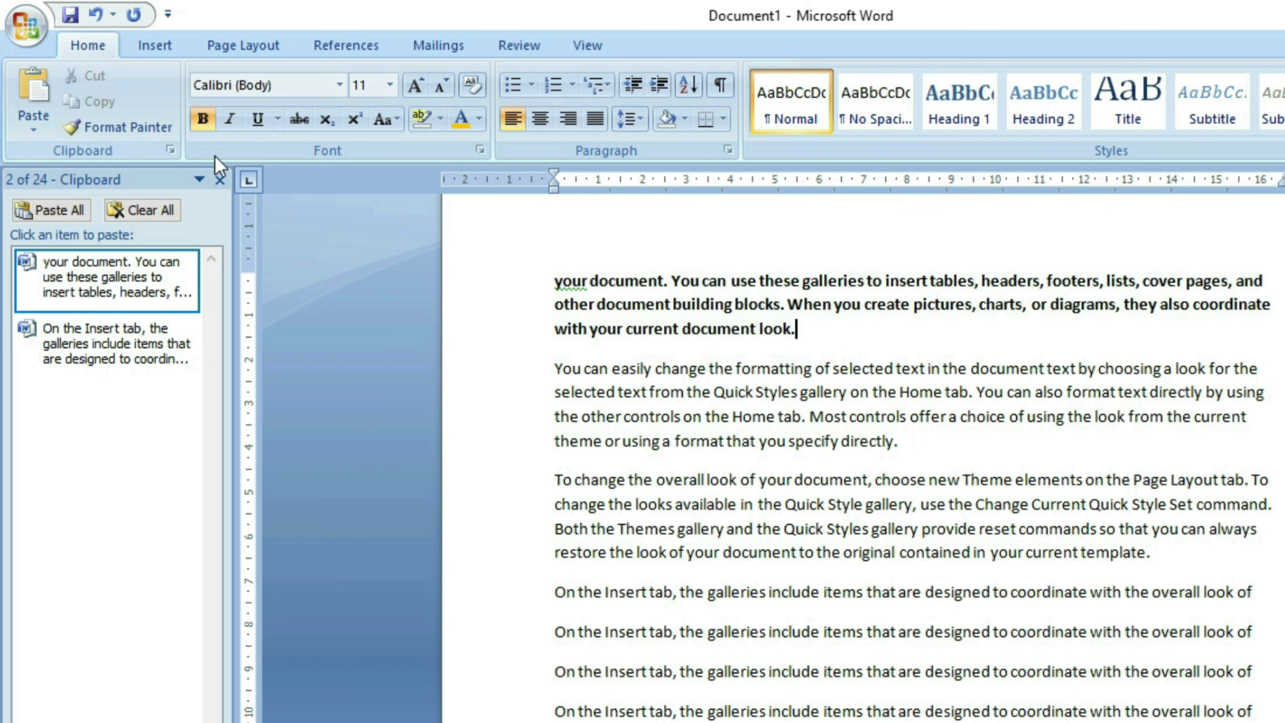
drag(943, 457, 530, 373)
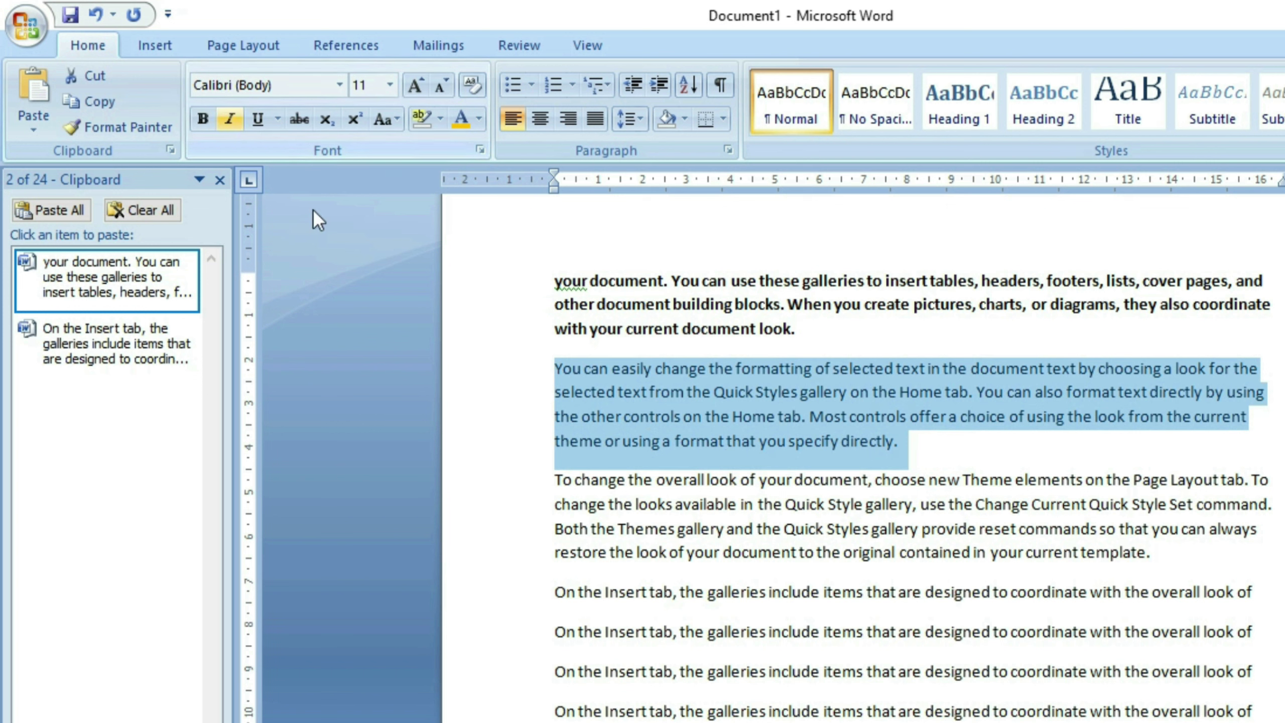
Italicize the 'You can easily change…' paragraph.
click(917, 456)
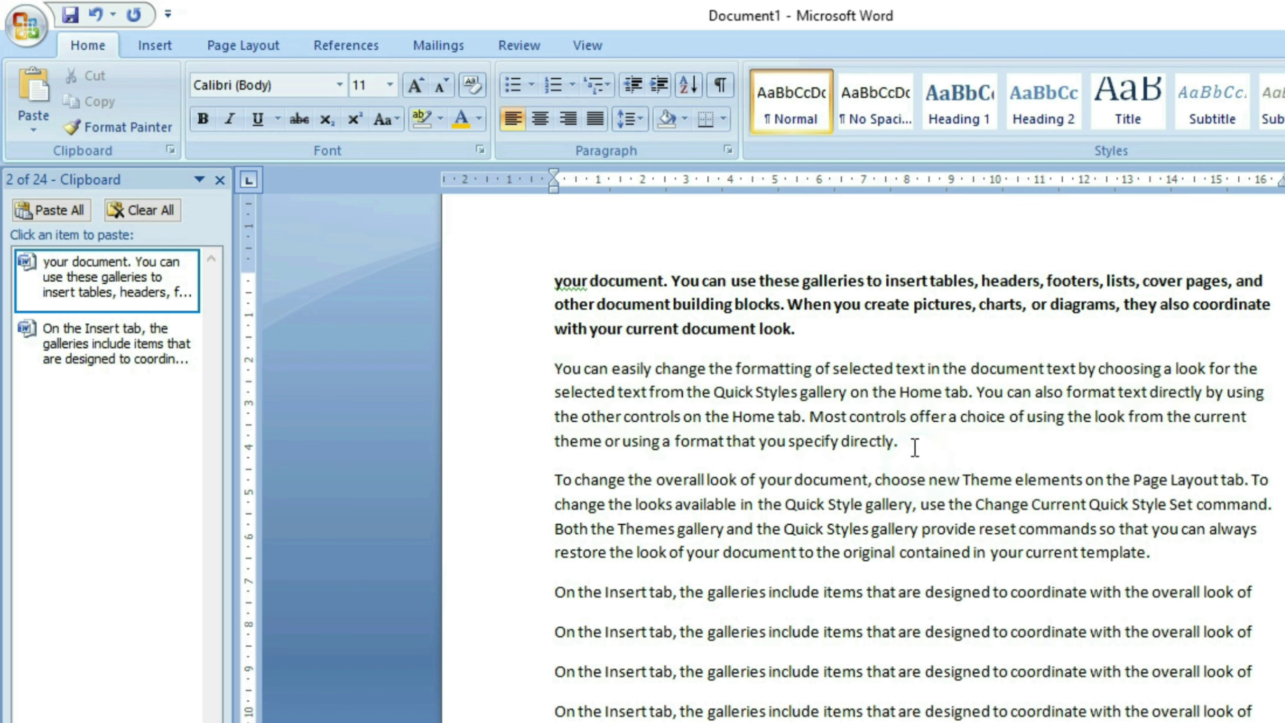
drag(915, 447, 527, 377)
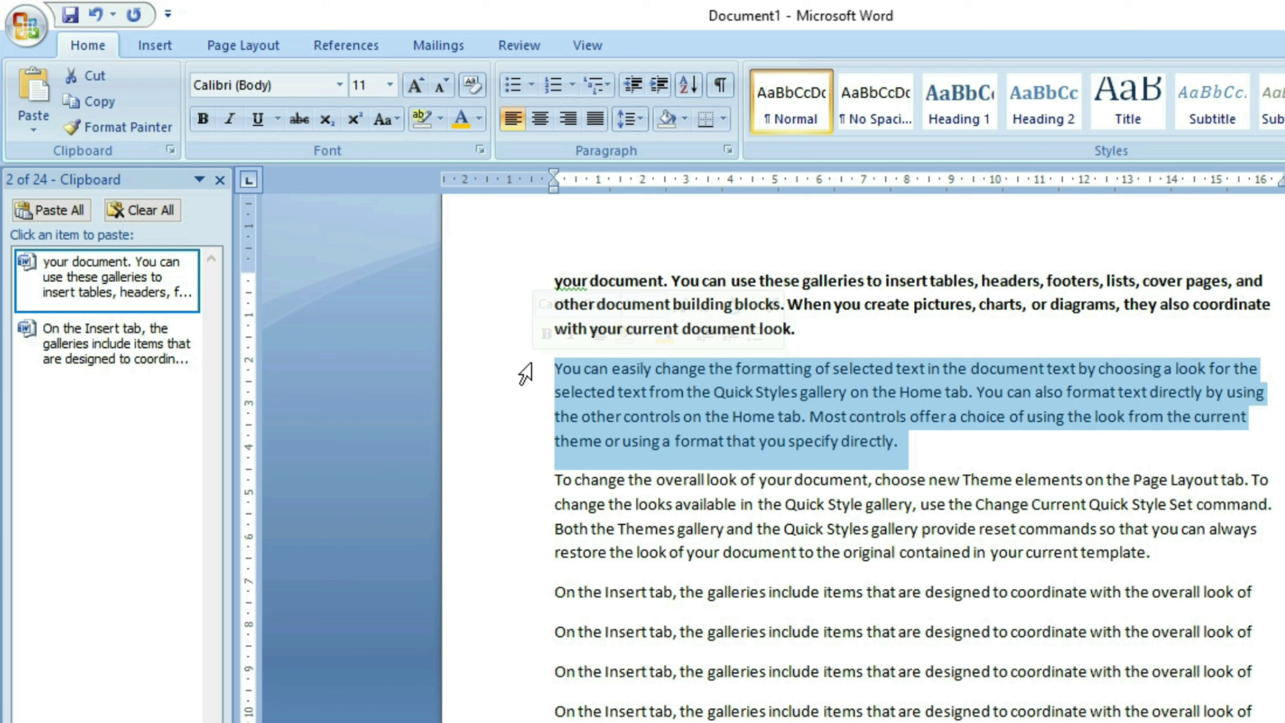
click(229, 121)
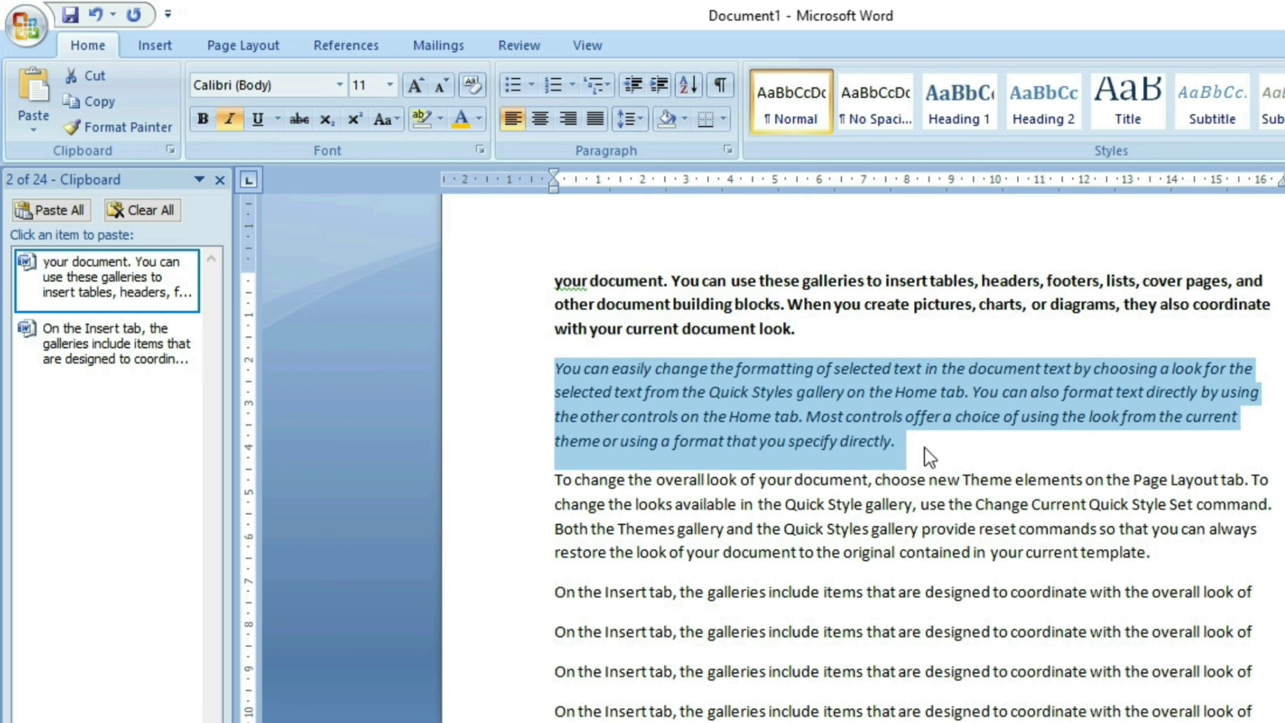
Underline only 'use the Change Current Quick', undoing an earlier whole-paragraph underline.
drag(1182, 555, 554, 479)
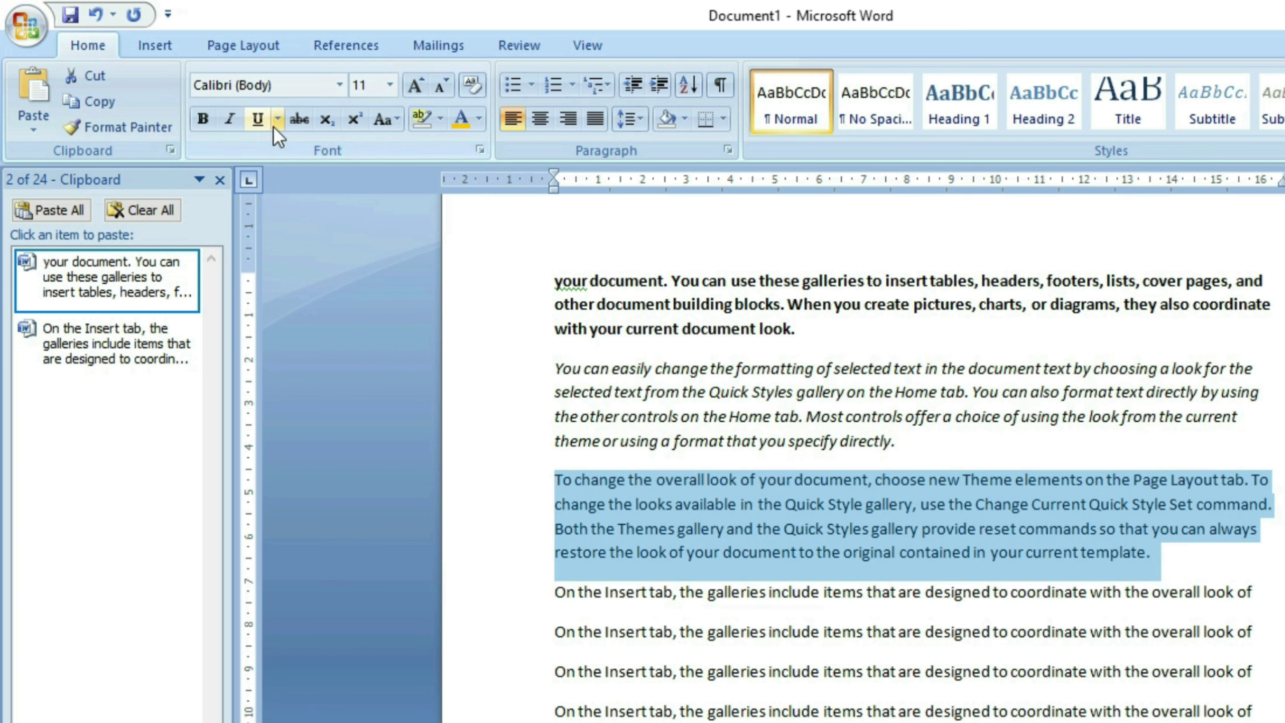
click(257, 118)
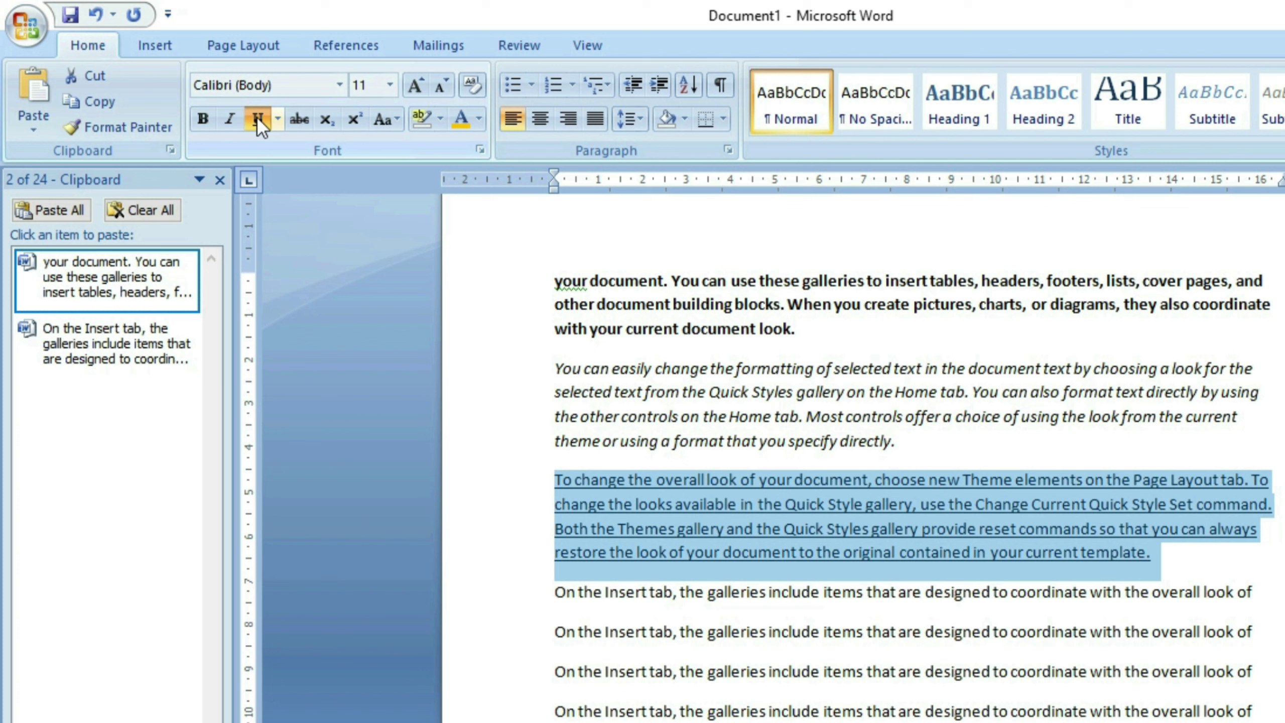
key(ctrl+z)
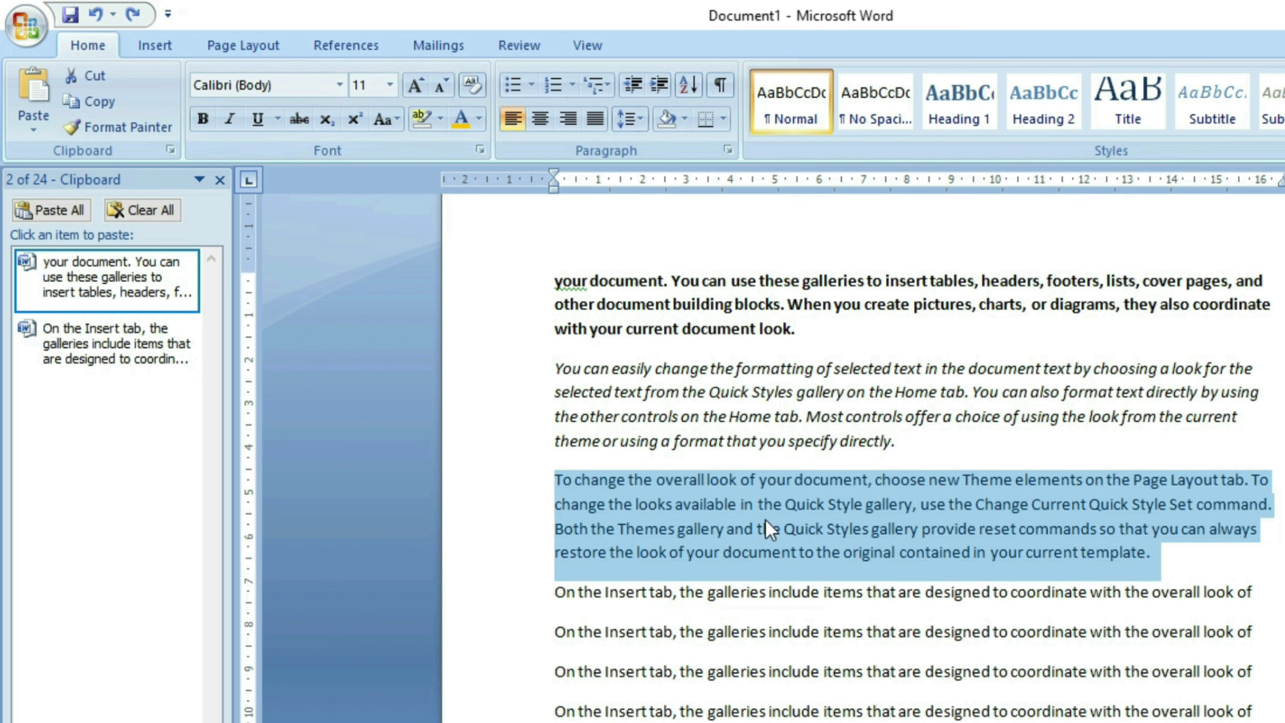
click(835, 527)
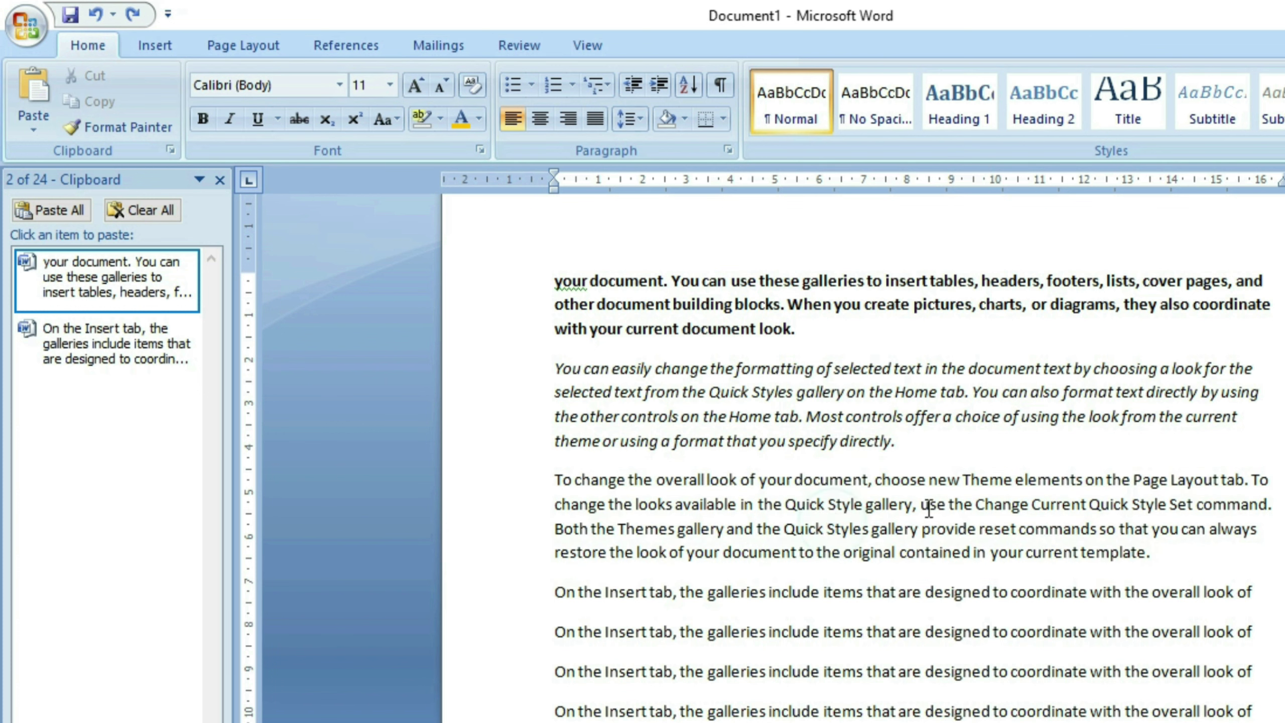
drag(925, 505, 1134, 505)
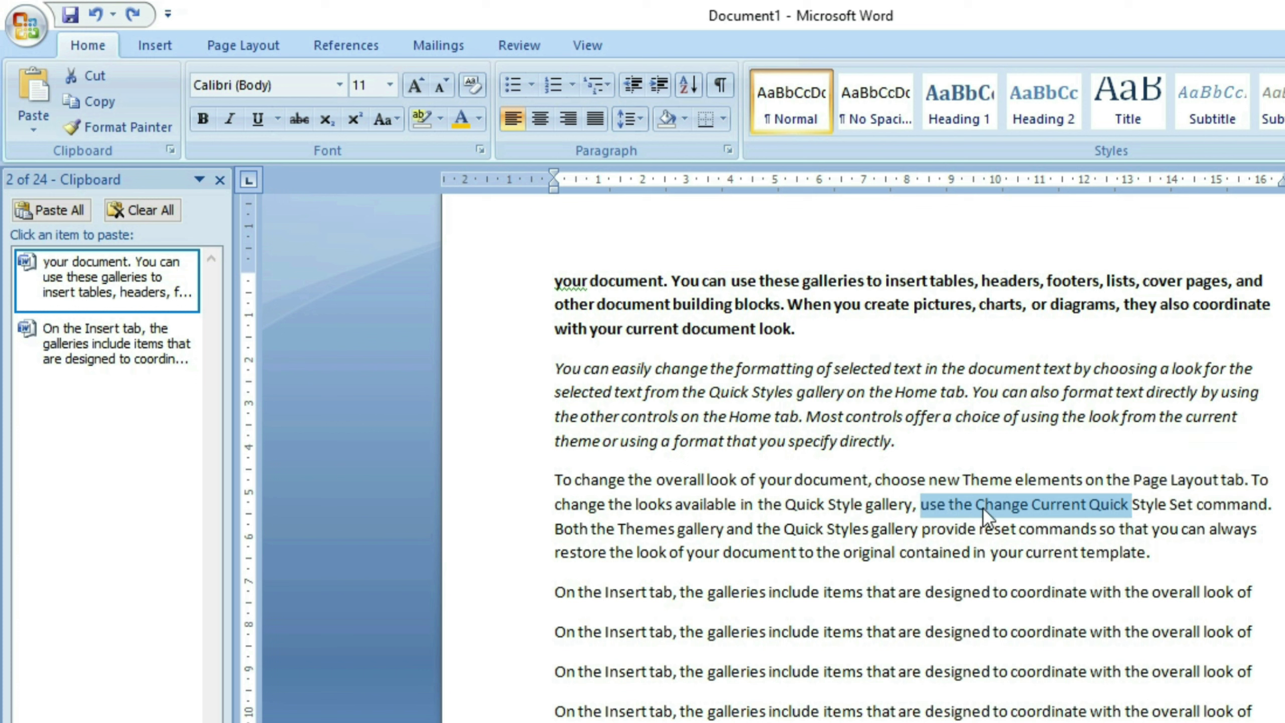
click(257, 114)
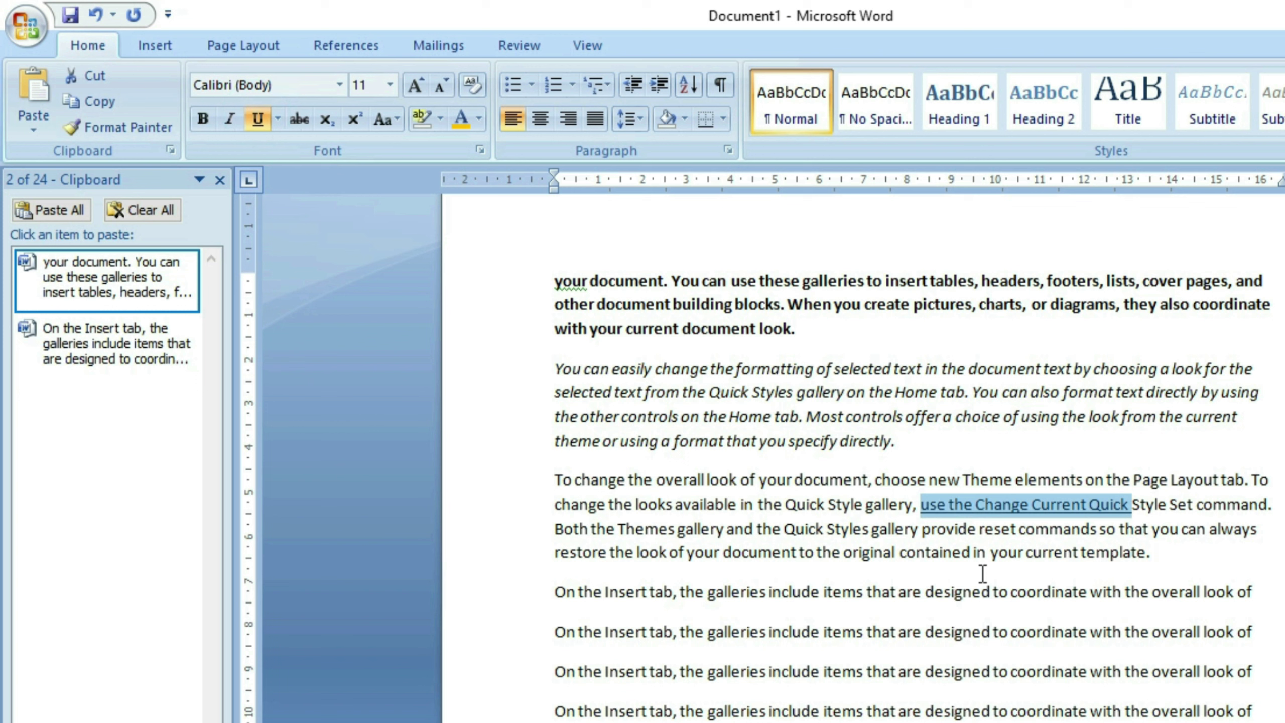
click(1019, 567)
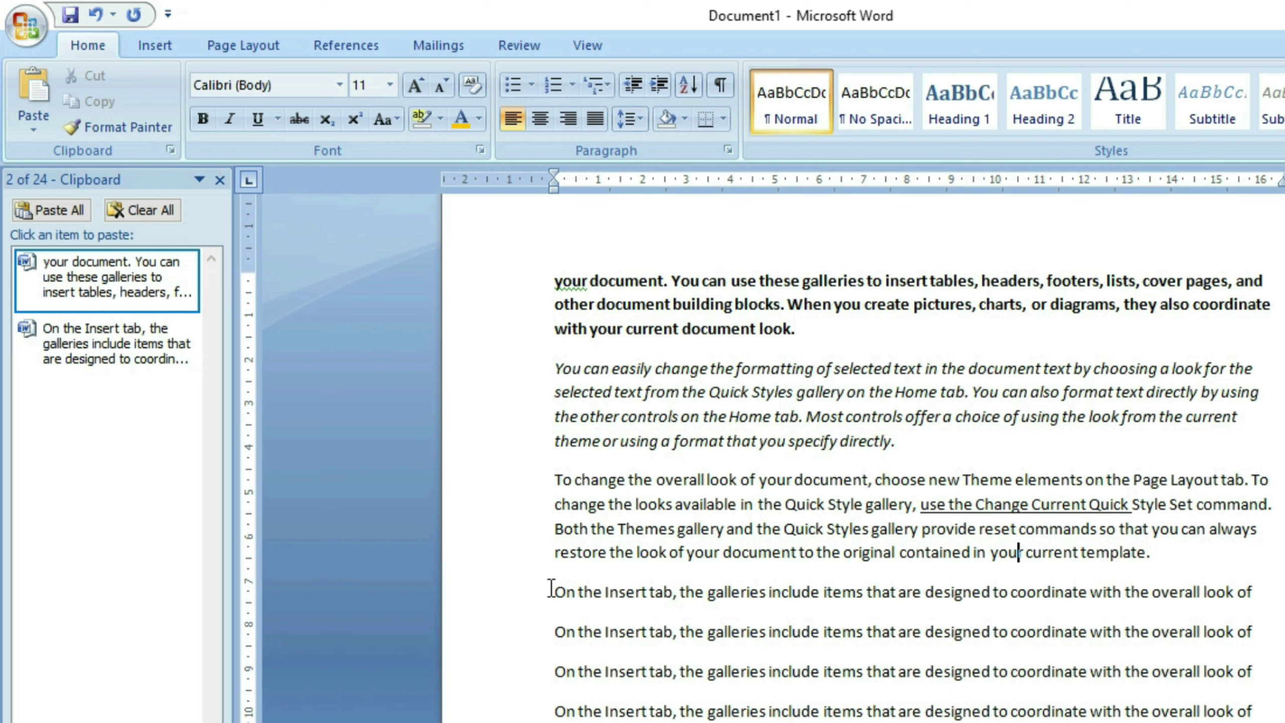
Apply strikethrough to the first "On the Insert tab…" line, then deselect it.
drag(551, 589, 1255, 595)
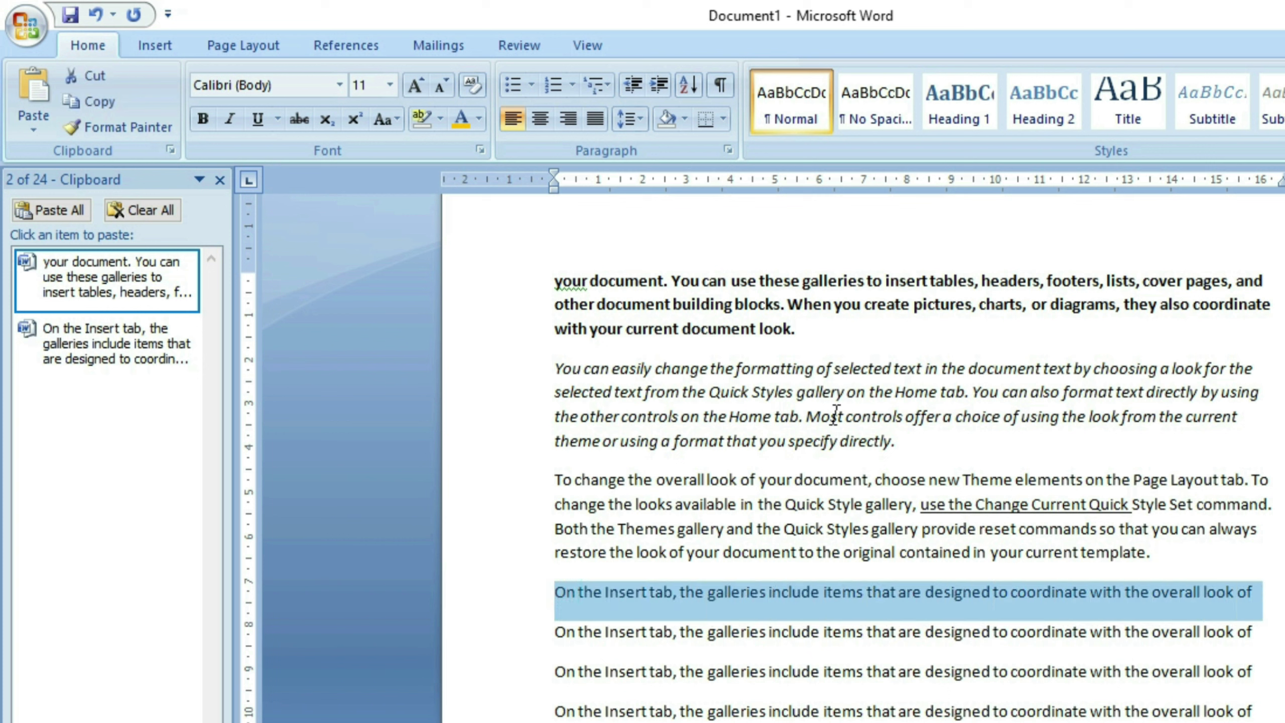
click(301, 118)
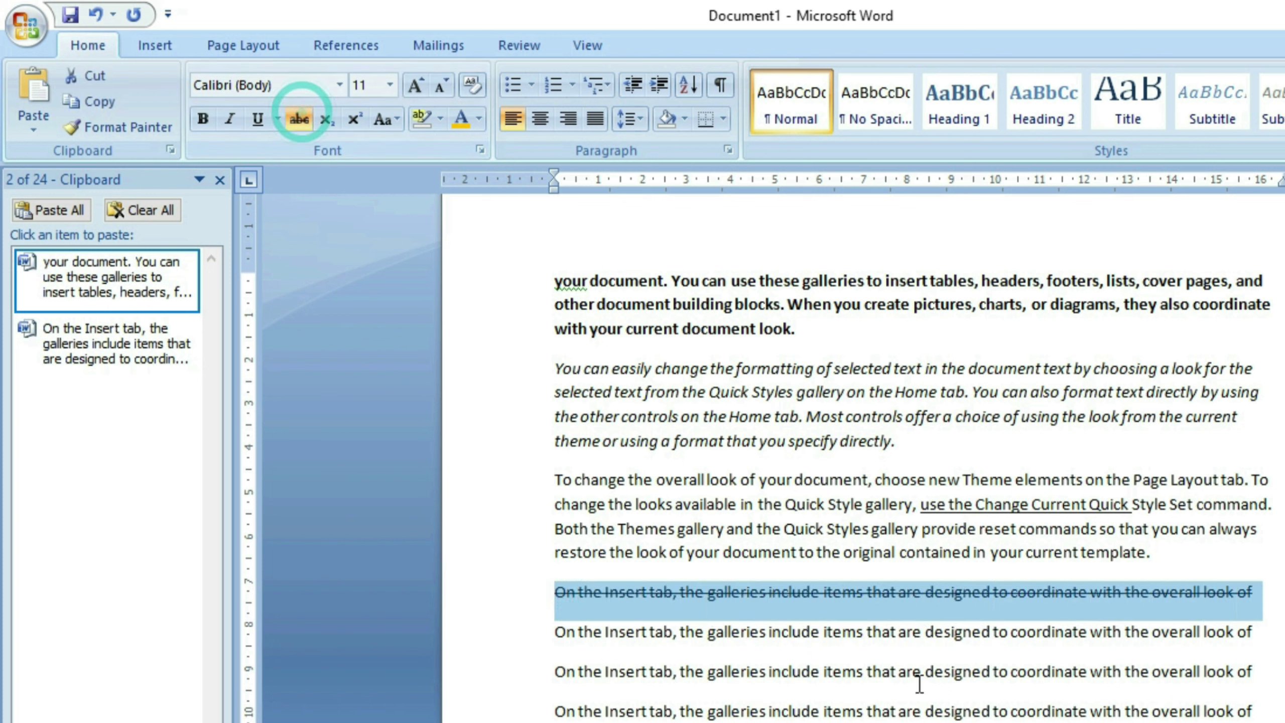
click(942, 675)
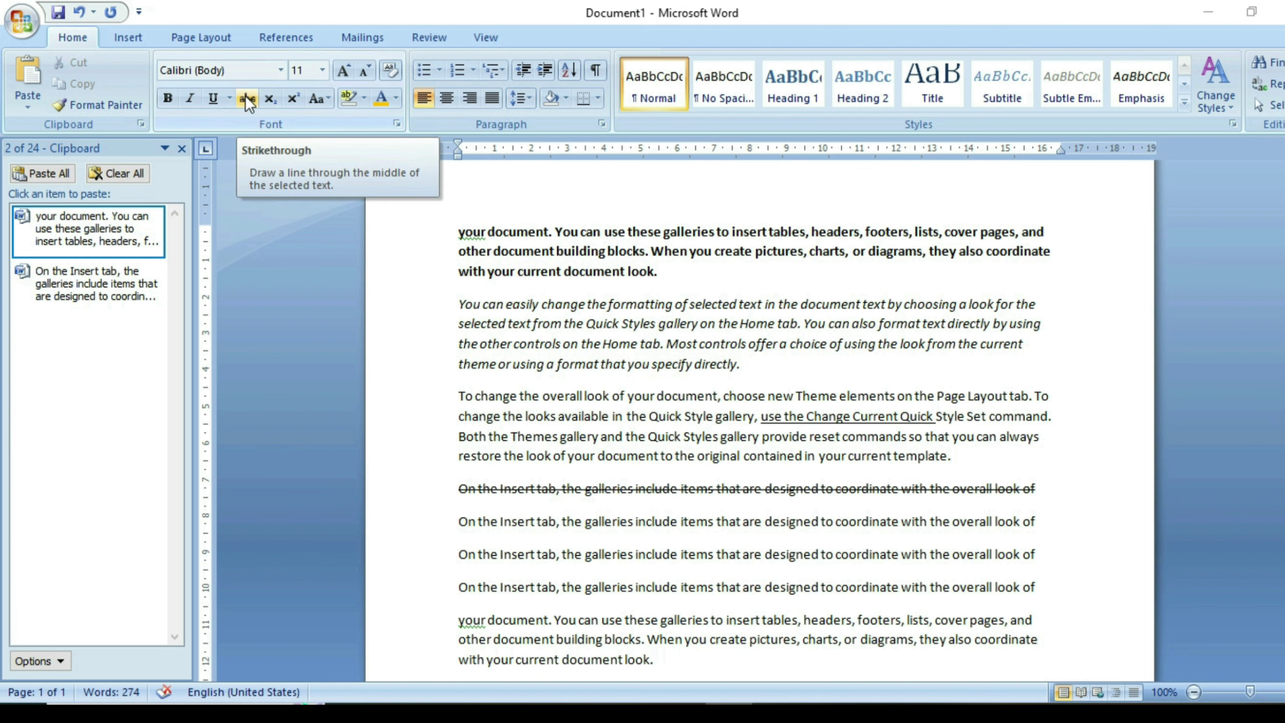
Type H2O on the empty last line of the document.
click(733, 671)
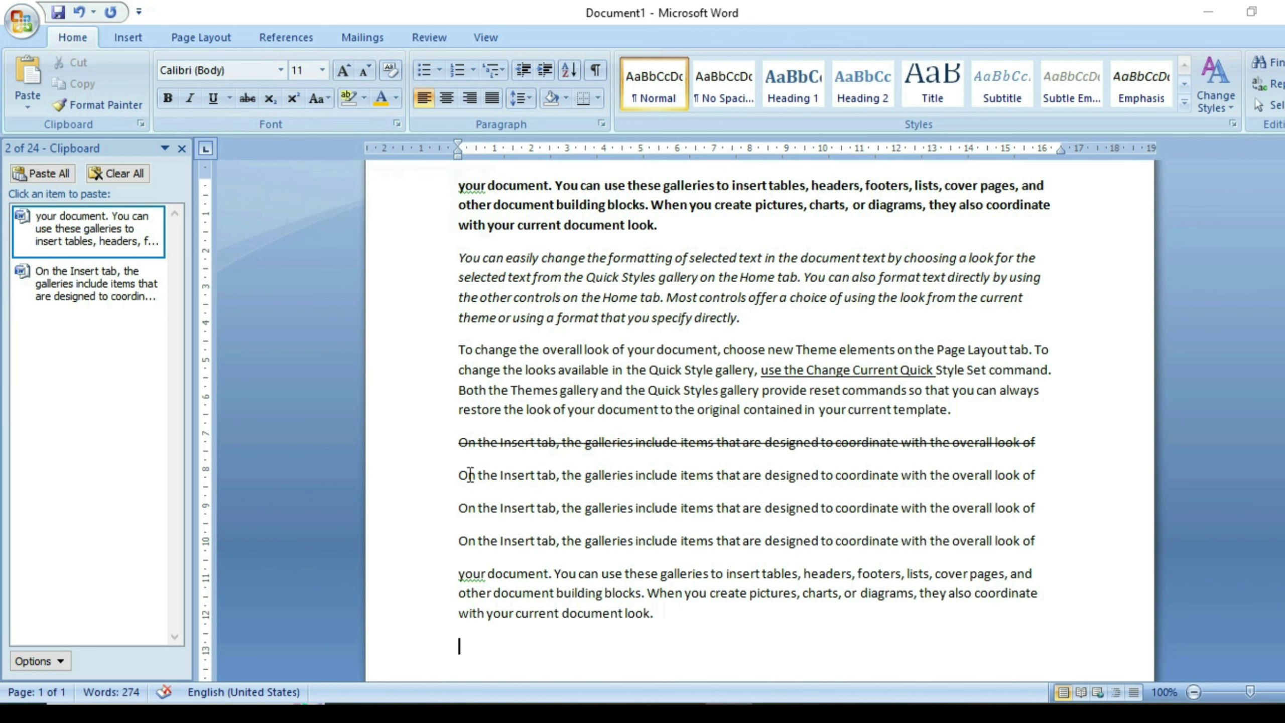
scroll(511, 479, down, 3)
scroll(517, 481, down, 2)
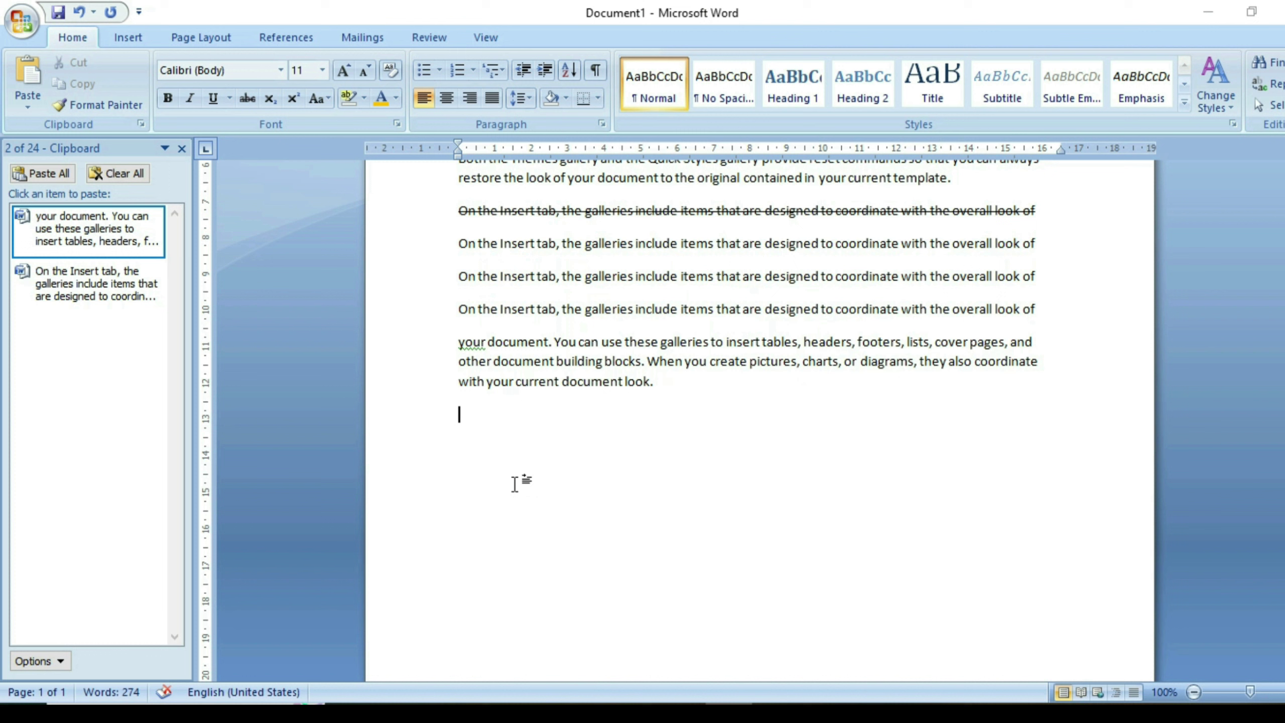
click(461, 418)
text(H2O)
Enlarge the H2O line to 36 pt and make its 2 a subscript.
click(424, 425)
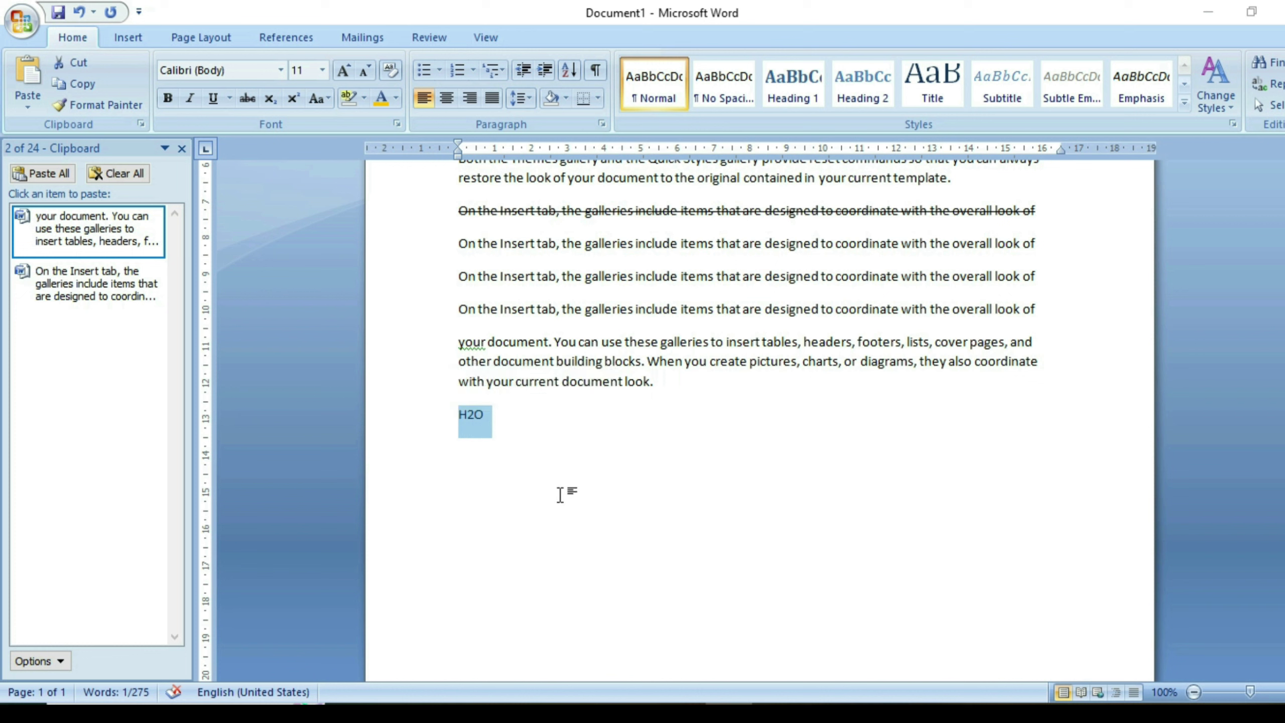
key(ctrl+y)
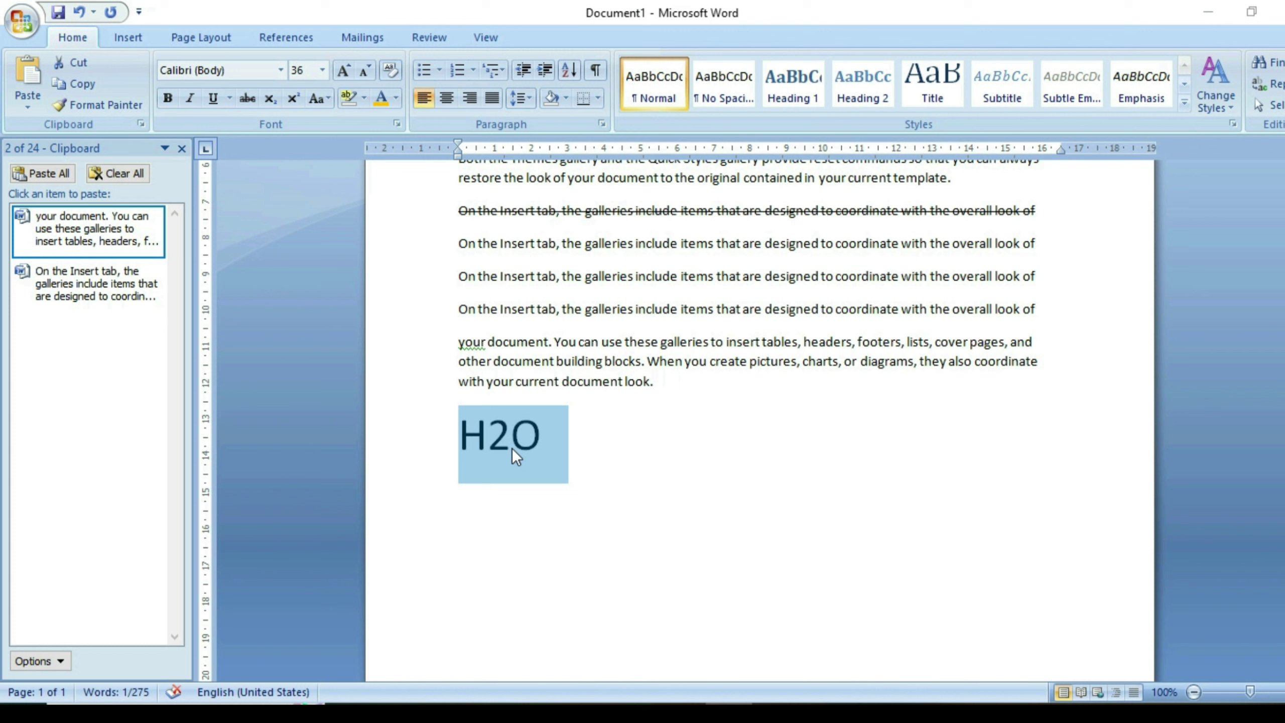
click(512, 448)
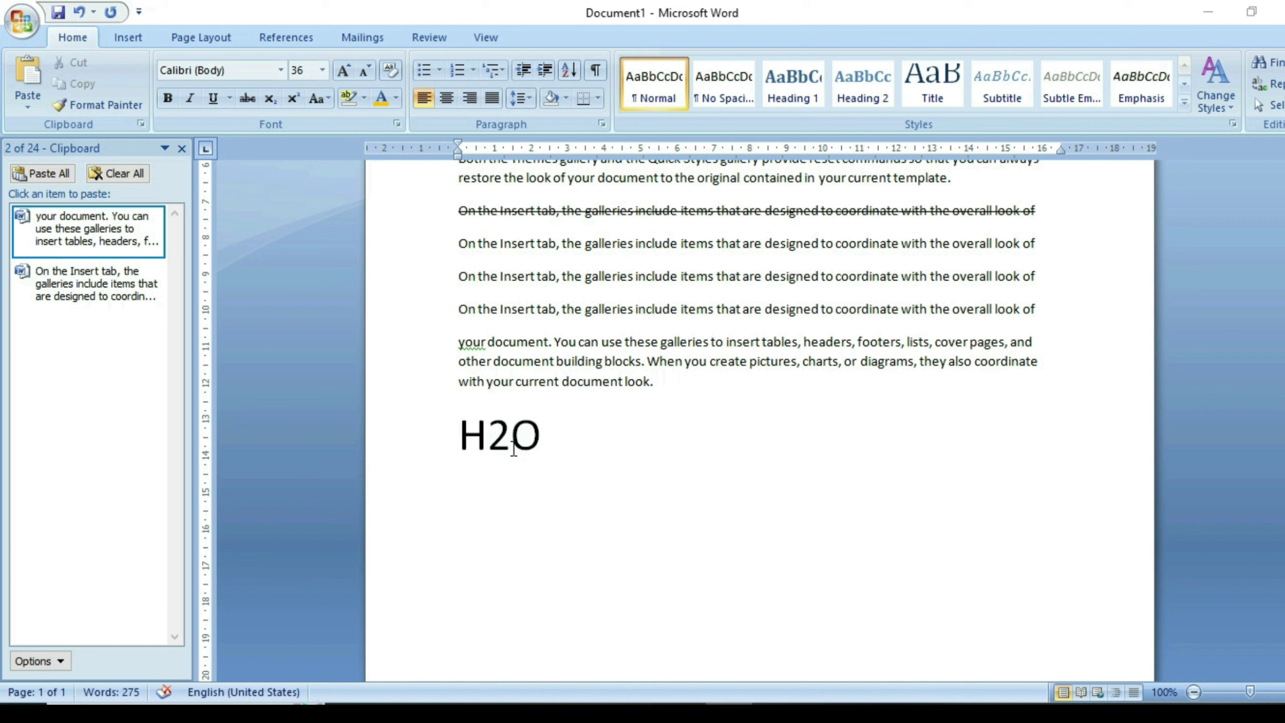
click(507, 445)
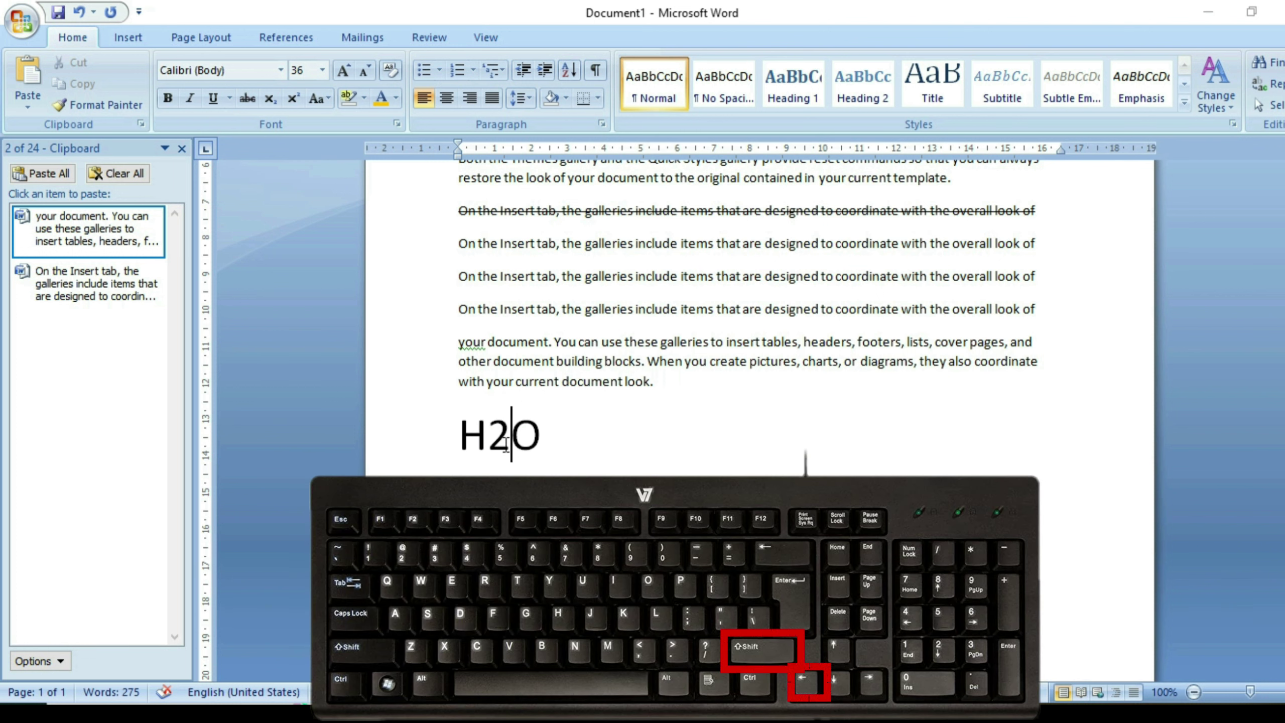
key(shift+Left)
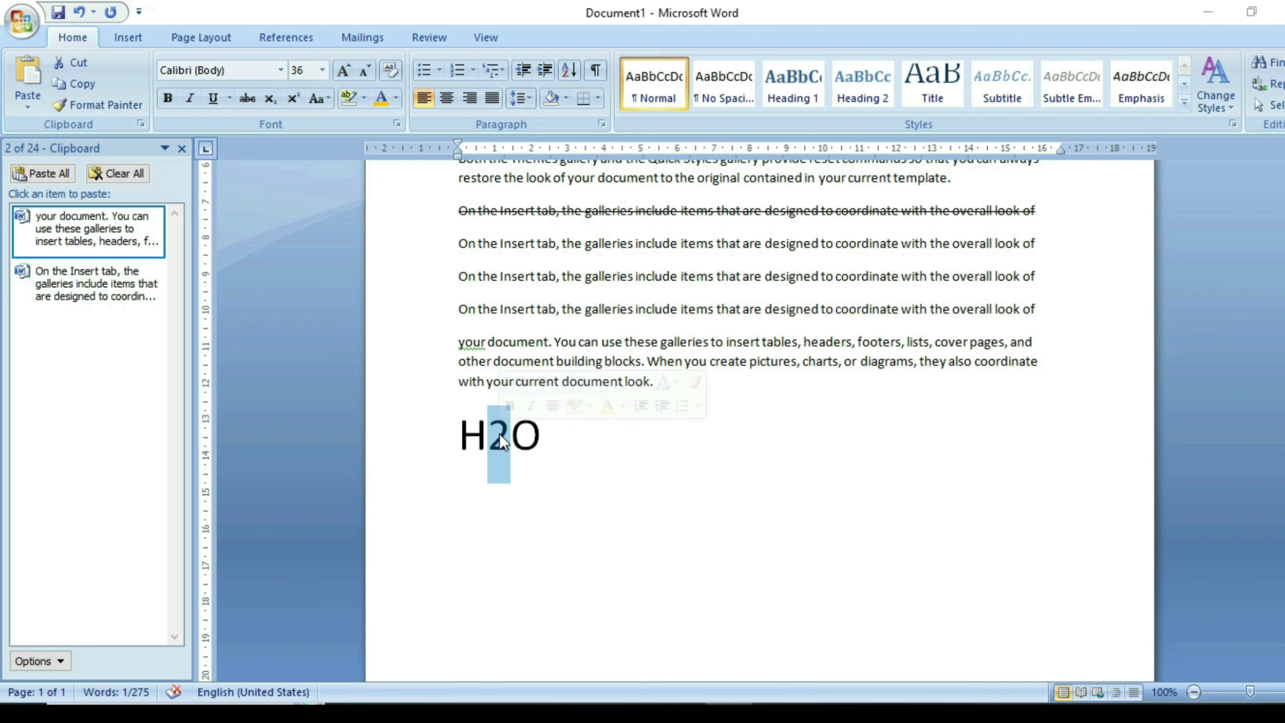
click(269, 99)
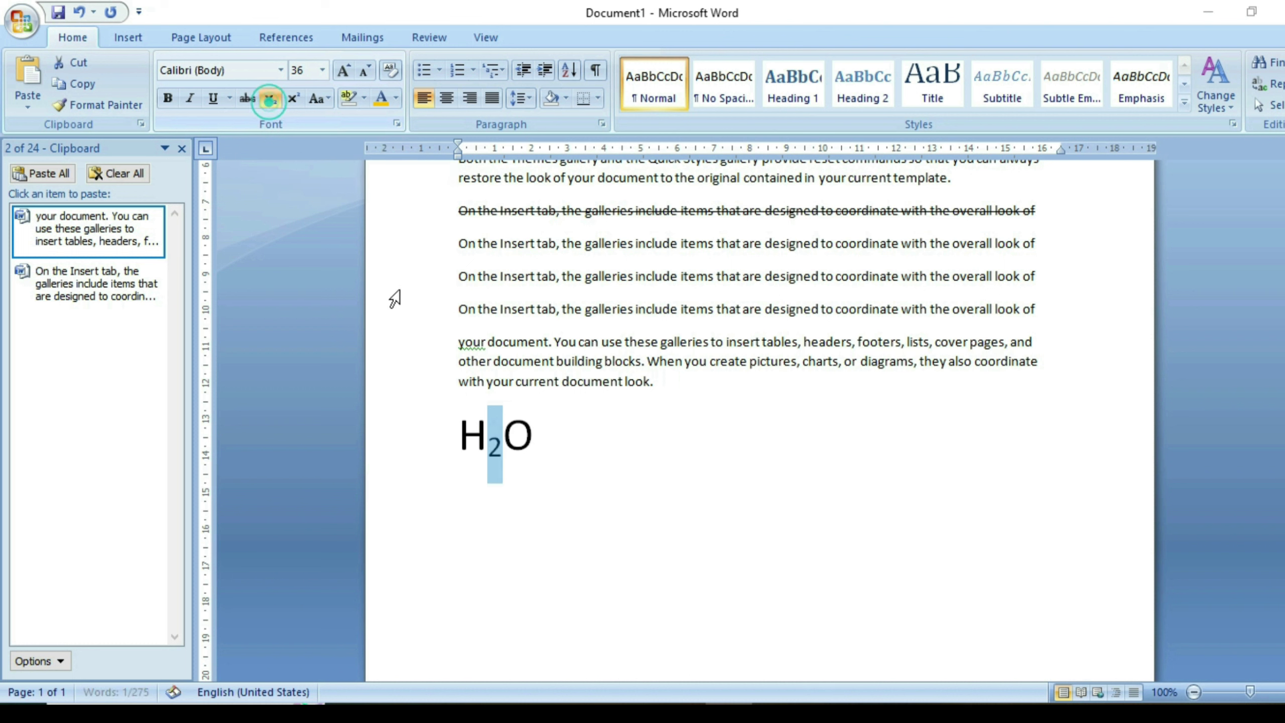
click(539, 430)
drag(555, 446, 455, 434)
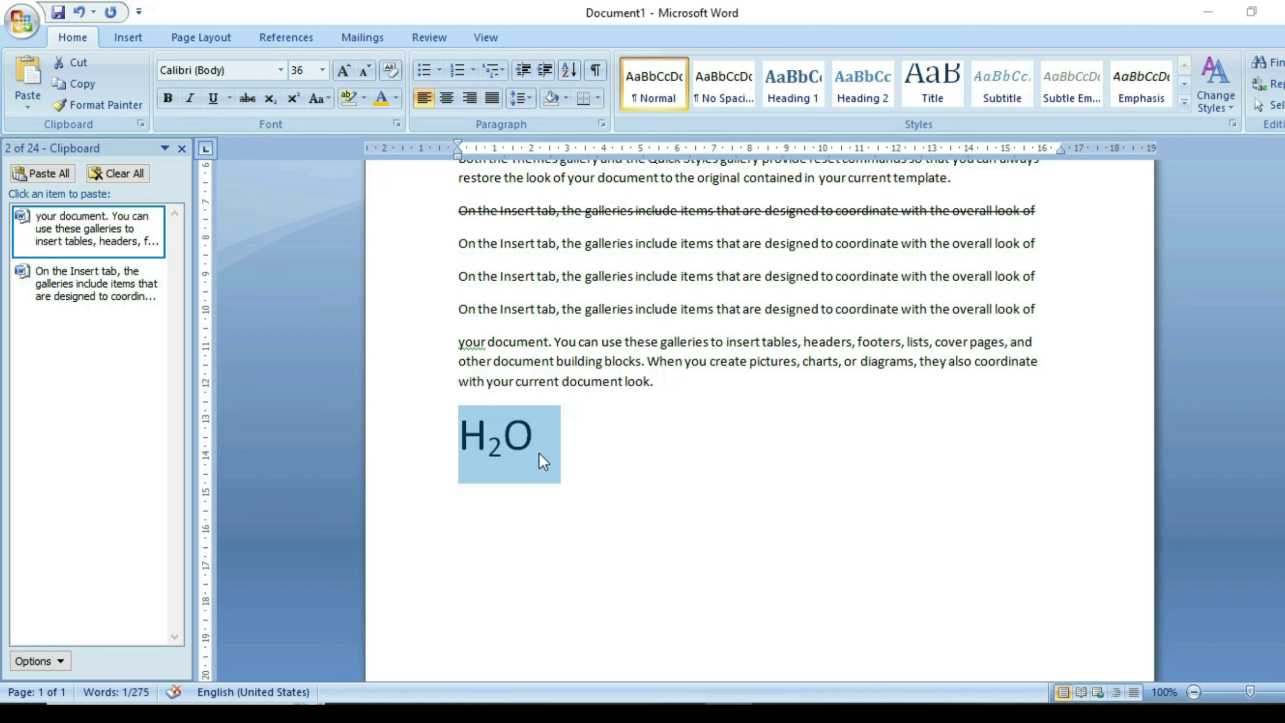
click(544, 446)
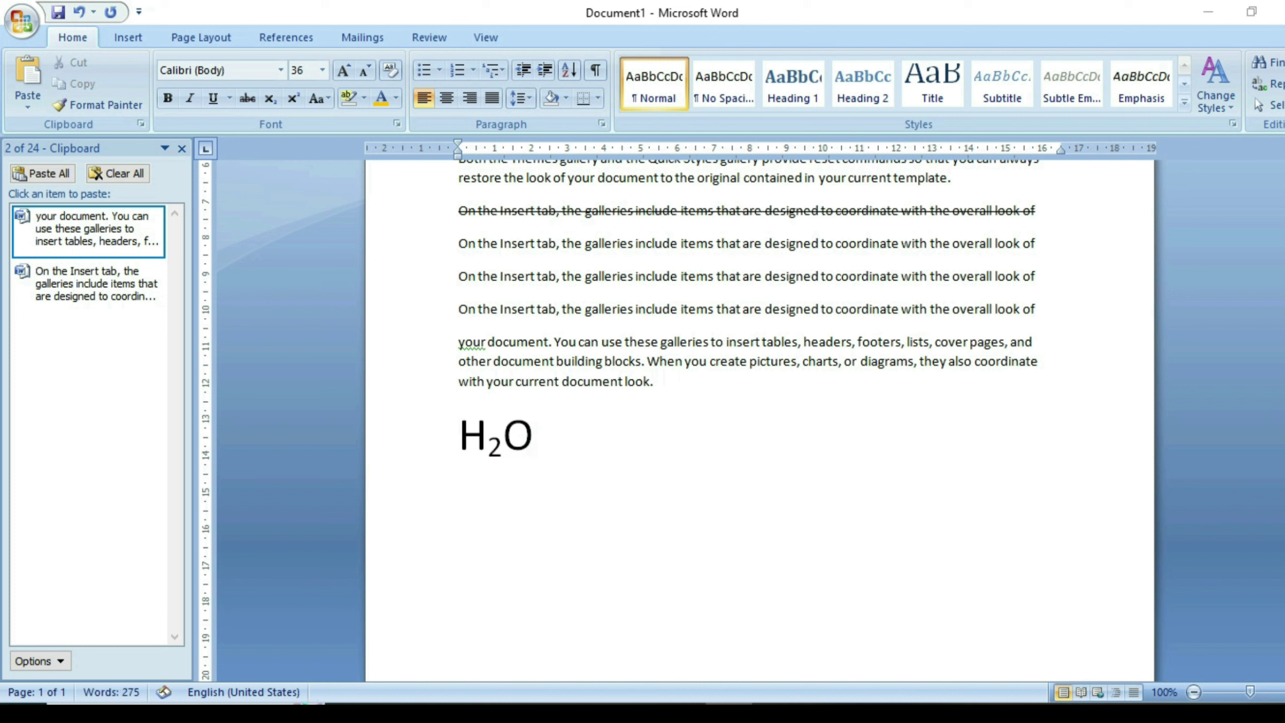
Add a CO2 line with a subscript 2, turn subscript off, and start a new line.
key(Return)
text(CO2)
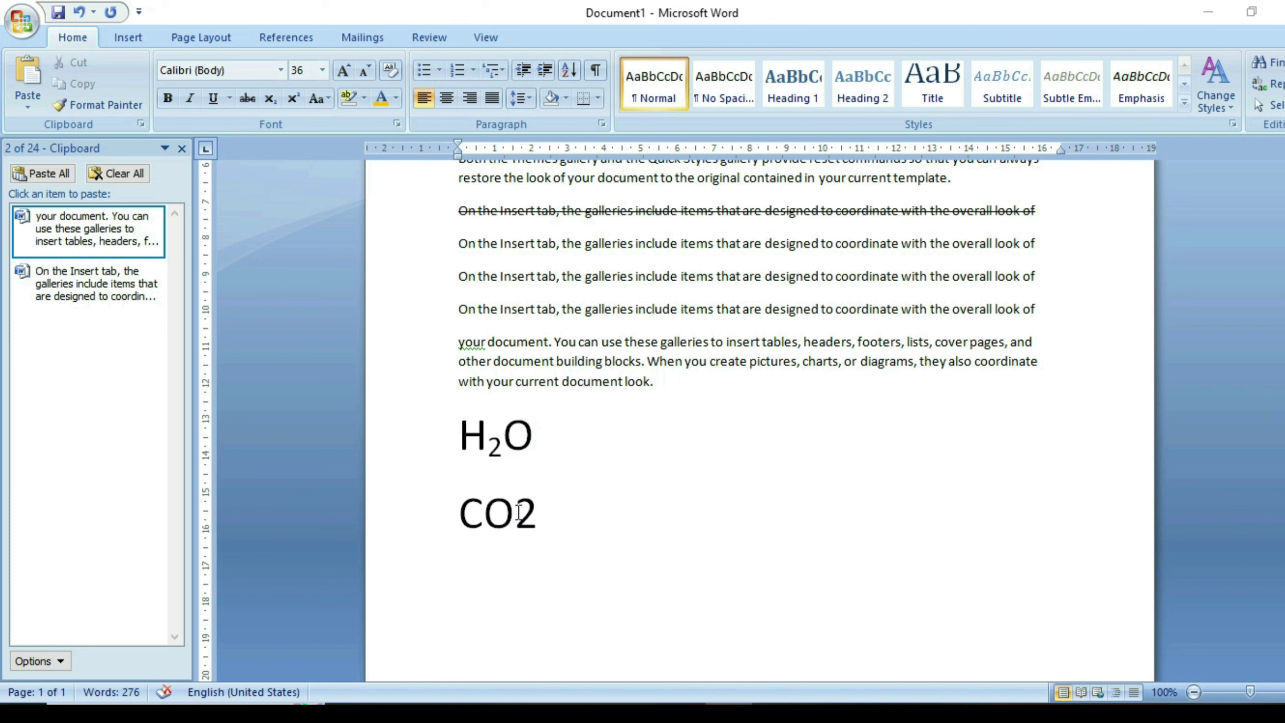
drag(515, 513, 538, 513)
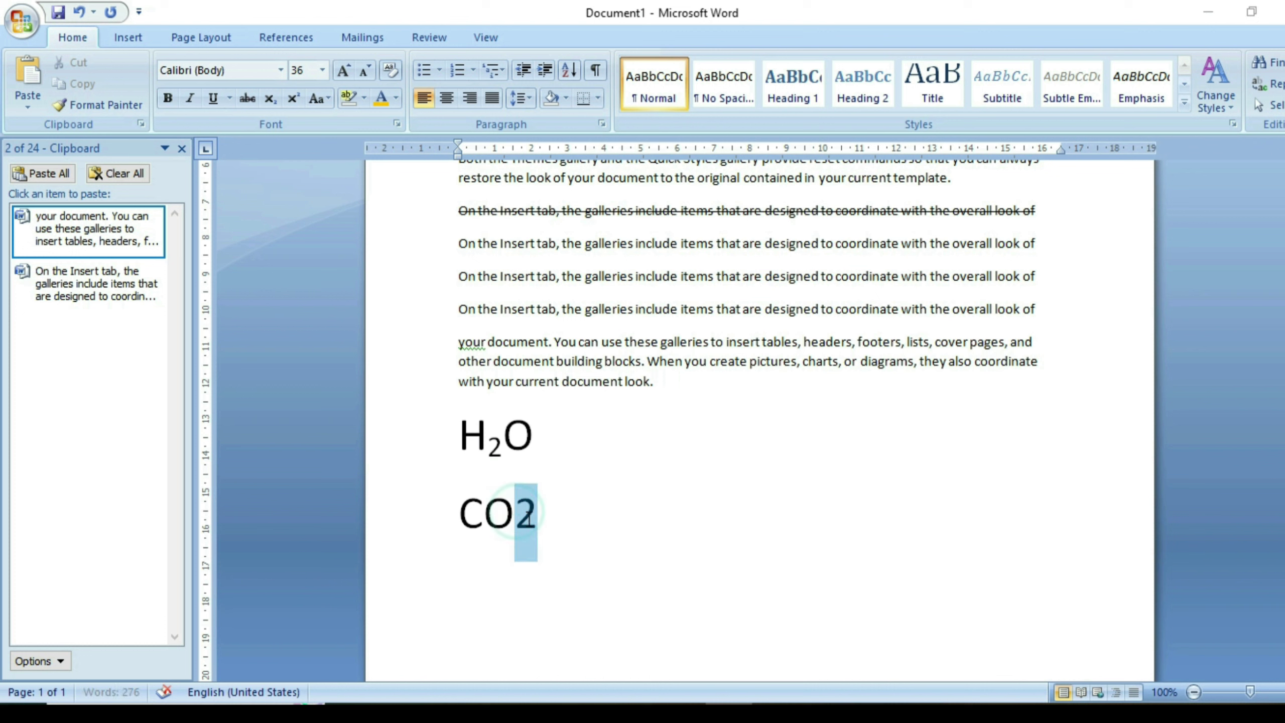
click(268, 100)
click(535, 529)
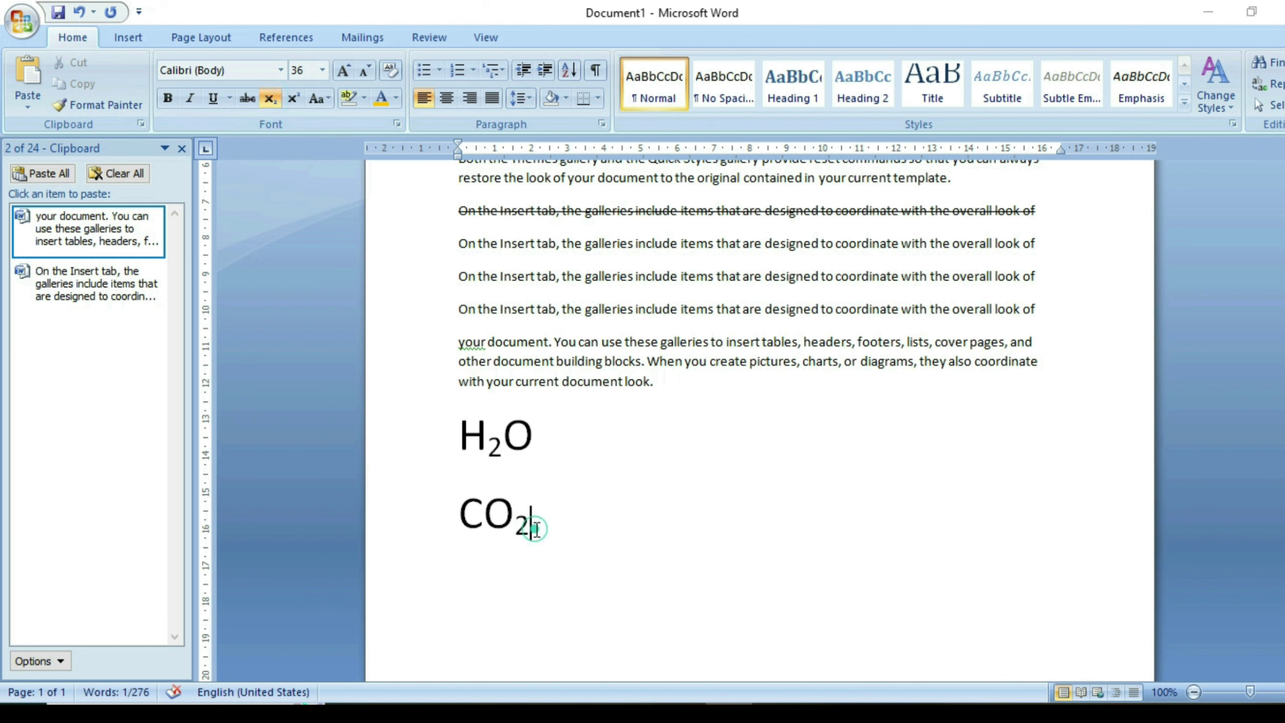
click(270, 99)
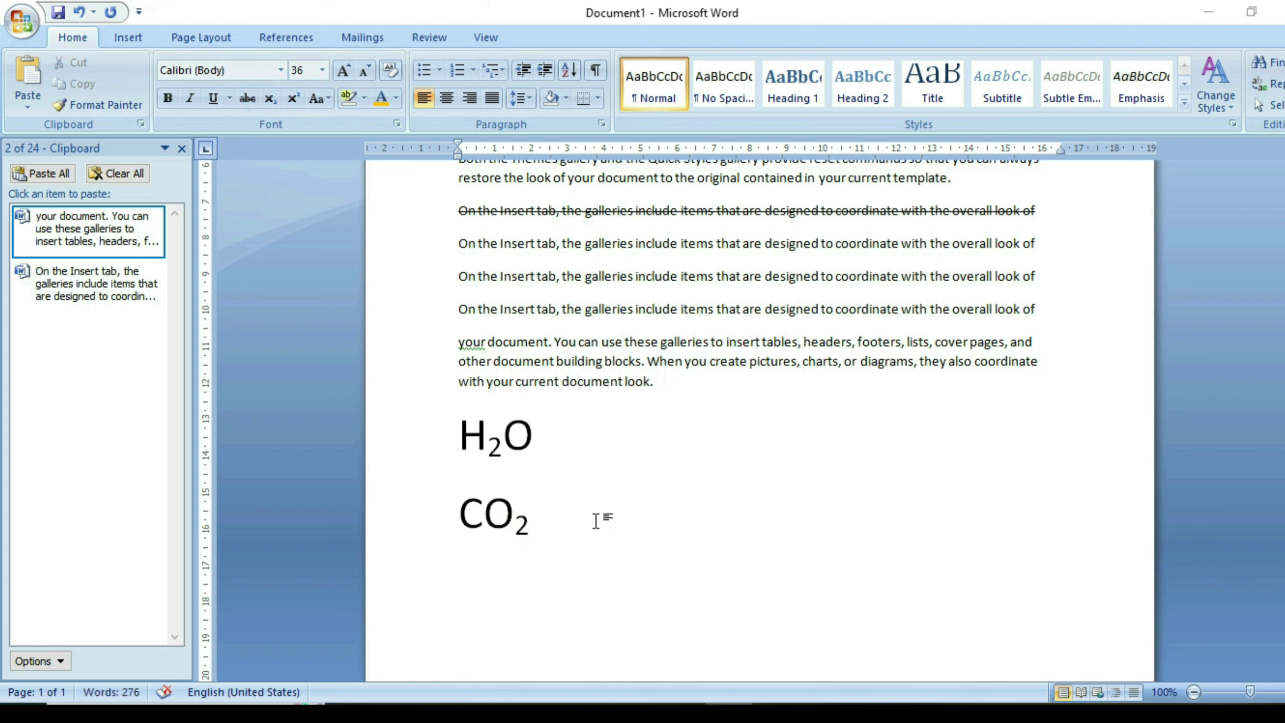
key(Return)
Type (a+b)2 with its 2 superscripted, then continue with "= a2+2ab+b2".
text((a)
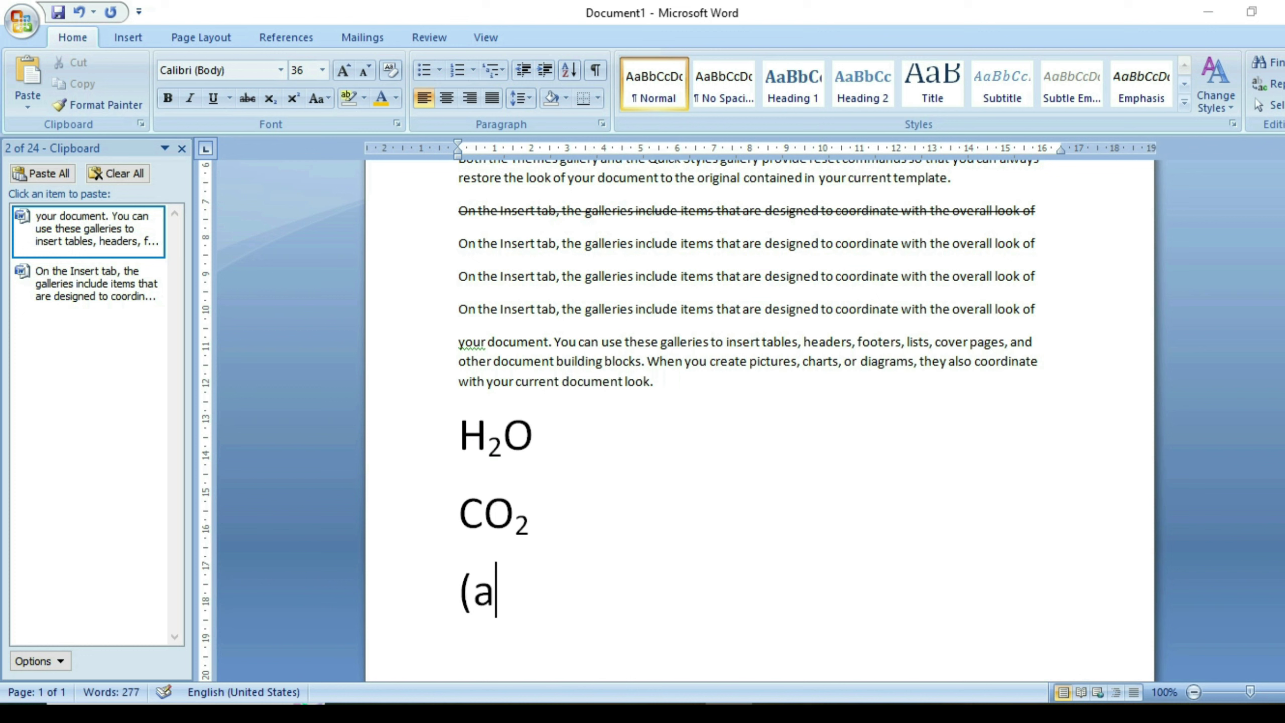
text(+b)
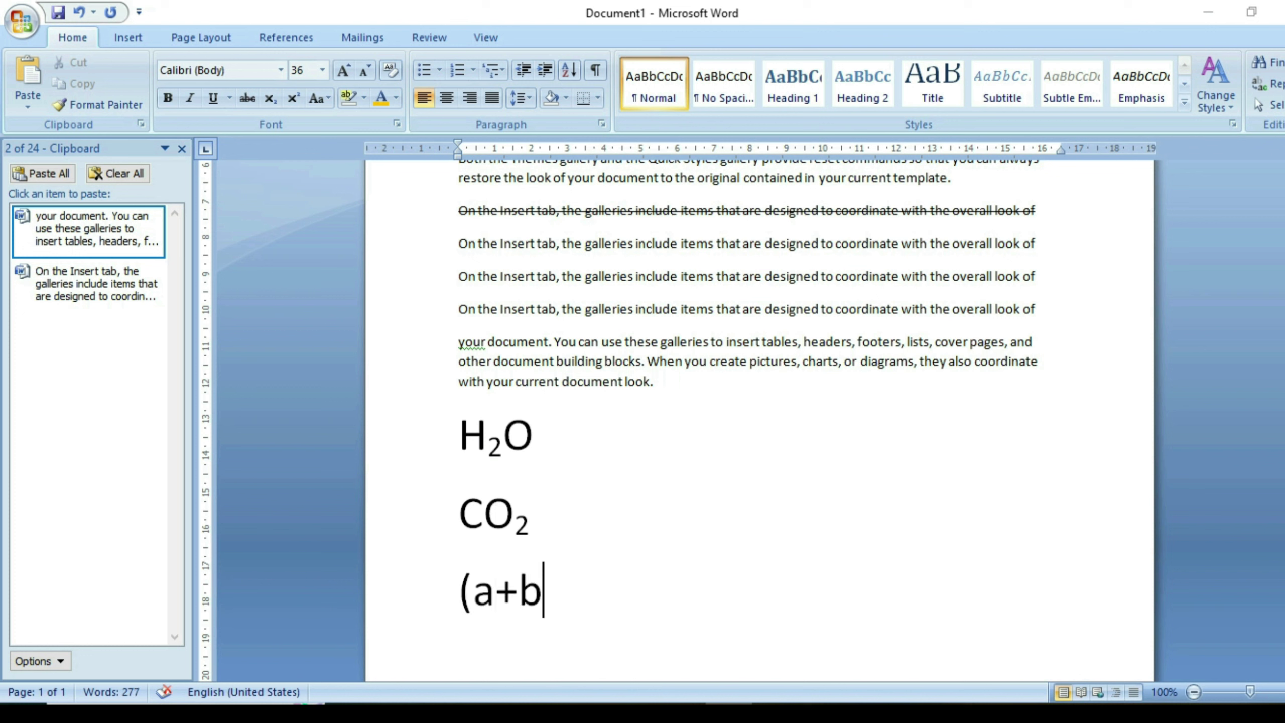
text()2)
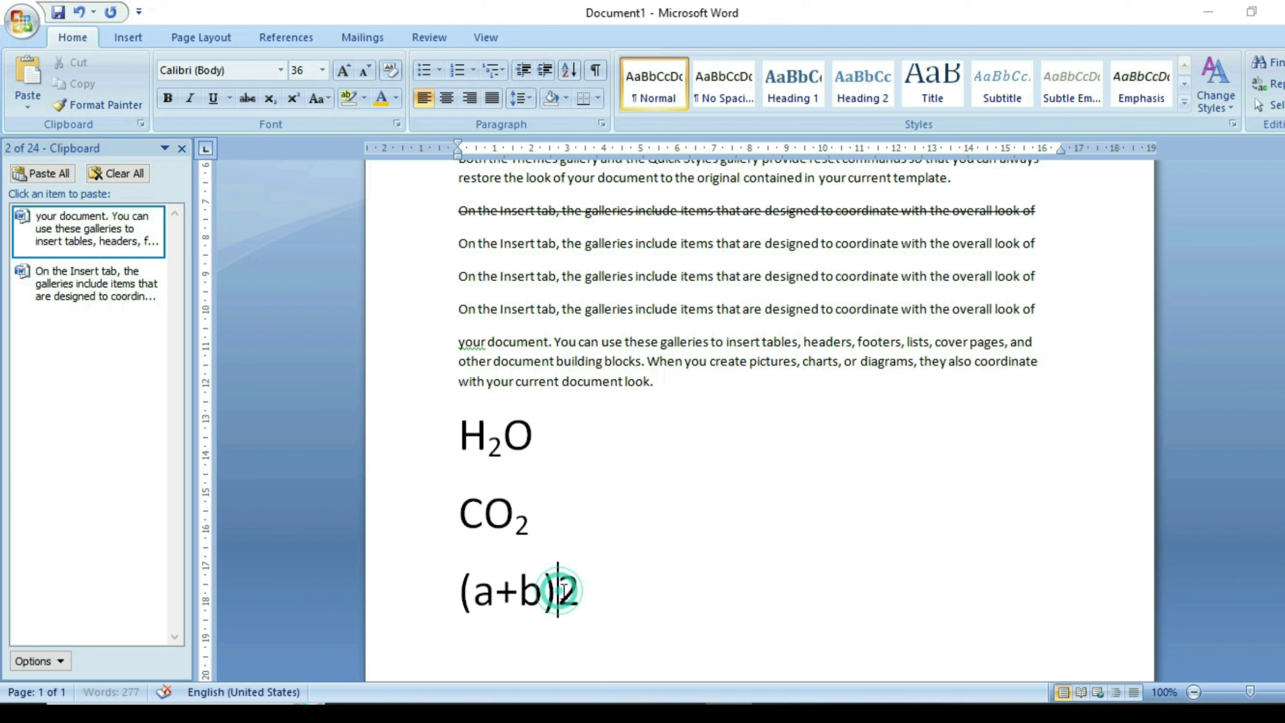
drag(558, 592, 570, 597)
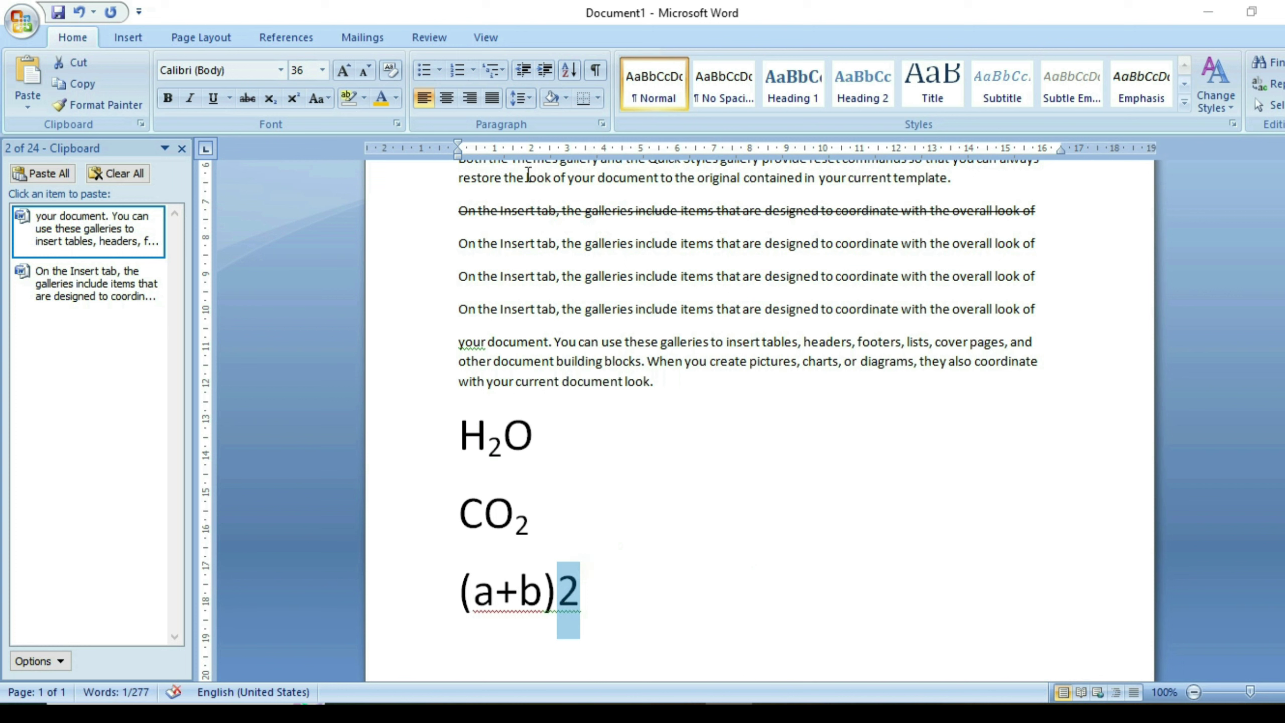
click(294, 102)
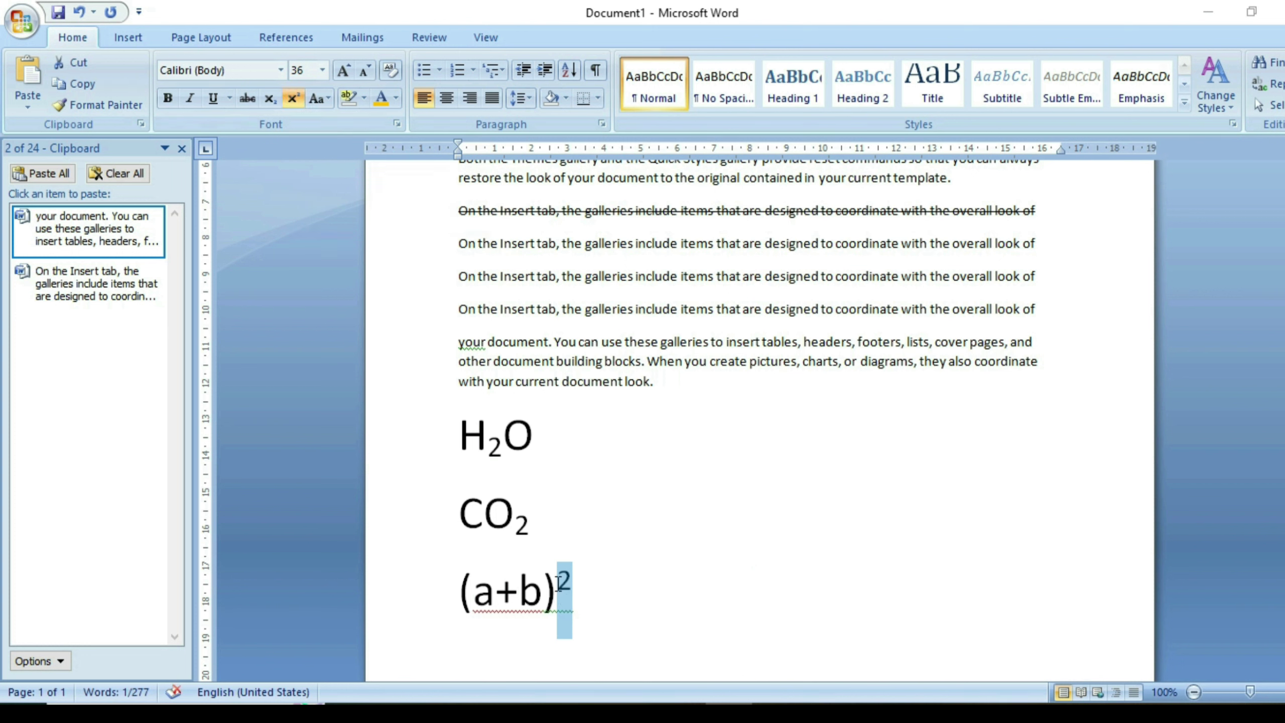
click(585, 581)
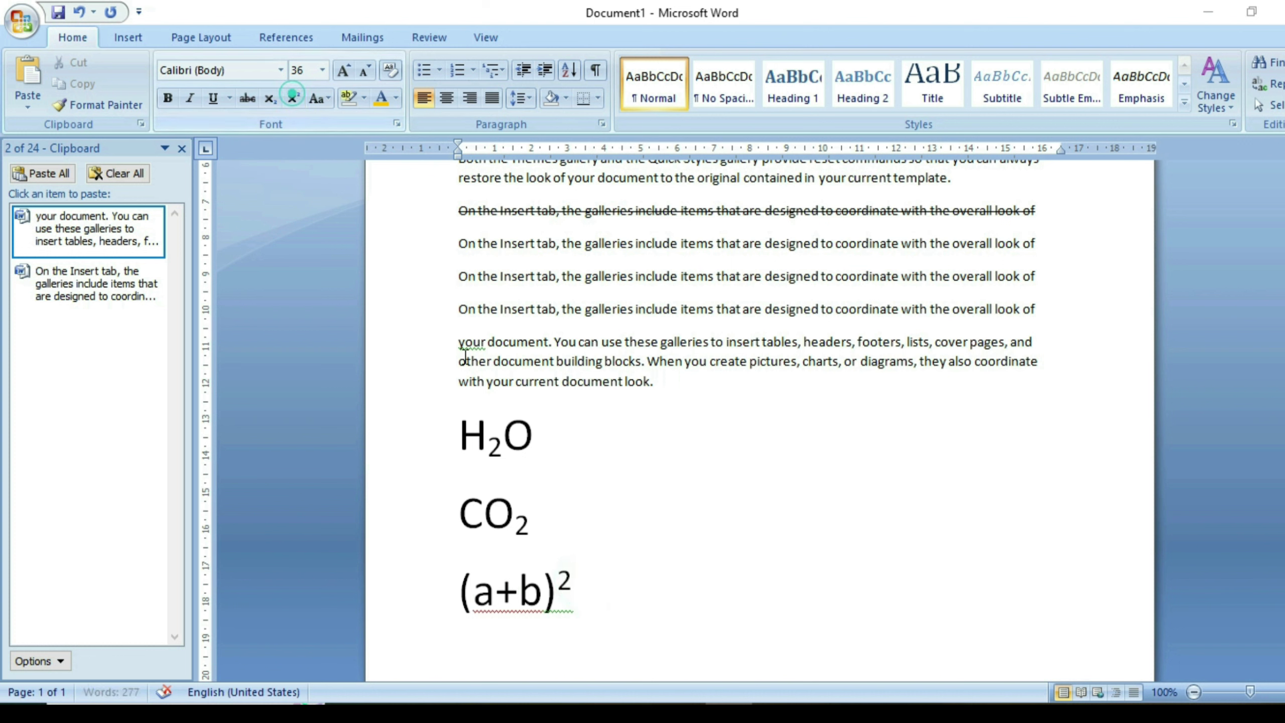
key(ctrl+shift+plus)
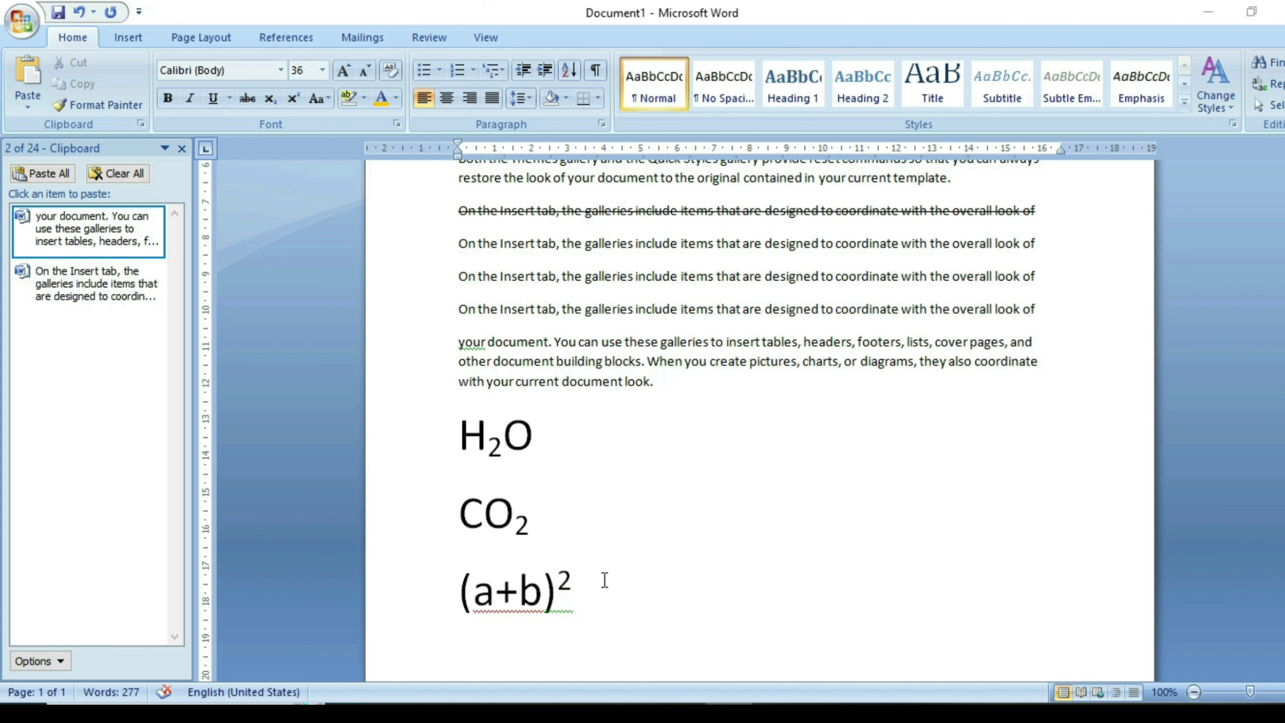
text( =)
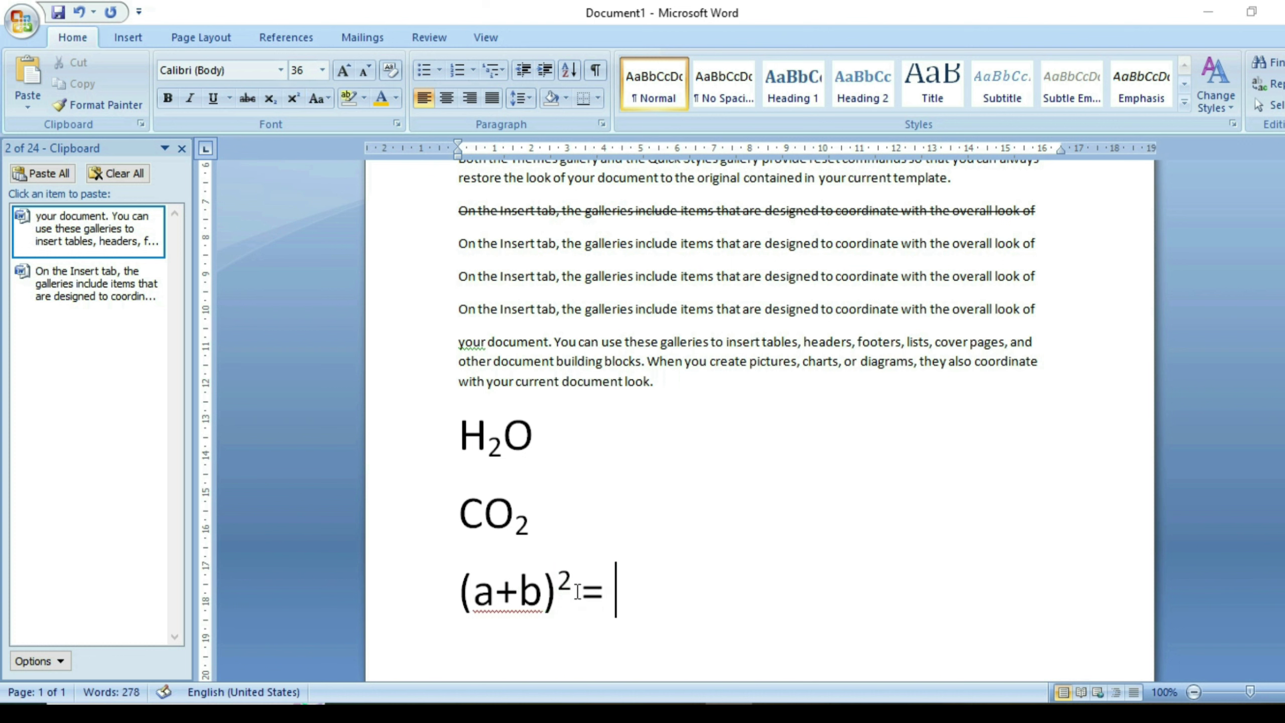
text( a2)
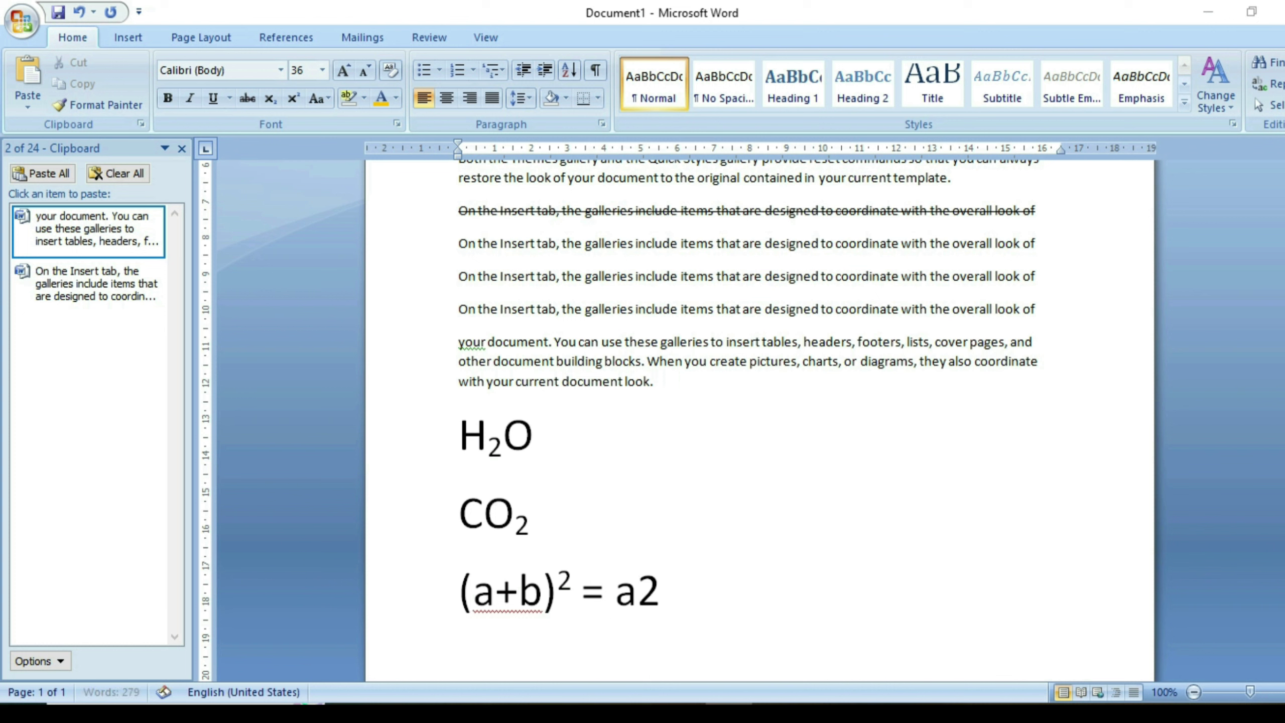
text(+)
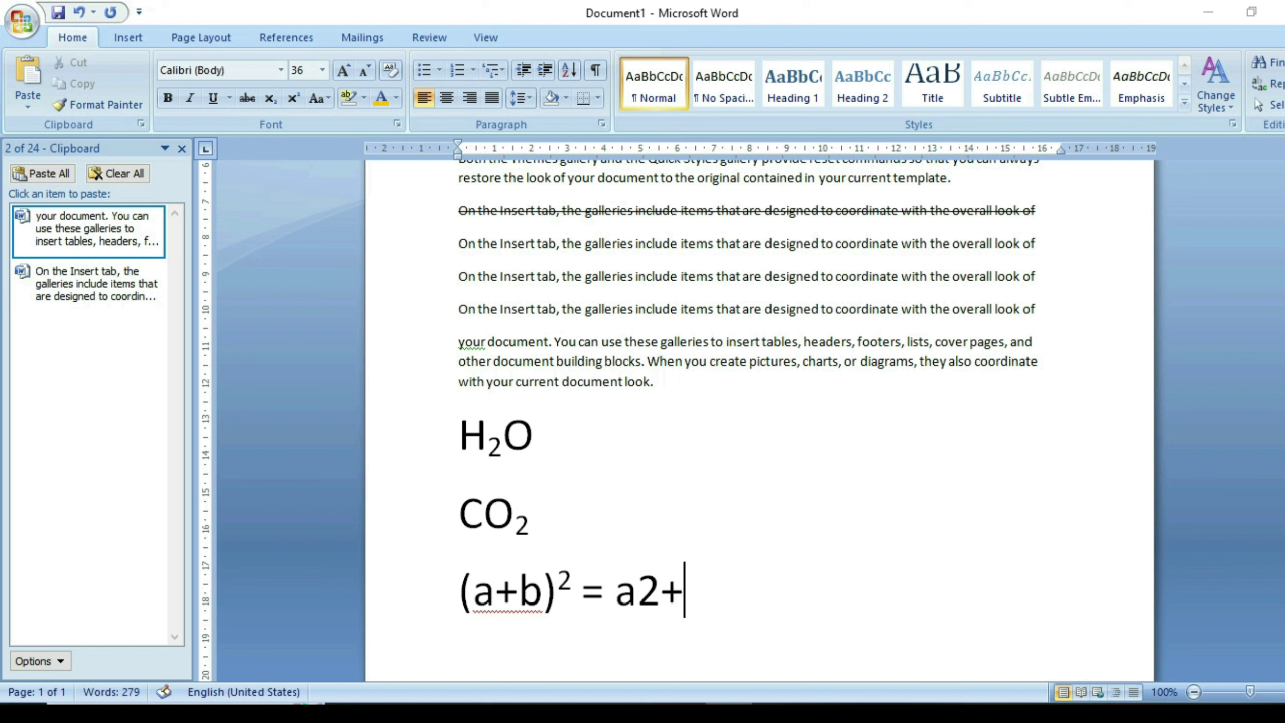
text(2ab+b2)
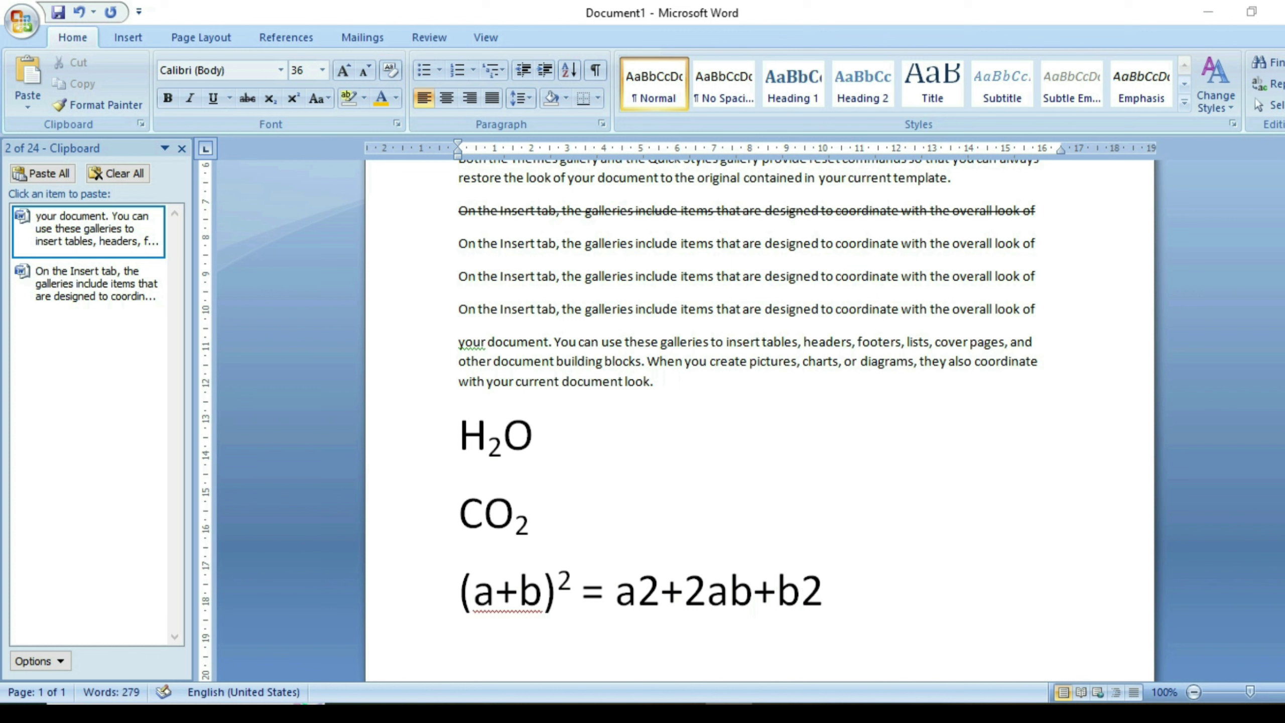
Superscript the 2 after a and the final 2 after b, then start a new line.
drag(639, 590, 660, 593)
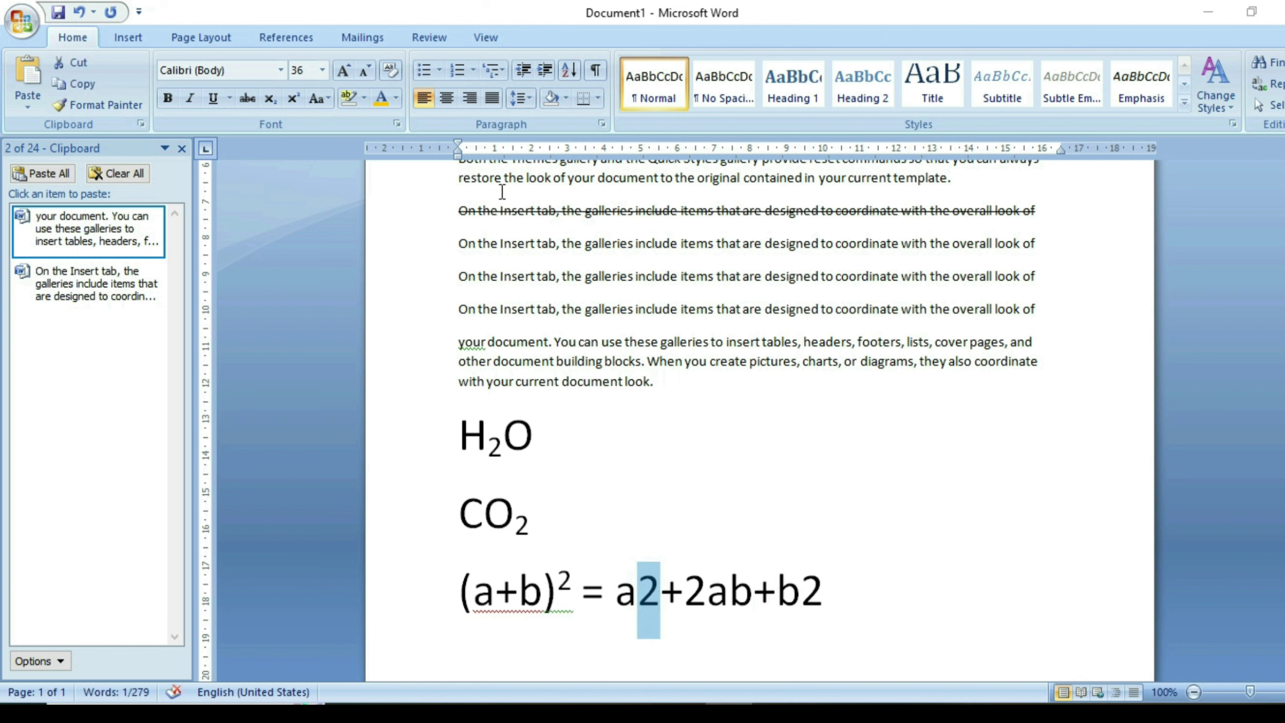
click(293, 98)
click(793, 590)
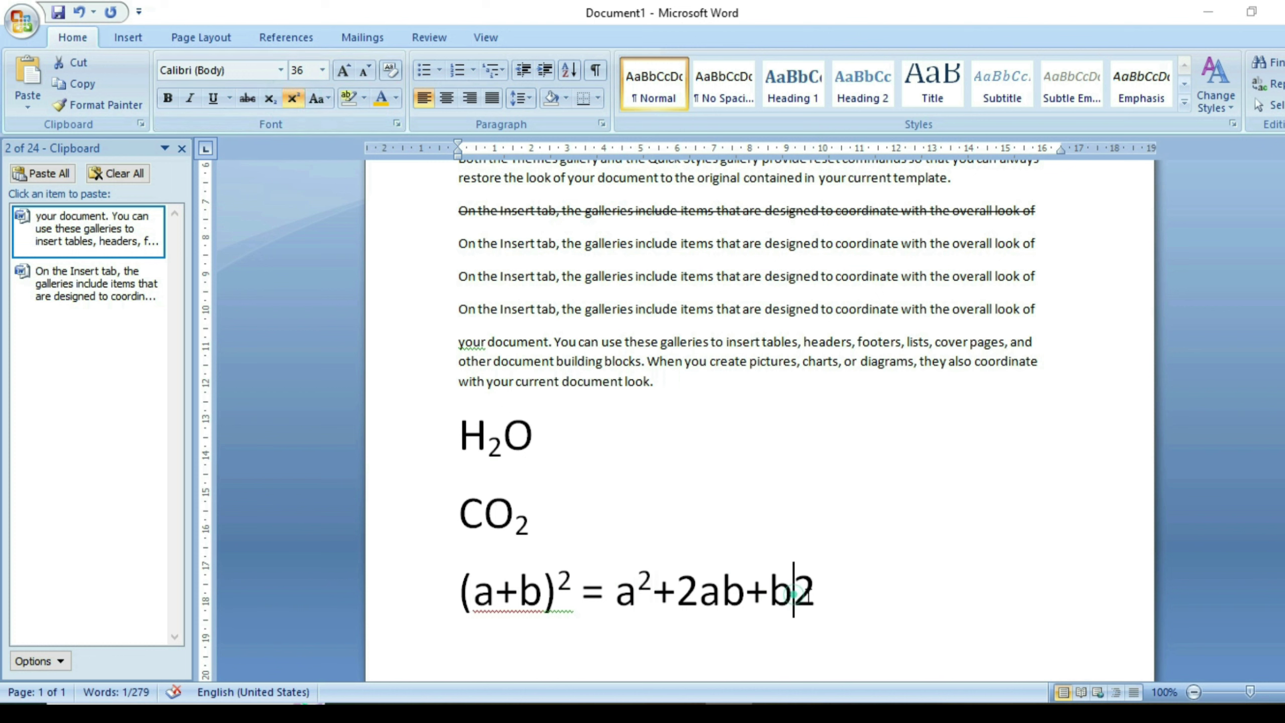
drag(793, 590, 816, 592)
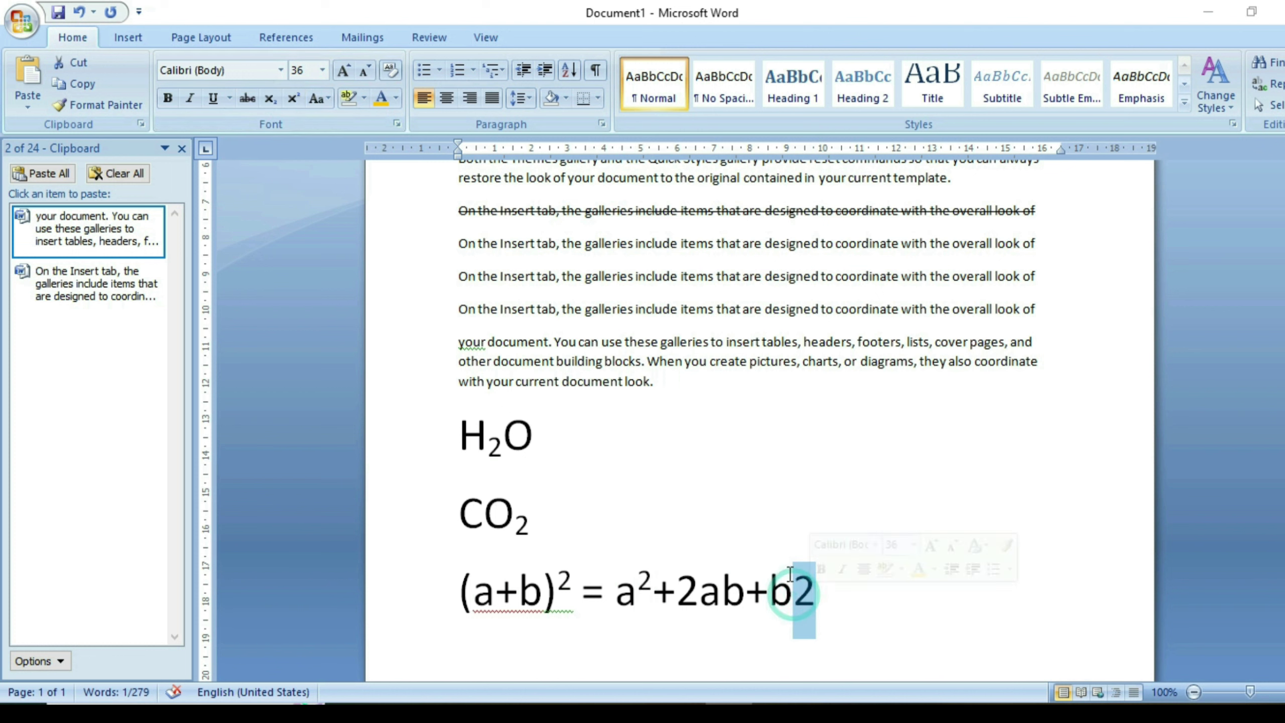
click(296, 100)
click(822, 579)
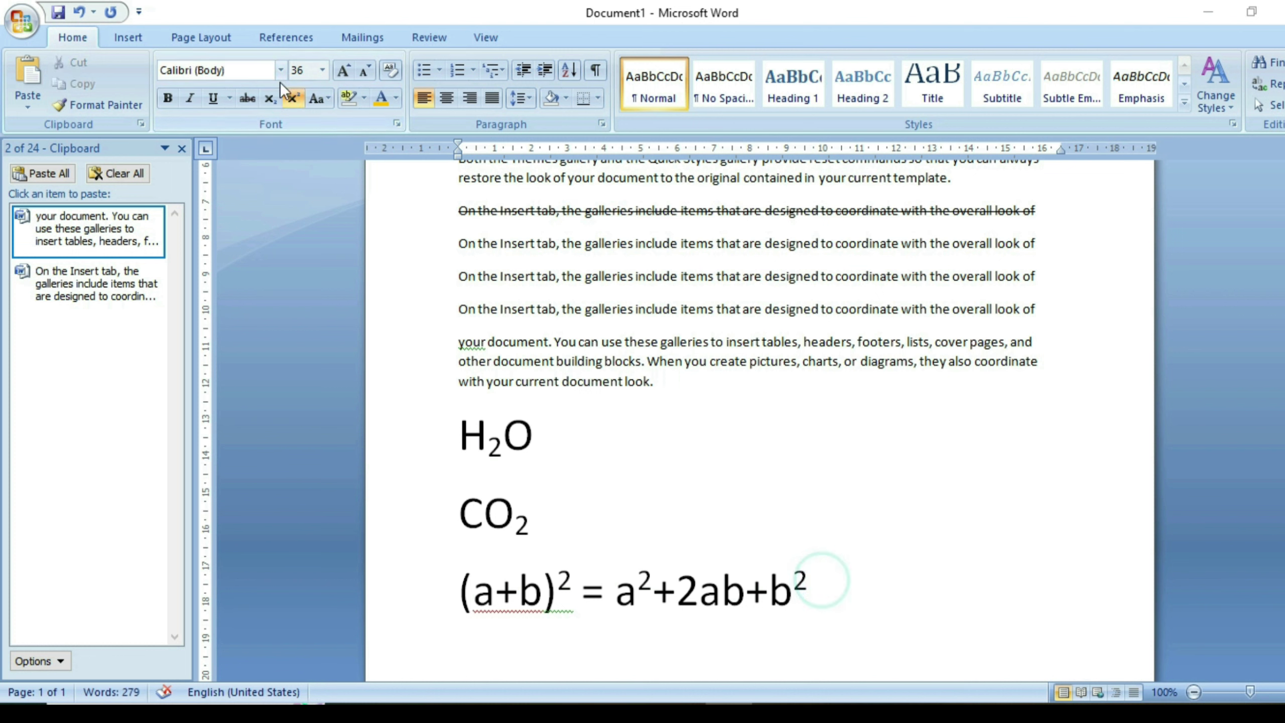
key(Return)
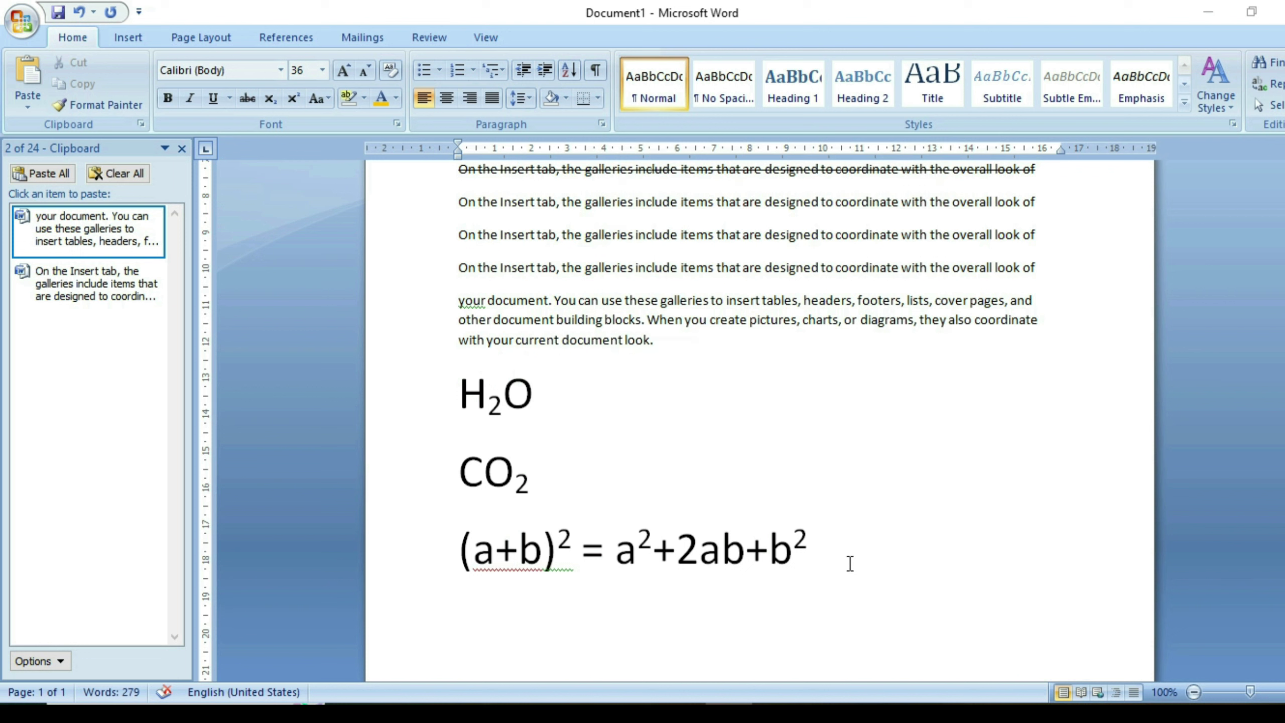
Switch to the "Your document" text and select its first paragraph.
drag(843, 554, 494, 404)
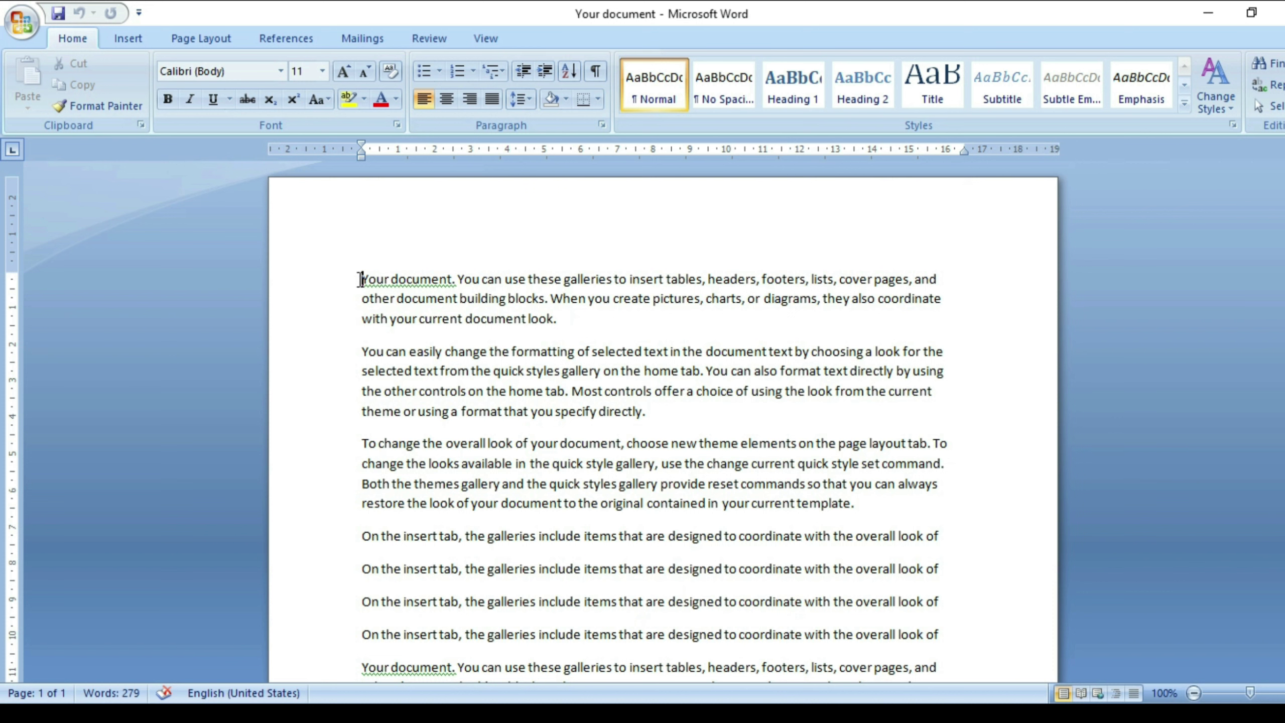
drag(360, 279, 585, 327)
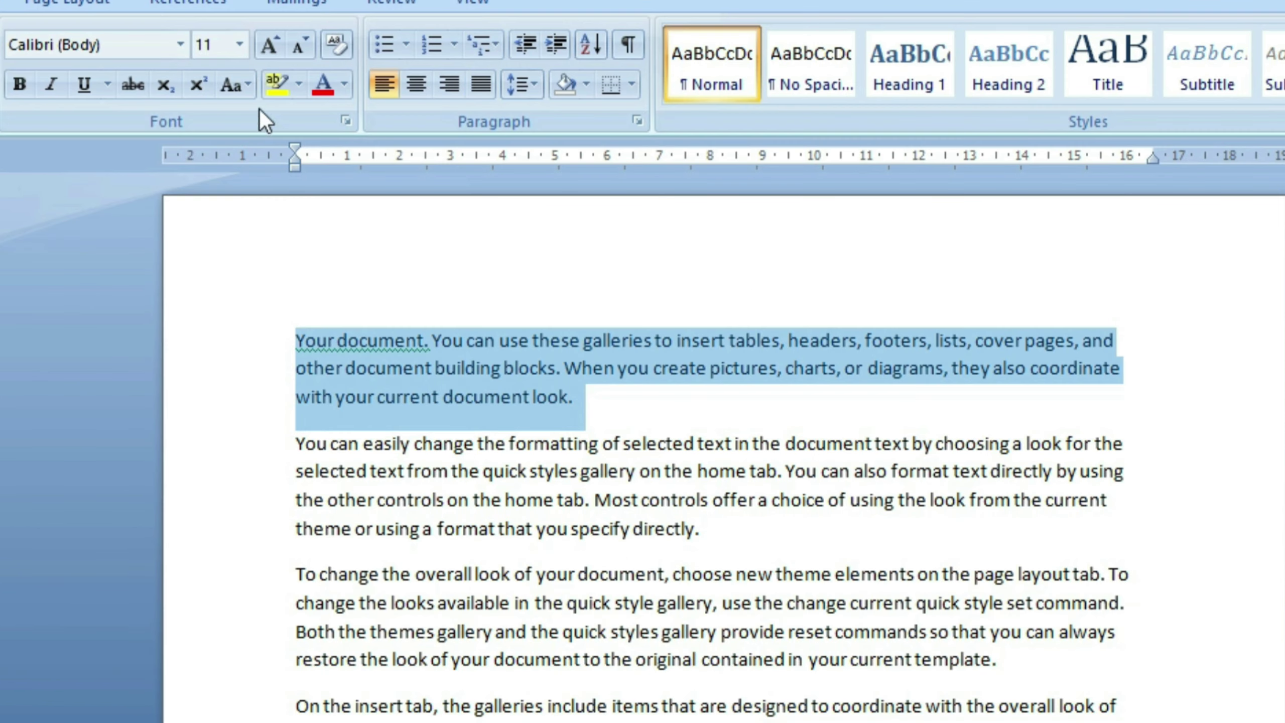
Try UPPERCASE, lowercase, Sentence case, Capitalize Each Word and tOGGLE cASE on the first paragraph.
click(323, 99)
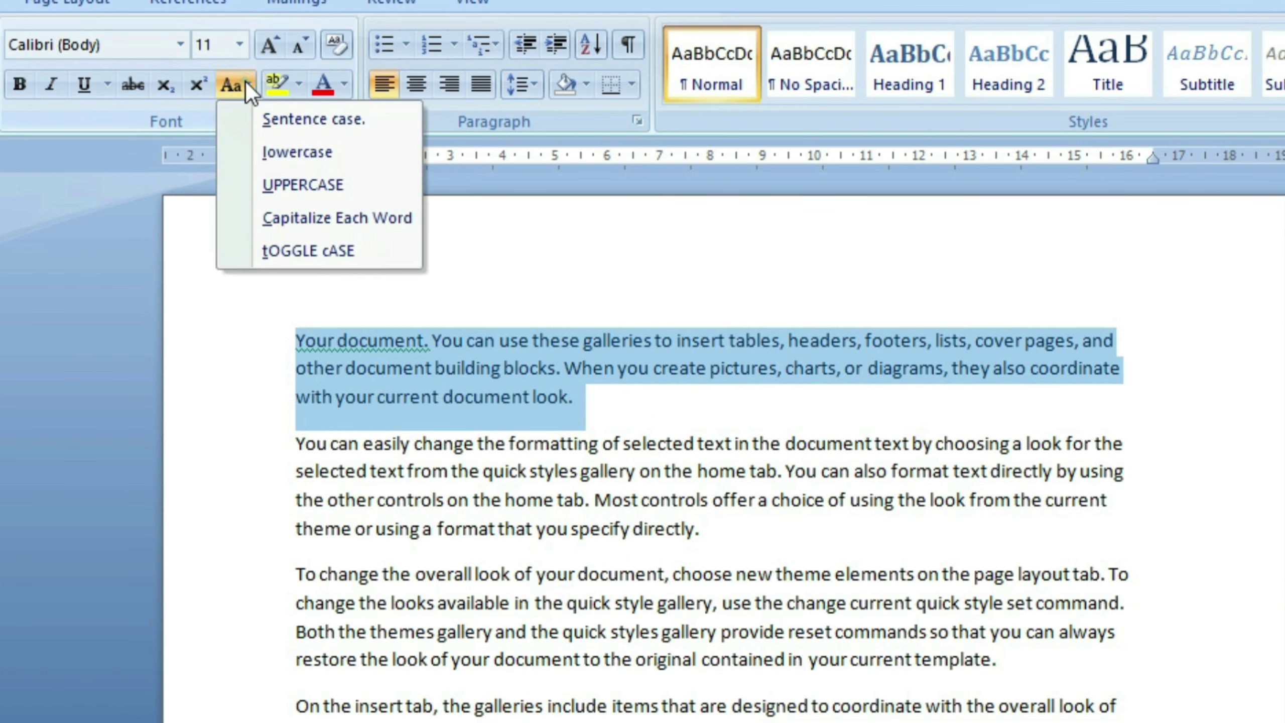
click(273, 182)
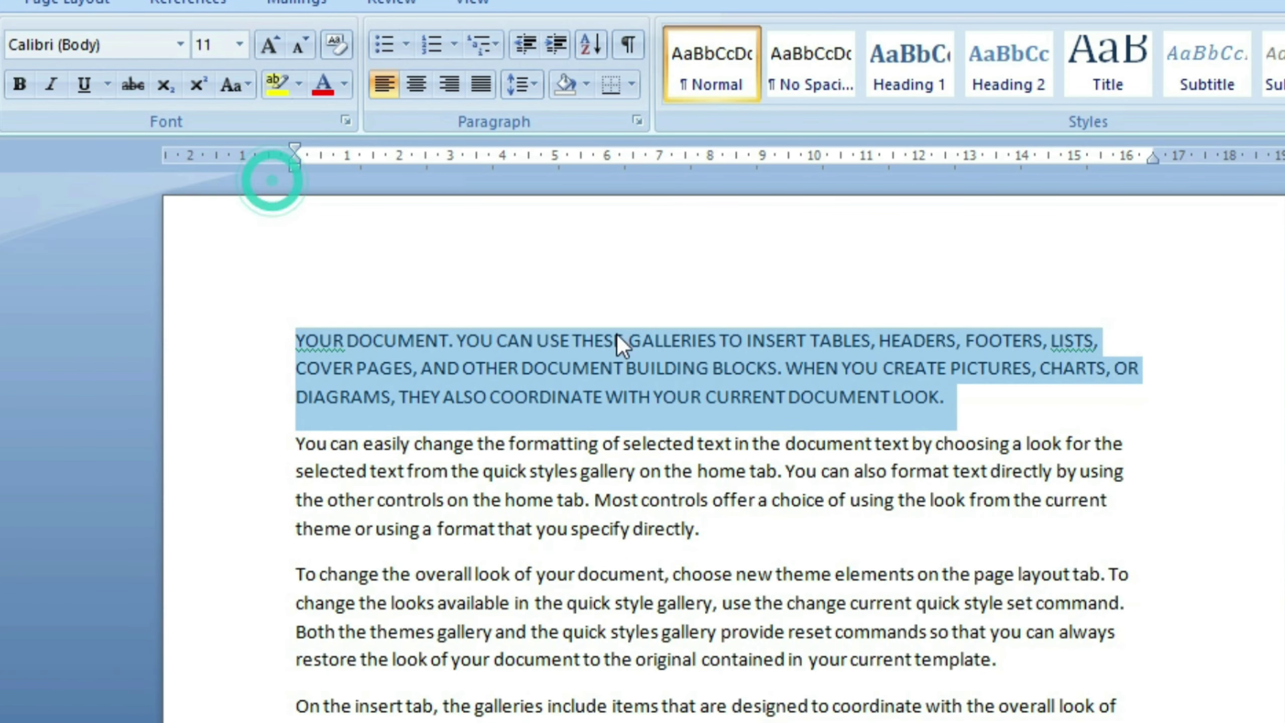
drag(944, 401, 276, 353)
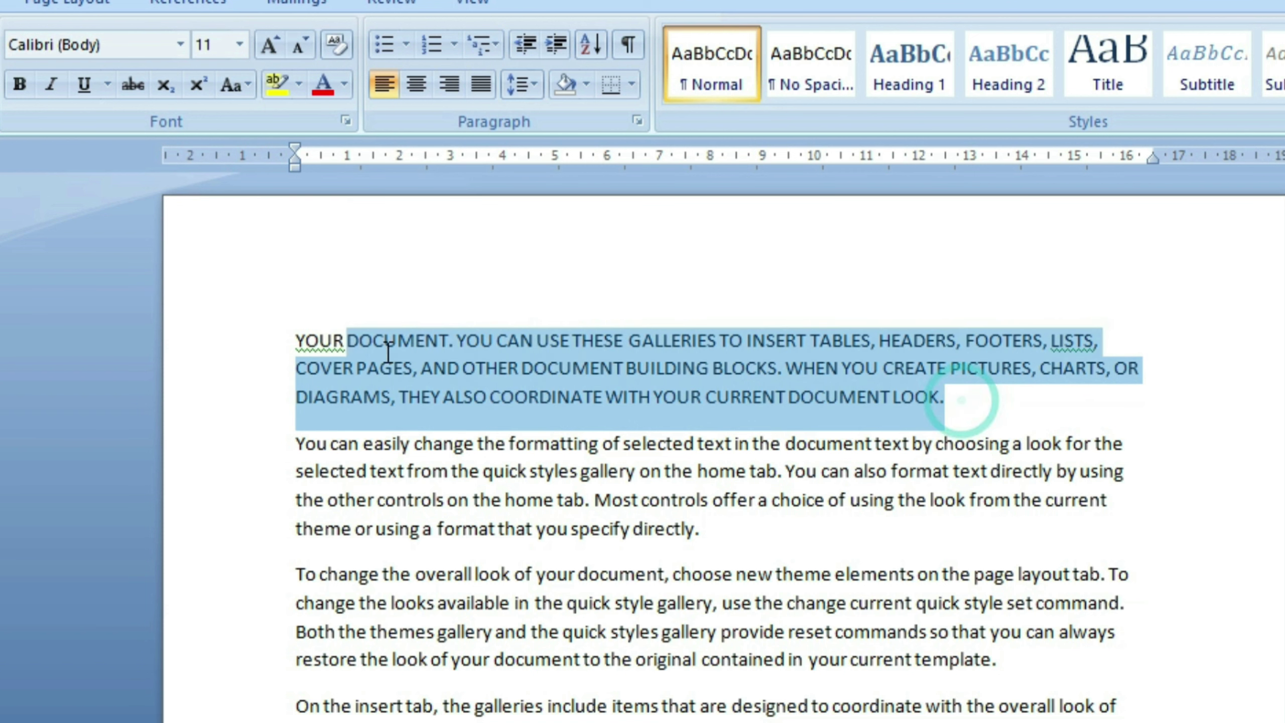
click(235, 84)
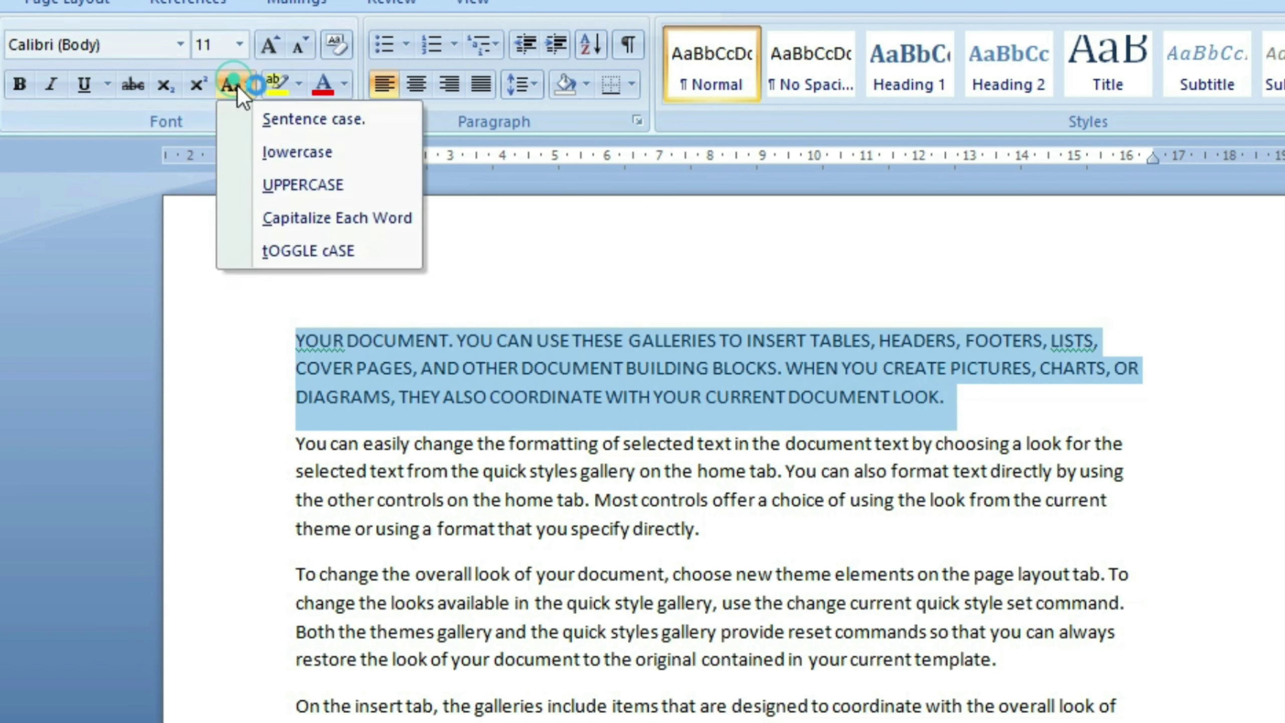
click(296, 153)
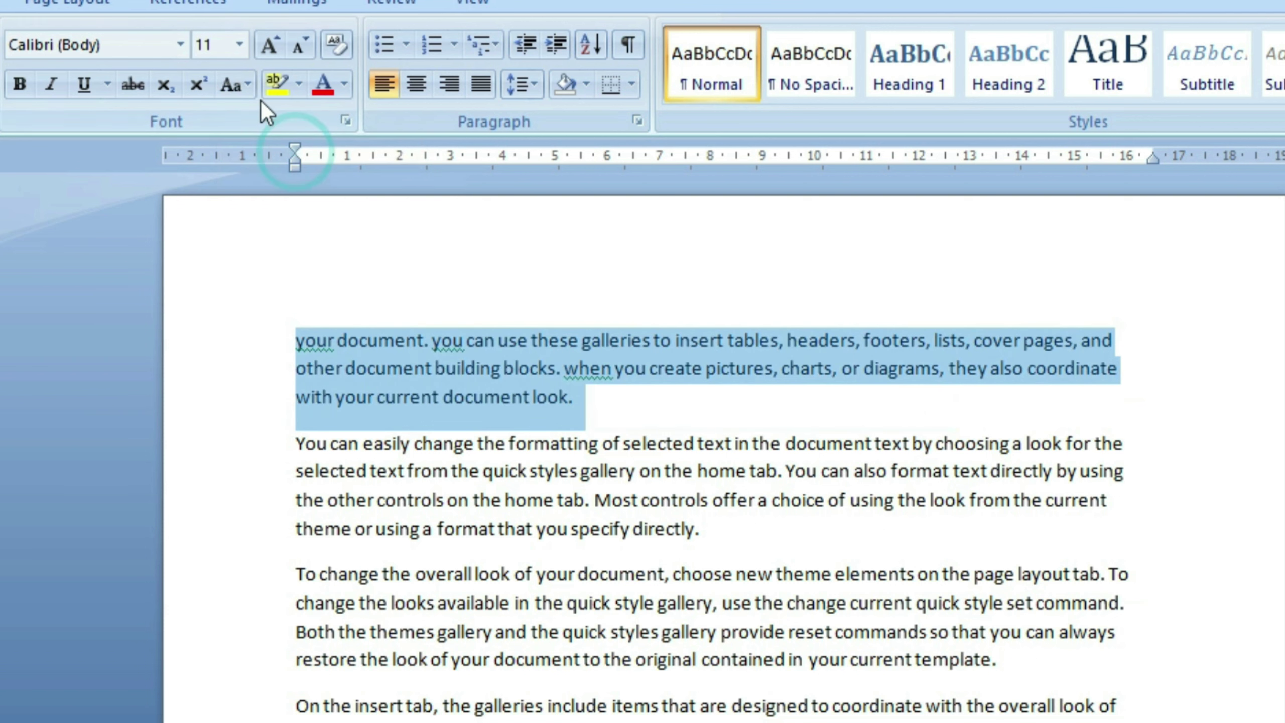
click(245, 85)
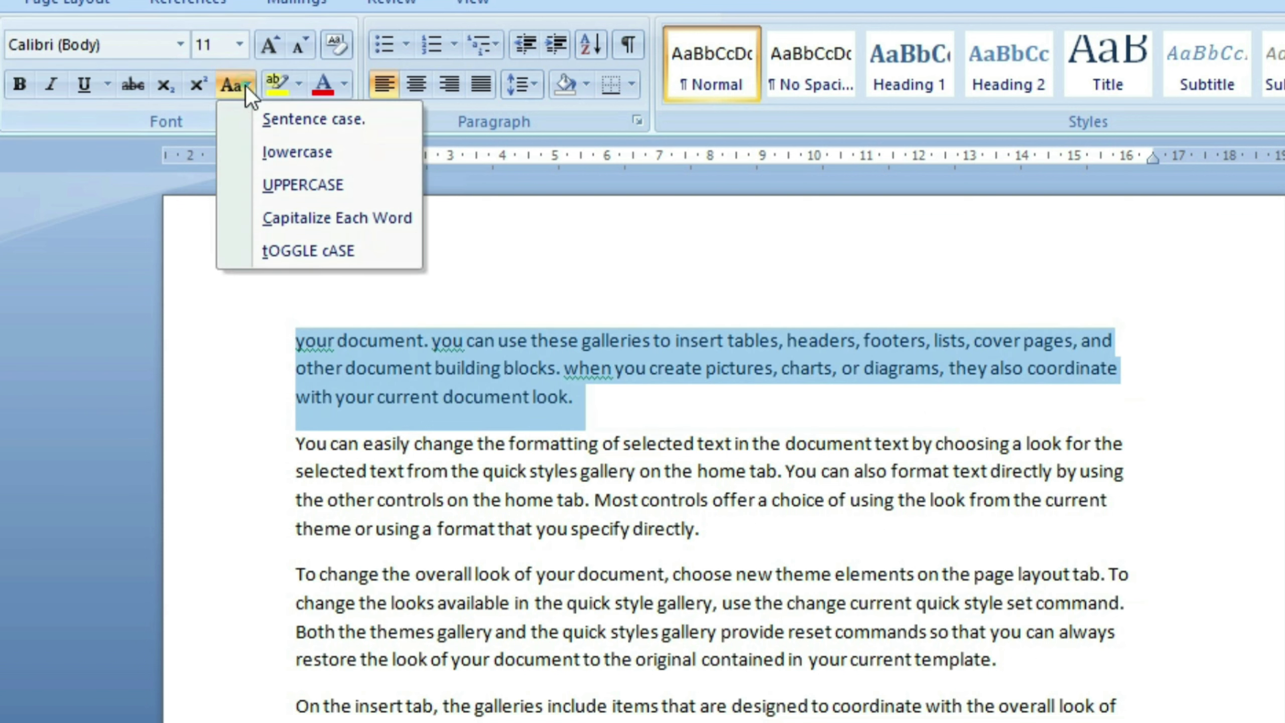
click(295, 119)
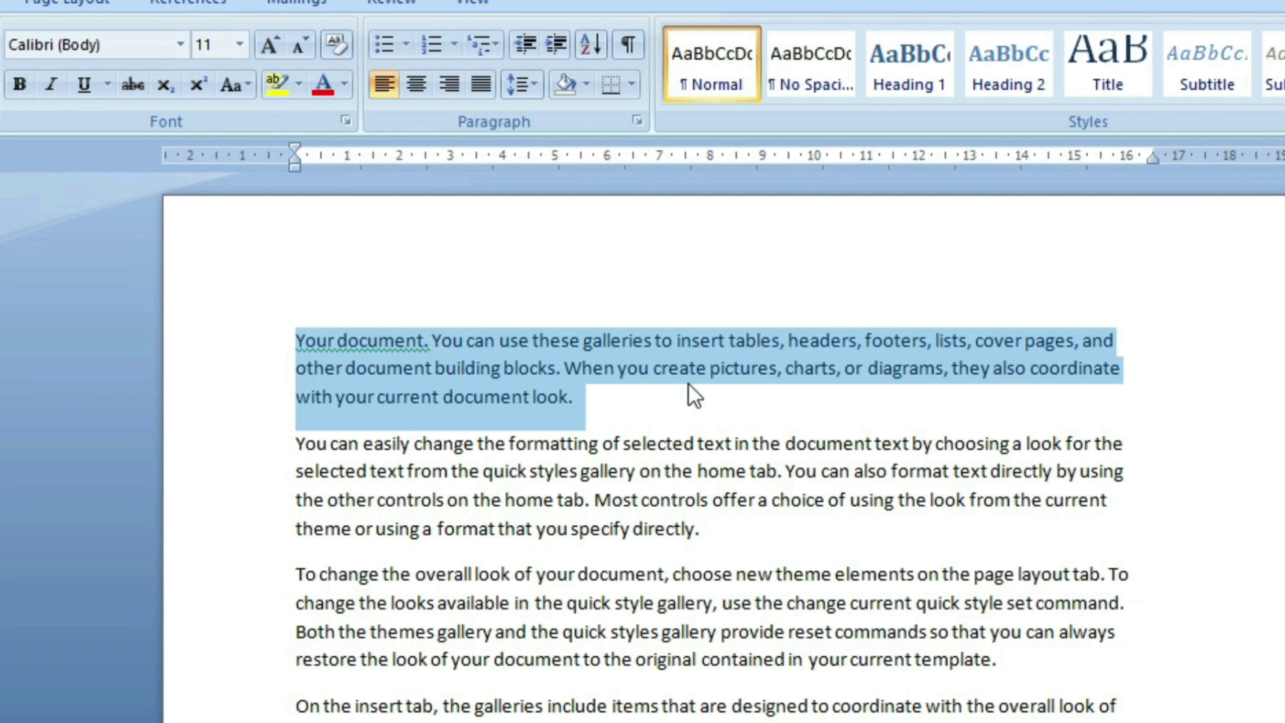
click(242, 86)
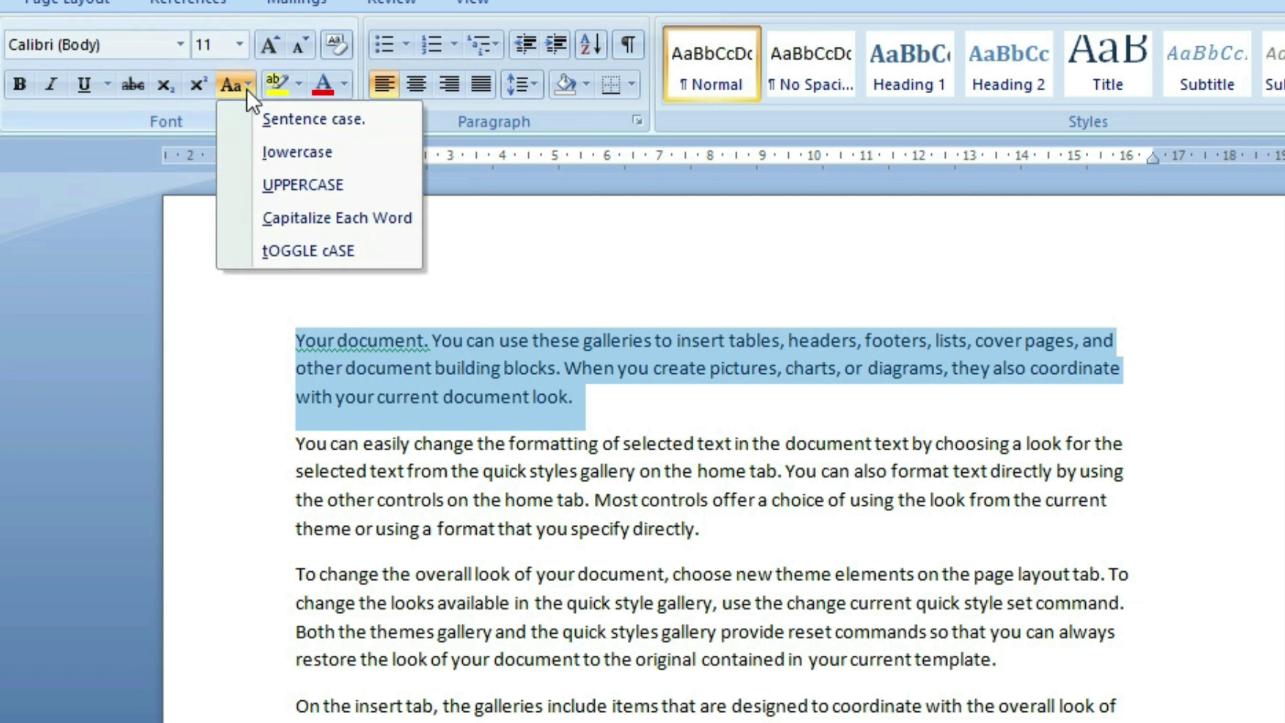
click(304, 223)
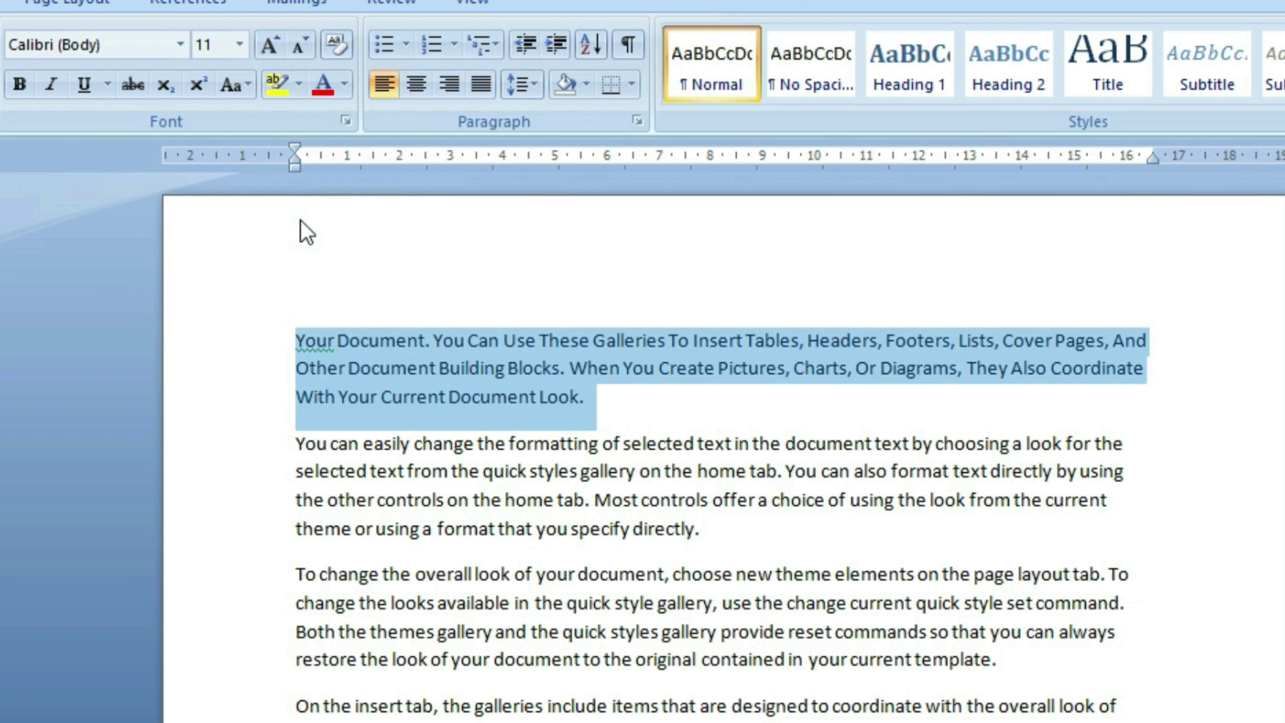
click(238, 76)
click(310, 249)
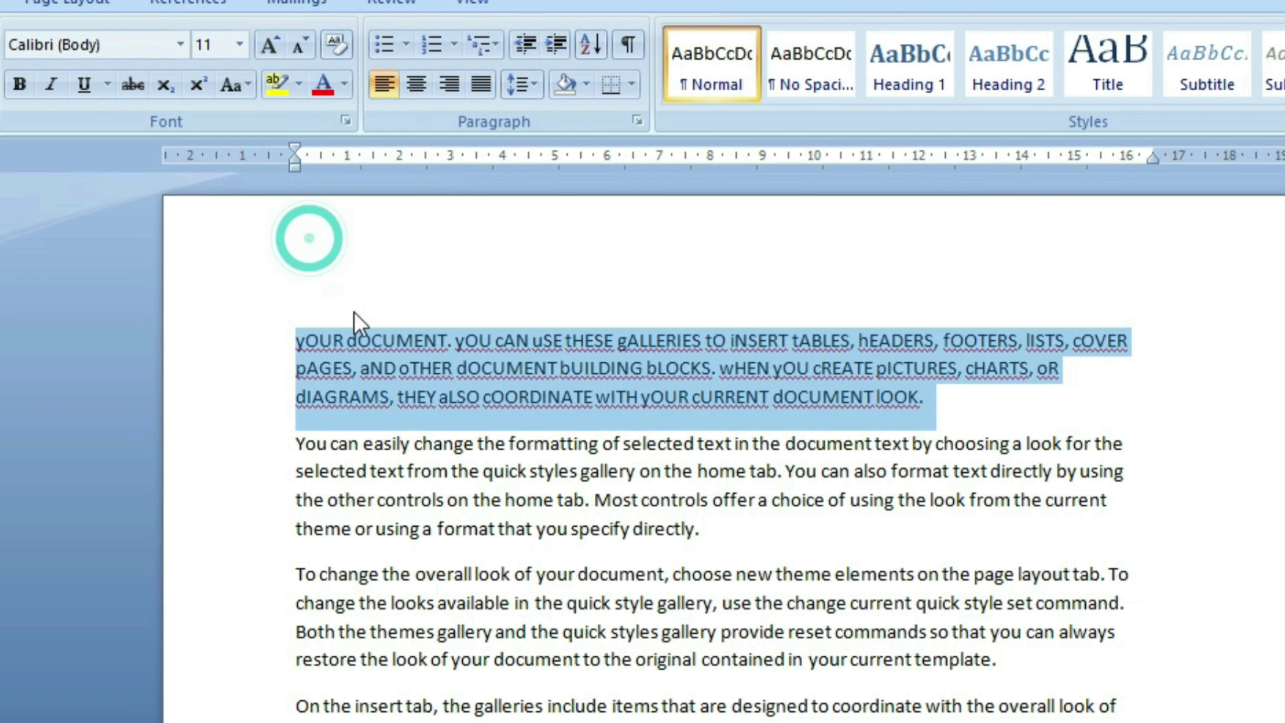
Reselect the first paragraph and set it to Sentence case.
click(943, 405)
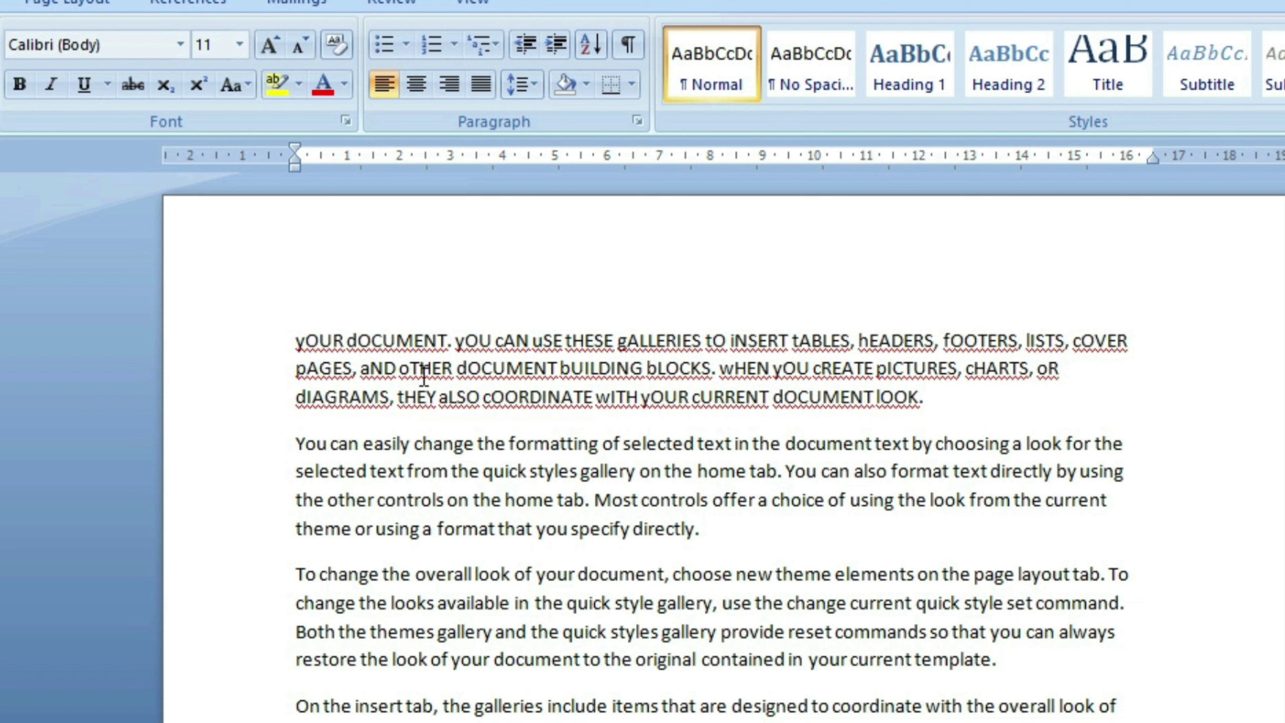
drag(1022, 397, 264, 335)
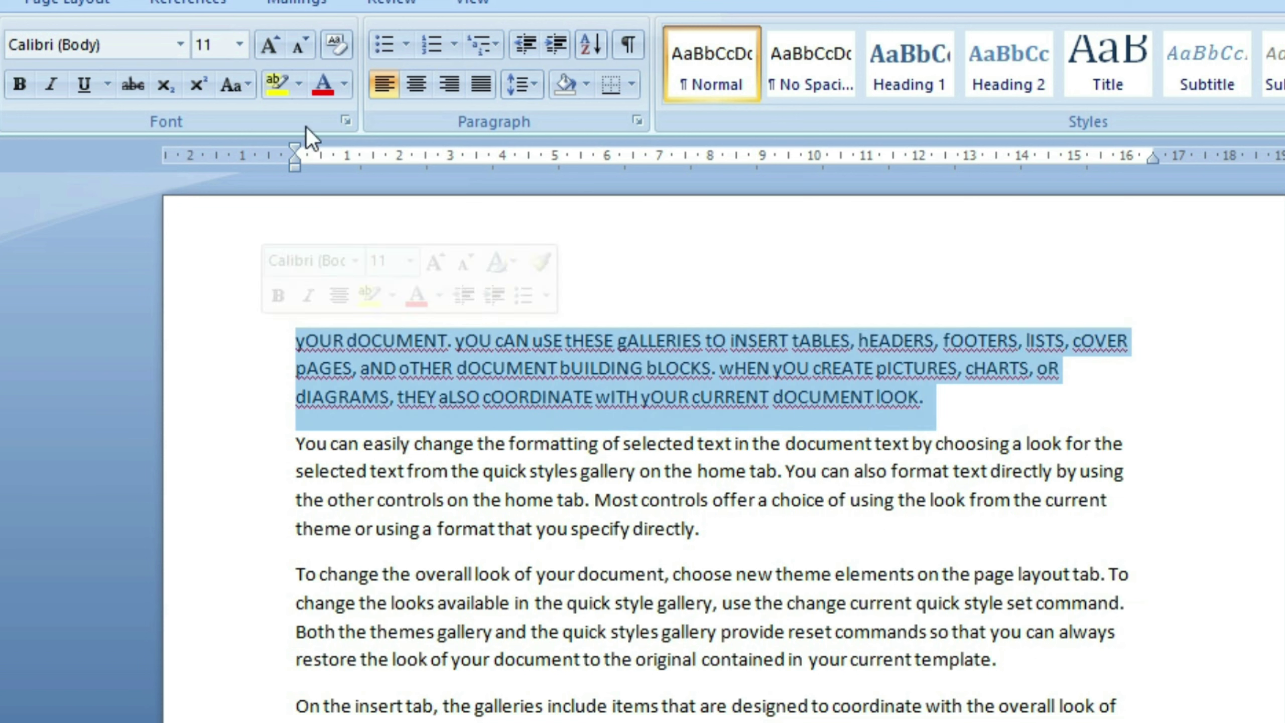
click(245, 80)
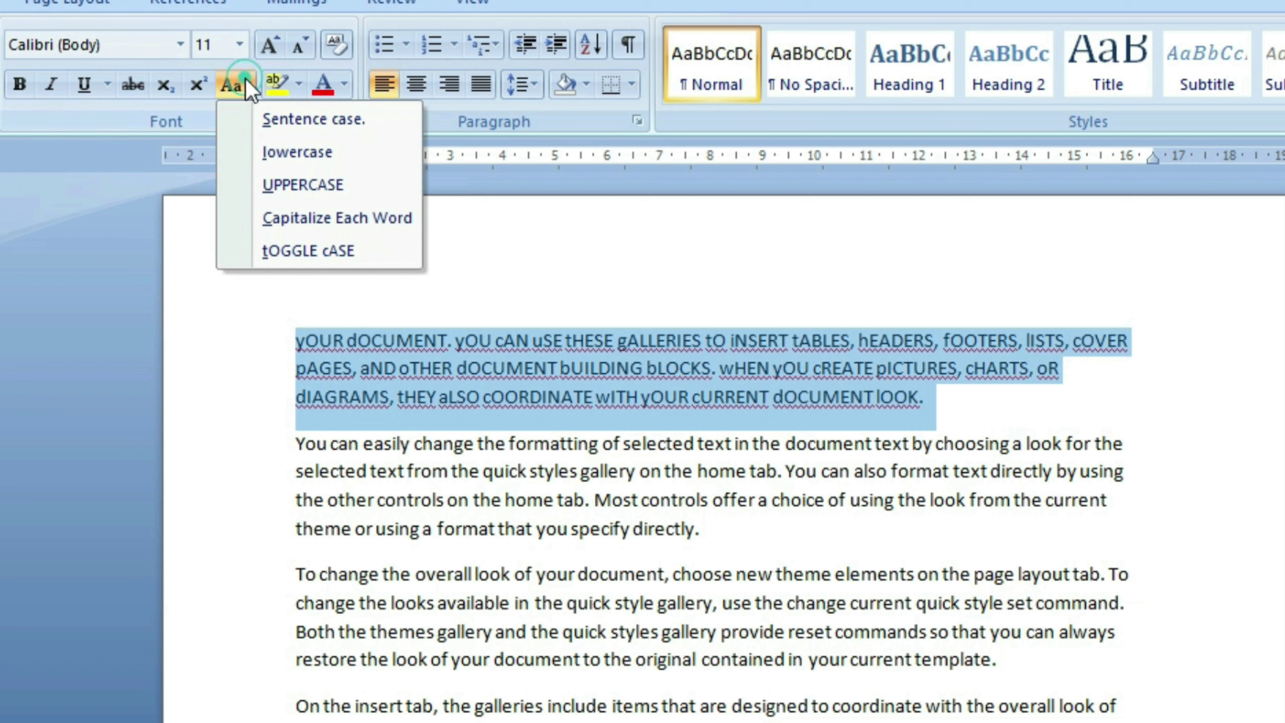
click(274, 121)
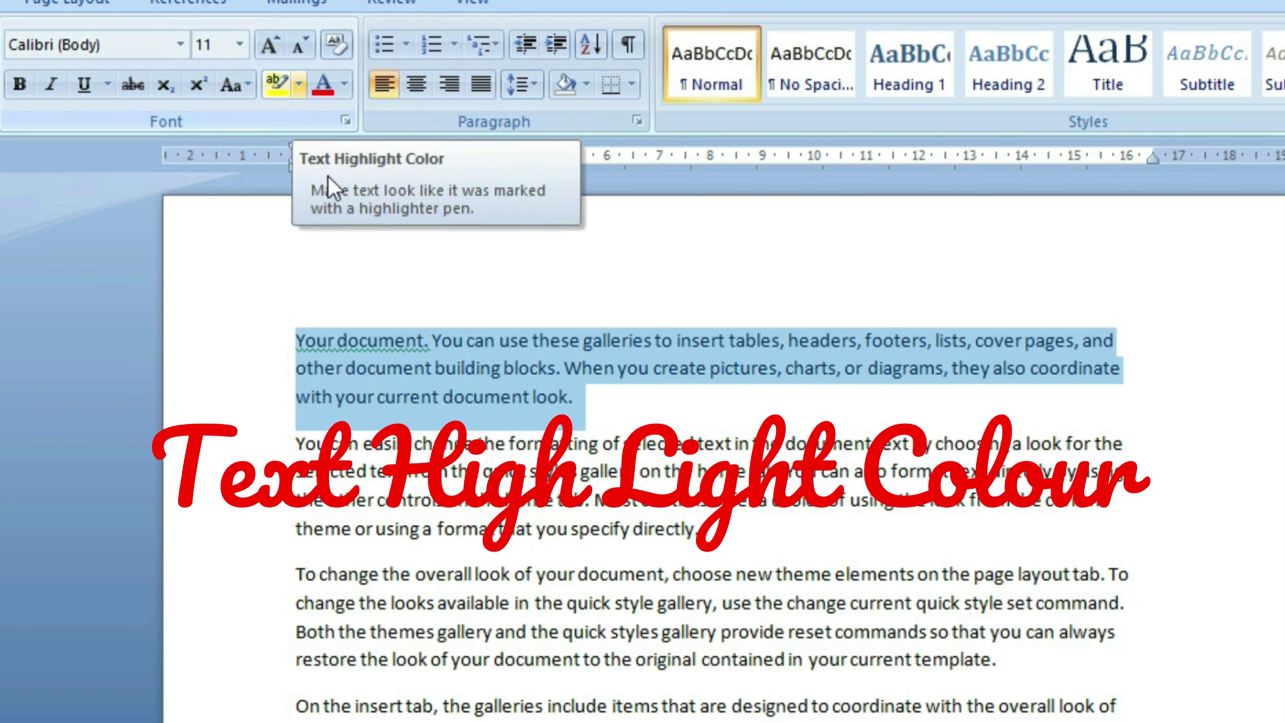
Highlight the second paragraph's first line in Turquoise, then select its last two lines.
click(535, 500)
drag(294, 443, 657, 468)
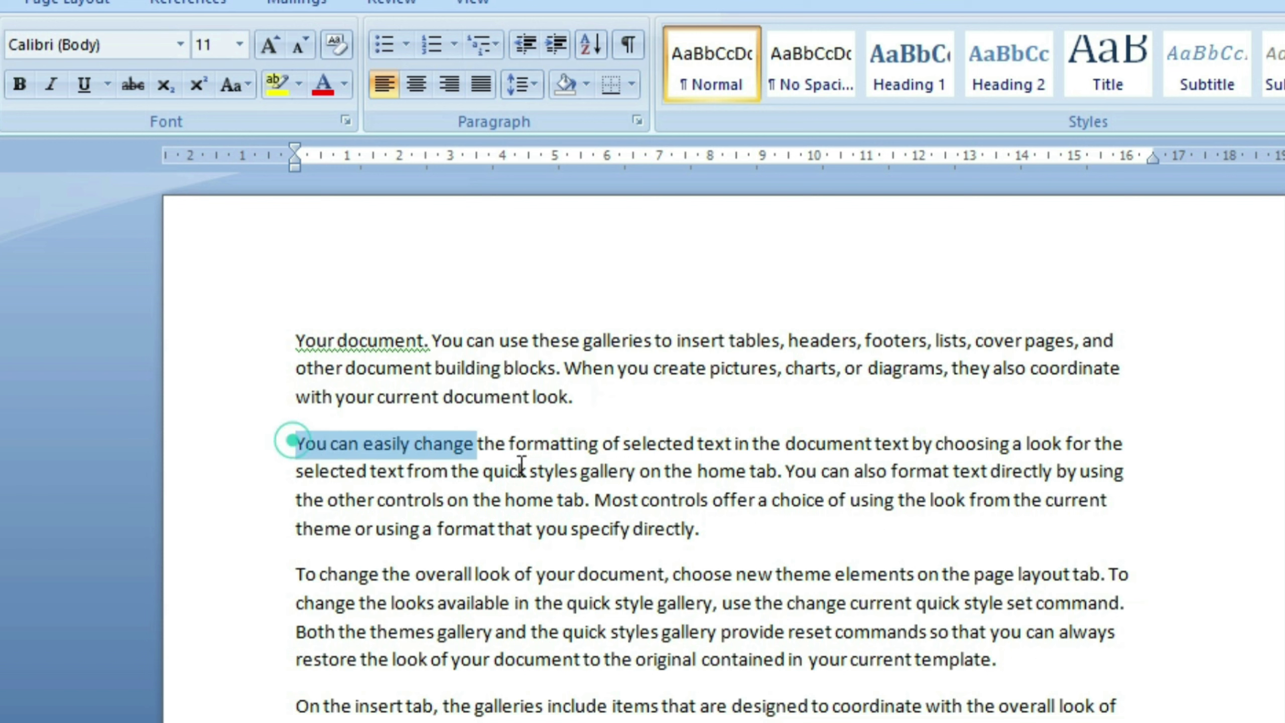
key(Left)
key(shift+End)
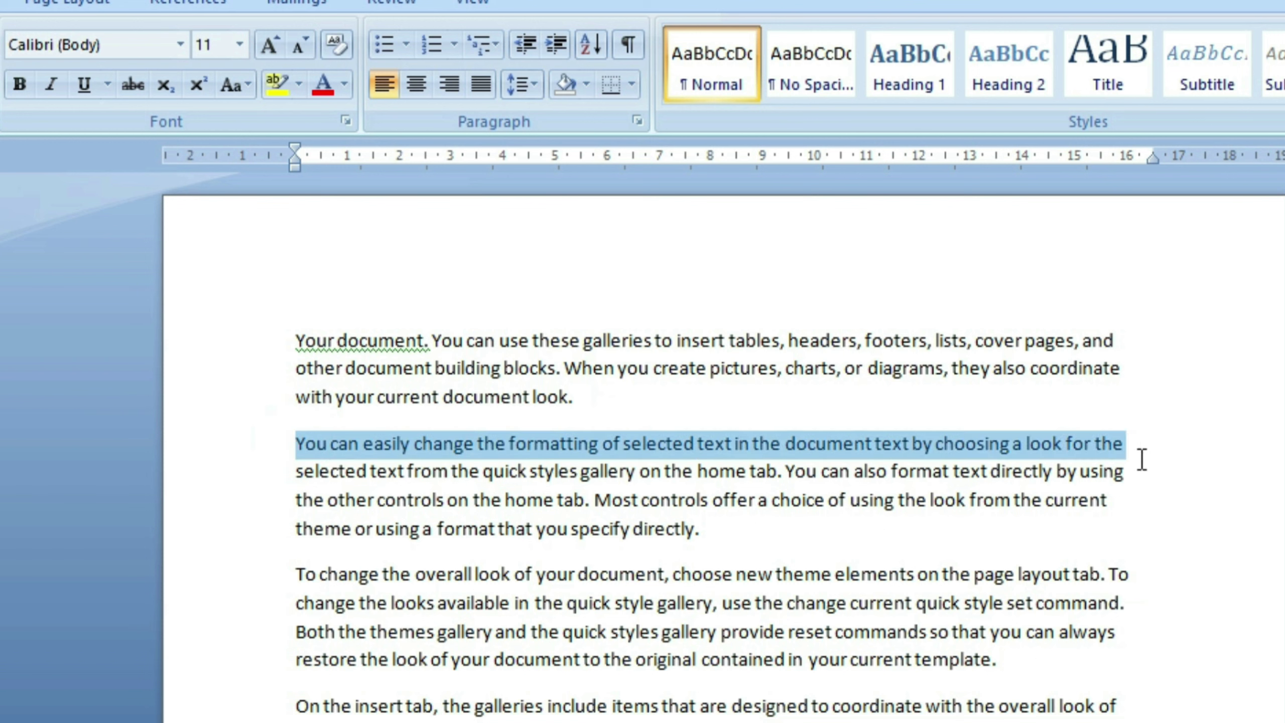
click(1137, 448)
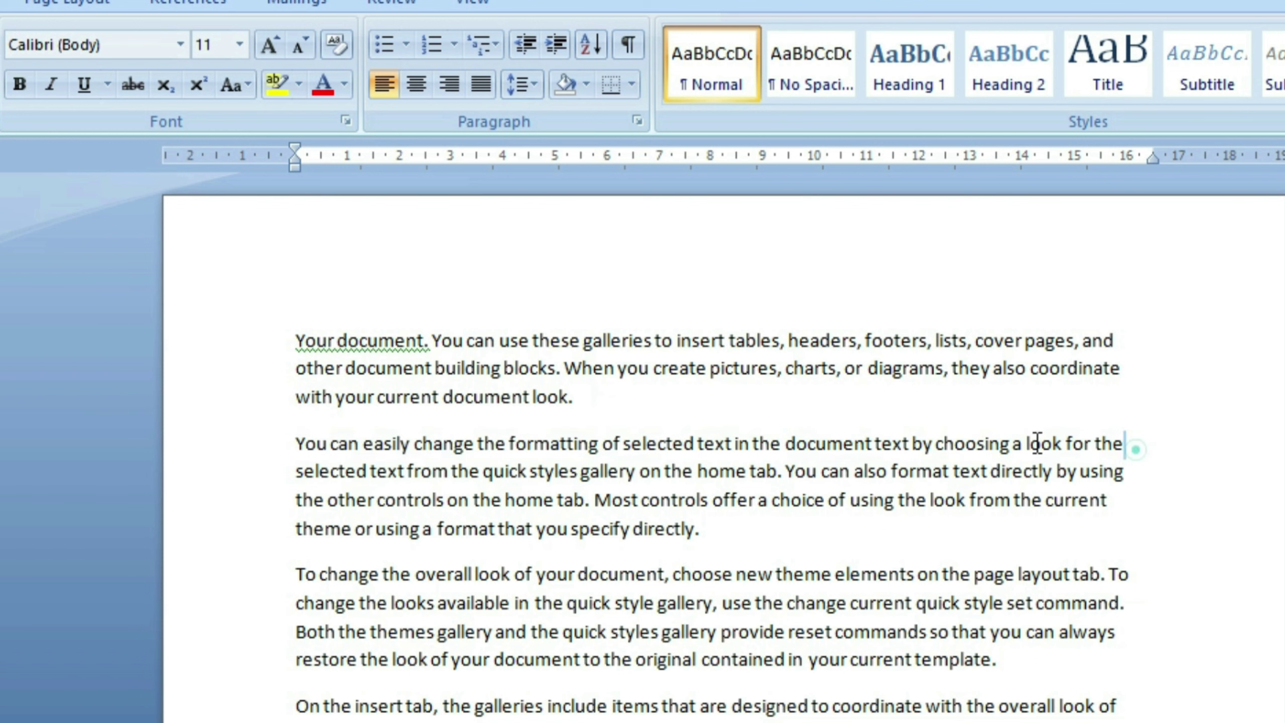
key(shift+Home)
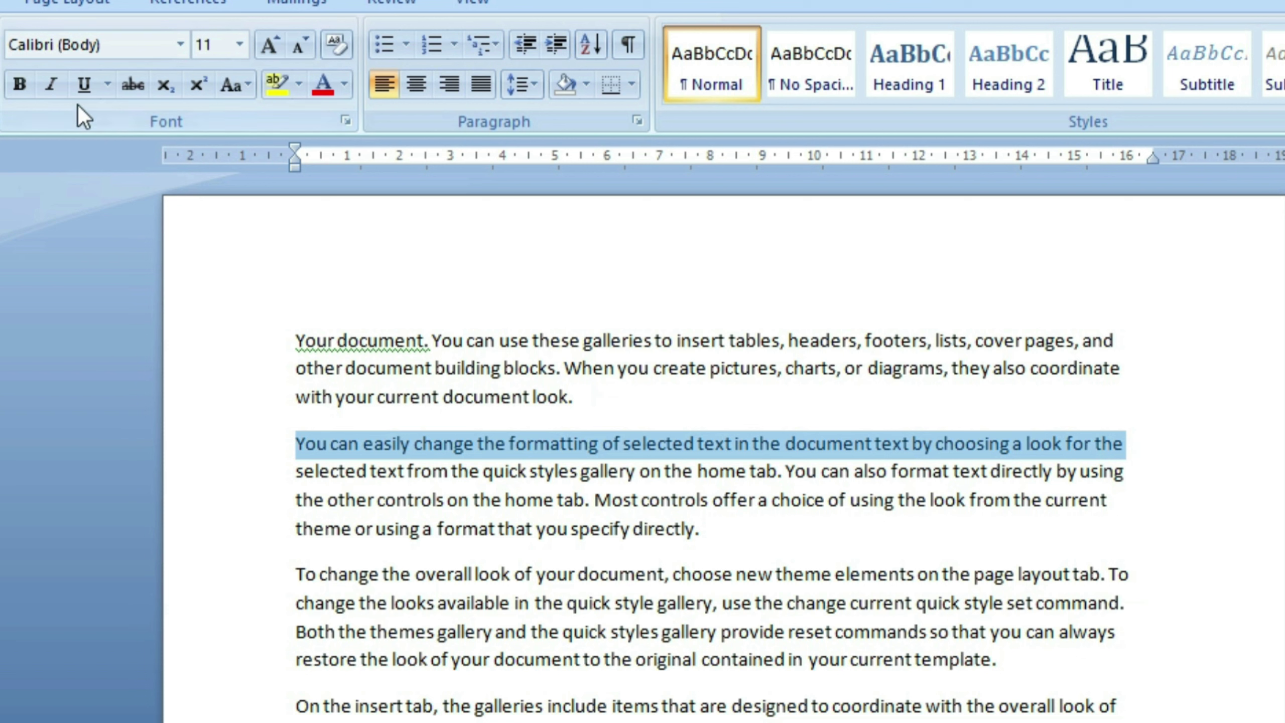
click(299, 87)
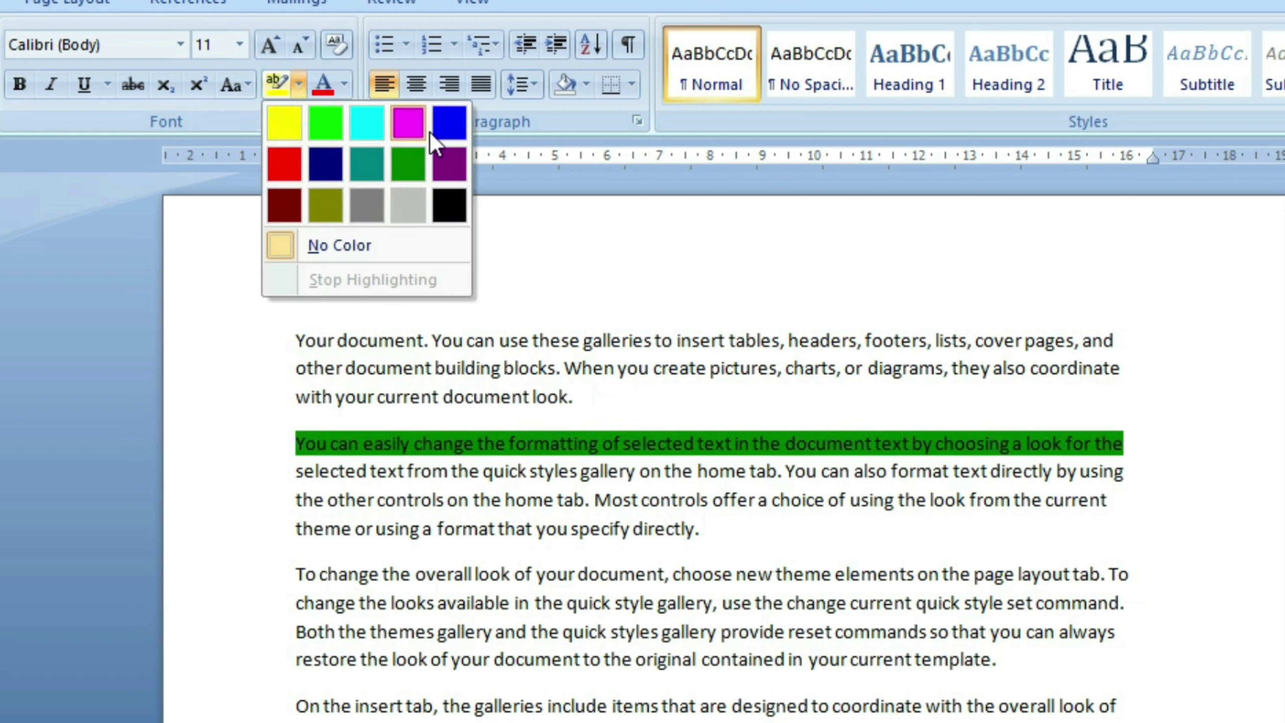
click(364, 125)
drag(295, 499, 701, 537)
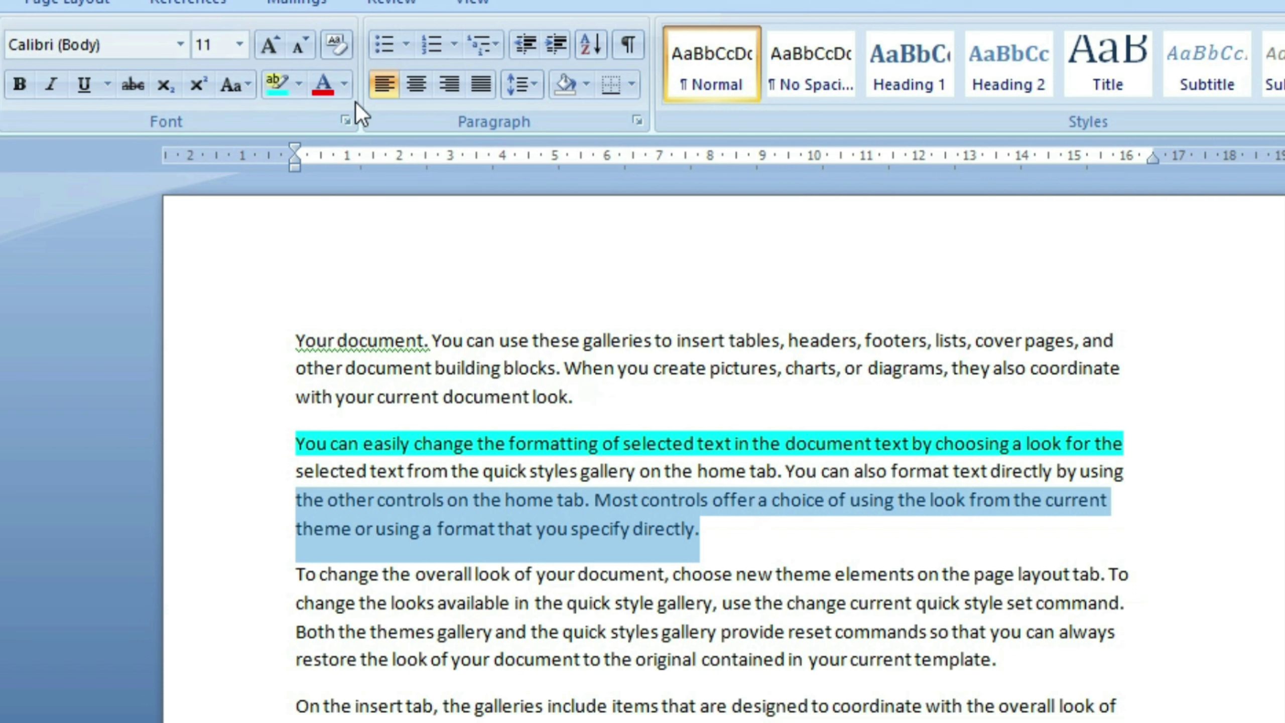
click(345, 84)
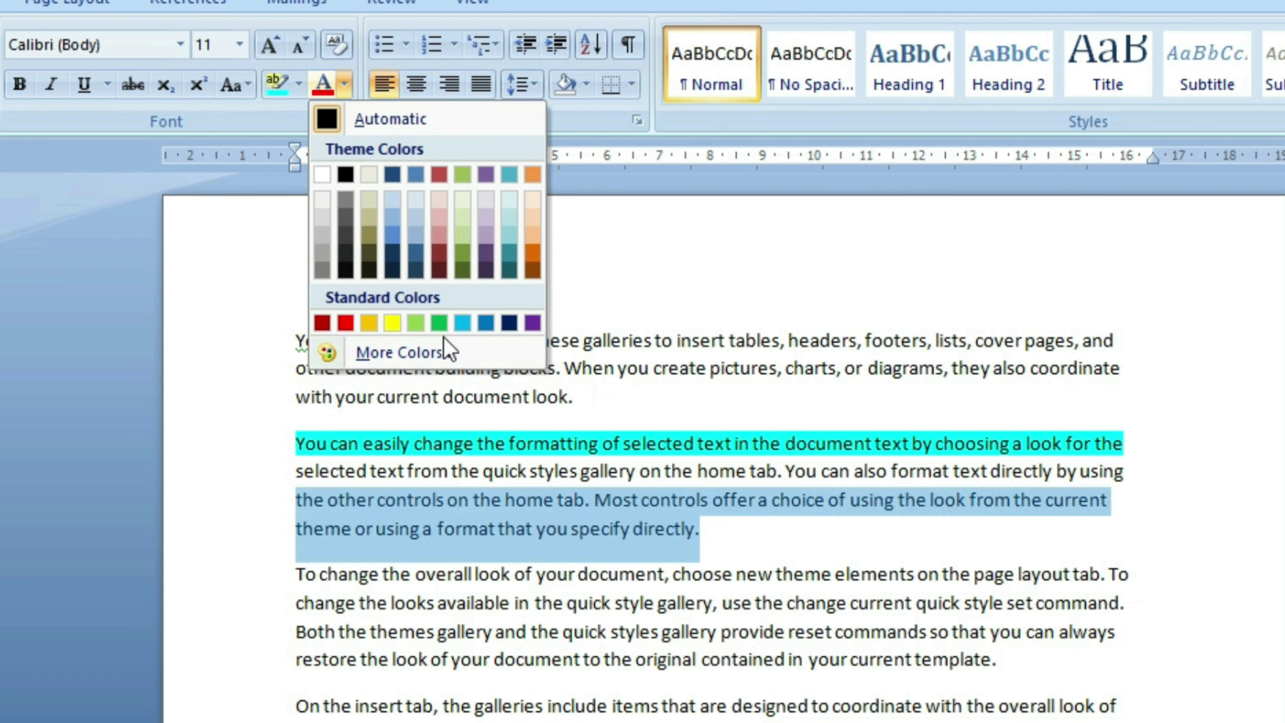
Colour the second paragraph's last two lines Red and reselect them.
click(347, 323)
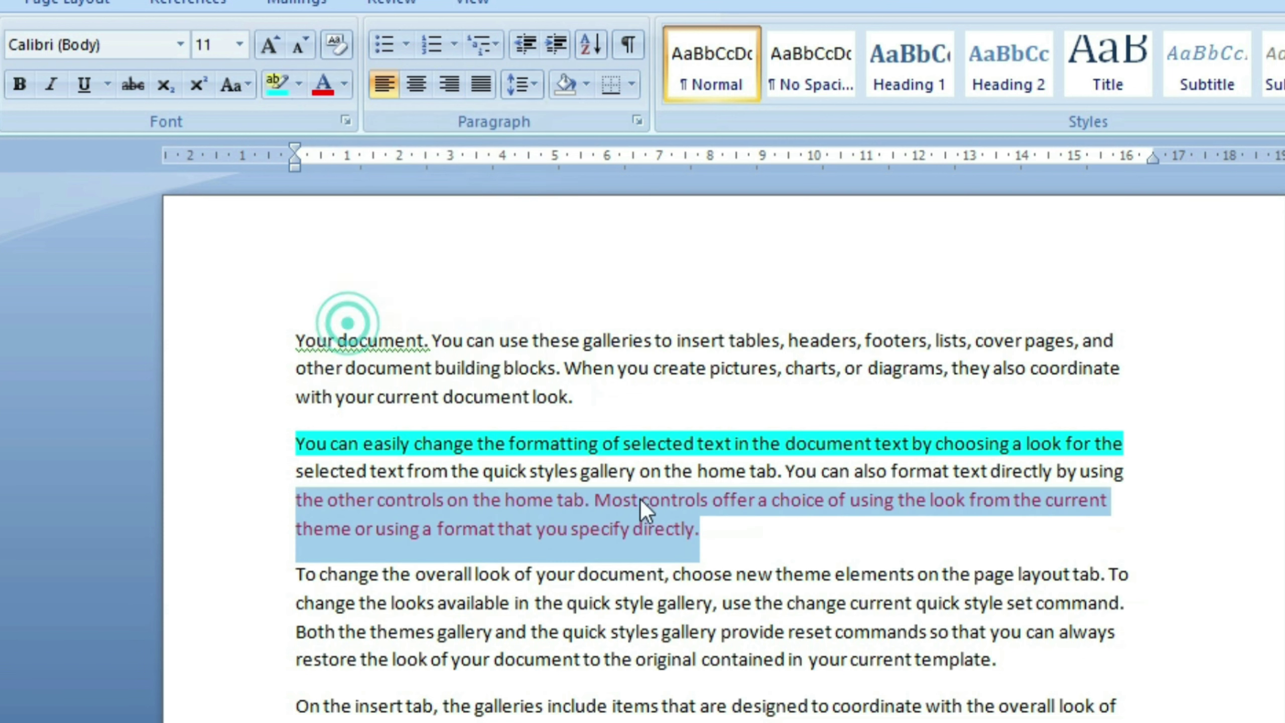
drag(737, 528, 272, 506)
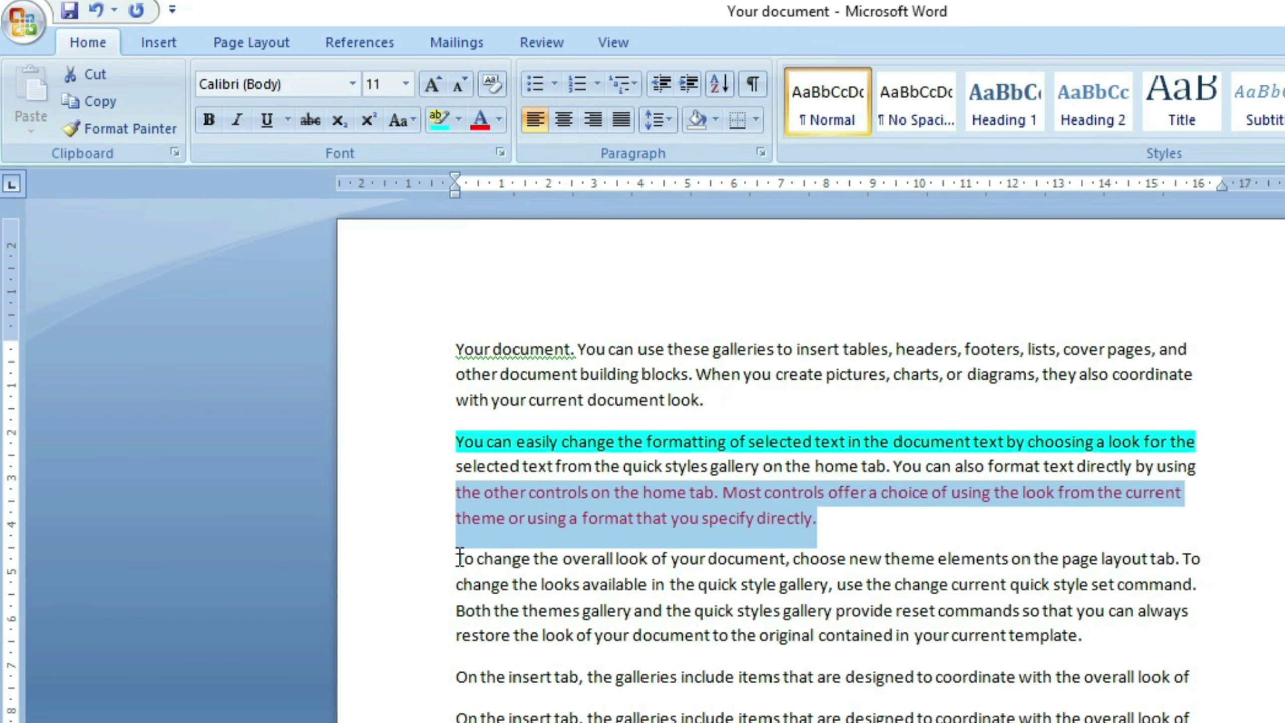
Set the "To change the overall look…" paragraph in Gill Sans MT.
click(458, 557)
drag(505, 579, 1124, 655)
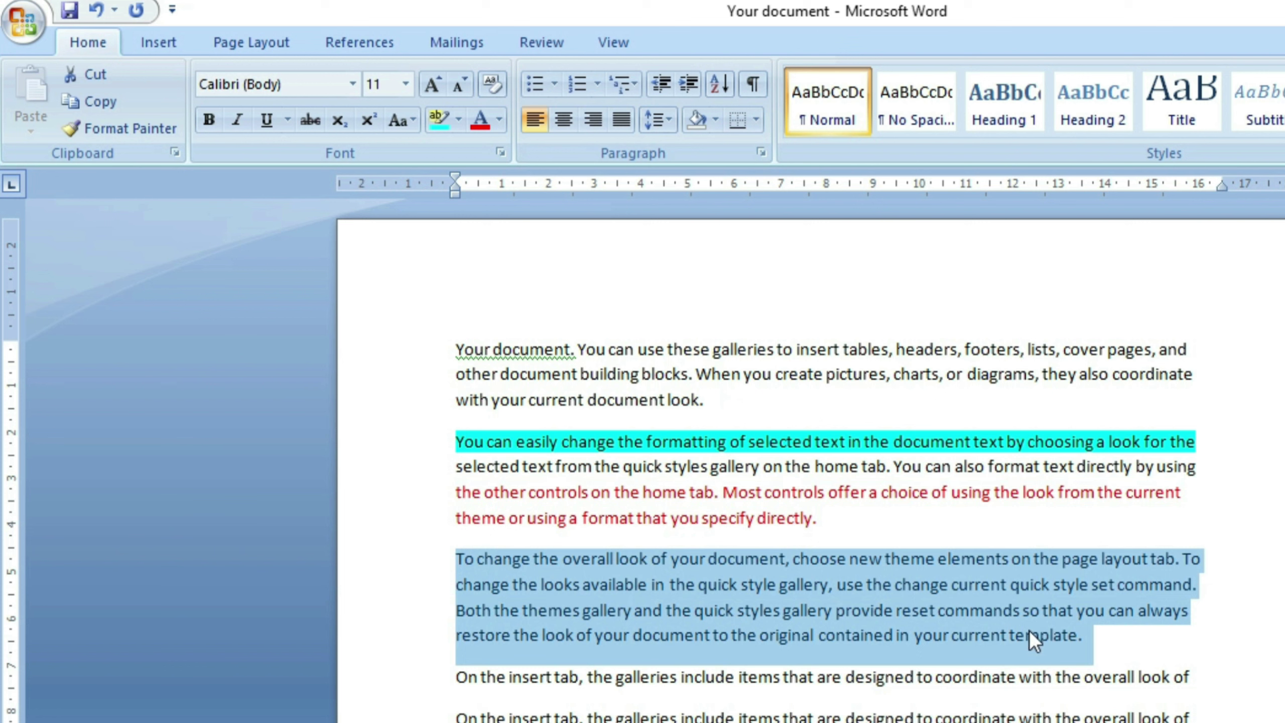
click(349, 85)
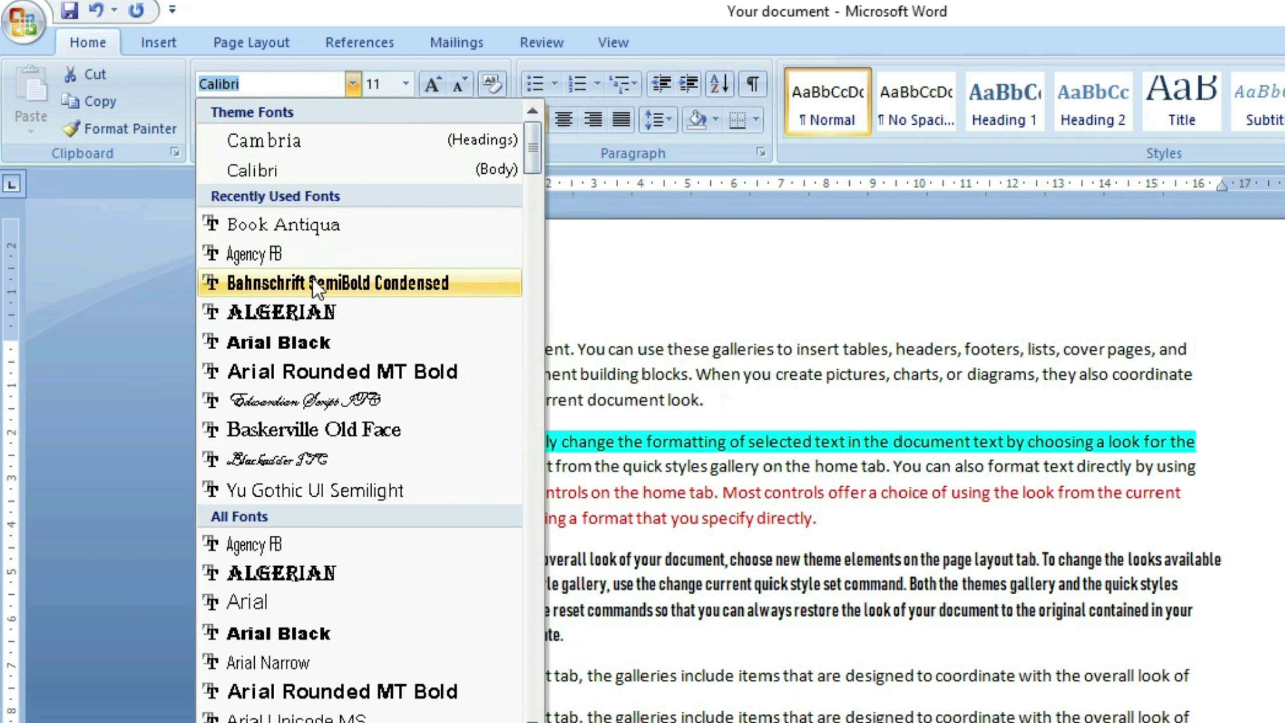
scroll(309, 582, down, 5)
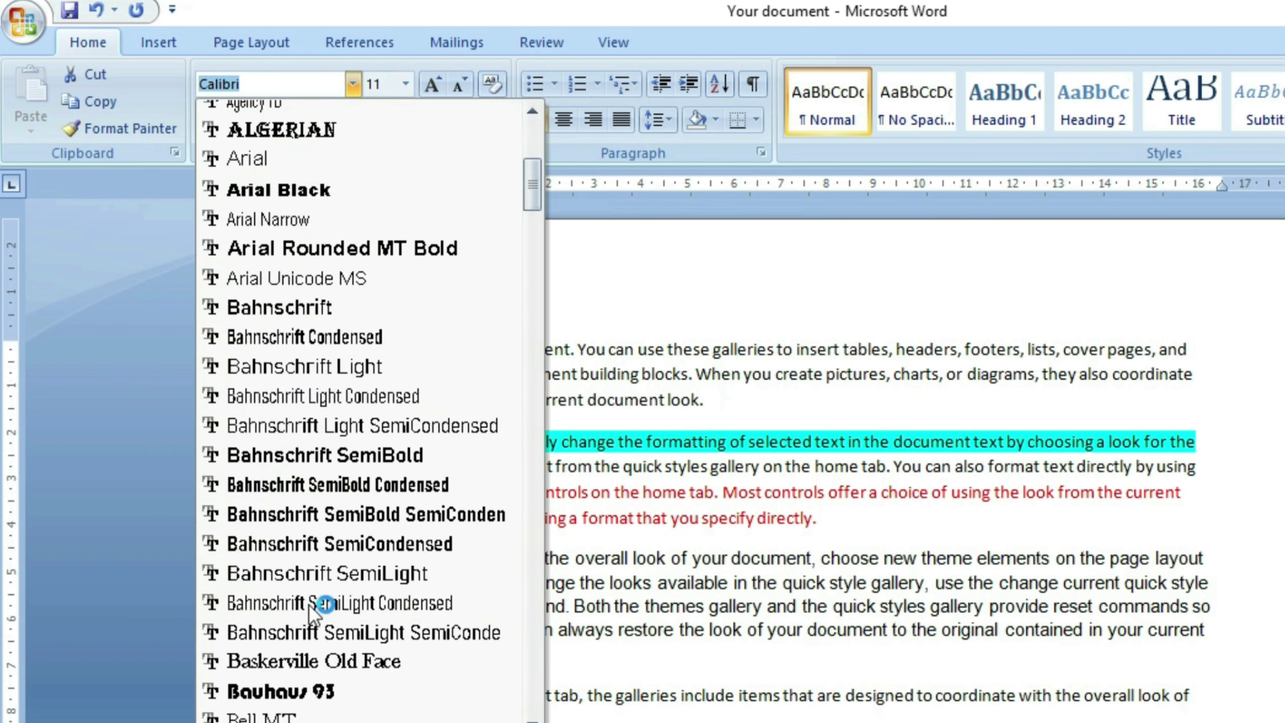
scroll(309, 605, down, 6)
scroll(324, 589, down, 12)
scroll(326, 580, down, 7)
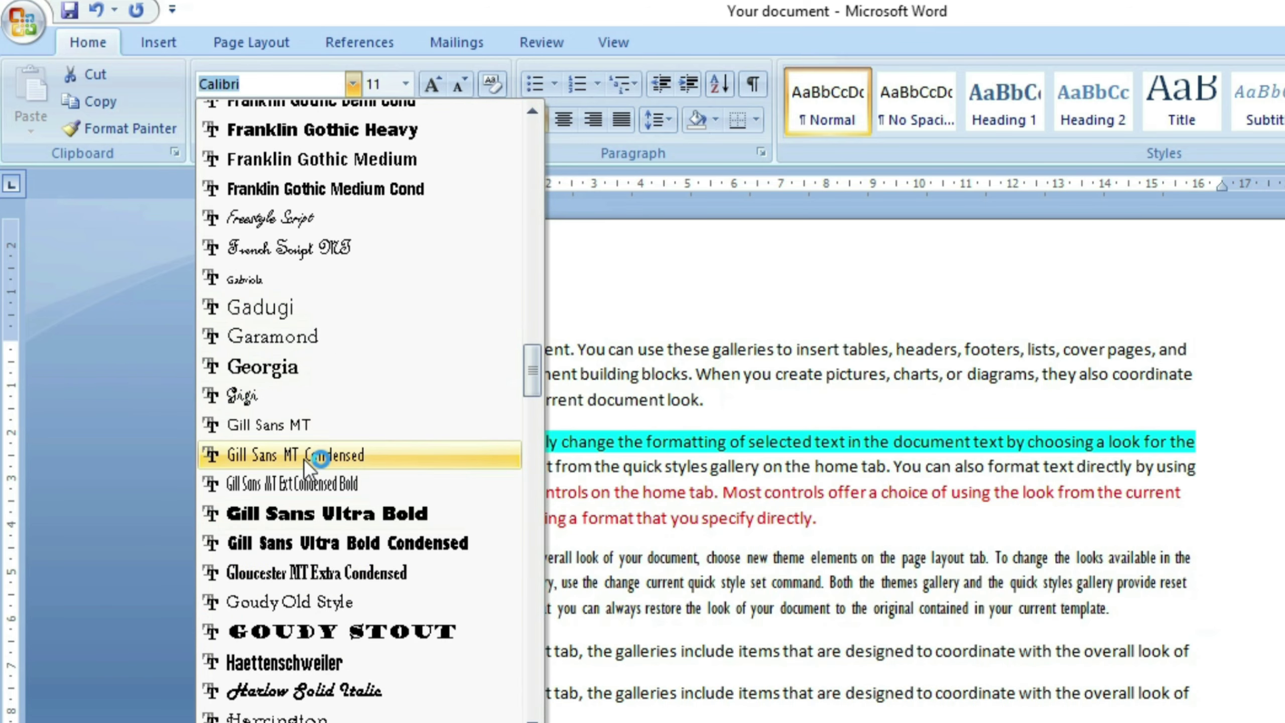
click(304, 420)
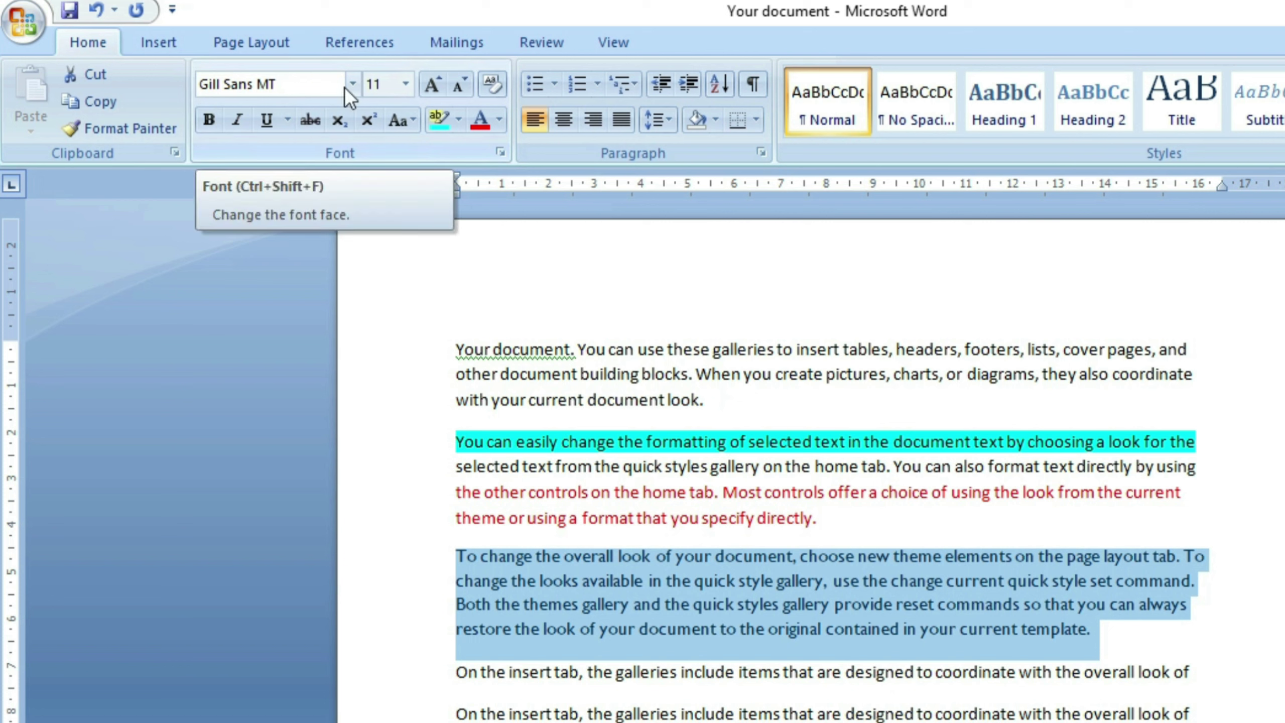
click(406, 83)
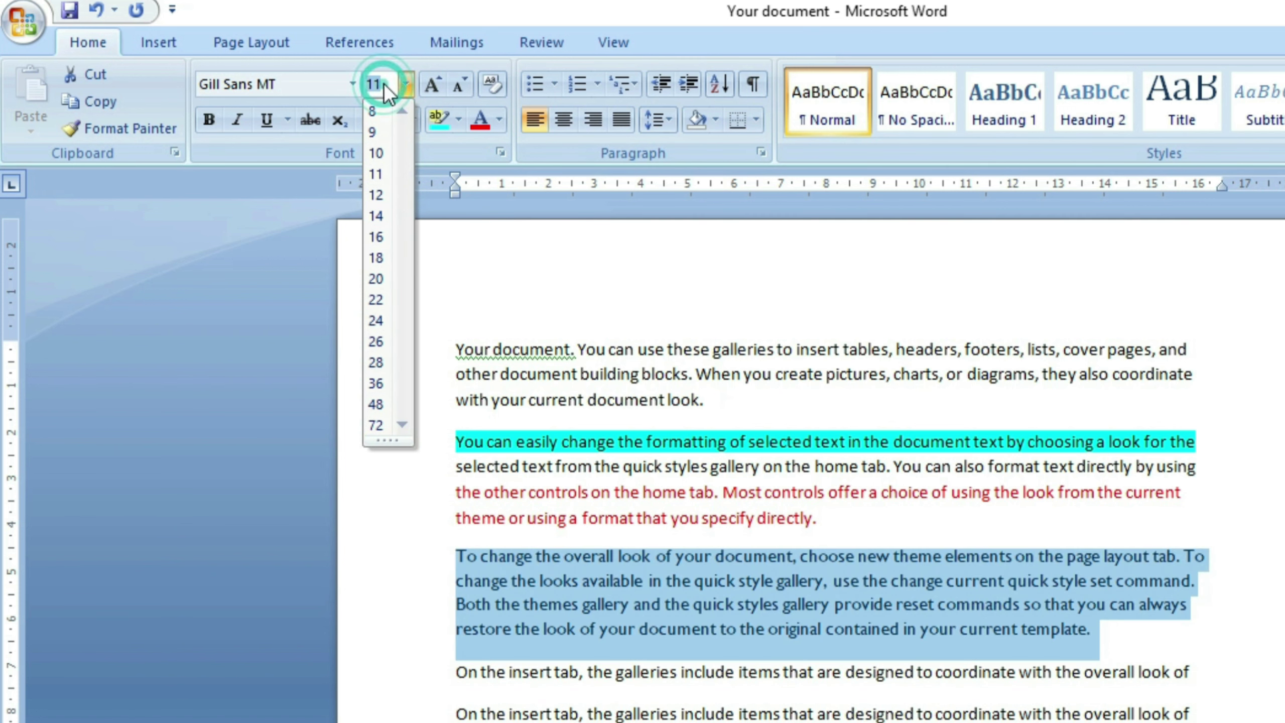
Apply font size 1638 to the paragraph, then restore it to 11 pt.
text(1638)
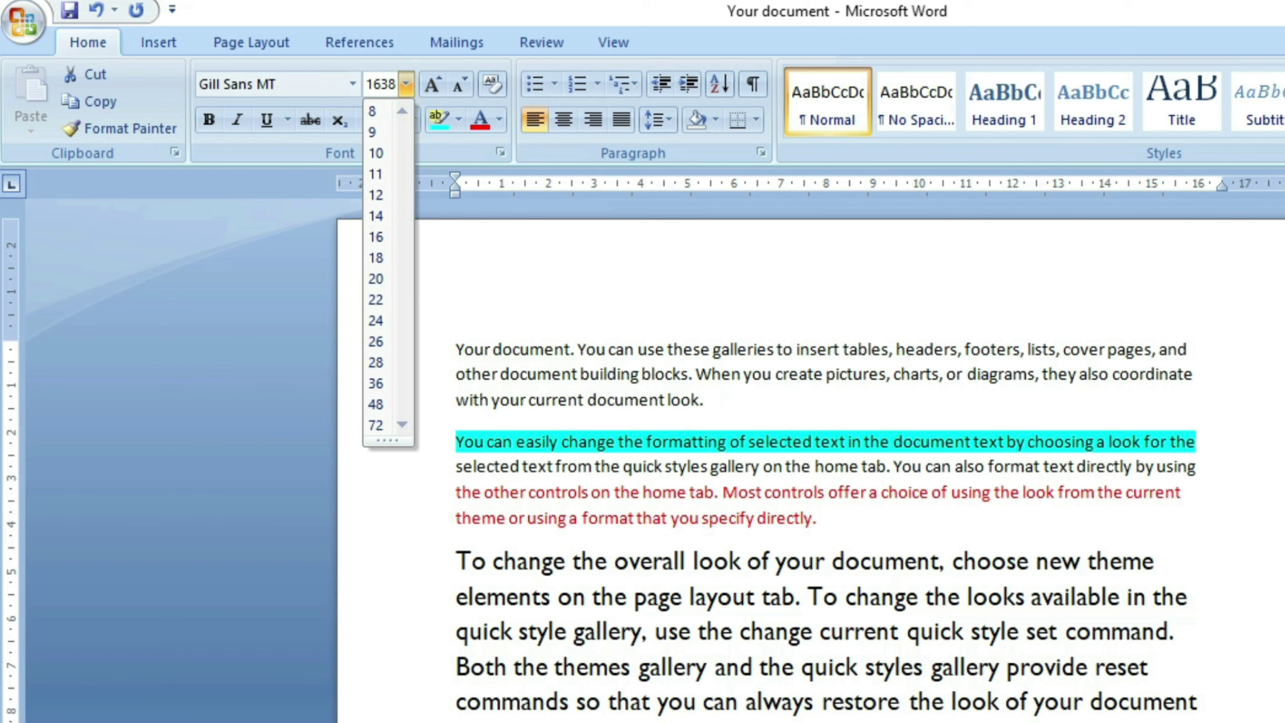
key(Return)
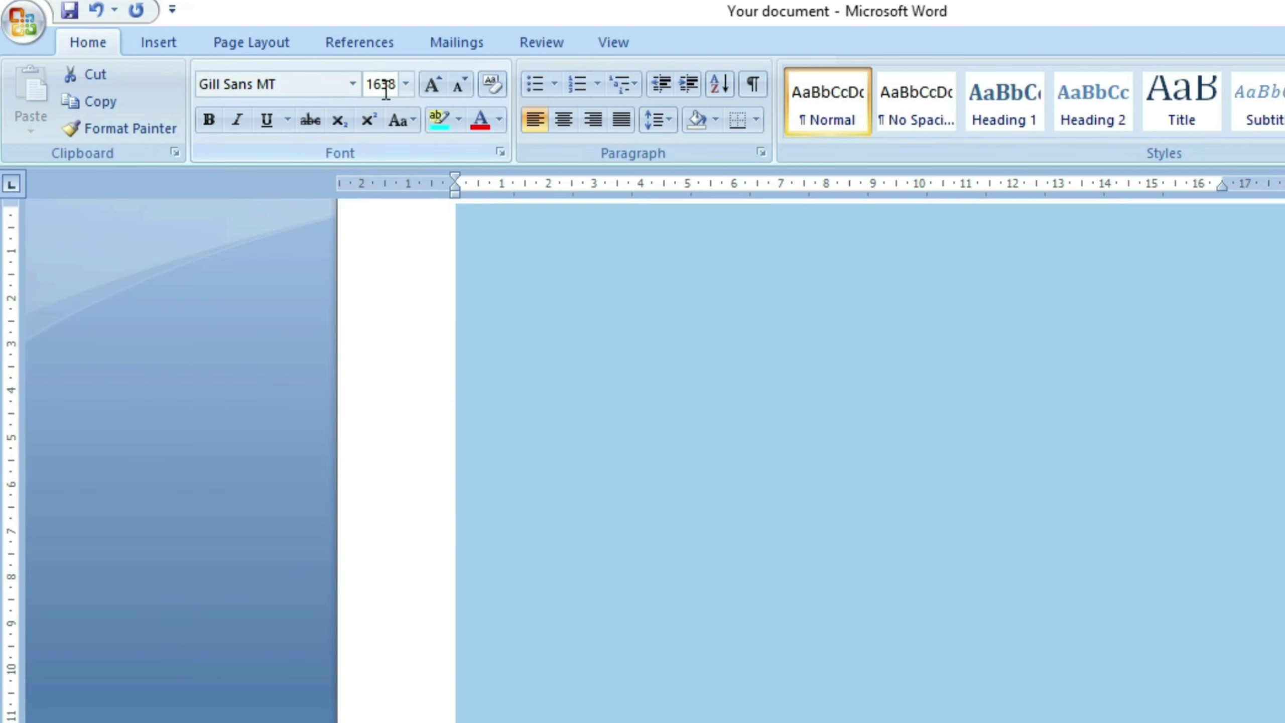
scroll(1042, 653, down, 5)
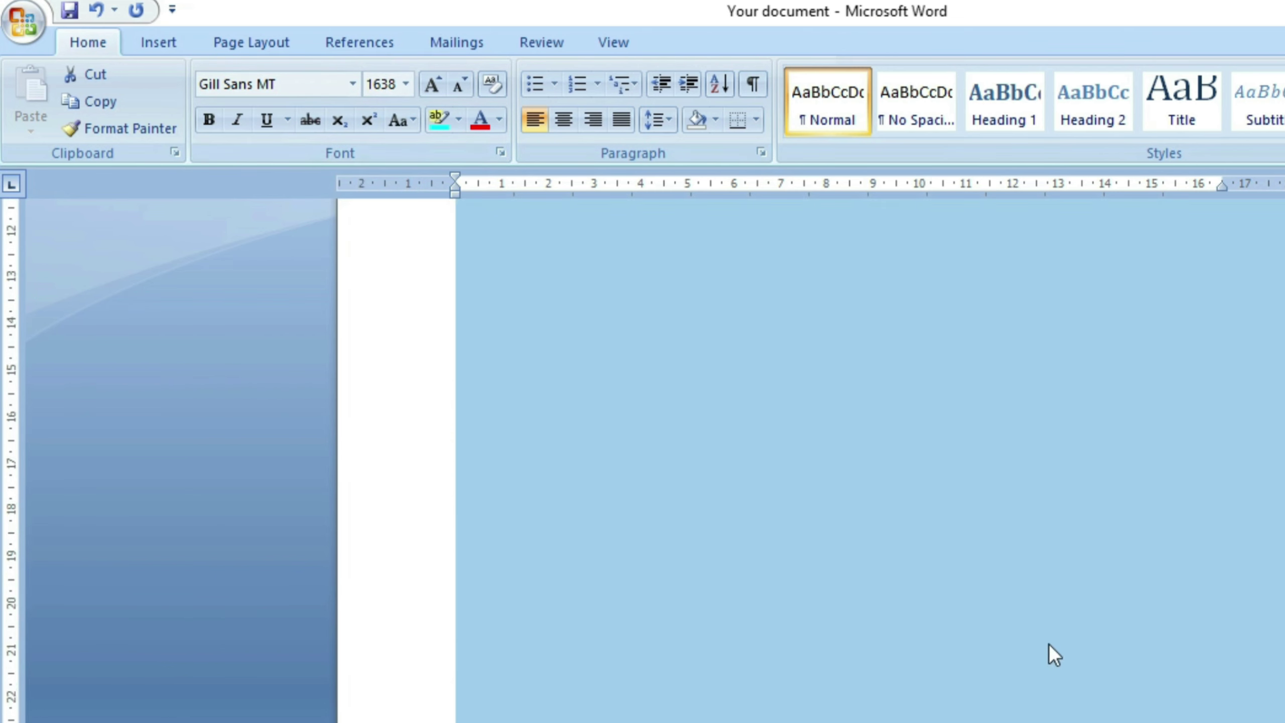
scroll(1048, 597, down, 3)
scroll(1049, 597, down, 3)
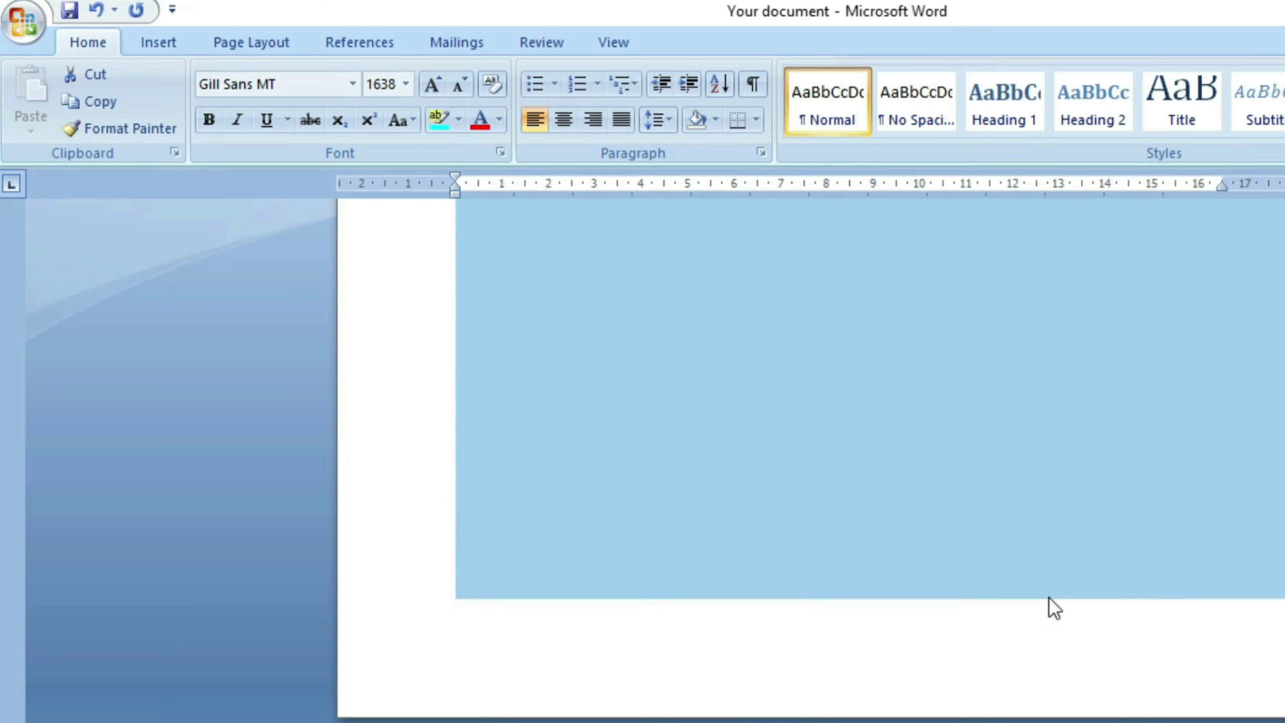
scroll(1048, 597, down, 3)
scroll(1048, 597, down, 3)
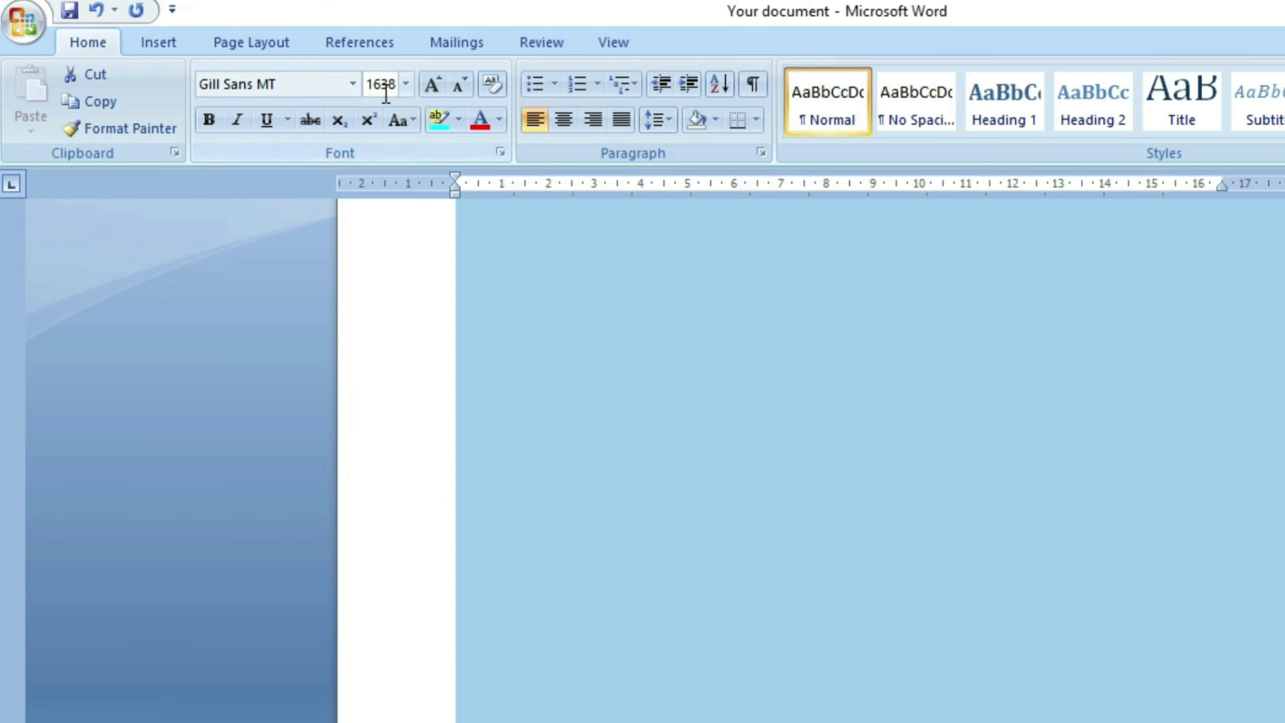
text(1)
text(1)
key(Return)
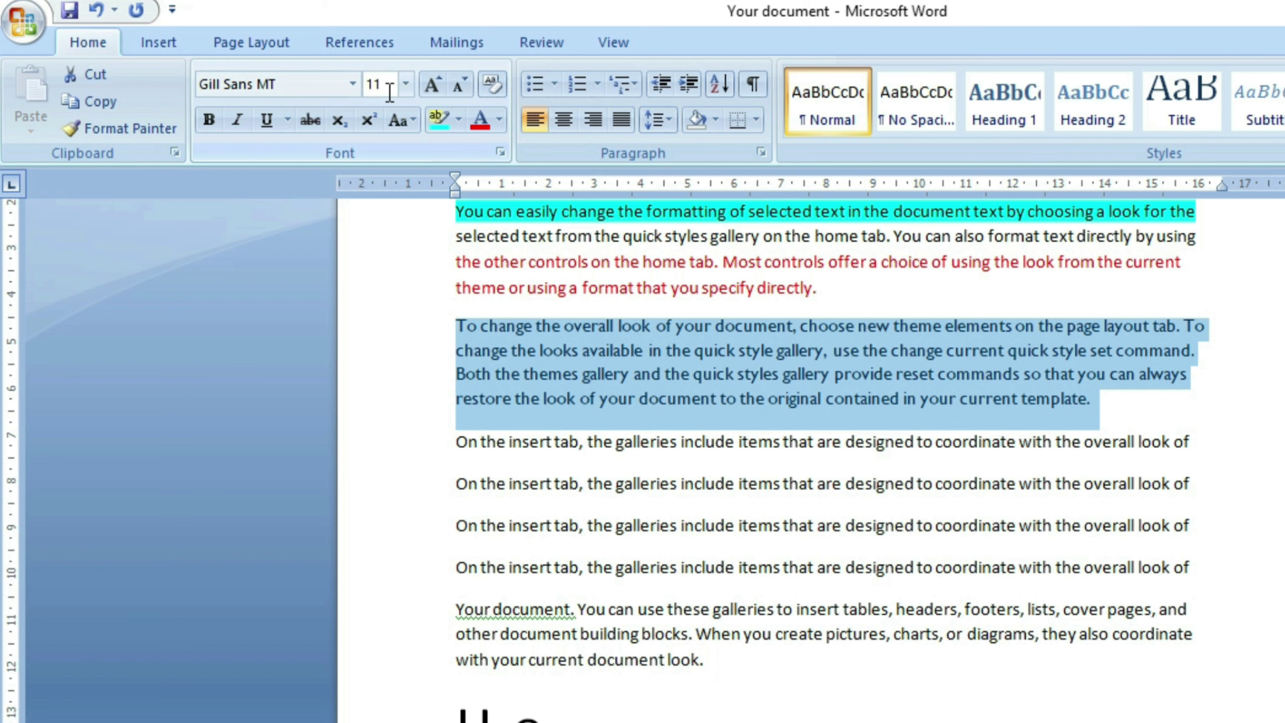
Grow the 'To change the overall look' paragraph's font to 18 pt, then shrink it back to 12 pt.
click(954, 441)
scroll(568, 296, up, 2)
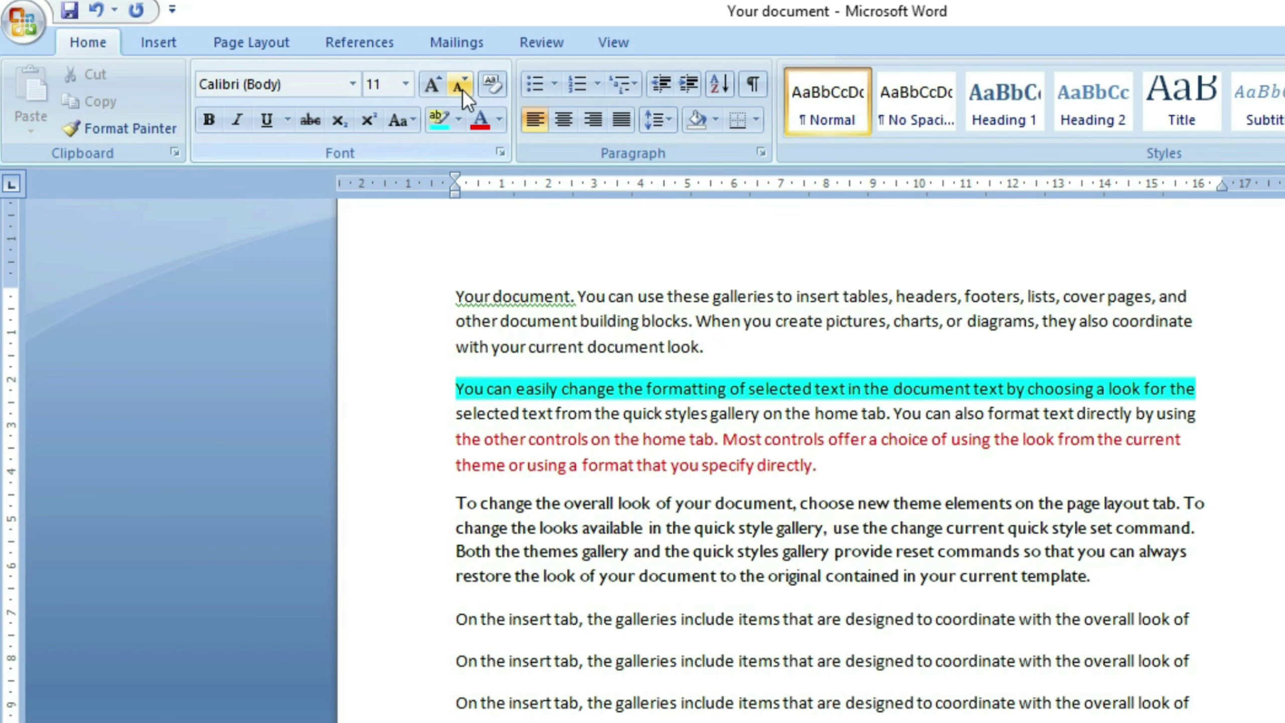
drag(454, 504, 1126, 570)
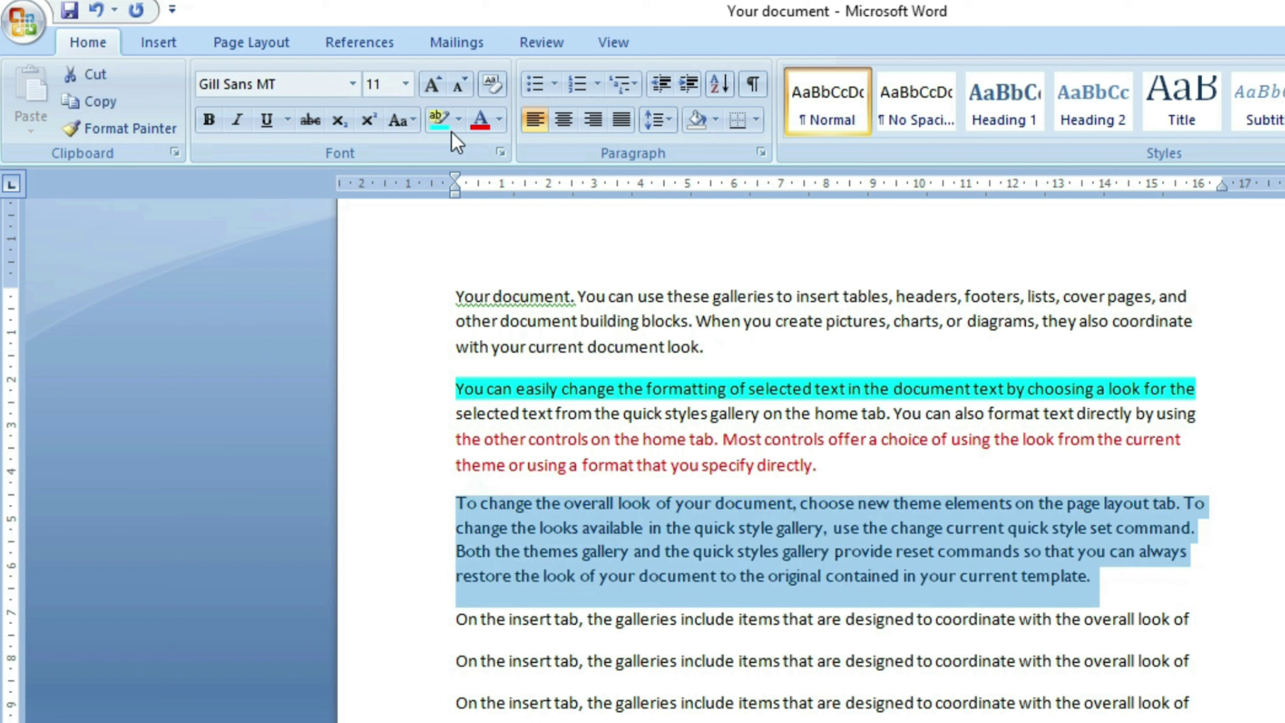
click(439, 84)
click(439, 82)
click(439, 83)
click(439, 83)
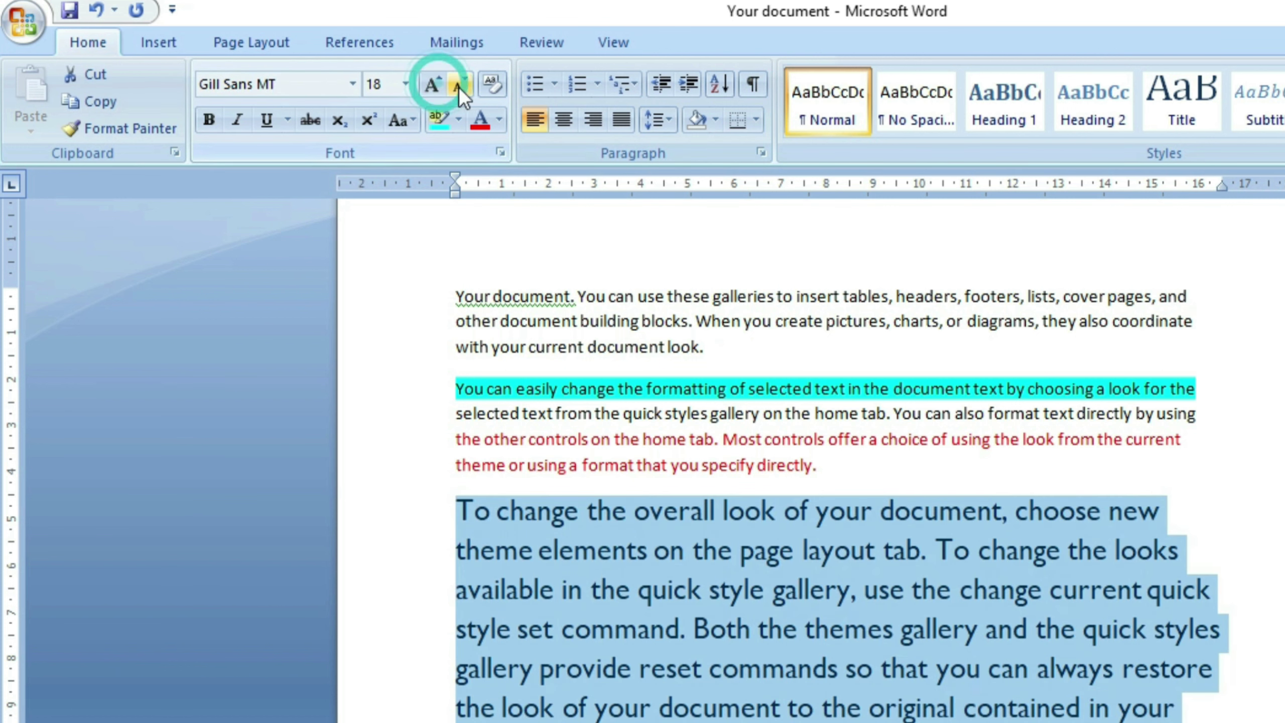
click(459, 87)
click(461, 87)
click(461, 87)
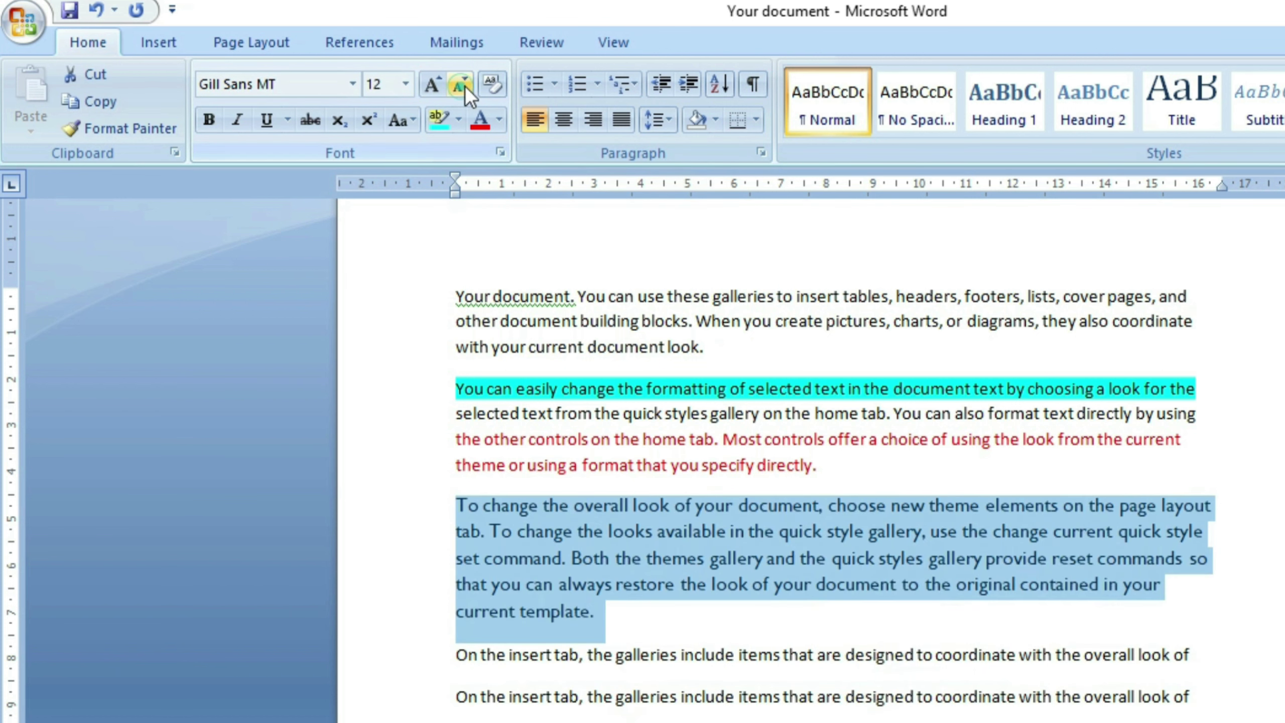
mouse_move(453, 291)
mouse_down()
mouse_move(784, 719)
mouse_move(1170, 691)
mouse_up()
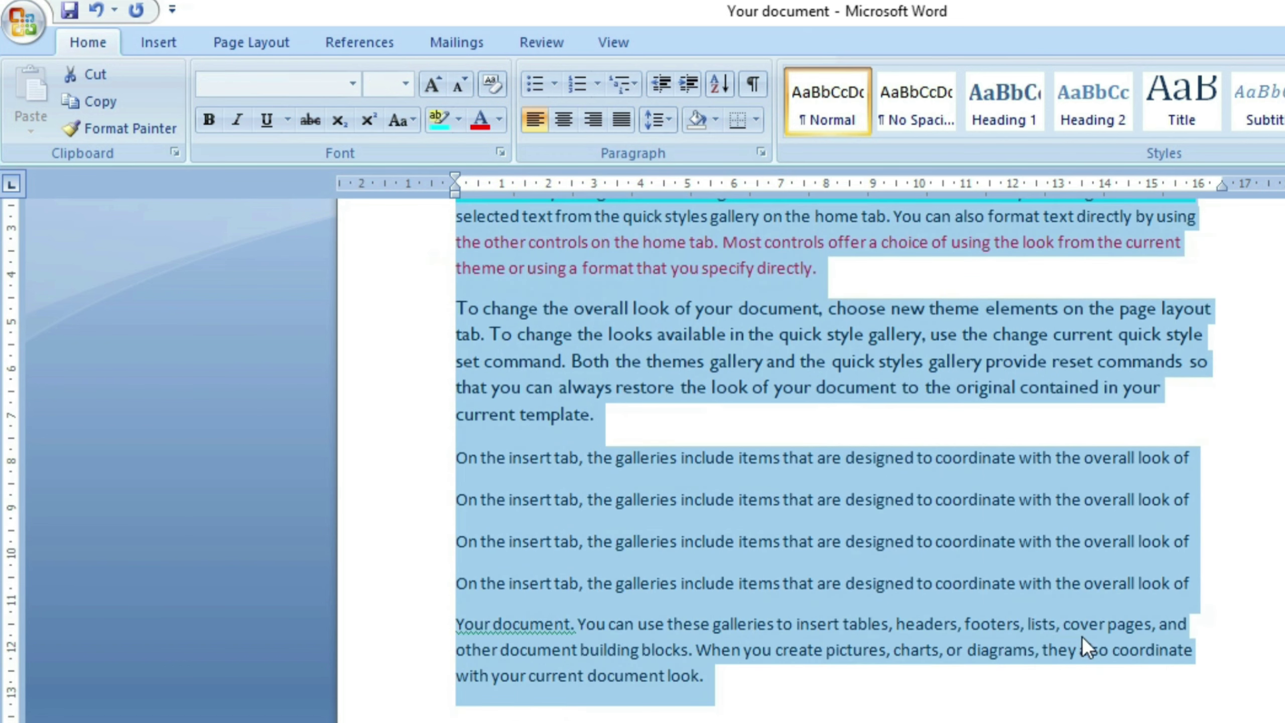
Clear all direct formatting from the document's paragraphs so they become plain Calibri 11.
scroll(1082, 637, up, 3)
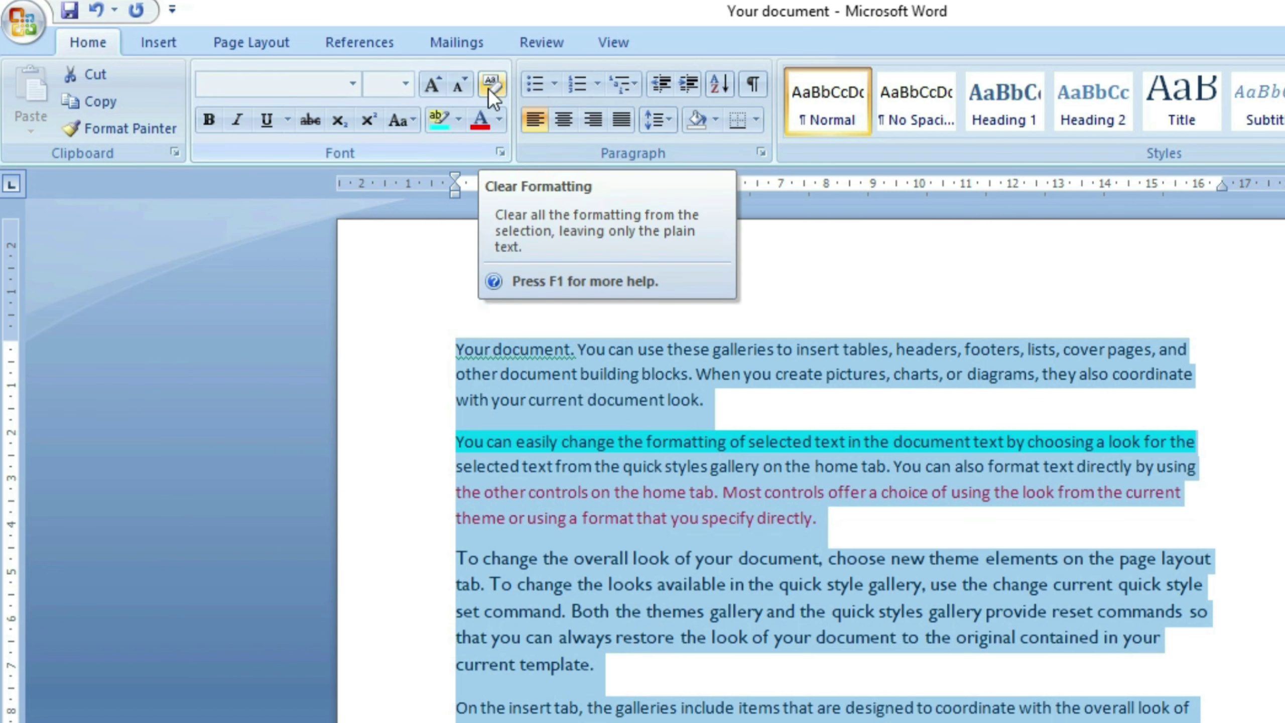
click(587, 306)
mouse_move(433, 334)
mouse_down()
mouse_move(848, 579)
mouse_move(1106, 588)
mouse_up()
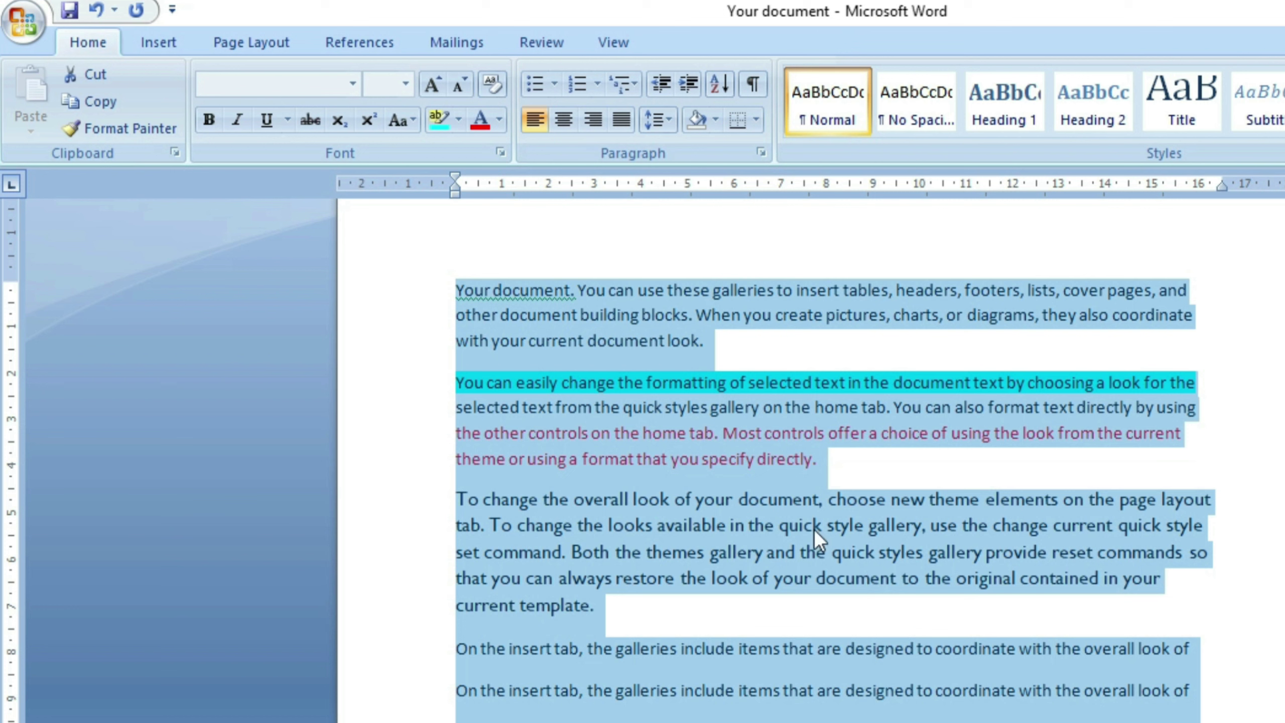
click(490, 82)
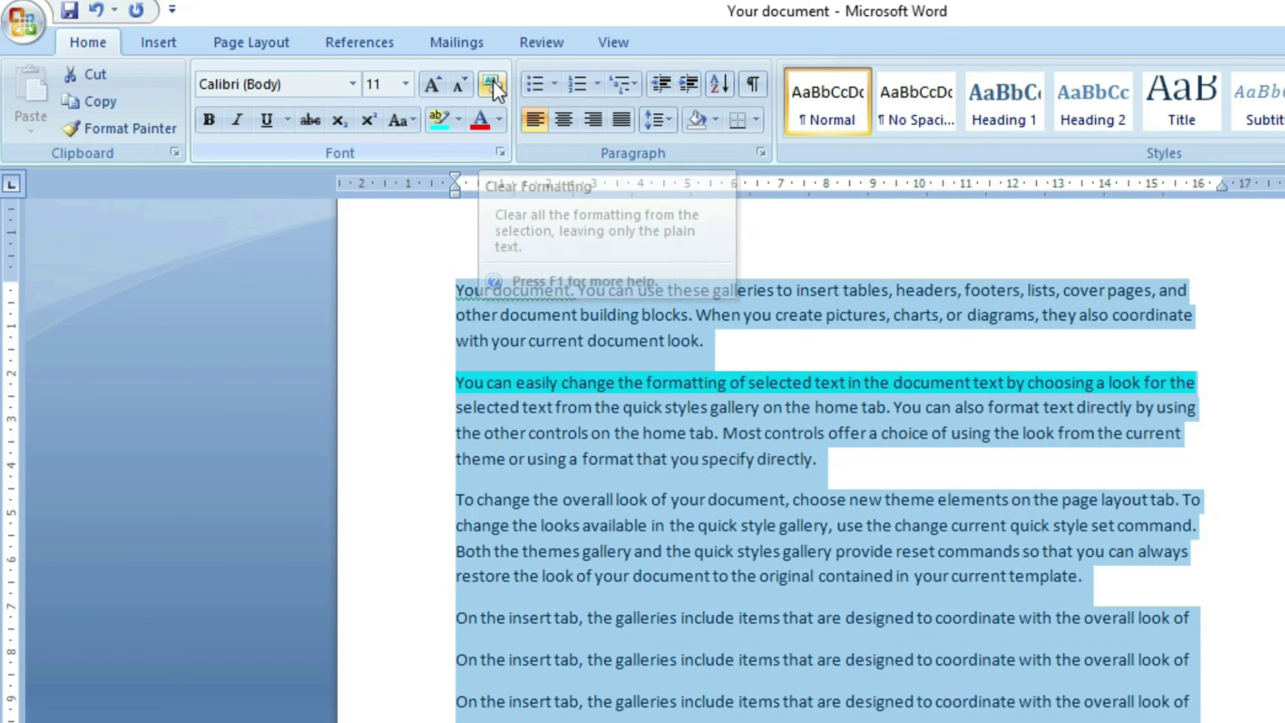
Set the cyan-highlighted line's highlight colour to No Color.
click(1042, 402)
click(1216, 382)
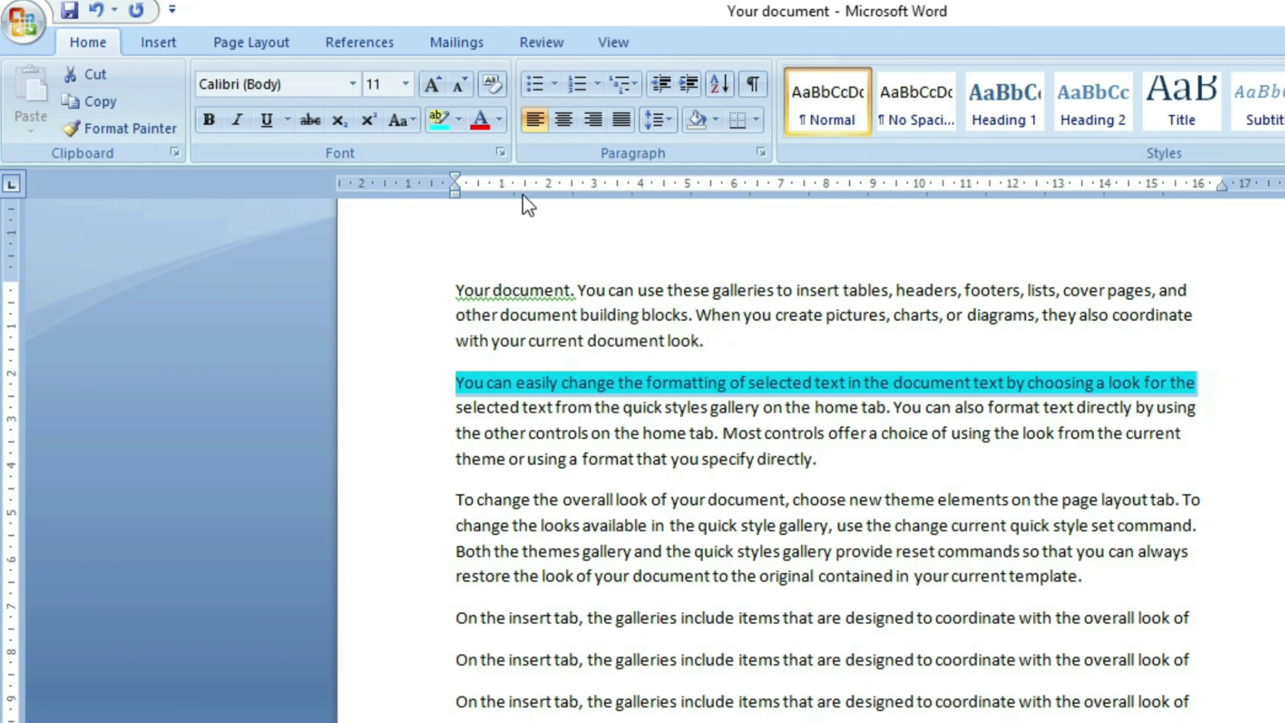
click(1162, 395)
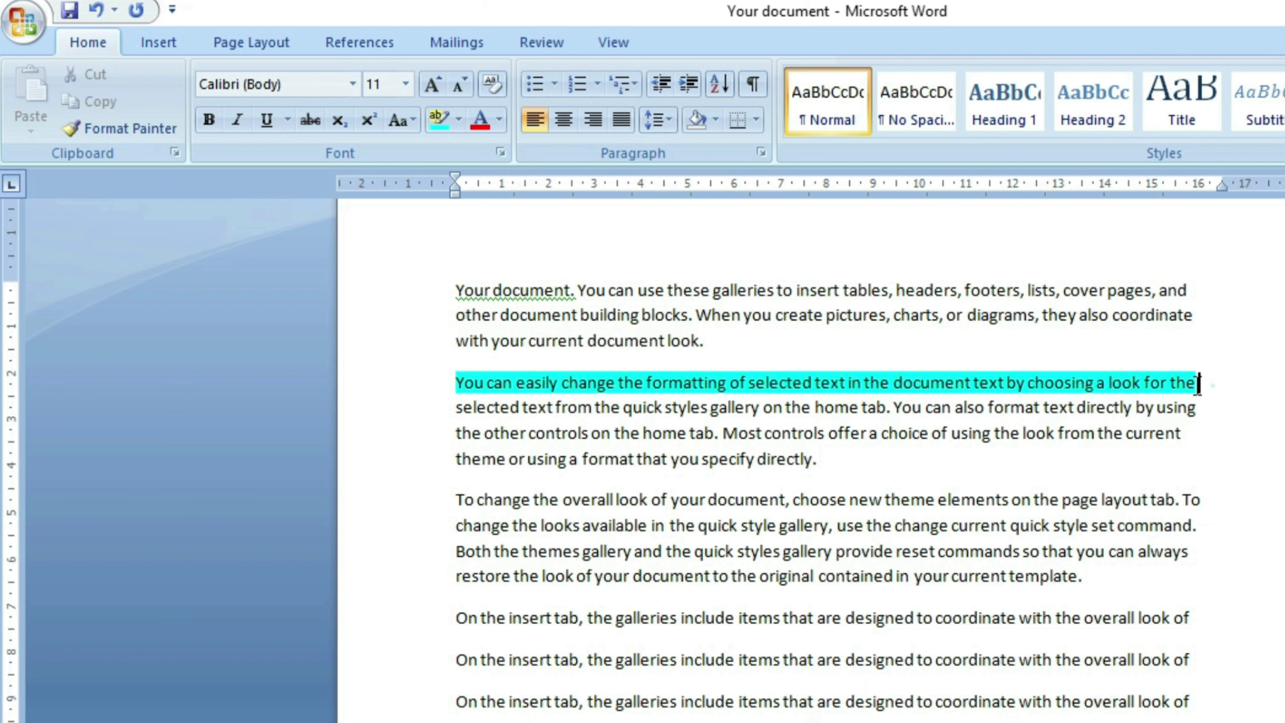
drag(1198, 383, 407, 377)
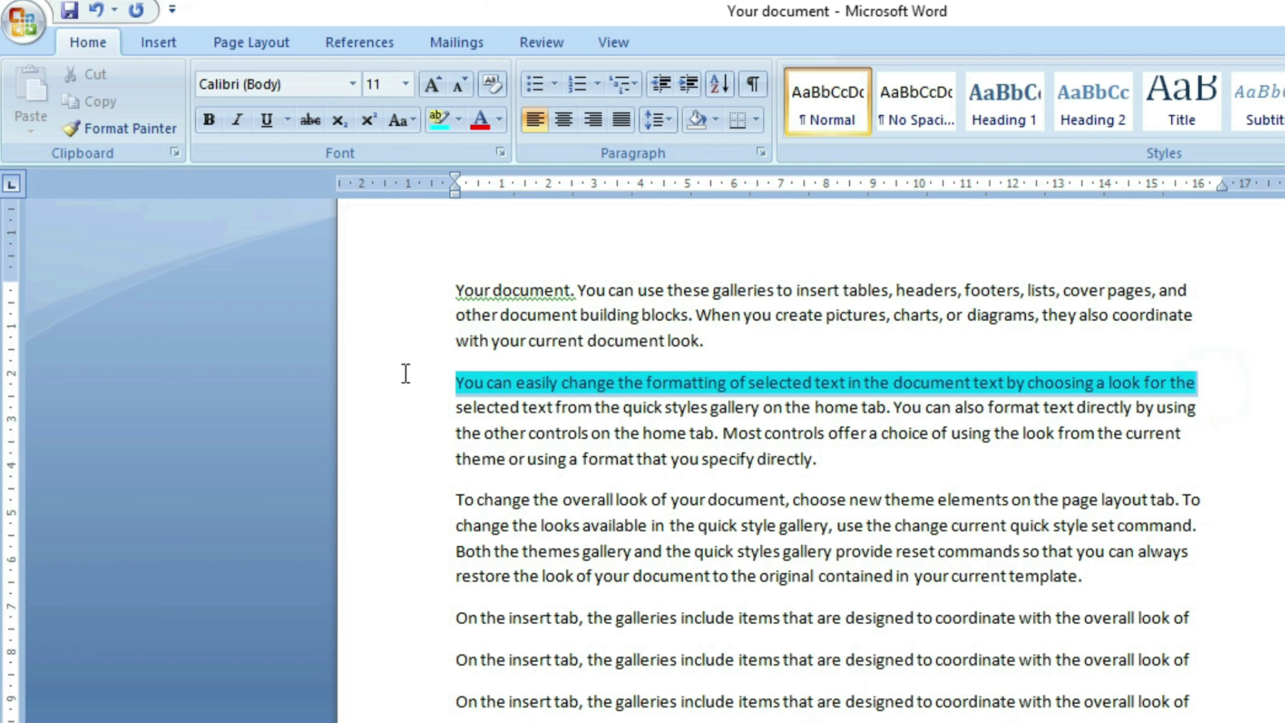
click(460, 109)
click(494, 257)
key(ctrl+a)
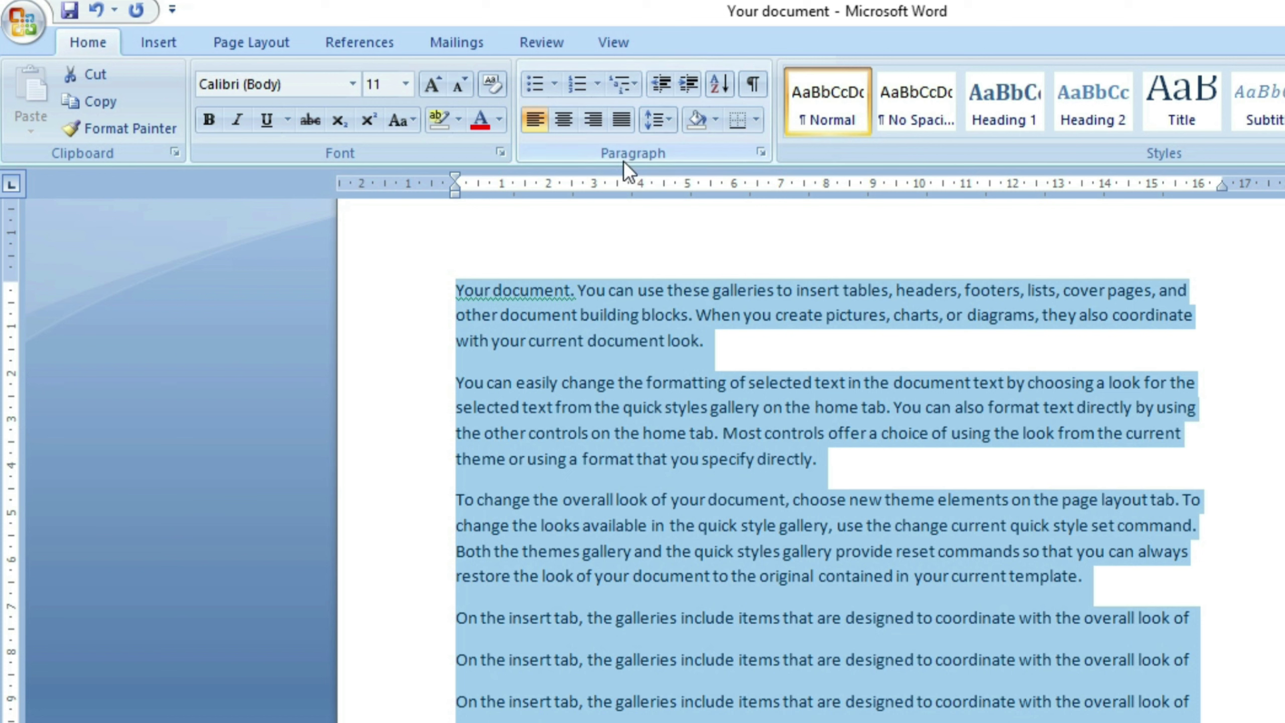
Preview the Bullets and Numbering galleries on the paragraphs without applying any list format.
click(554, 83)
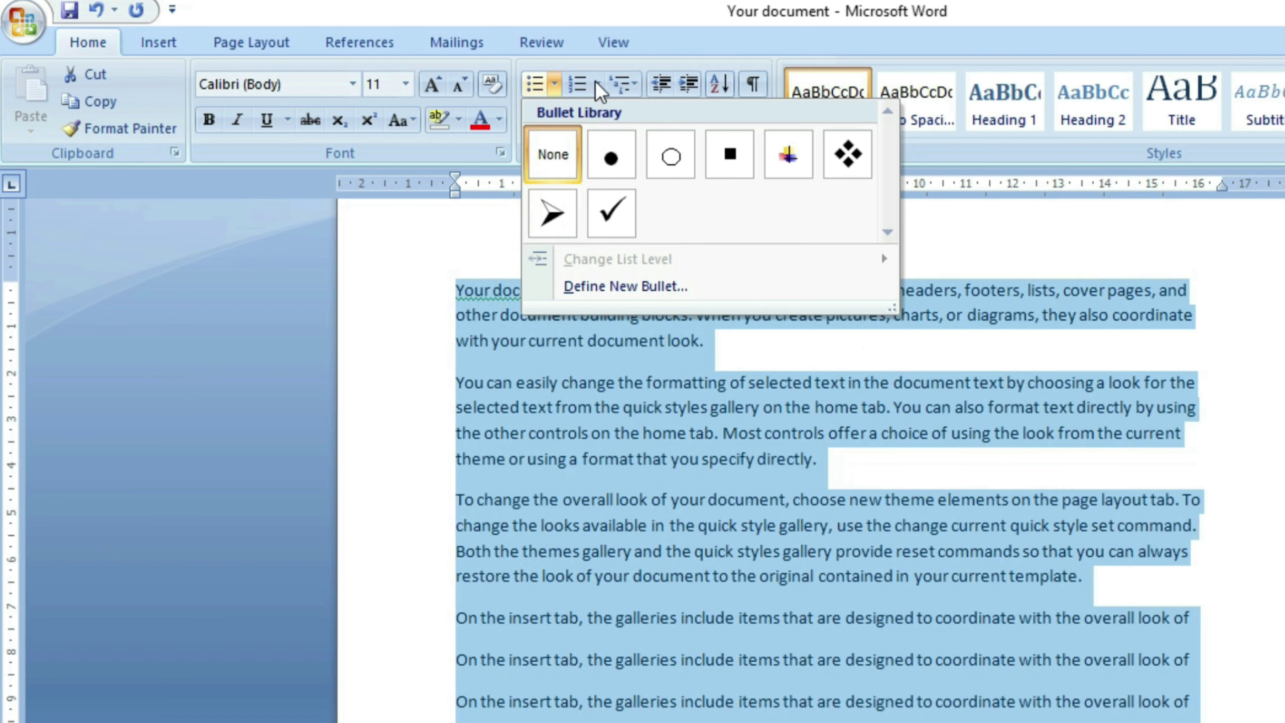
click(597, 84)
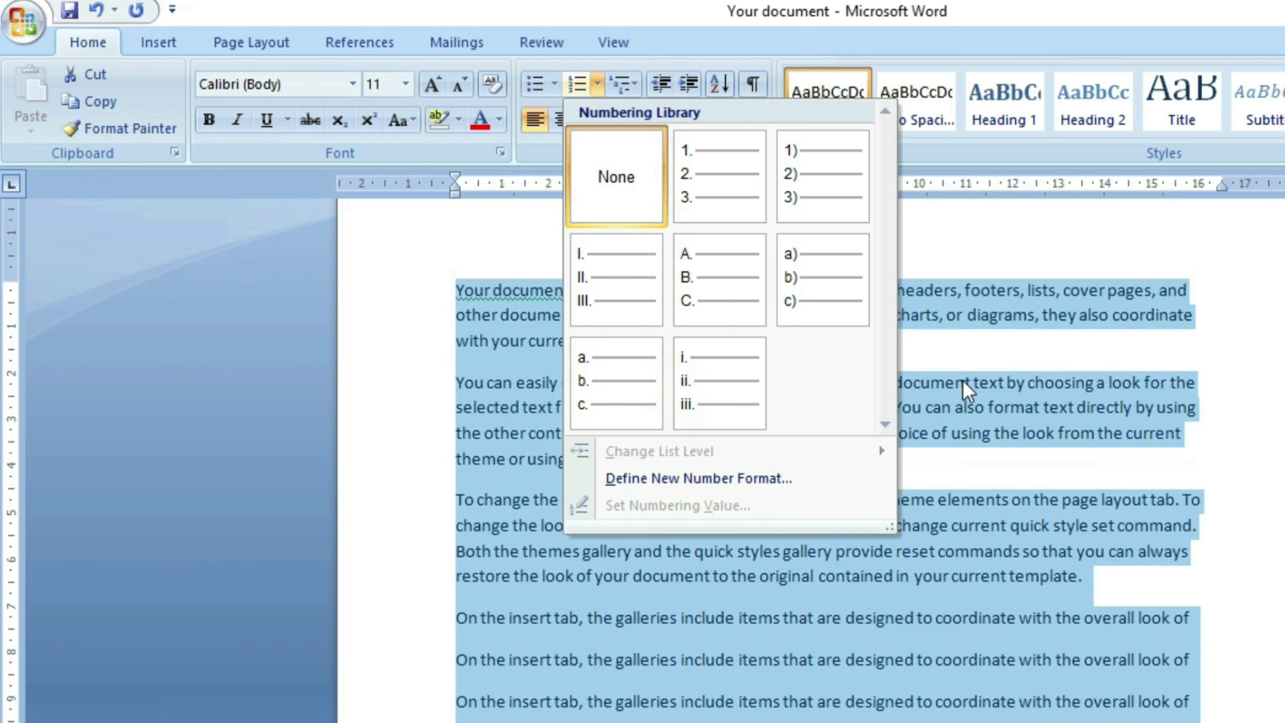
click(963, 379)
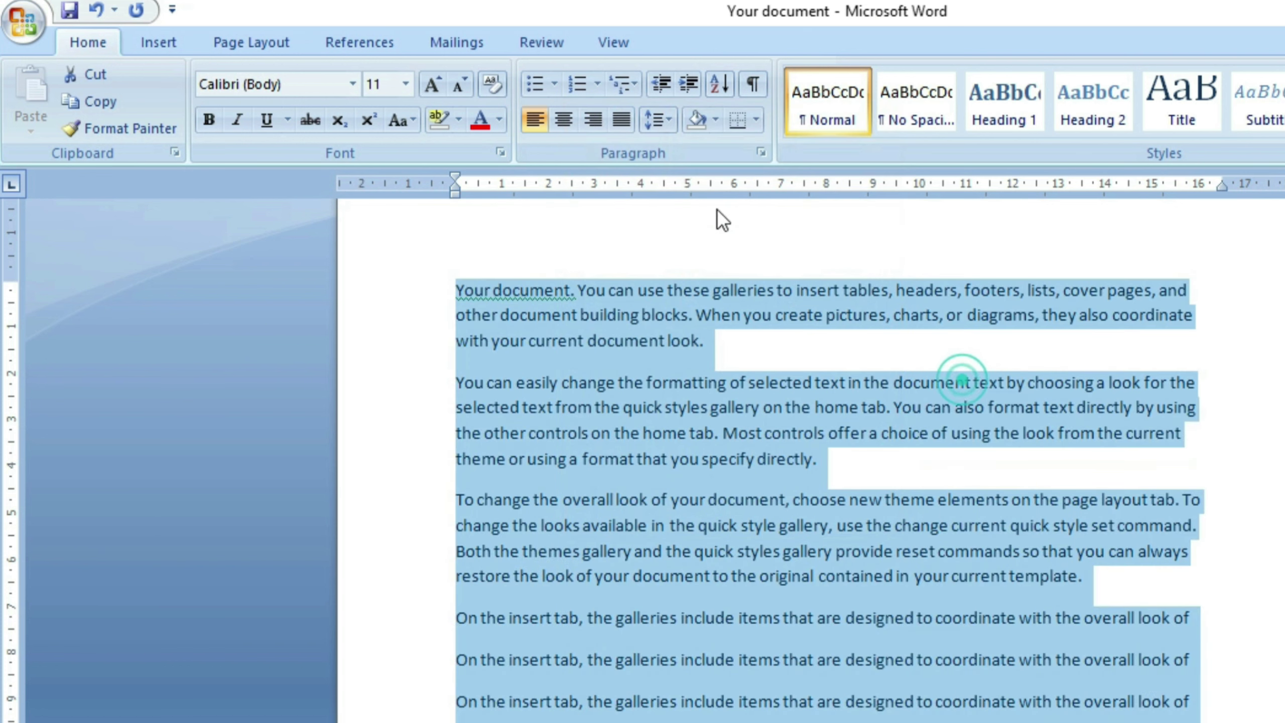
Adjust the selected paragraphs' indent up and down, ending one indent step further in.
click(689, 83)
click(689, 84)
click(689, 84)
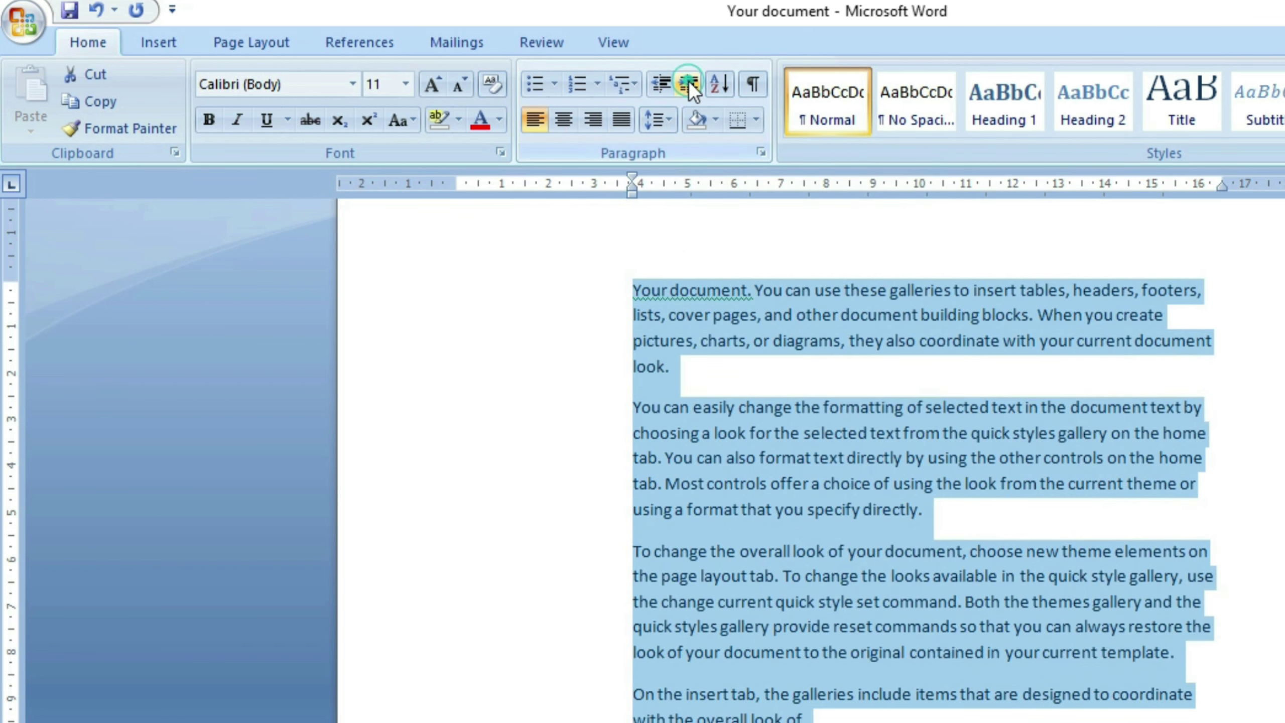
click(689, 84)
click(659, 84)
click(659, 83)
click(659, 83)
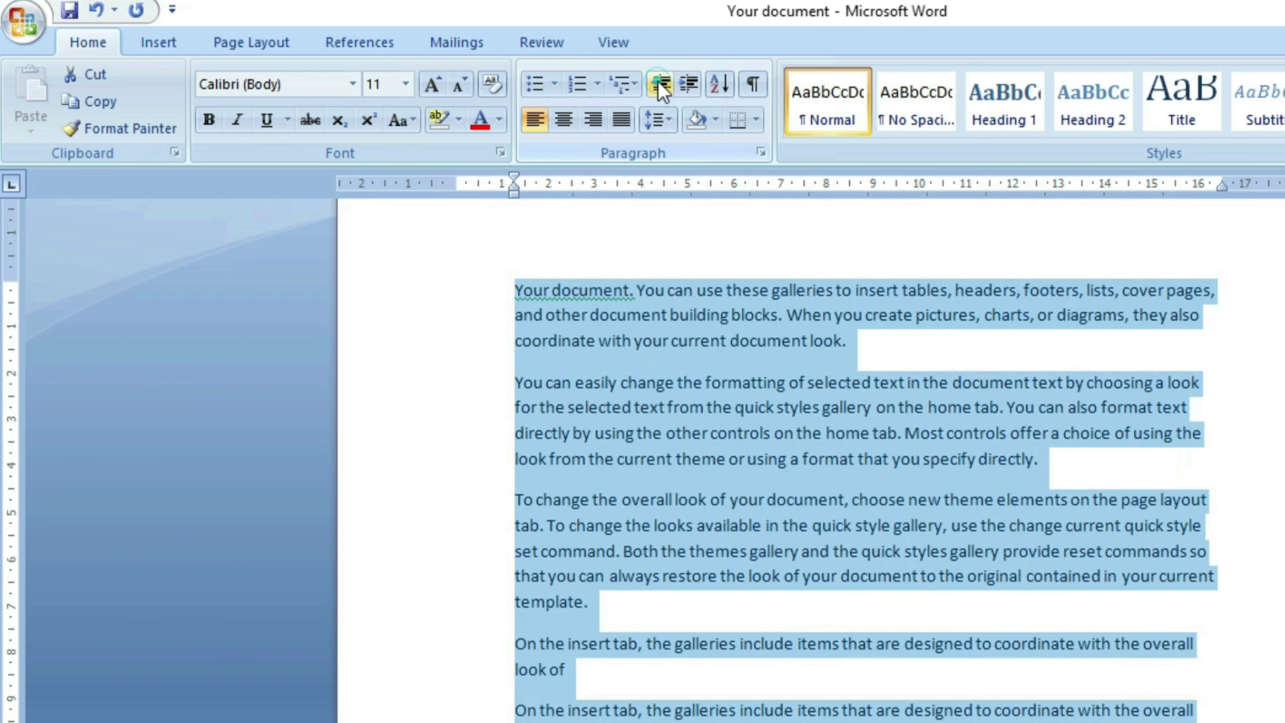
click(659, 83)
click(659, 84)
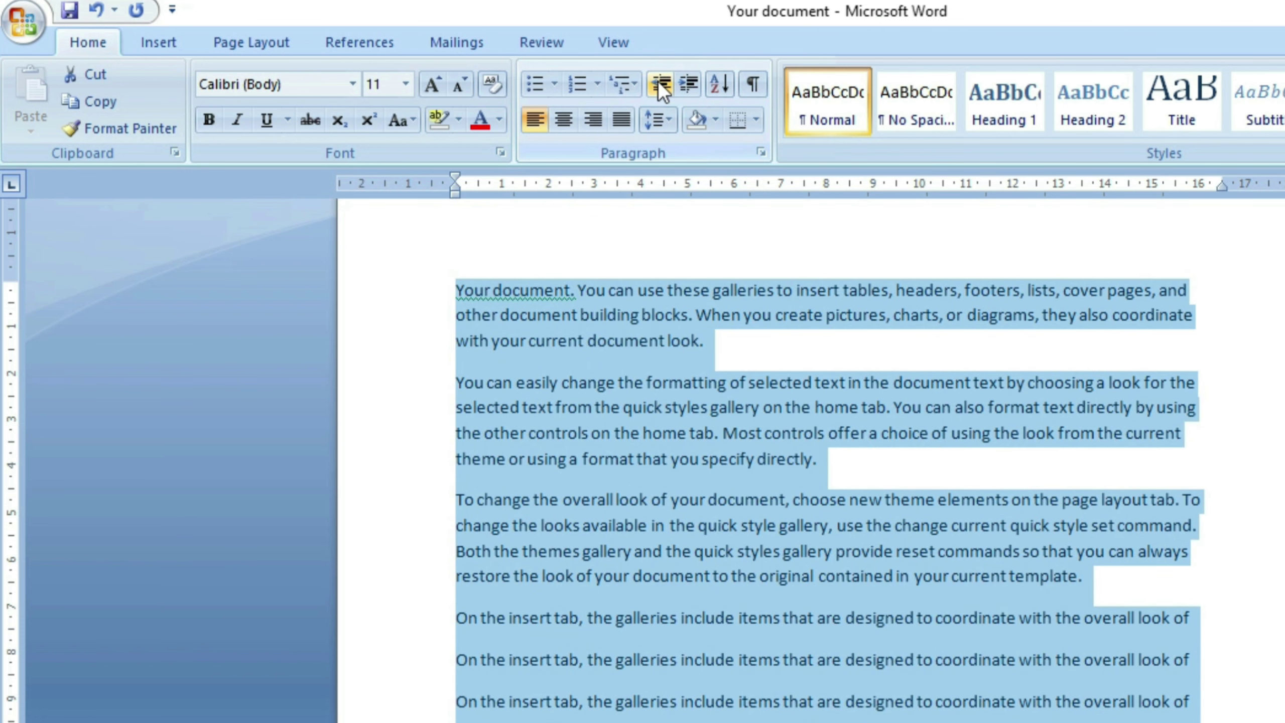
click(684, 86)
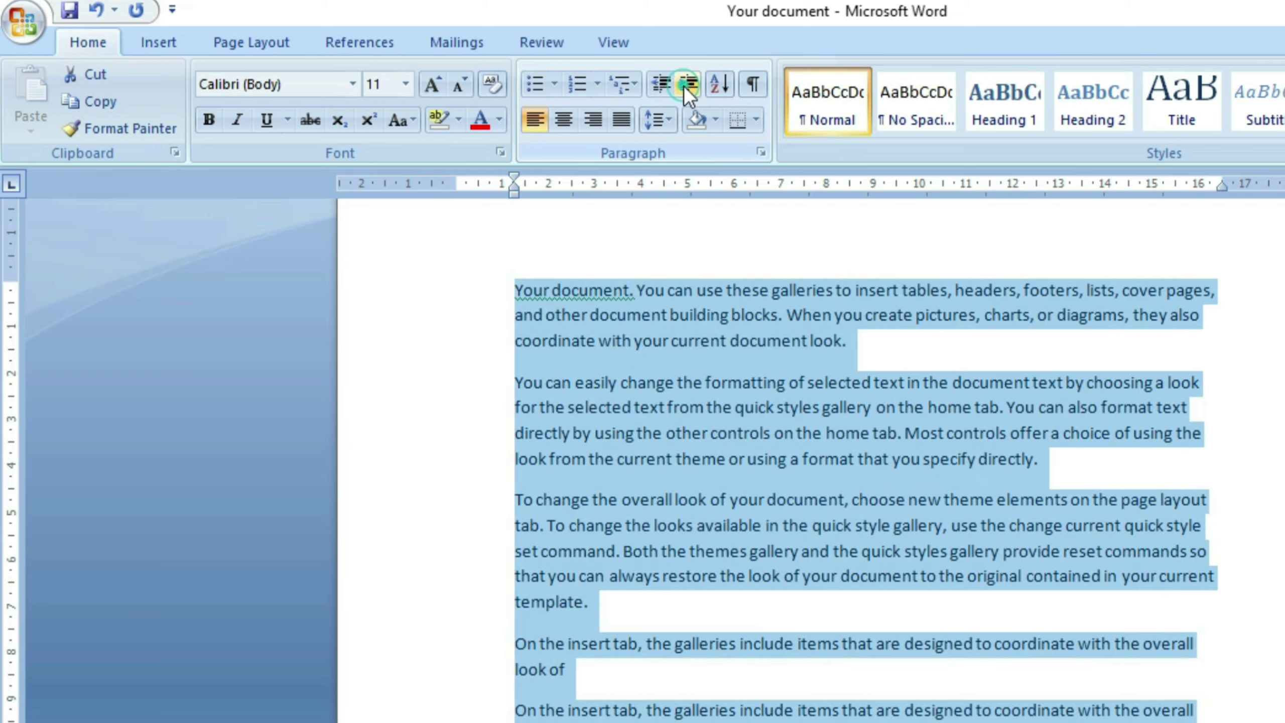
click(684, 85)
click(684, 85)
click(659, 82)
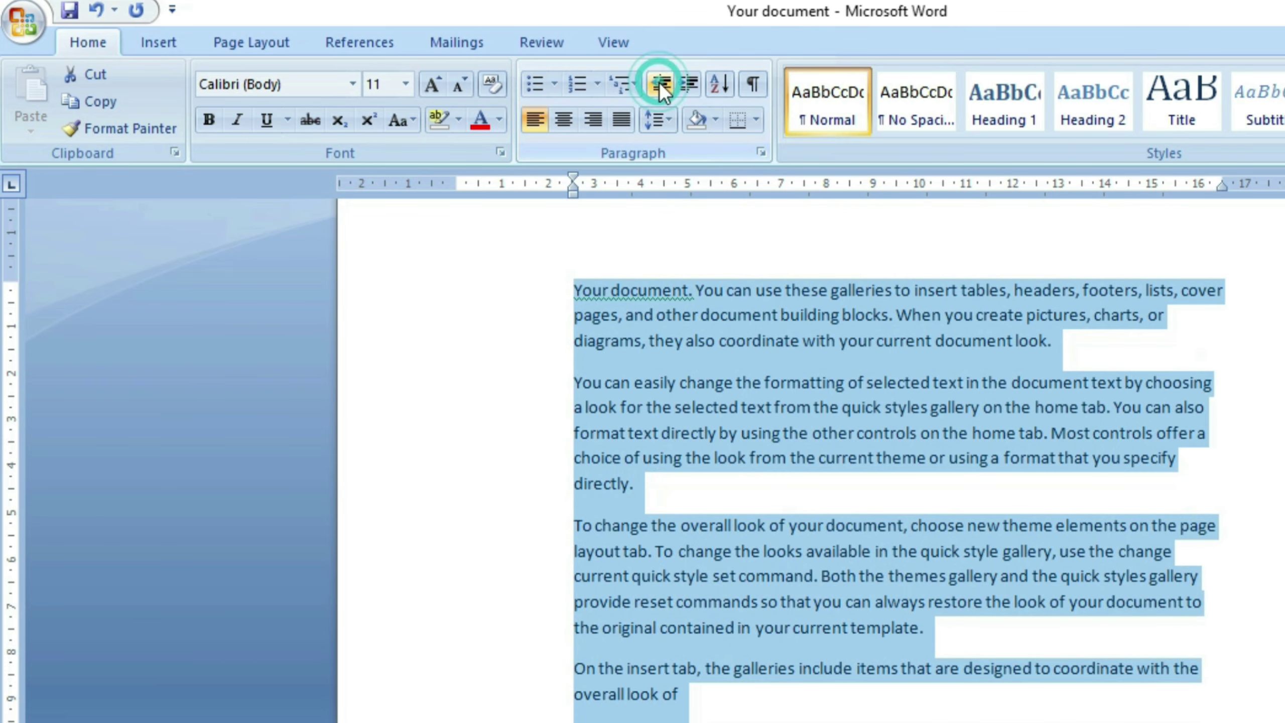
click(659, 82)
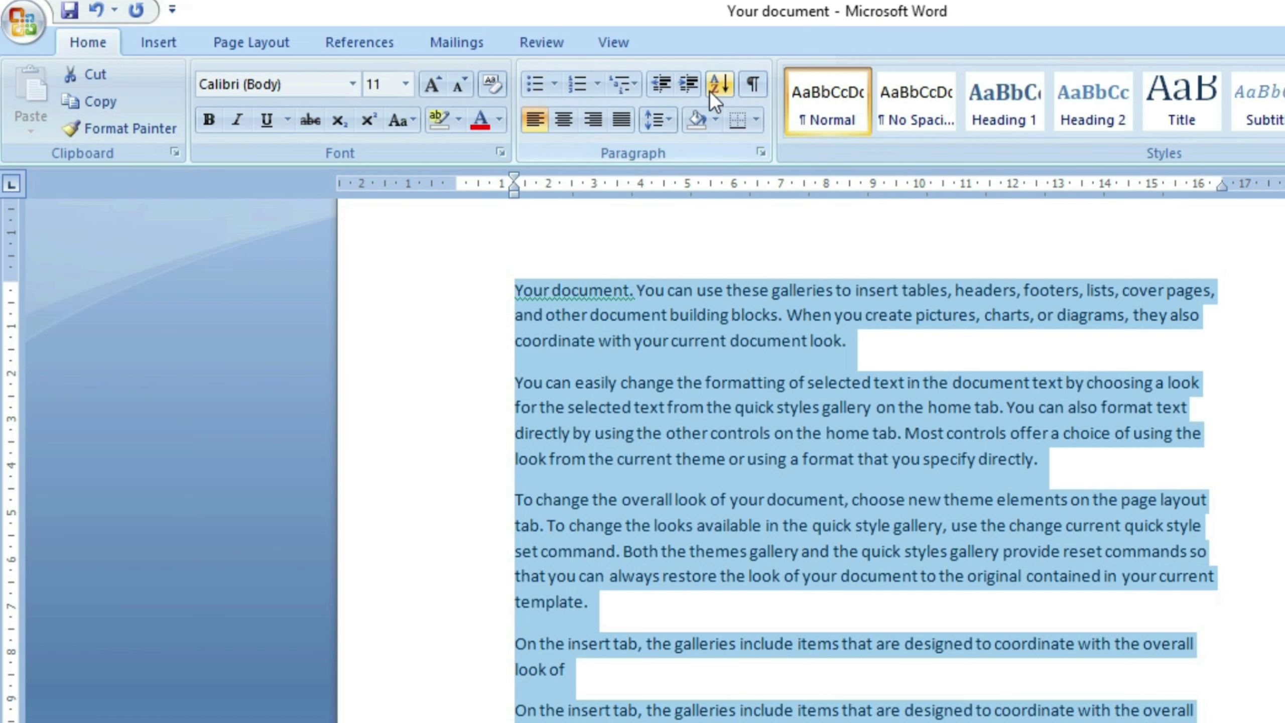
scroll(830, 562, down, 5)
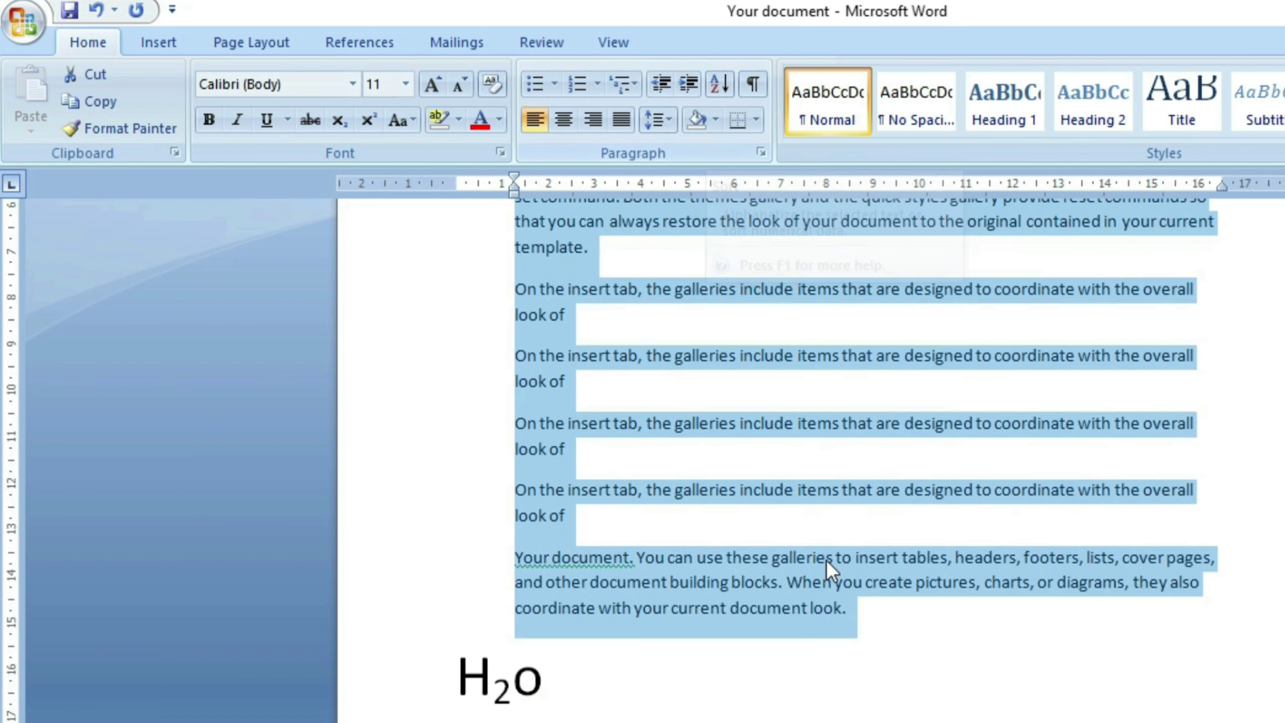
scroll(829, 558, down, 5)
Type Ram, Anil, Bikash and Chinmay on separate lines at the top of page 2.
scroll(828, 558, down, 5)
click(479, 545)
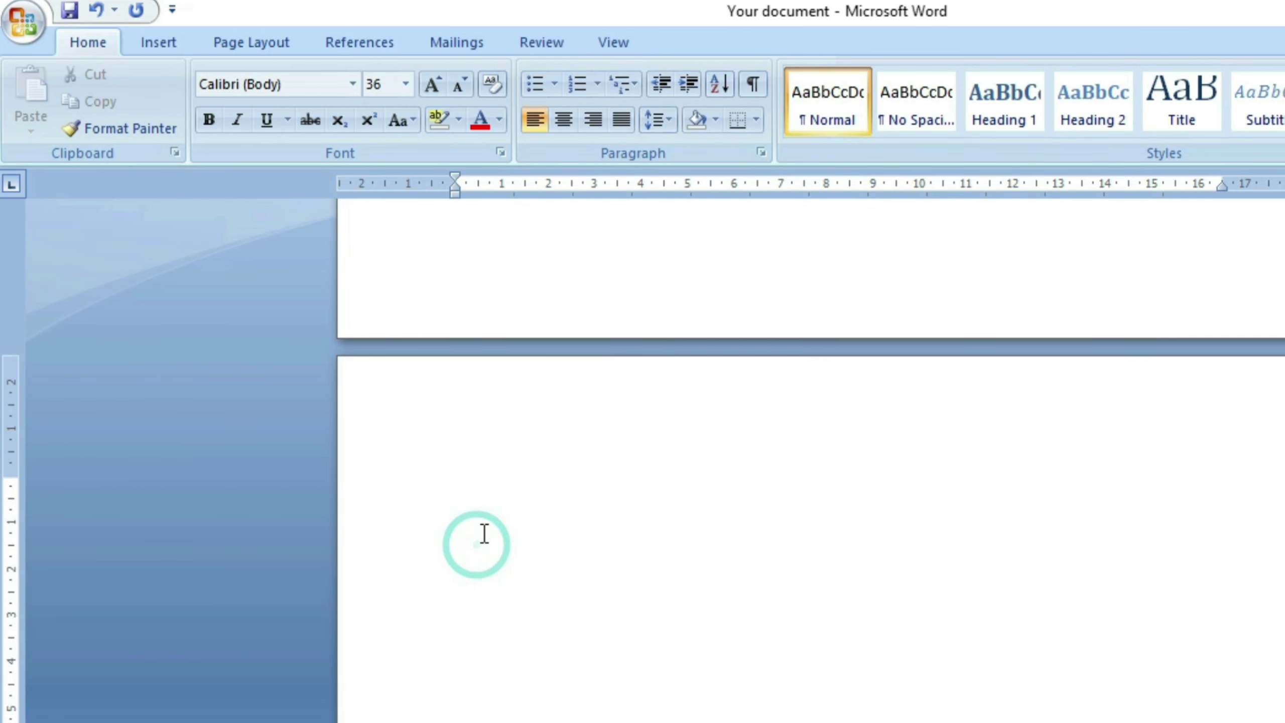
text(Ram)
key(Return)
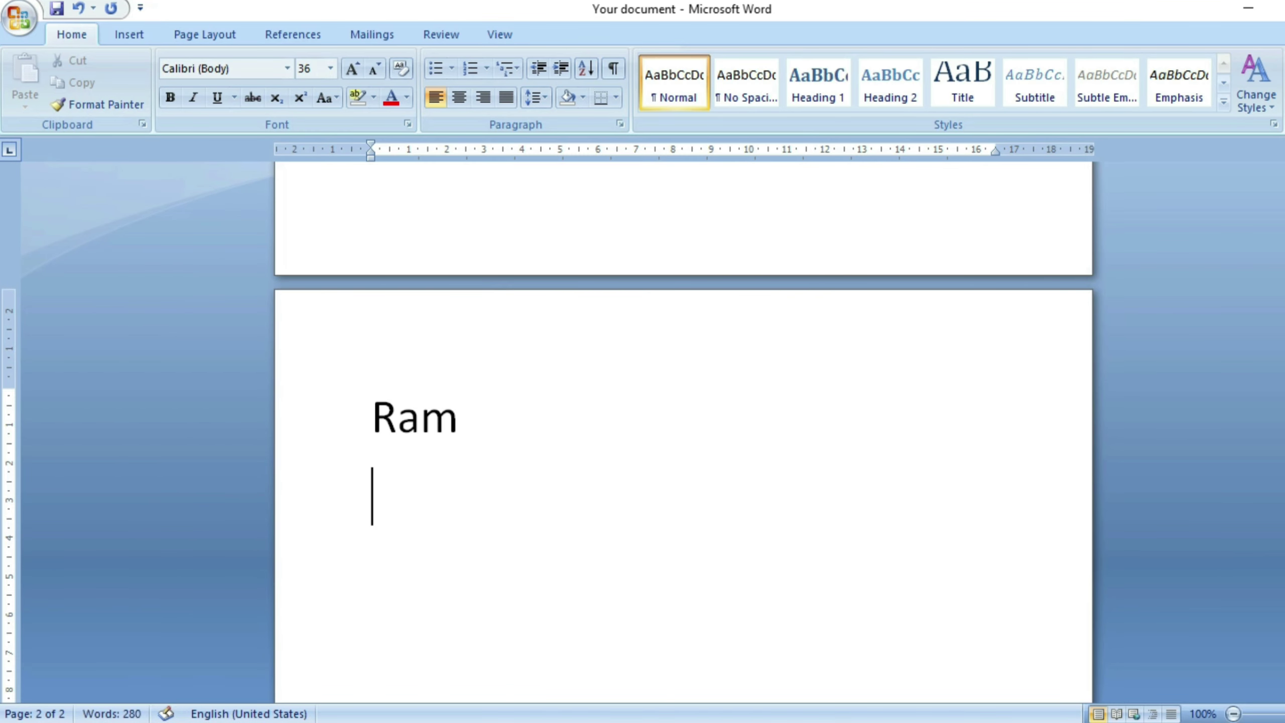
text(Anil)
key(Return)
text(Bika)
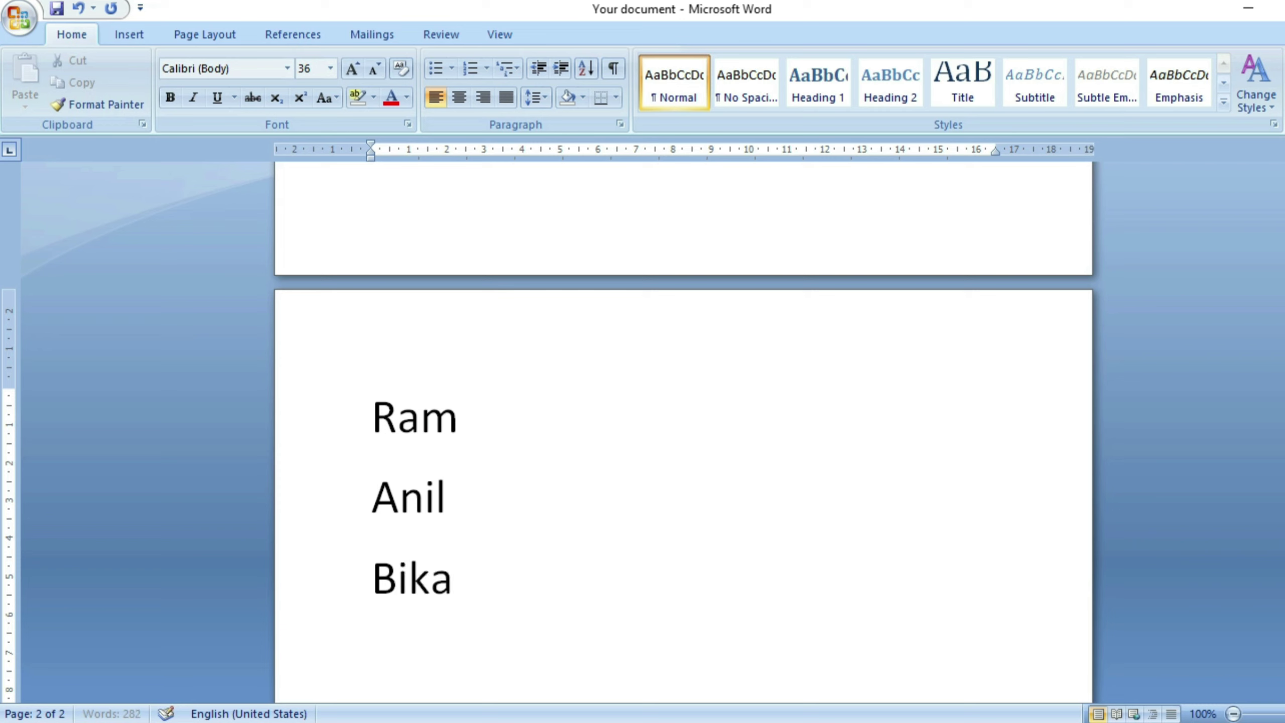
text(sh)
key(Return)
text(Chin)
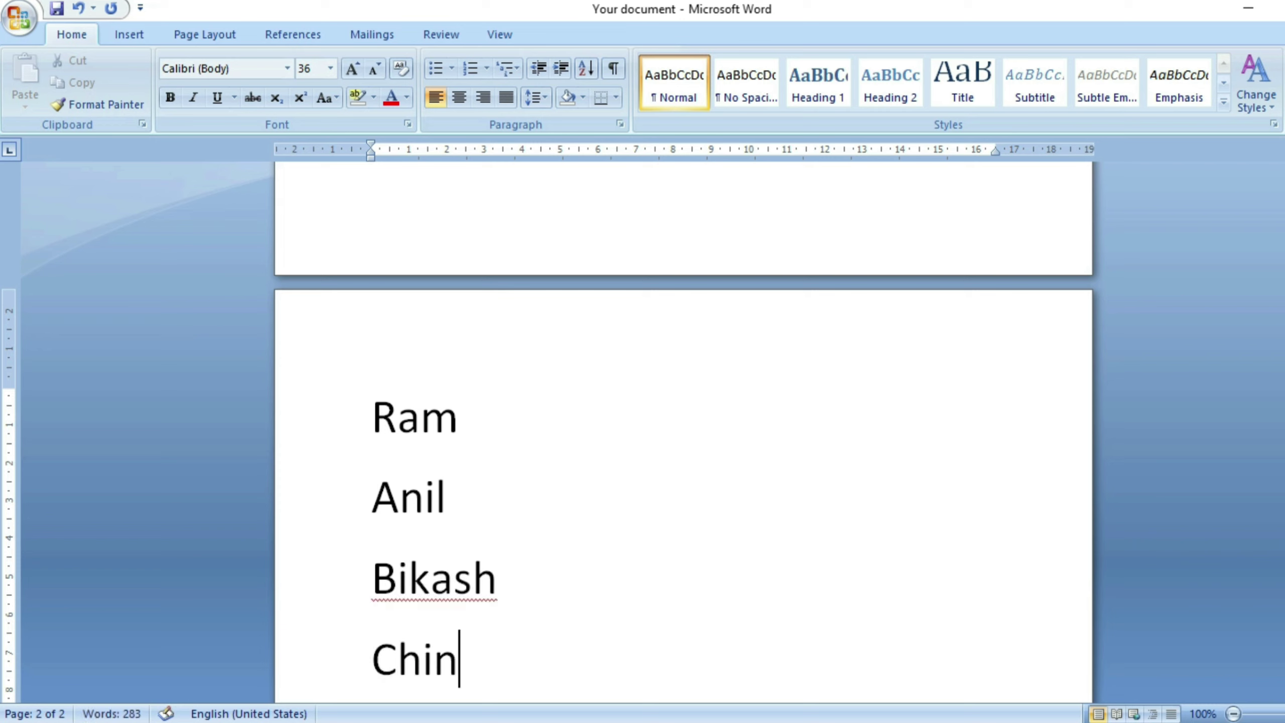
text(may)
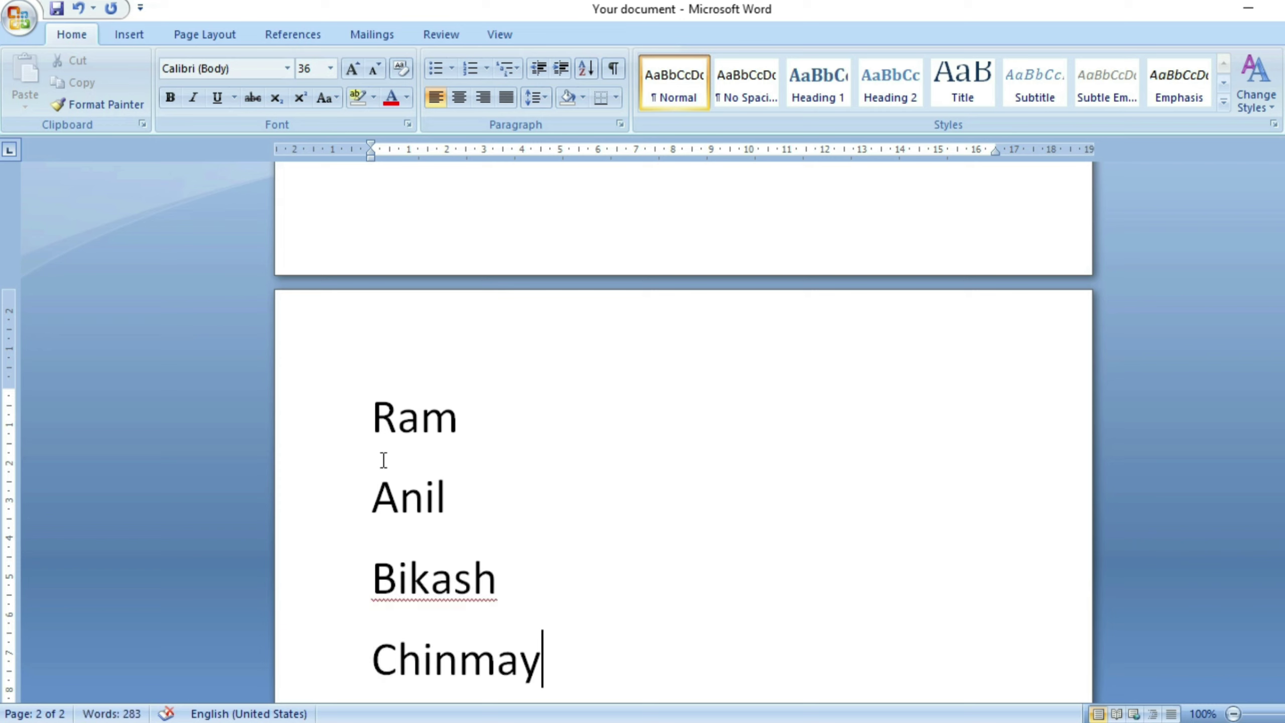
drag(374, 420, 631, 649)
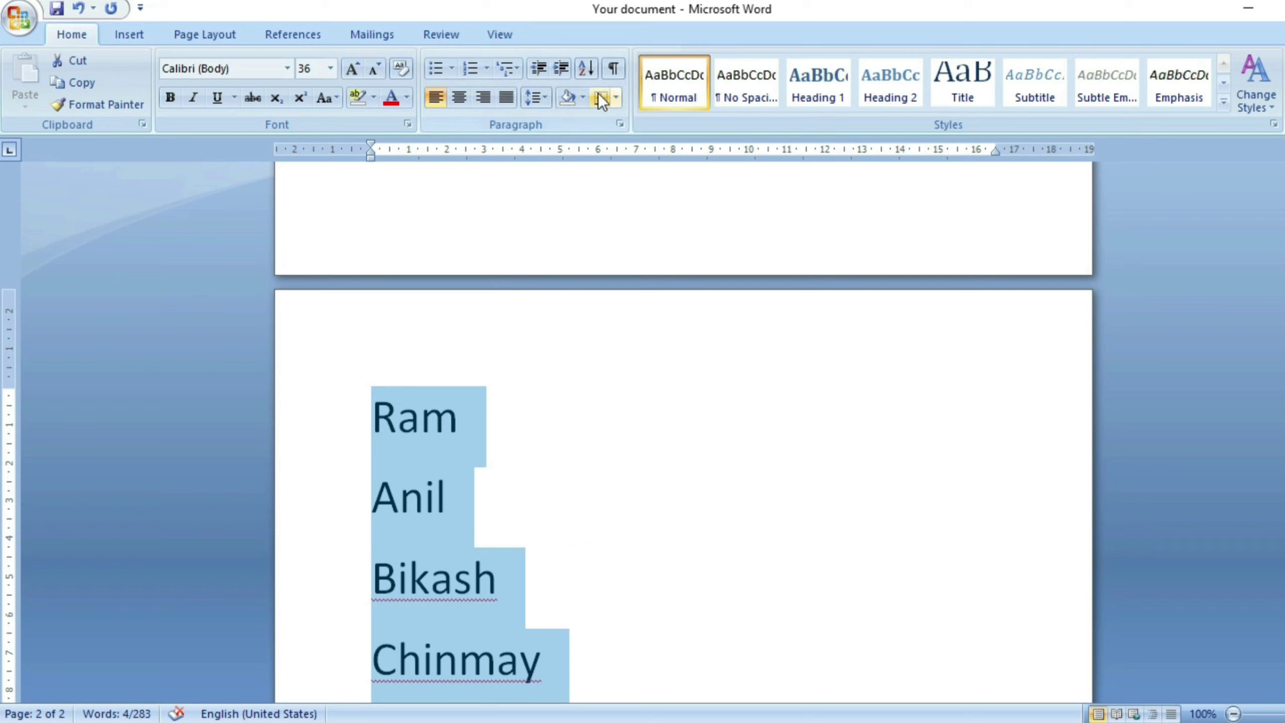
Sort the four names in ascending order: Anil, Bikash, Chinmay, Ram.
click(526, 426)
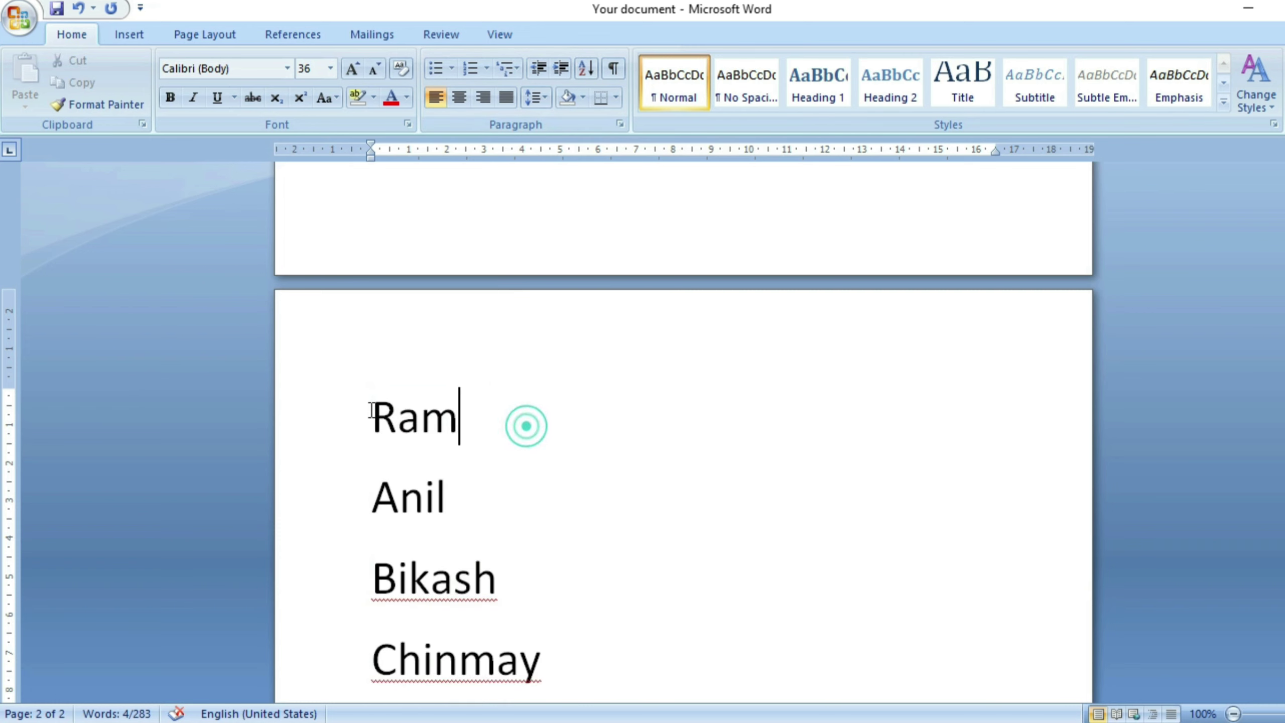
drag(372, 412, 565, 654)
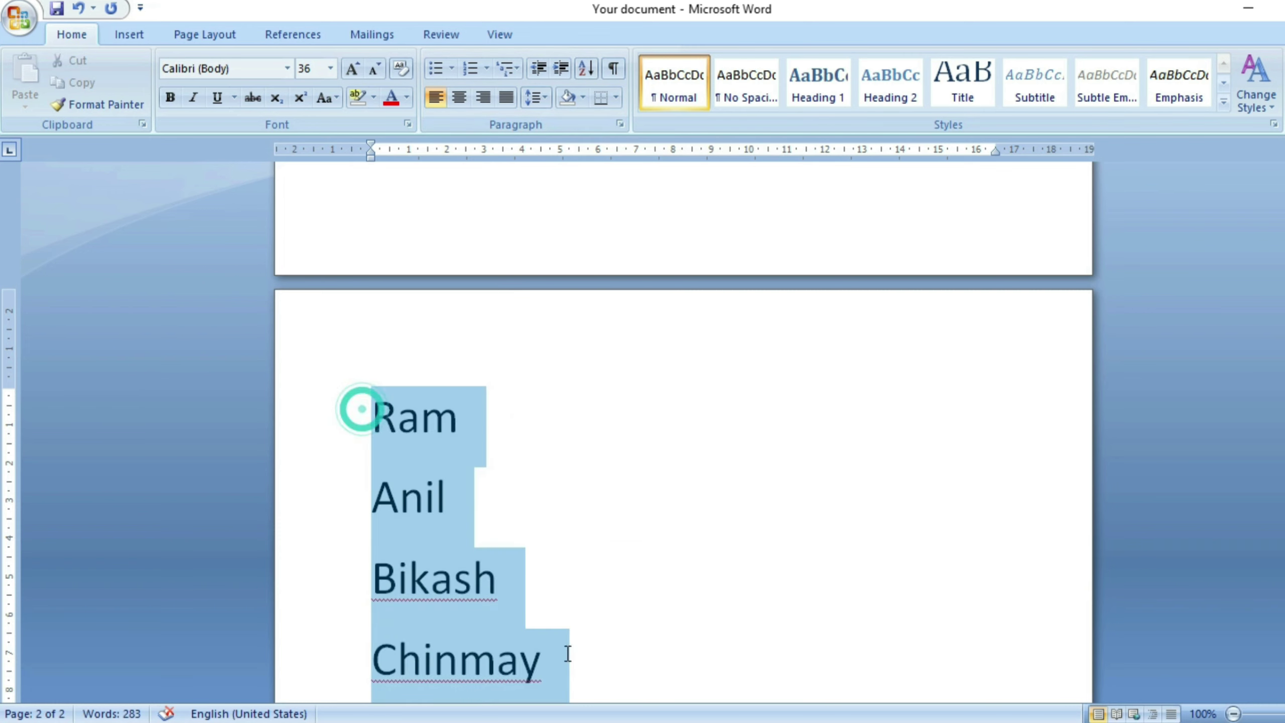
click(587, 68)
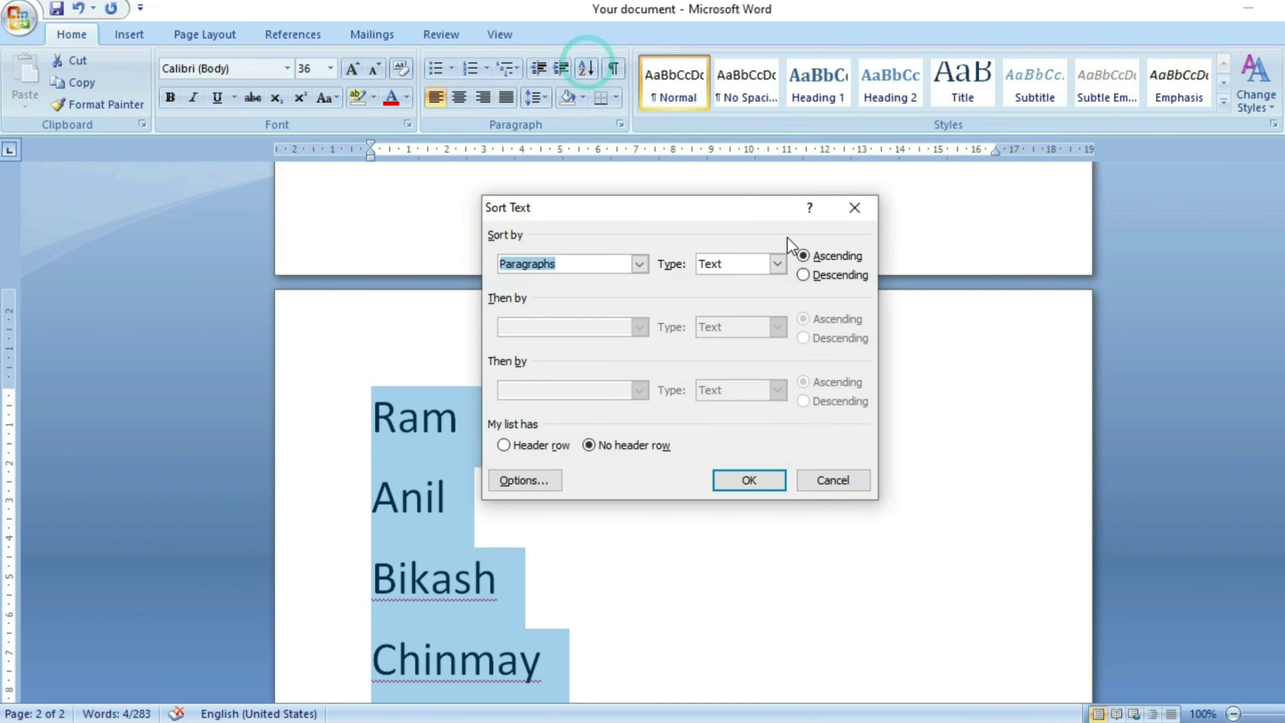
drag(742, 209, 929, 250)
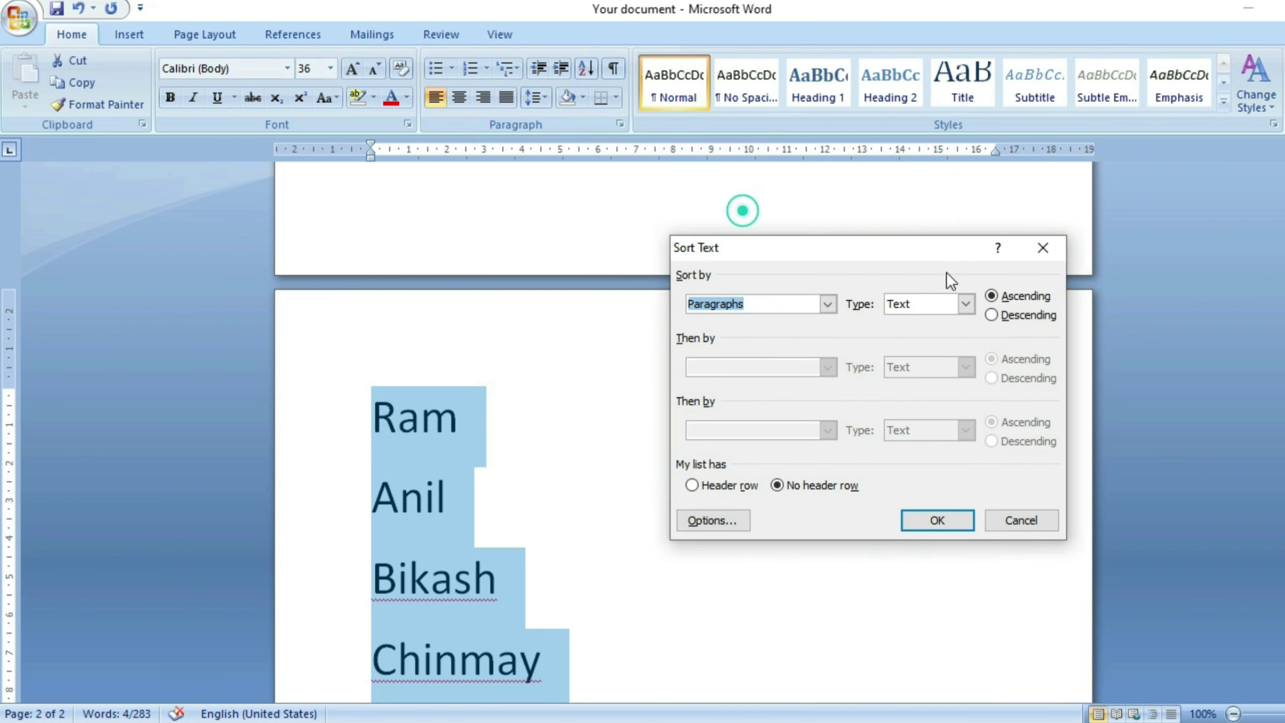
click(1004, 296)
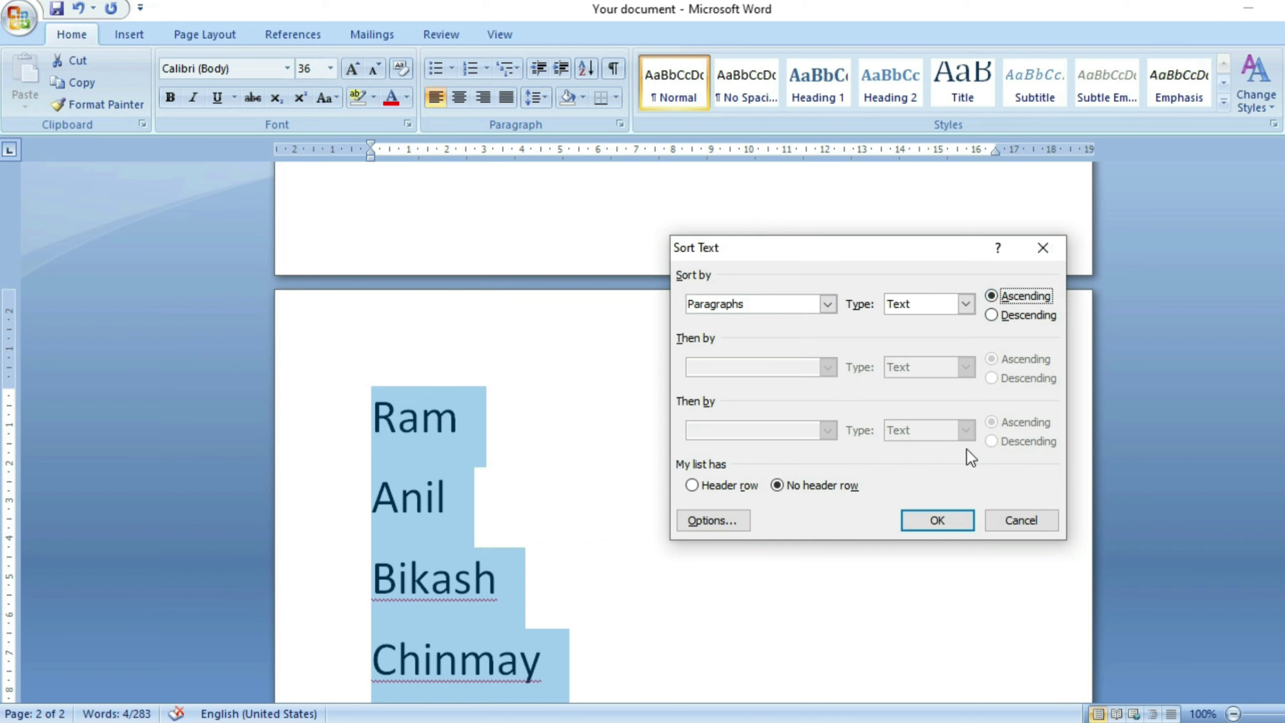
click(956, 517)
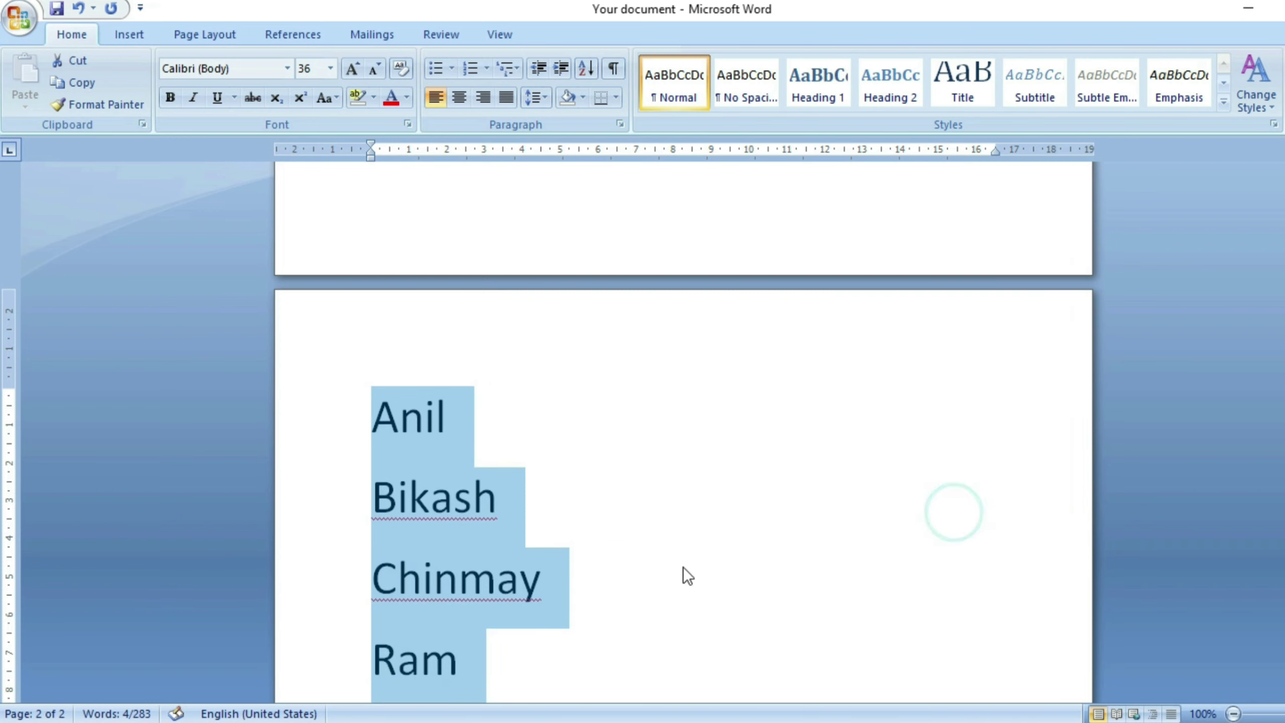
click(598, 590)
Re-sort the names in descending order: Ram, Chinmay, Bikash, Anil.
triple_click(495, 416)
triple_click(549, 514)
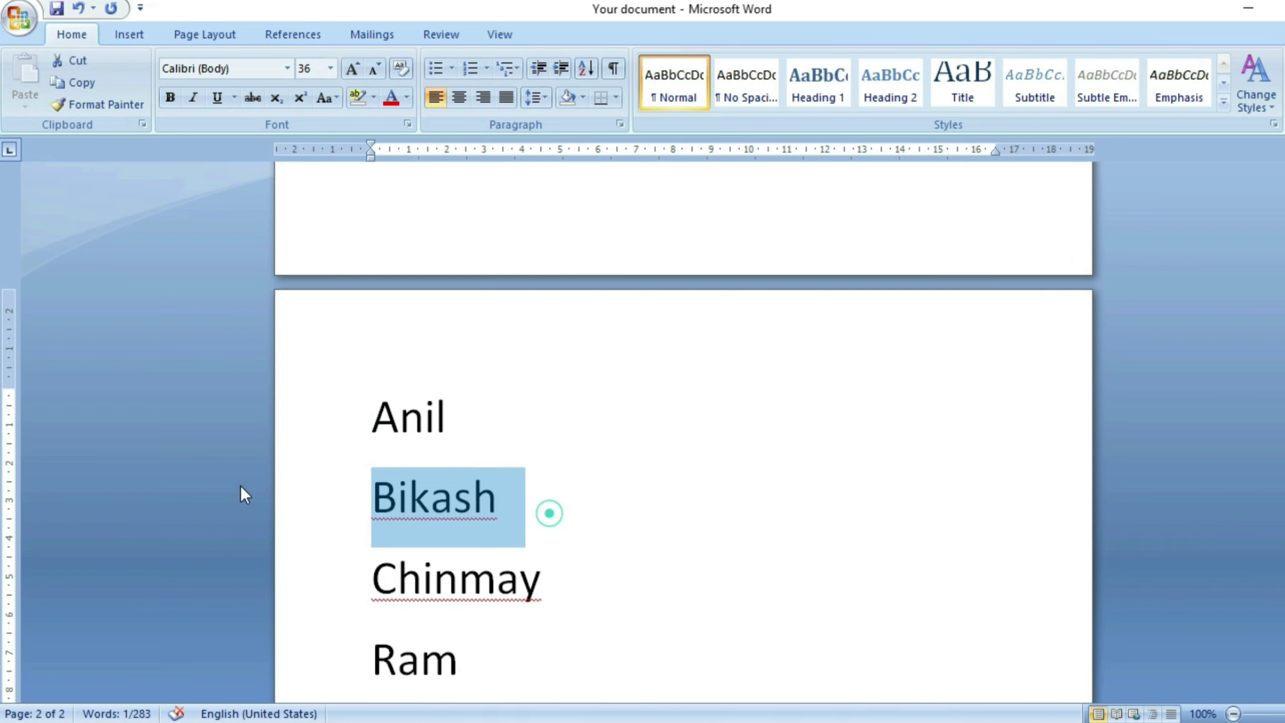
triple_click(655, 589)
triple_click(583, 666)
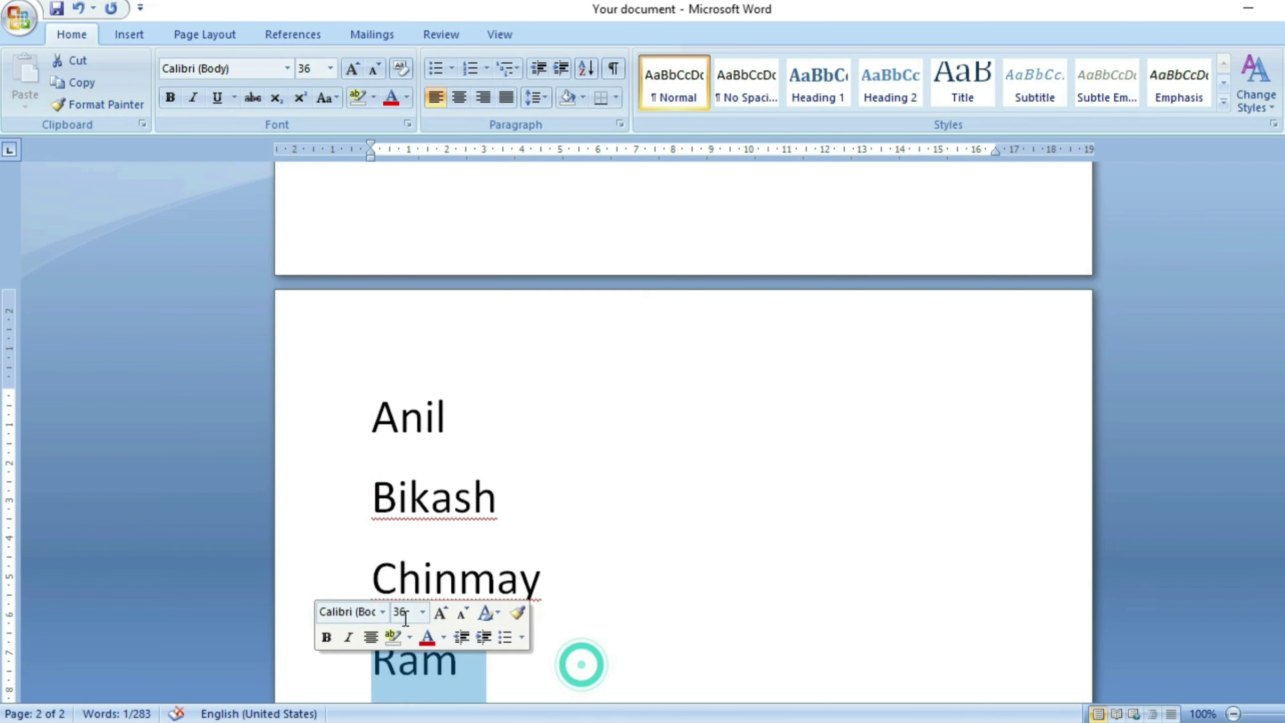
scroll(448, 603, down, 3)
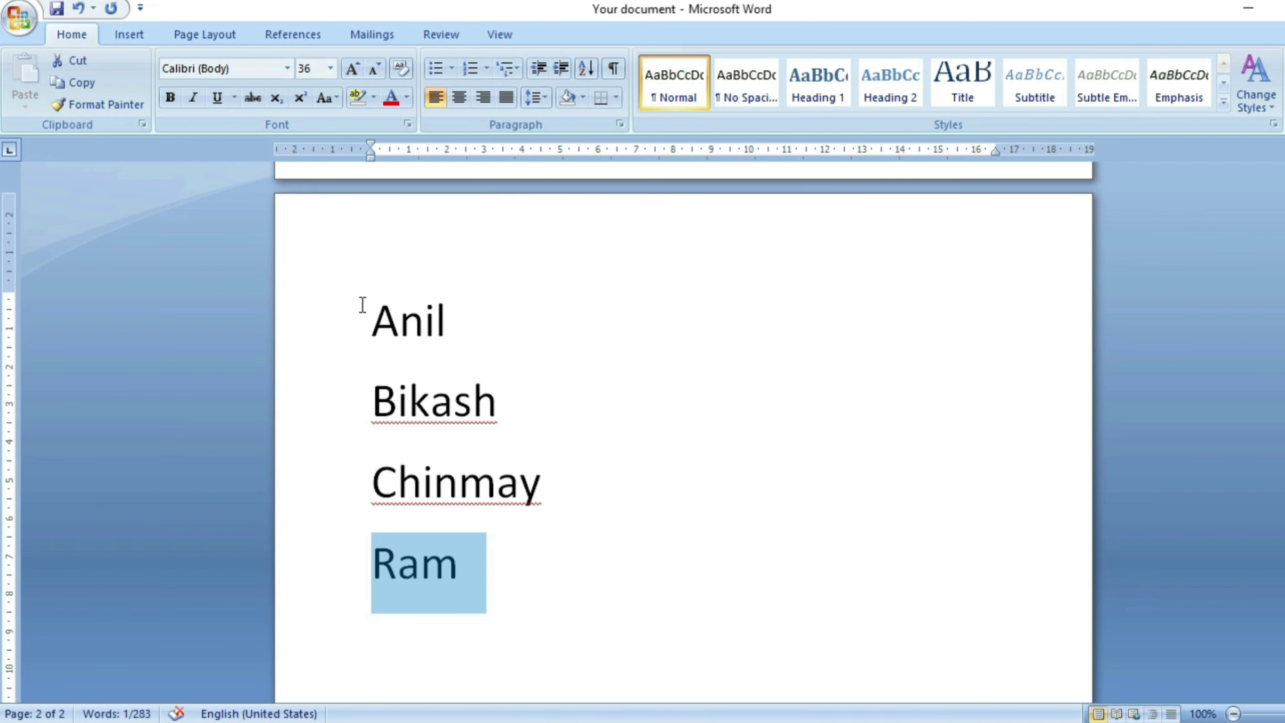
drag(368, 301, 539, 612)
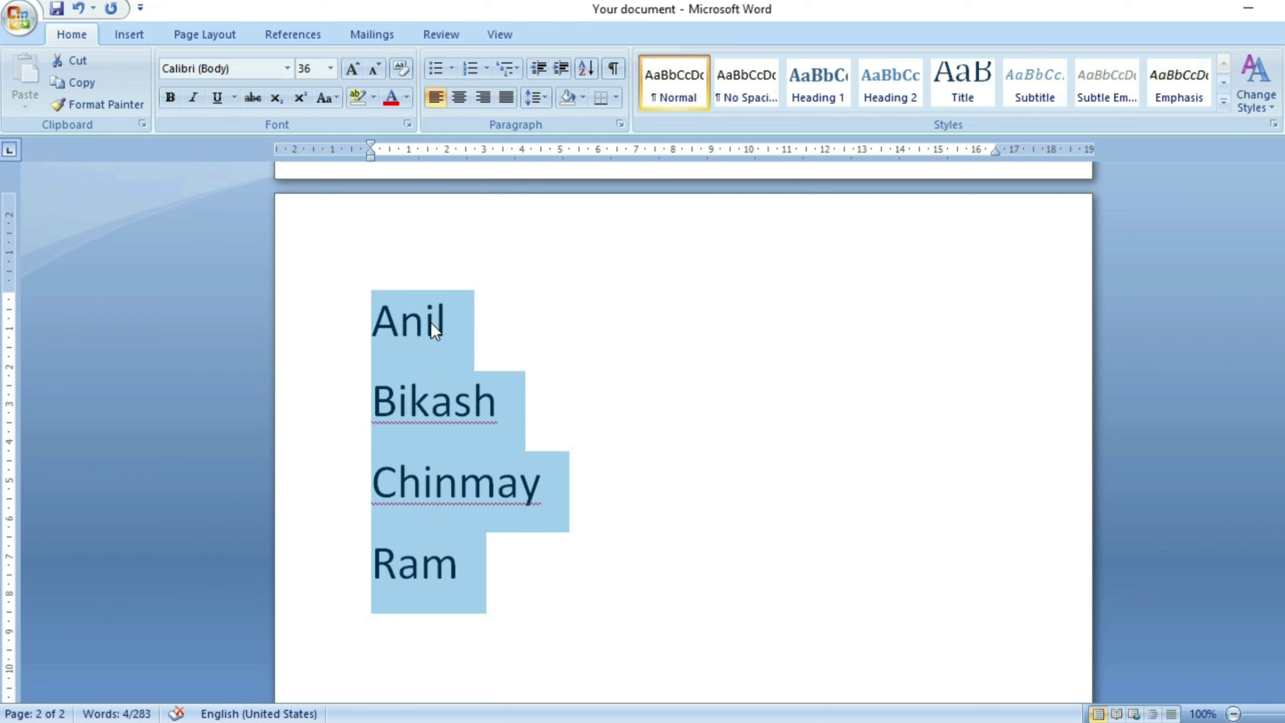
click(586, 68)
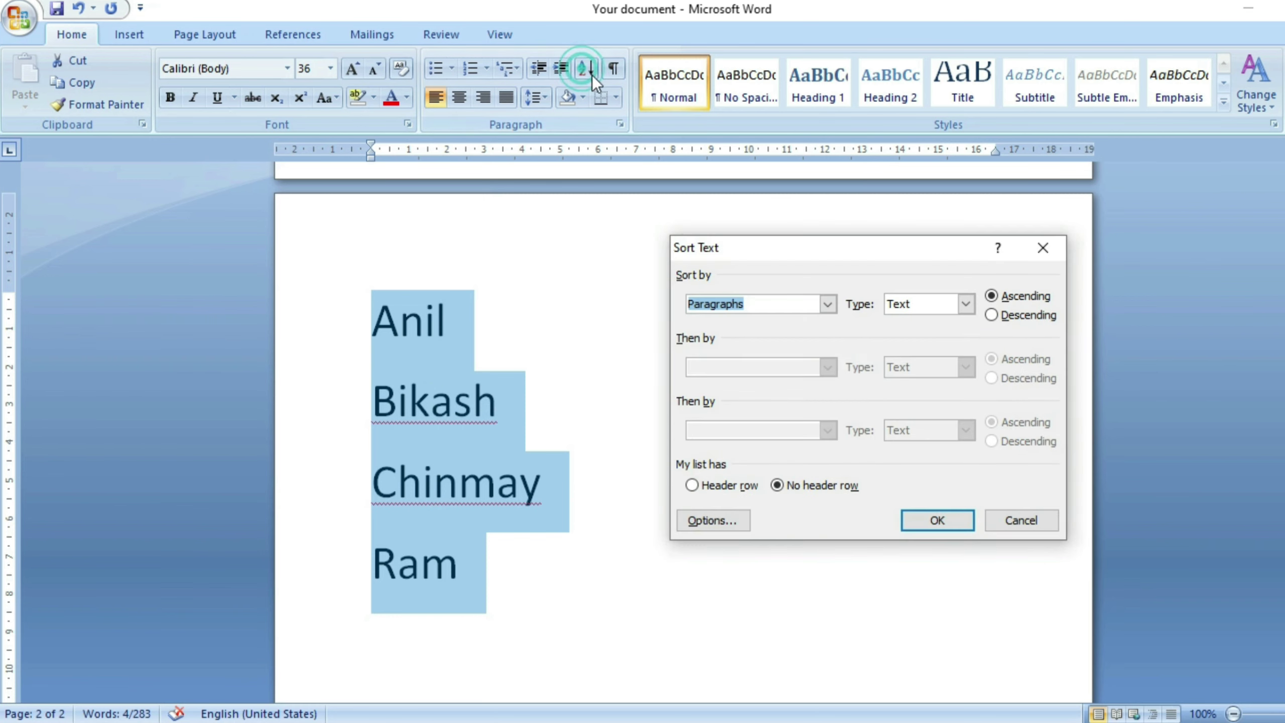
click(1012, 317)
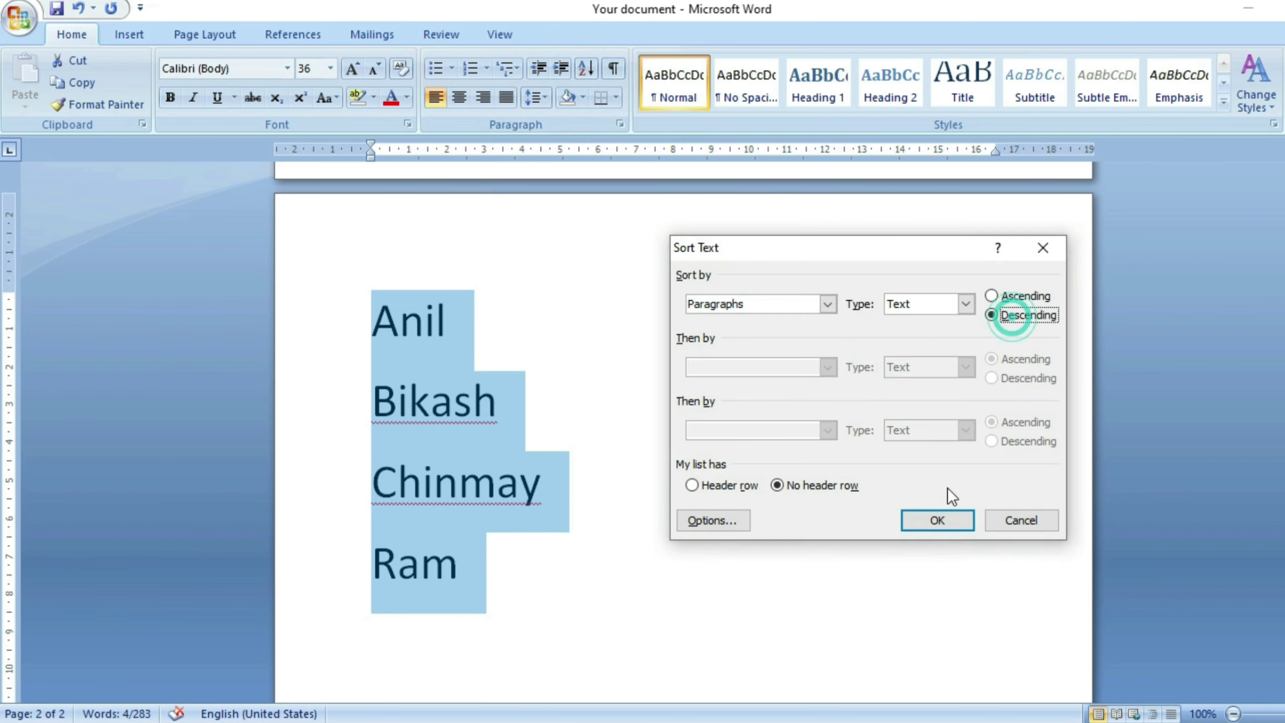
click(947, 518)
click(948, 514)
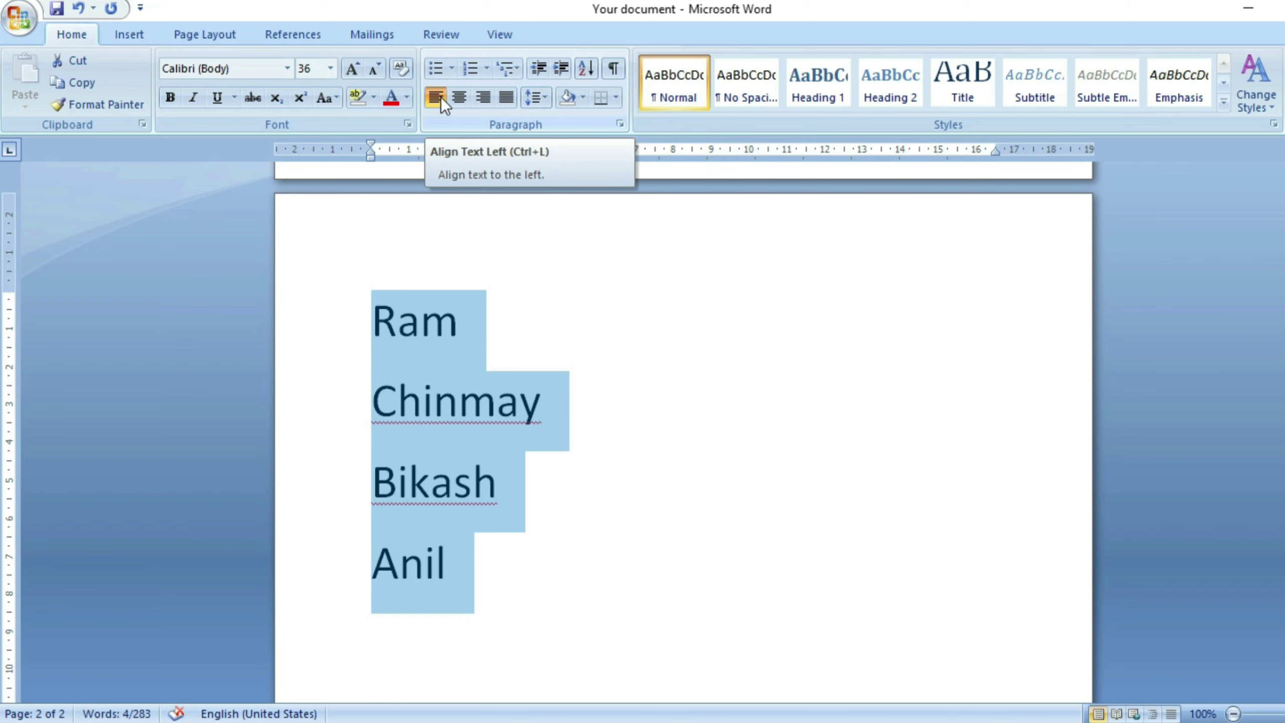
Try centre and right alignment on the names, leaving them left-aligned.
click(460, 98)
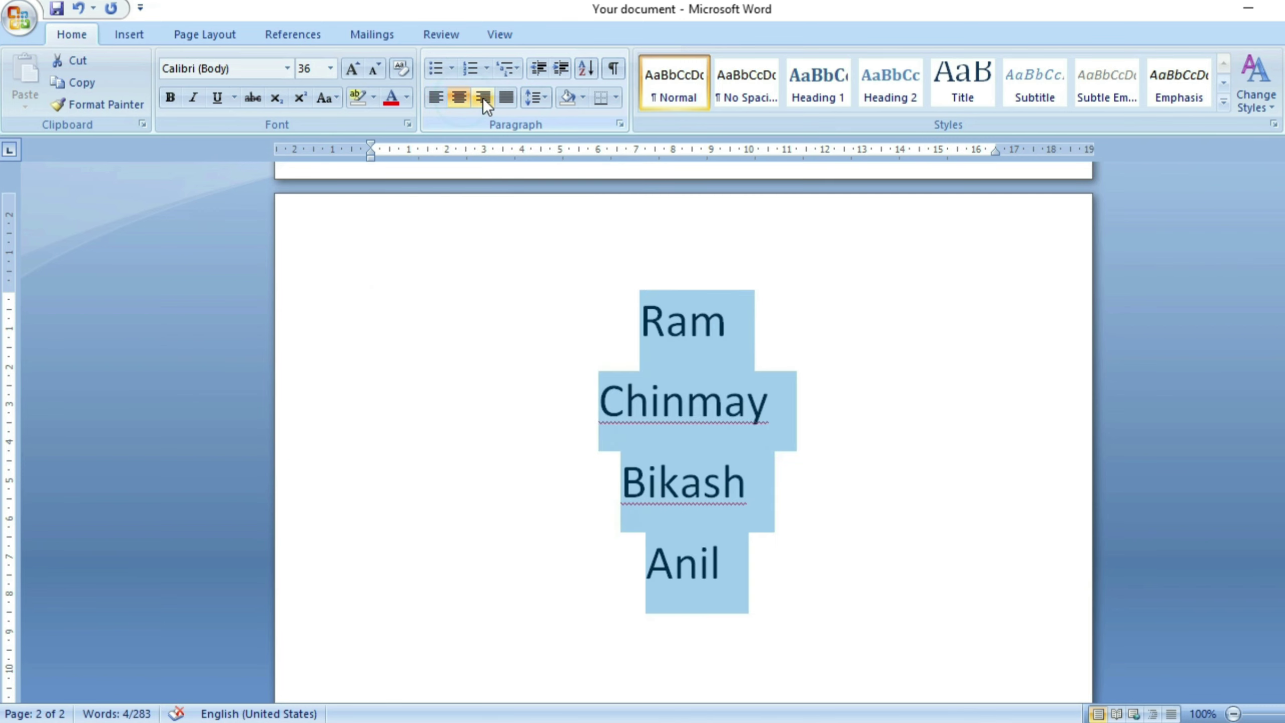
click(483, 98)
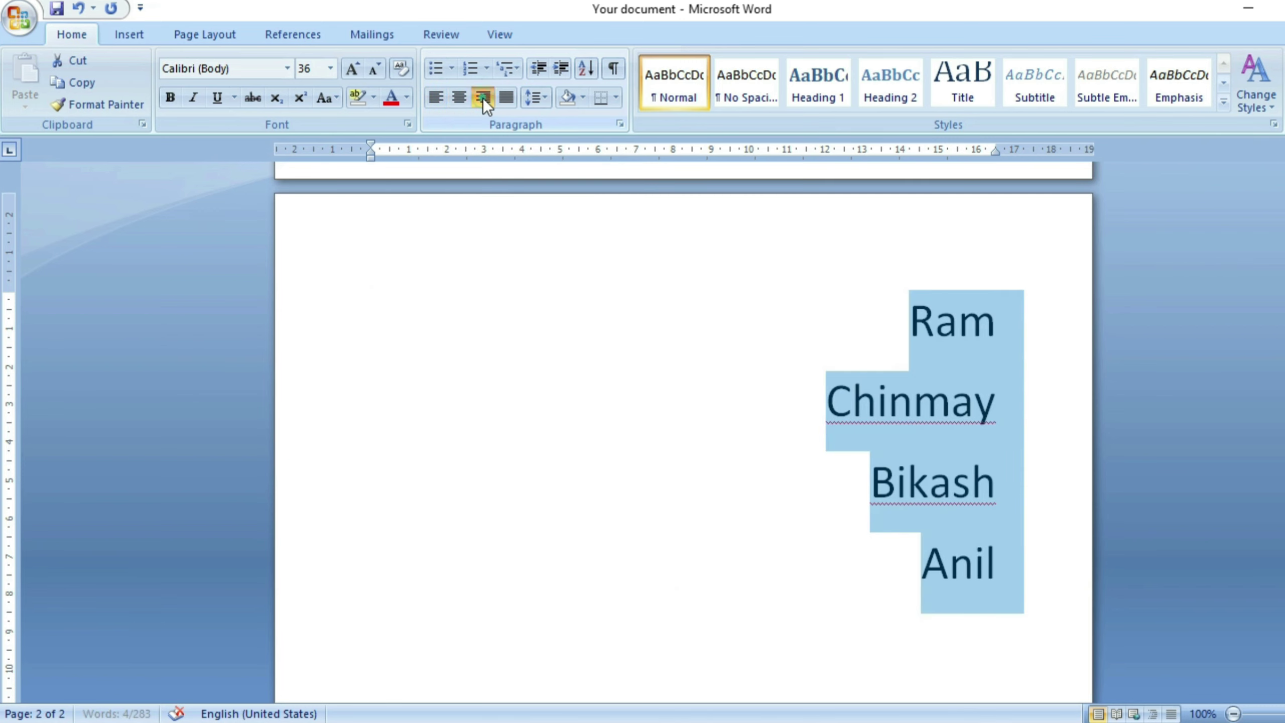
click(431, 100)
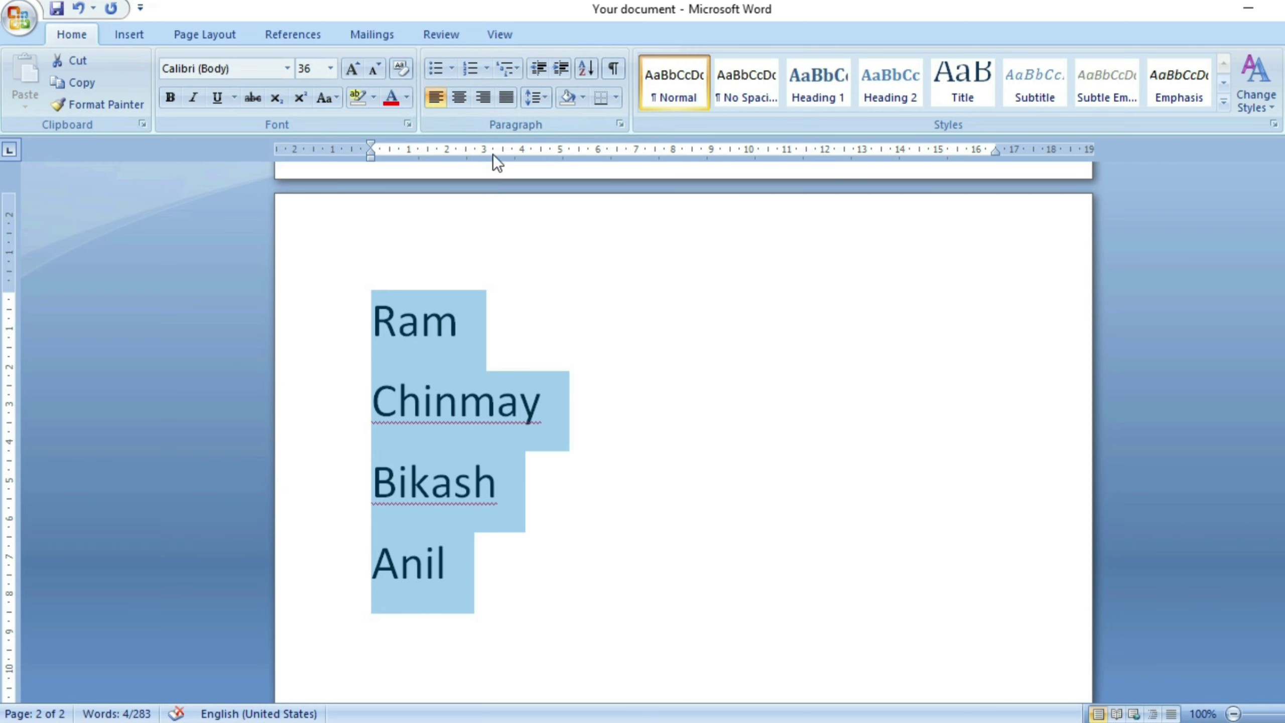
click(459, 98)
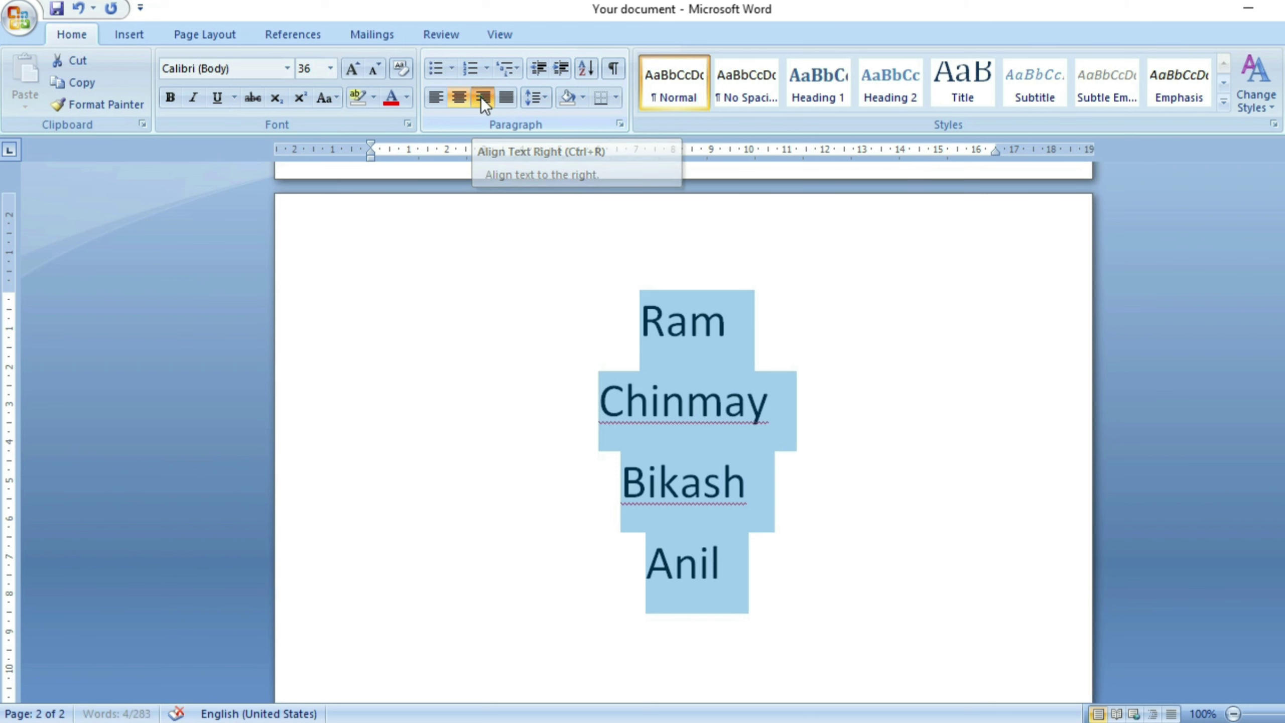
click(483, 98)
click(444, 96)
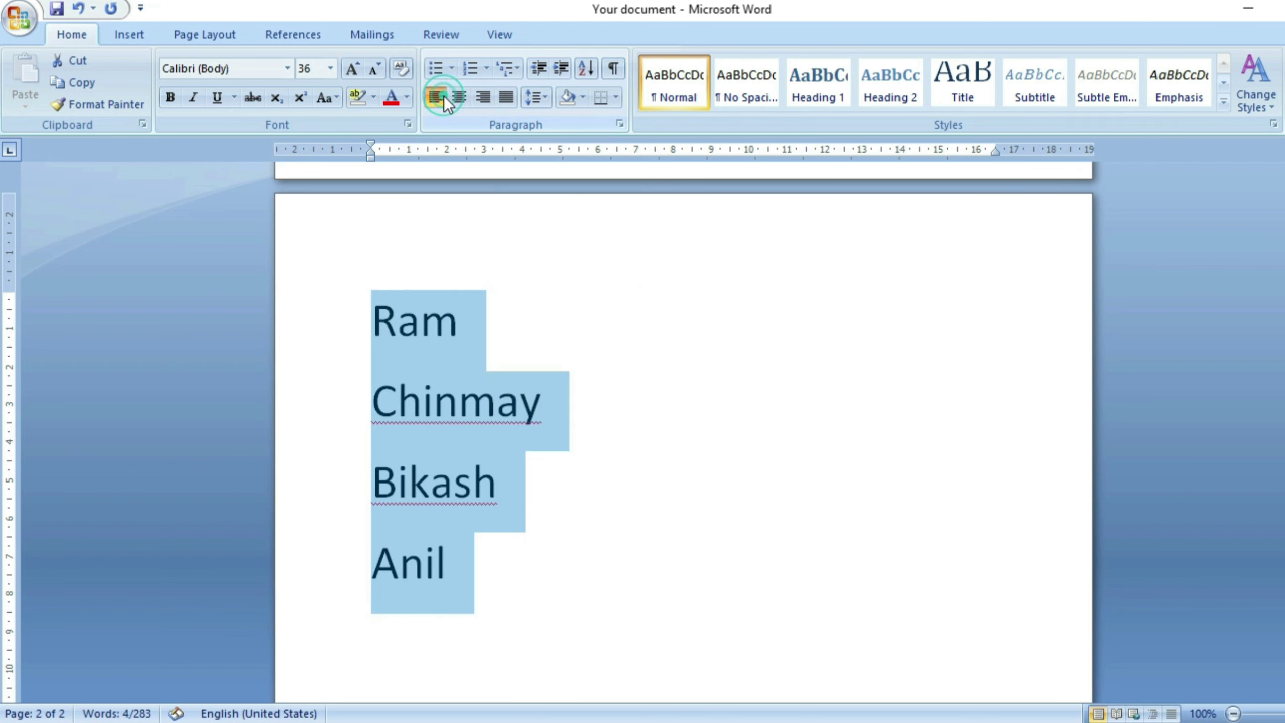
Justify the sample paragraphs from the start of the document.
scroll(679, 321, up, 5)
scroll(678, 322, up, 10)
scroll(679, 321, up, 3)
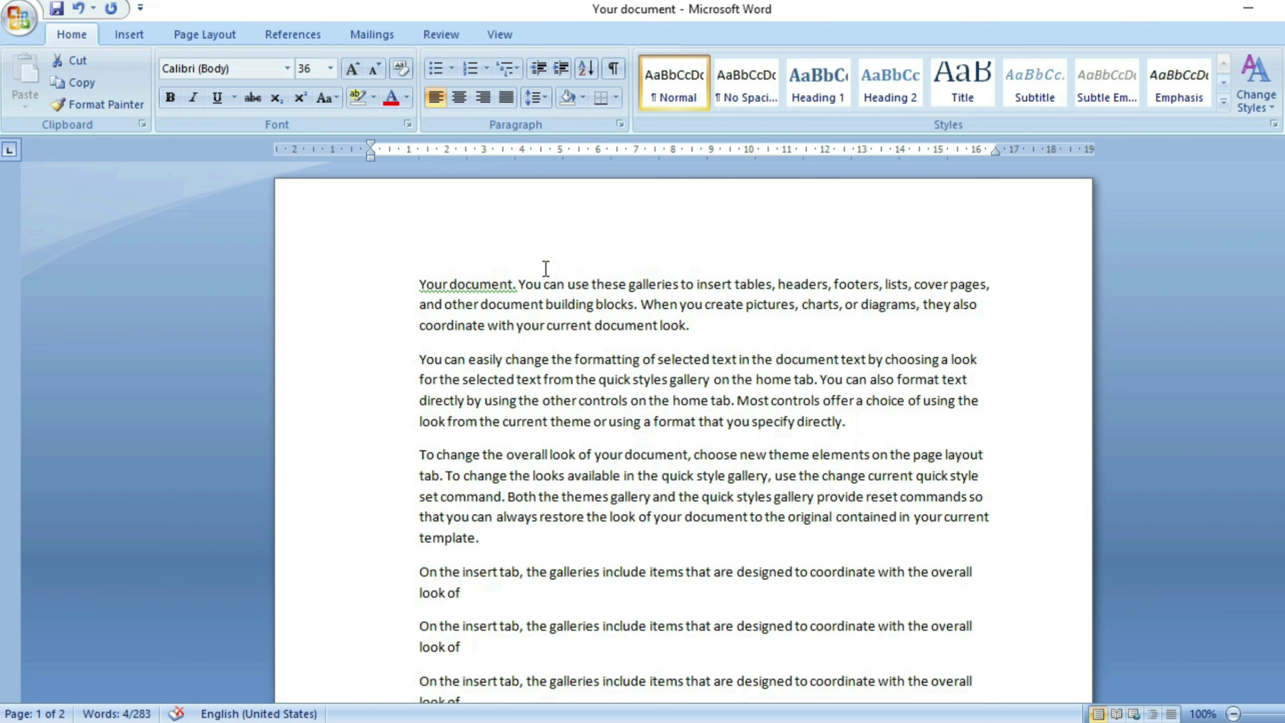
mouse_move(420, 285)
mouse_down()
mouse_move(645, 427)
mouse_move(1018, 581)
mouse_up()
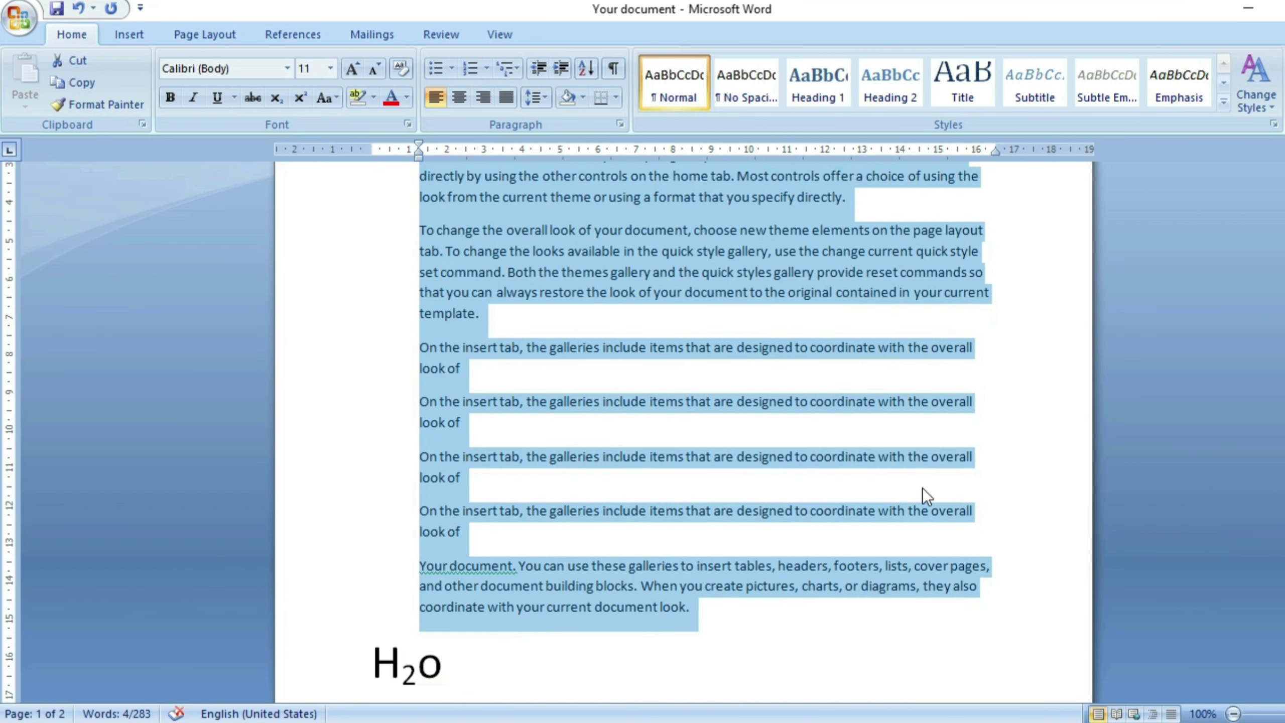
scroll(510, 362, up, 4)
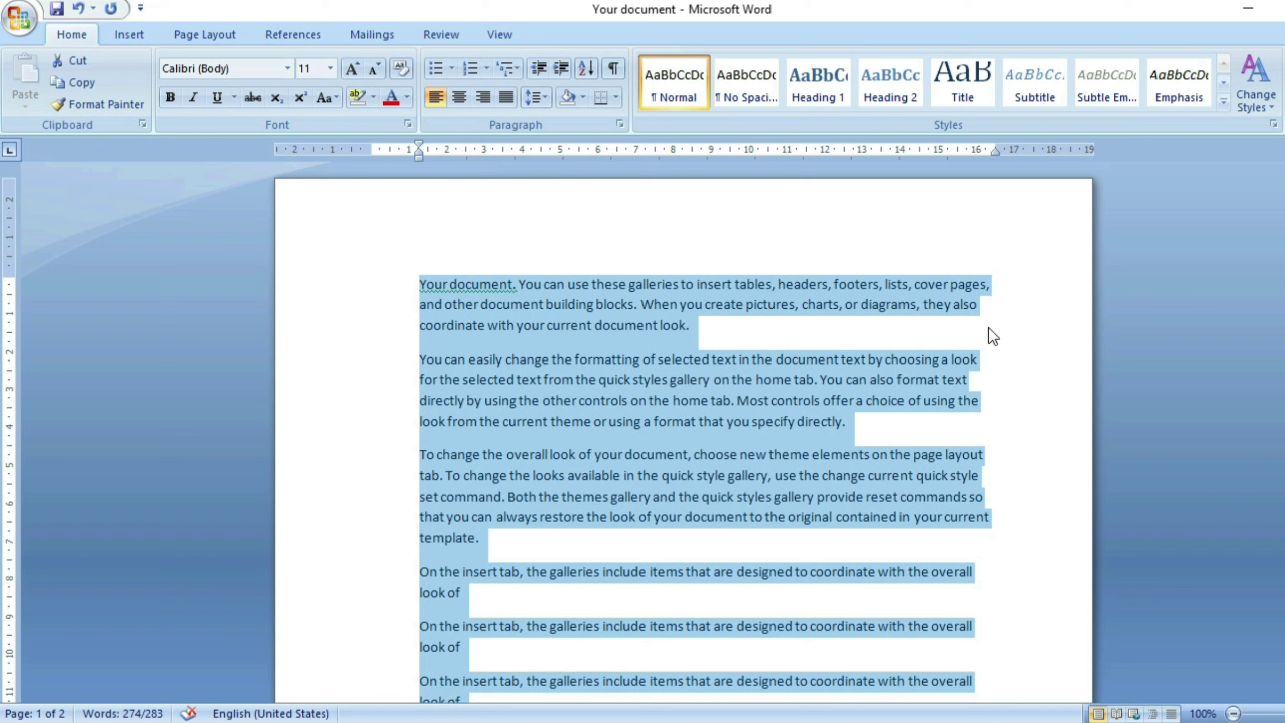
click(998, 317)
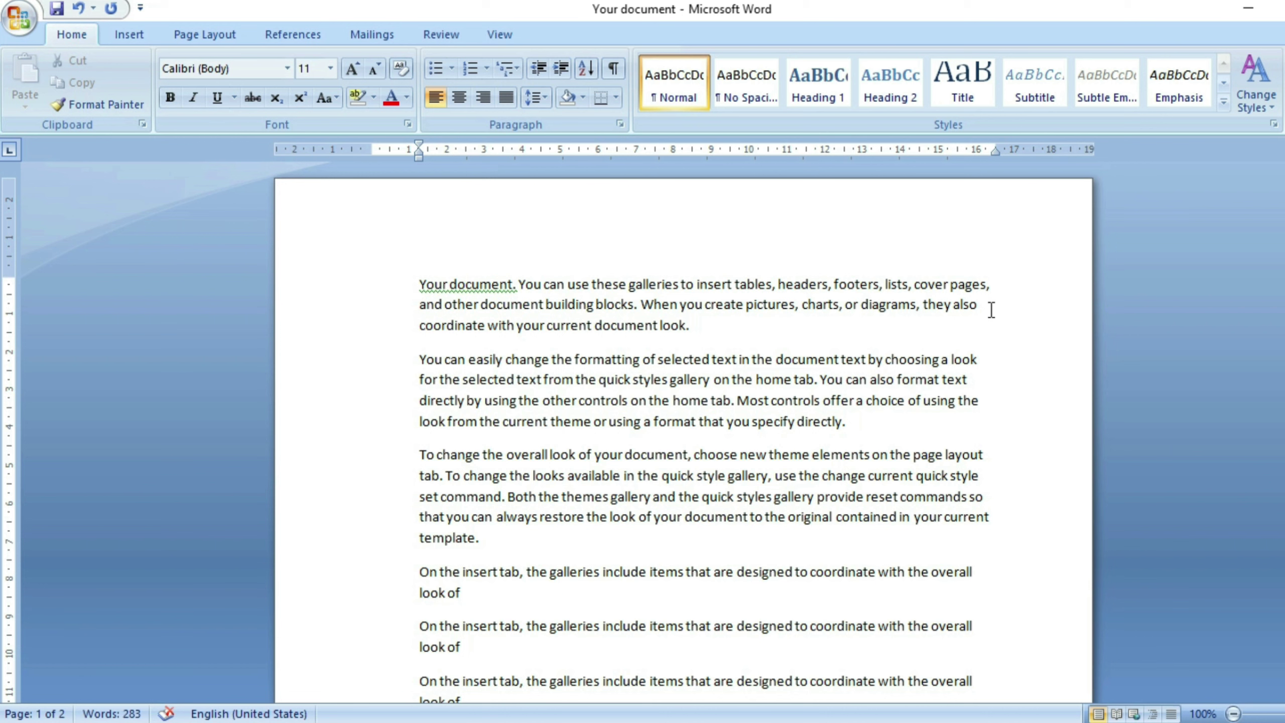
mouse_move(411, 282)
mouse_down()
mouse_move(718, 432)
mouse_move(1002, 673)
mouse_up()
scroll(936, 490, up, 4)
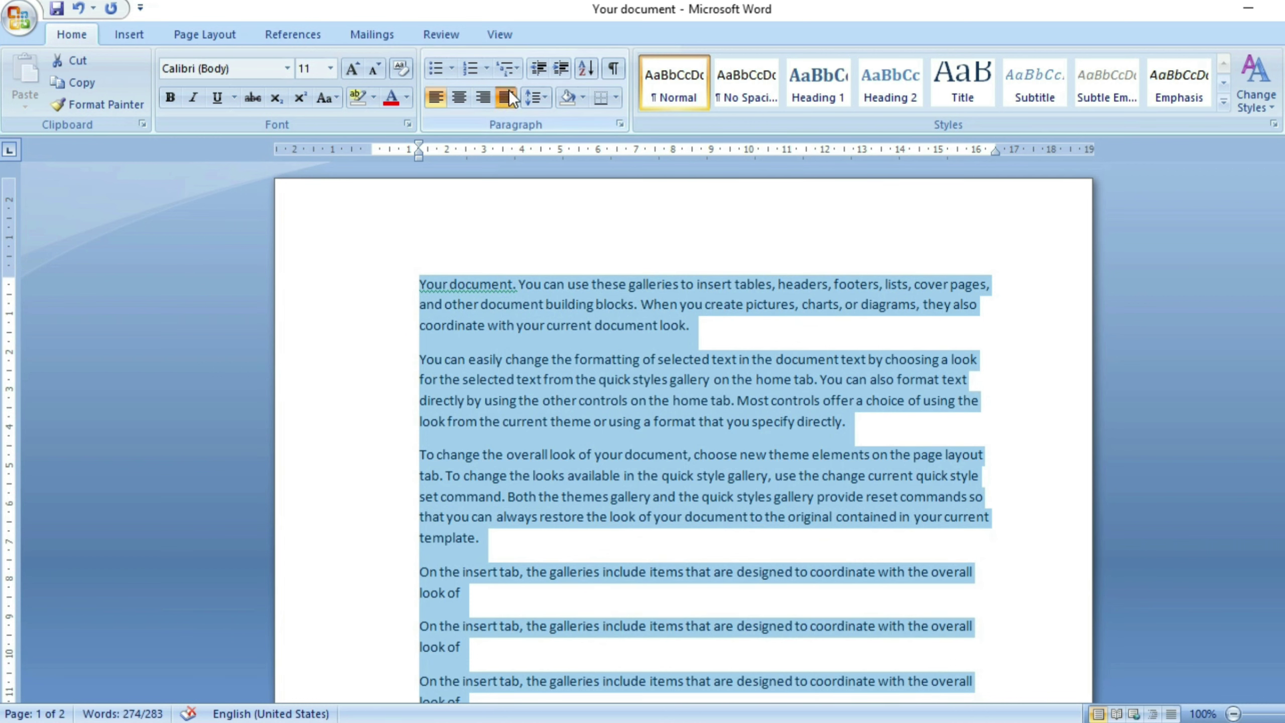
click(506, 97)
click(916, 476)
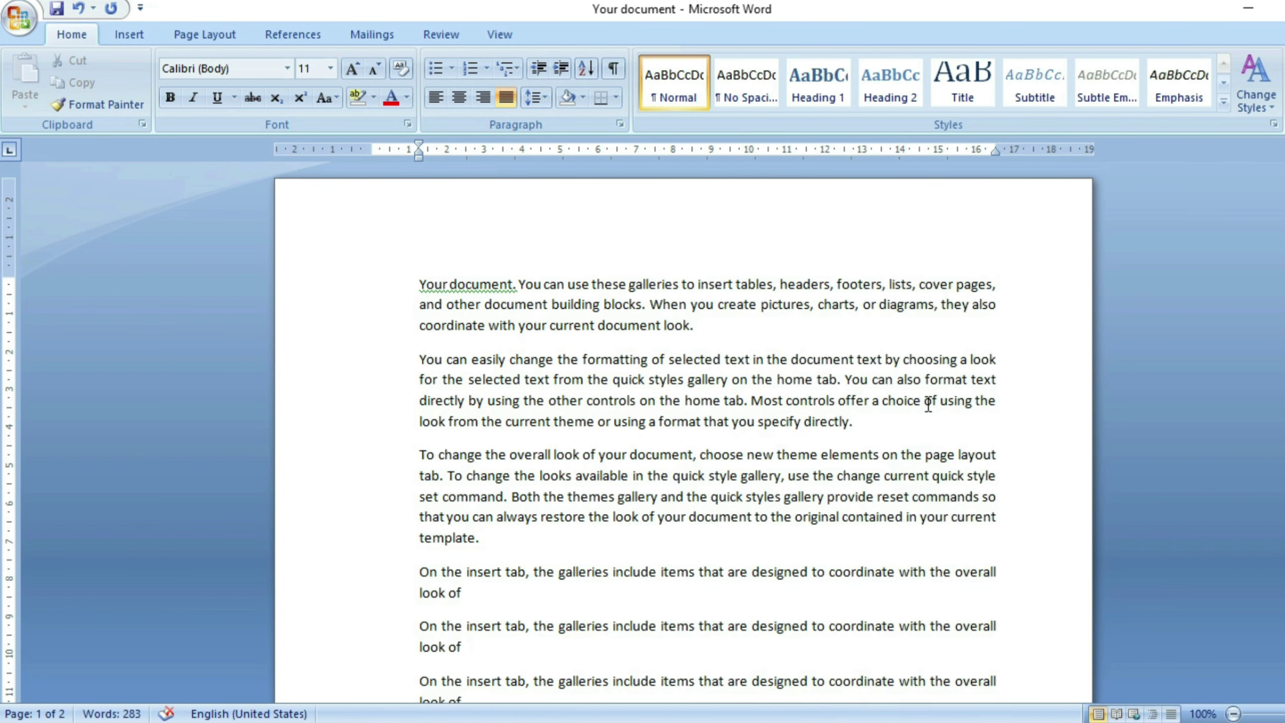
scroll(1012, 355, down, 3)
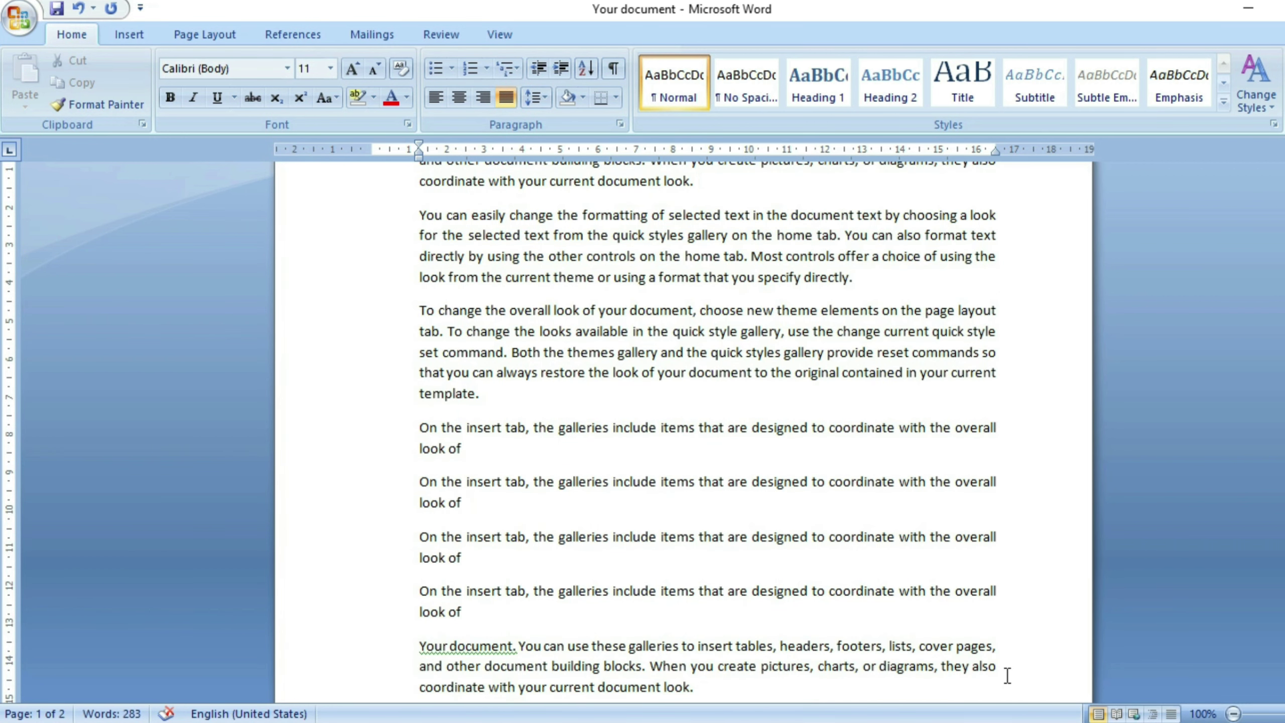
mouse_move(1004, 675)
mouse_down()
mouse_move(439, 150)
mouse_move(353, 167)
mouse_up()
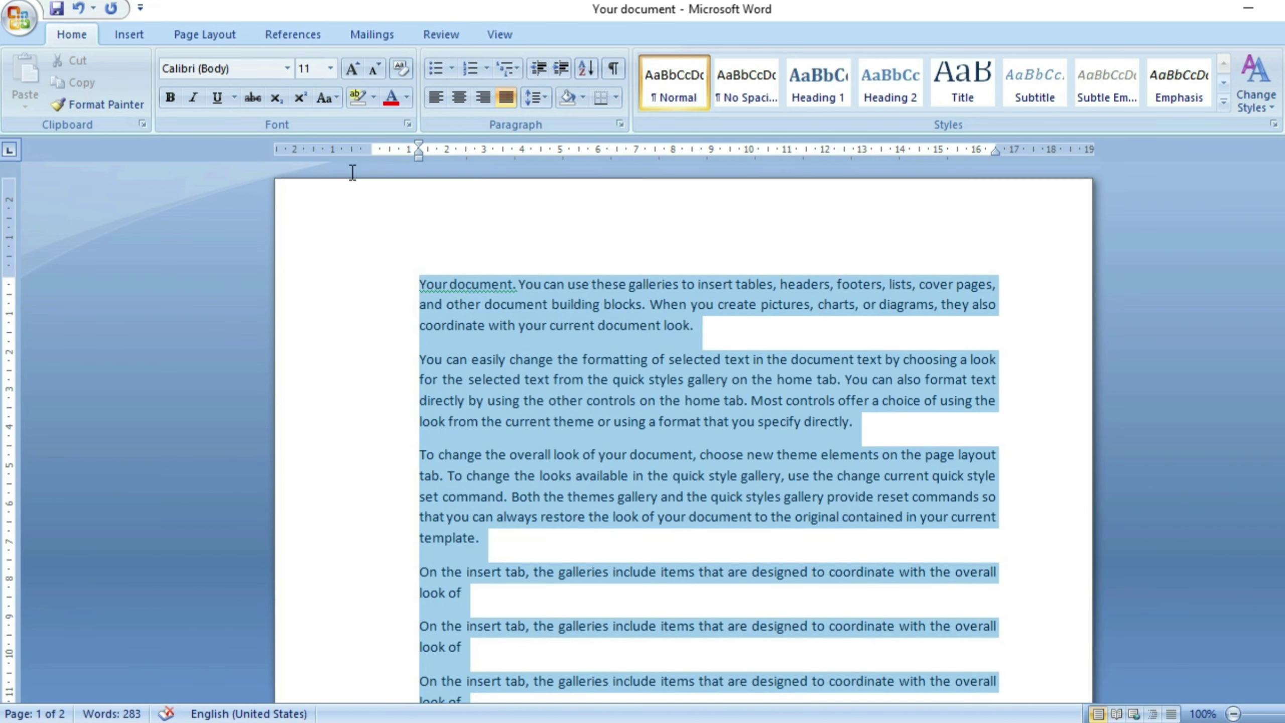
Try 2.5 line spacing on the sample text, then return it to single spacing.
click(545, 95)
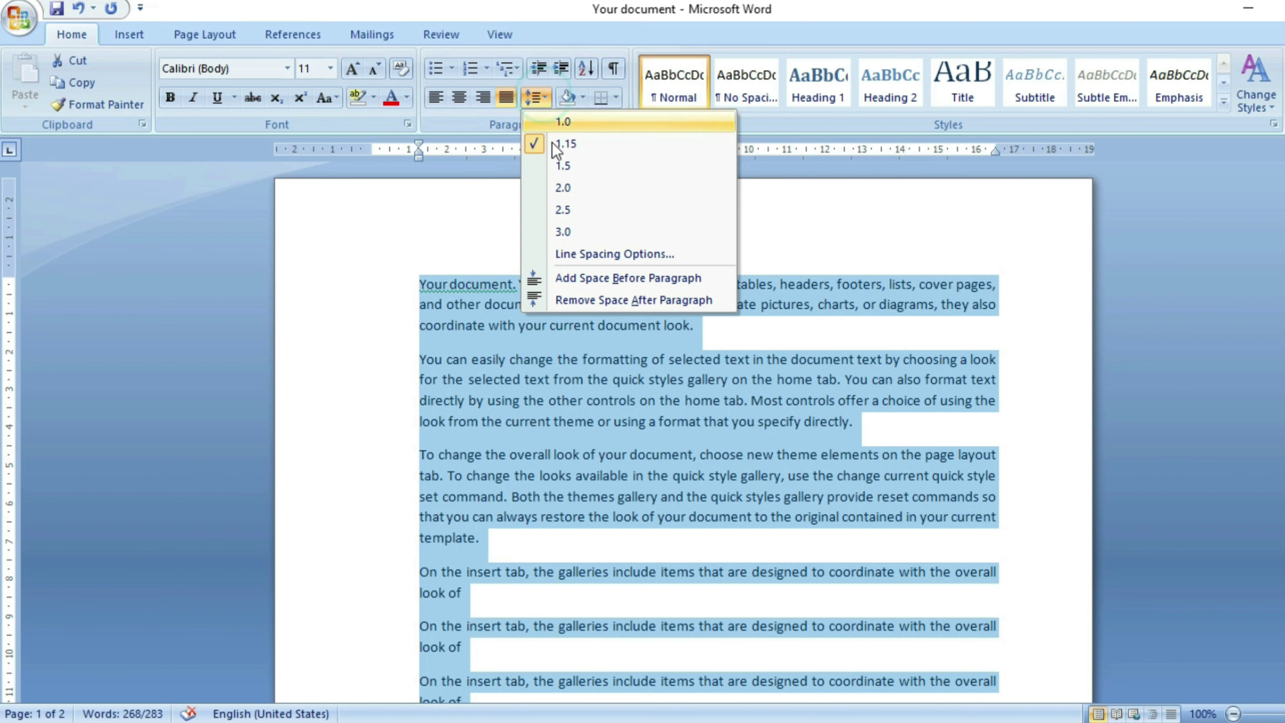
click(563, 208)
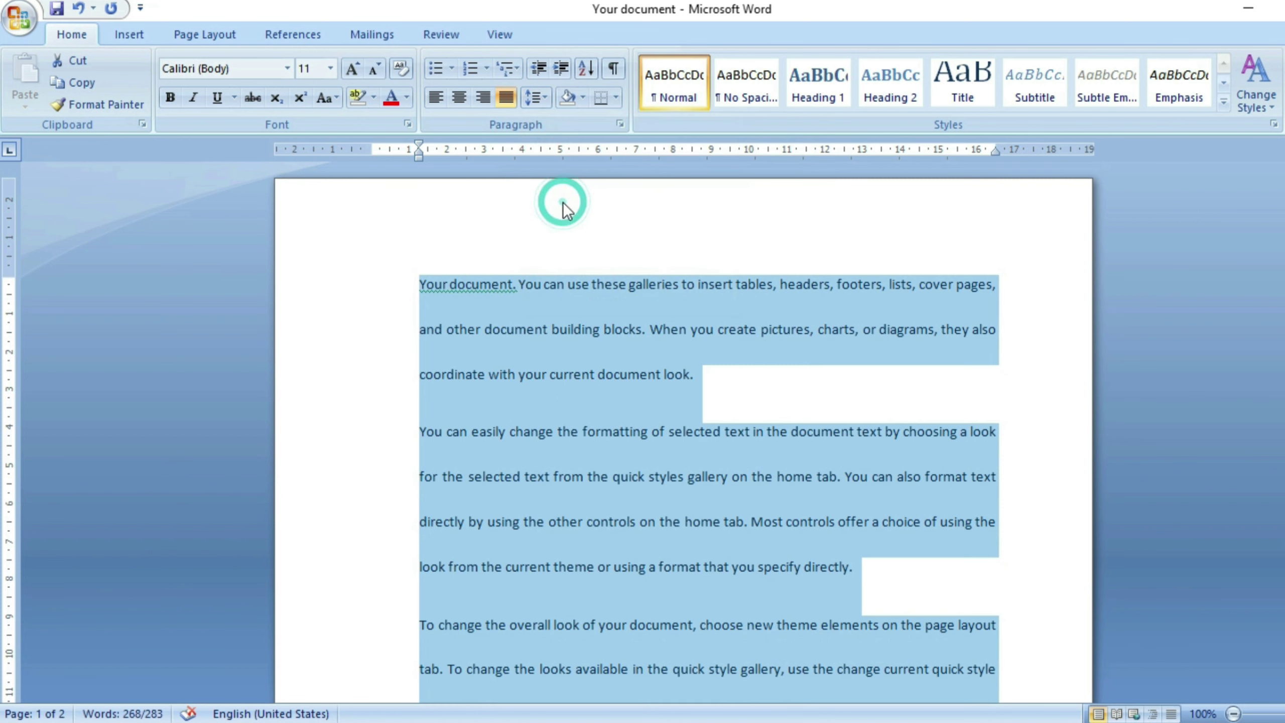
click(535, 97)
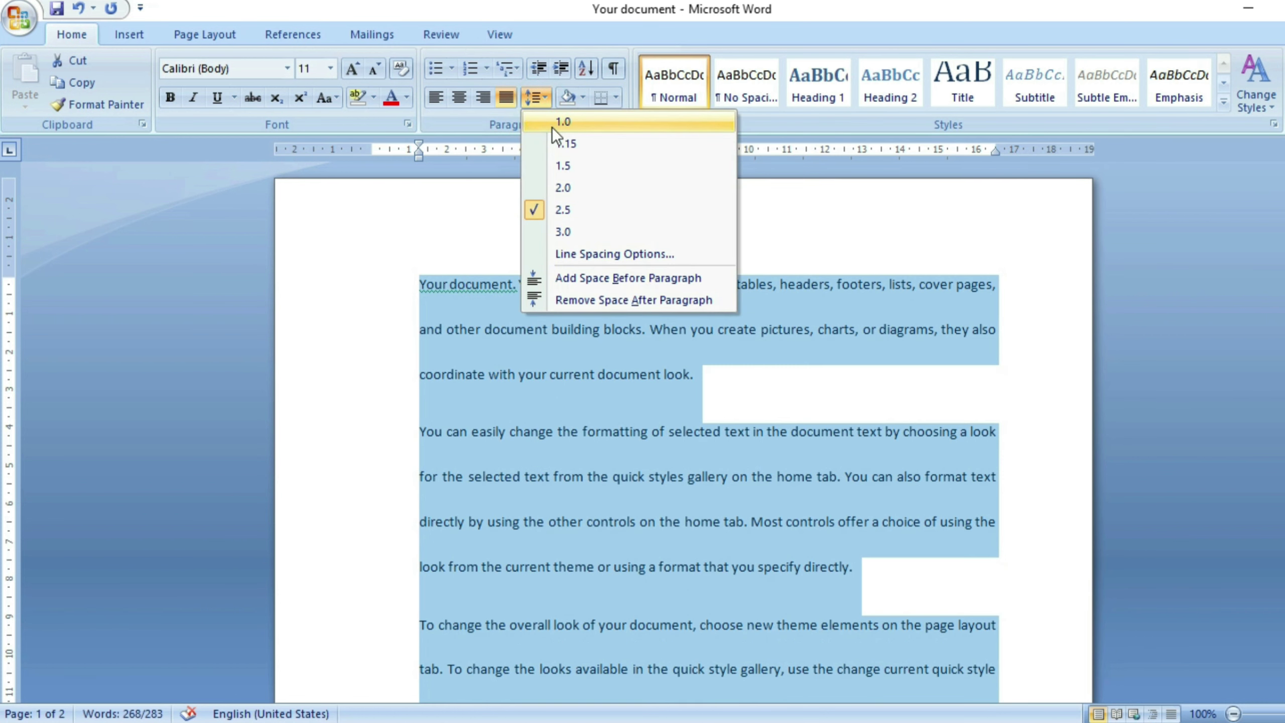
click(552, 127)
click(543, 101)
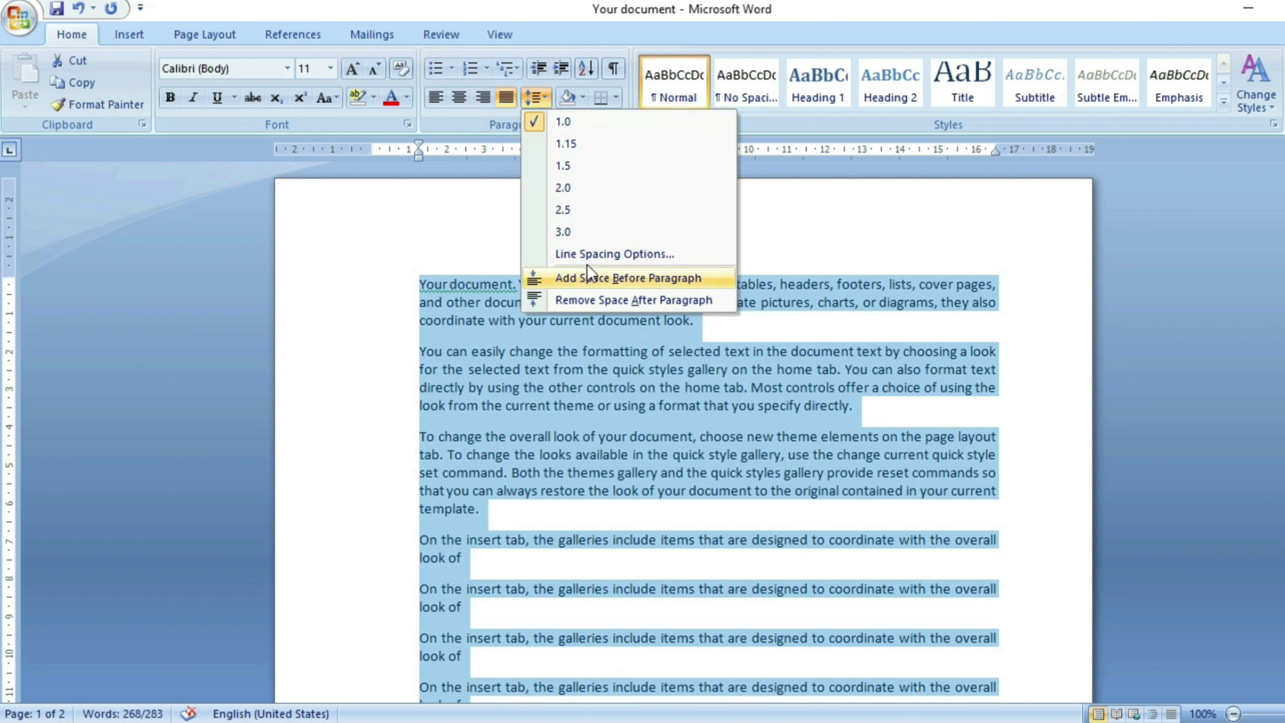
click(495, 219)
Remove and re-add space after paragraphs, try 3.0 spacing, then settle on 1.0.
click(541, 100)
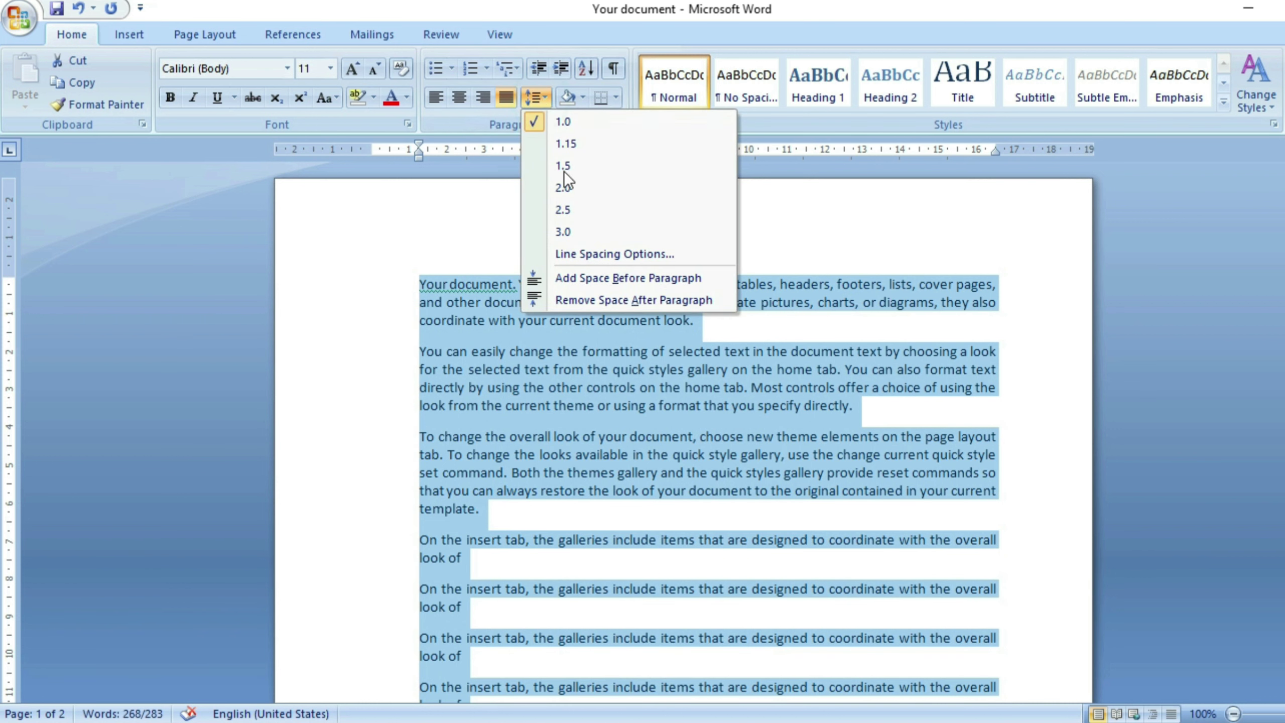
click(602, 304)
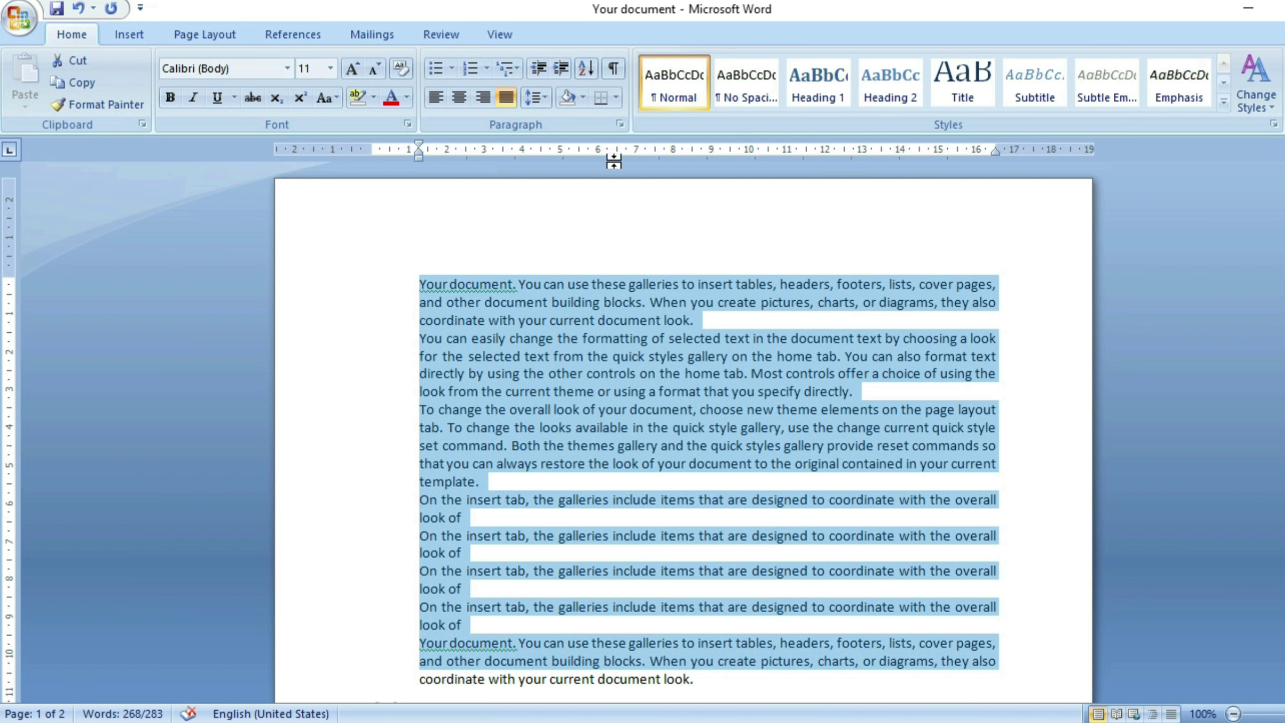
click(540, 96)
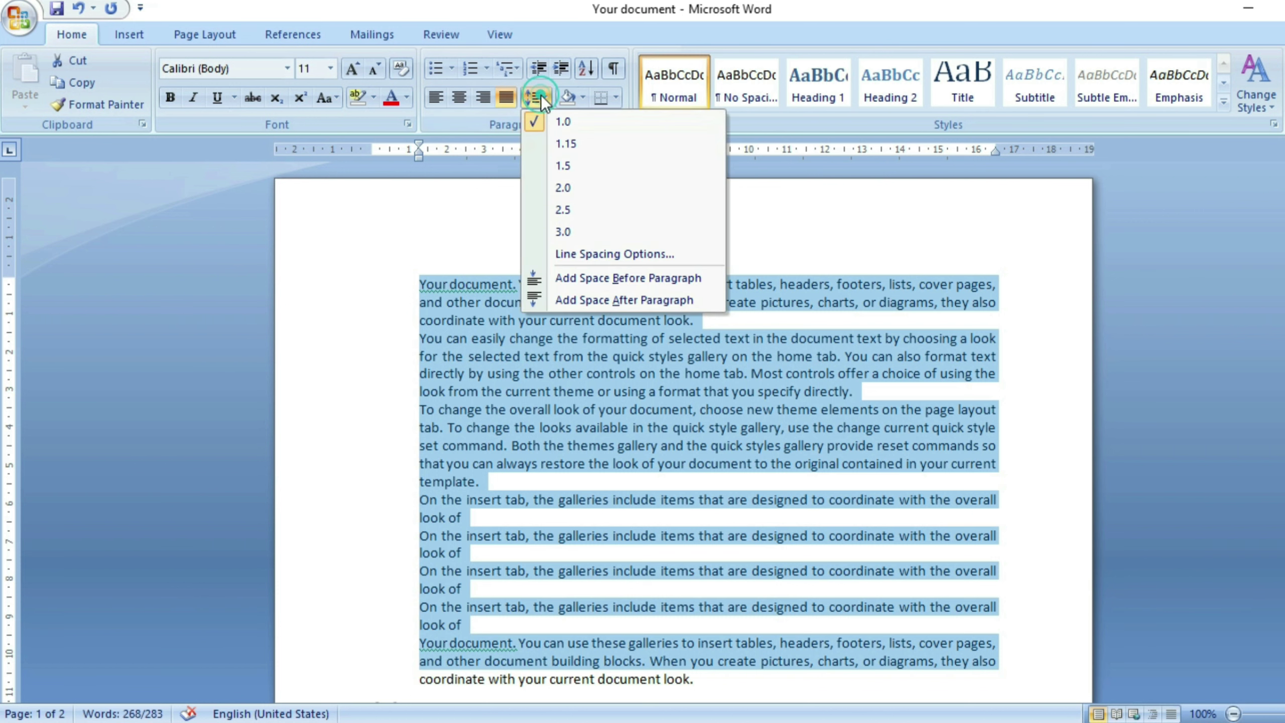
click(612, 299)
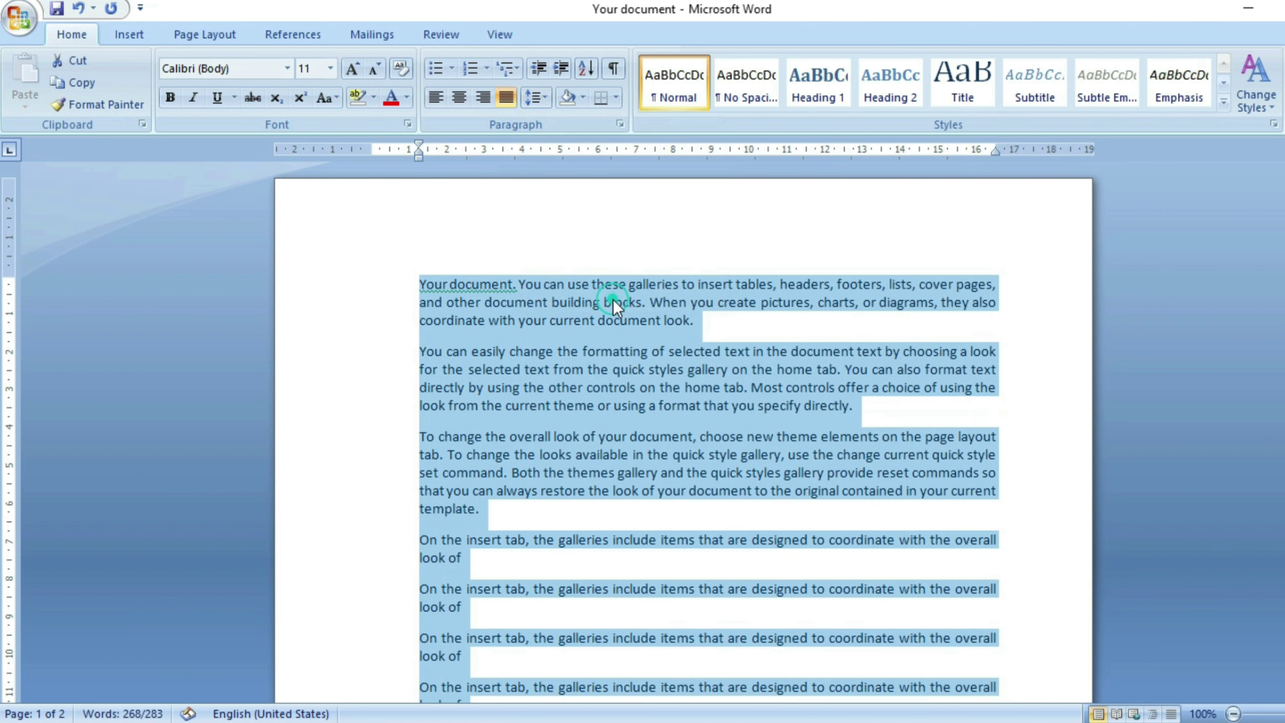
click(543, 96)
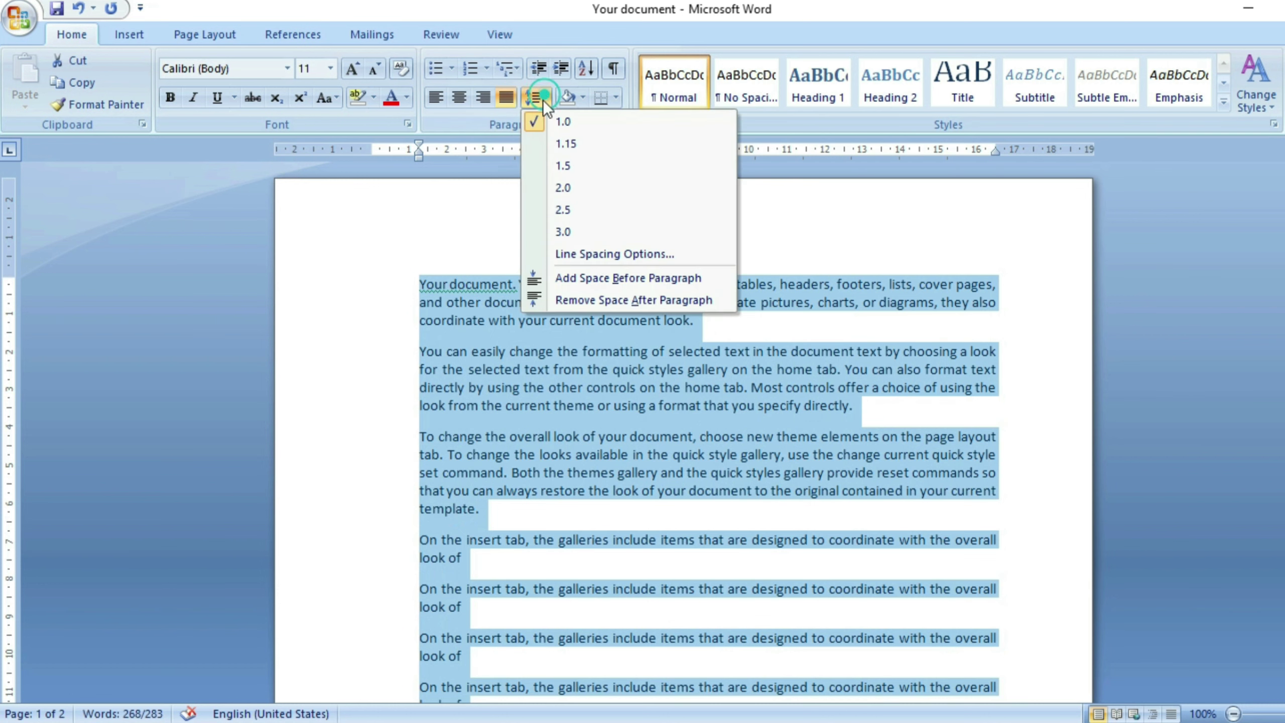
click(563, 231)
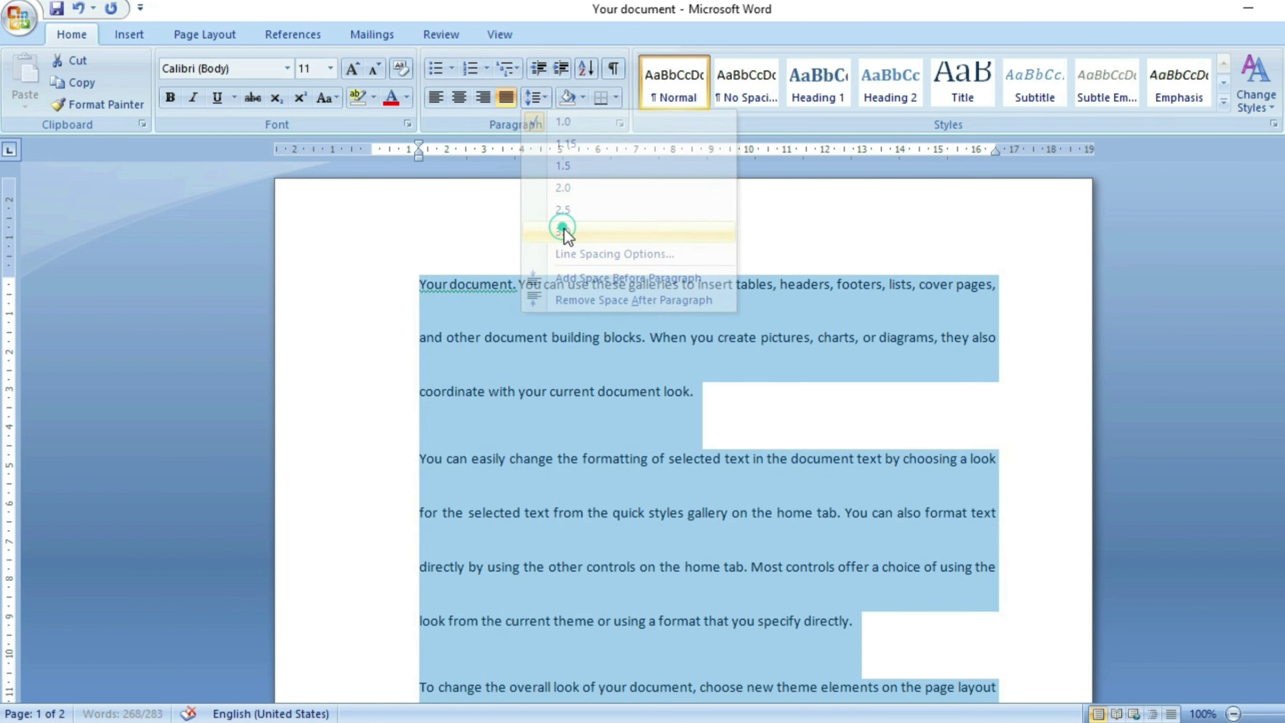
click(536, 94)
click(556, 125)
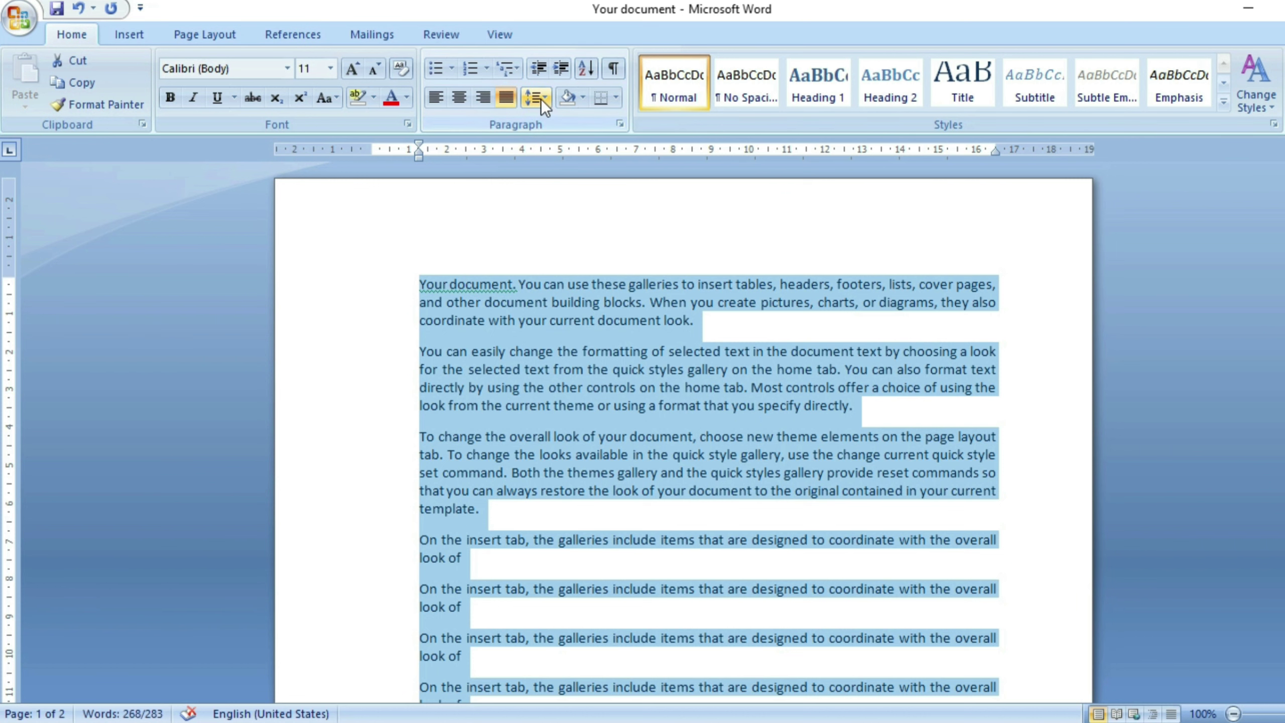
Insert an empty paragraph at the very top of the document.
click(590, 334)
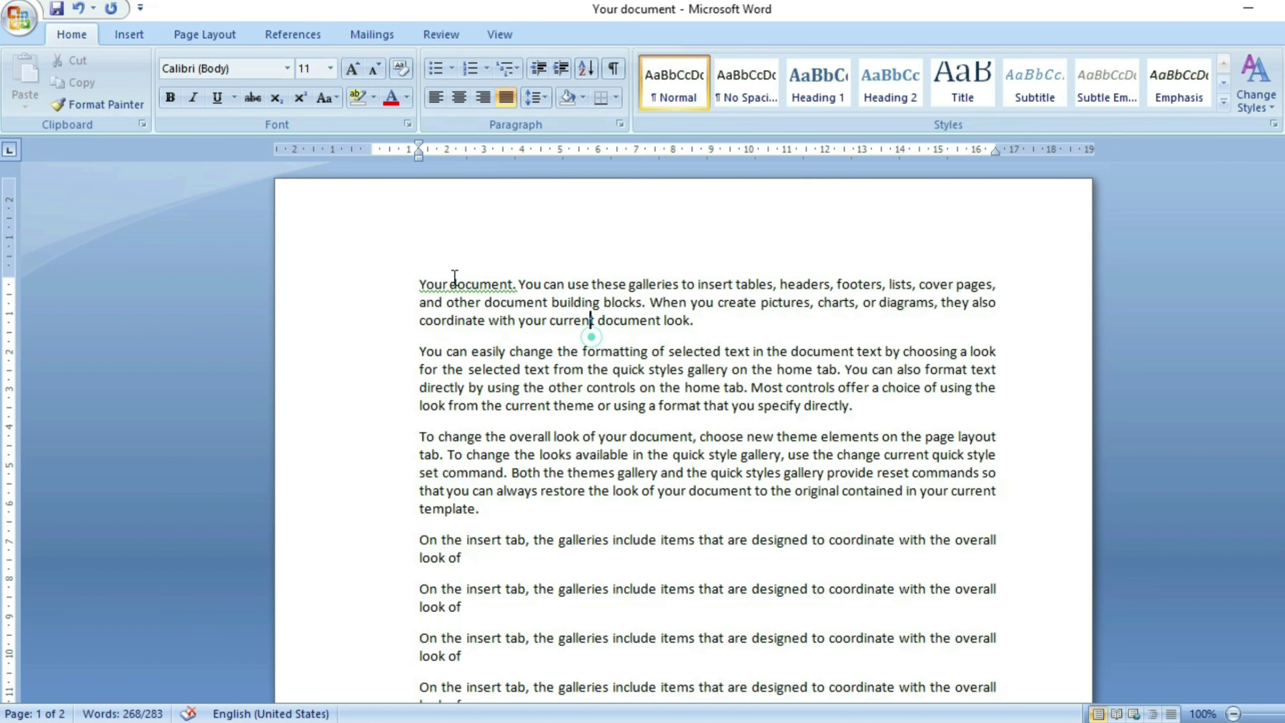
click(419, 284)
key(Return)
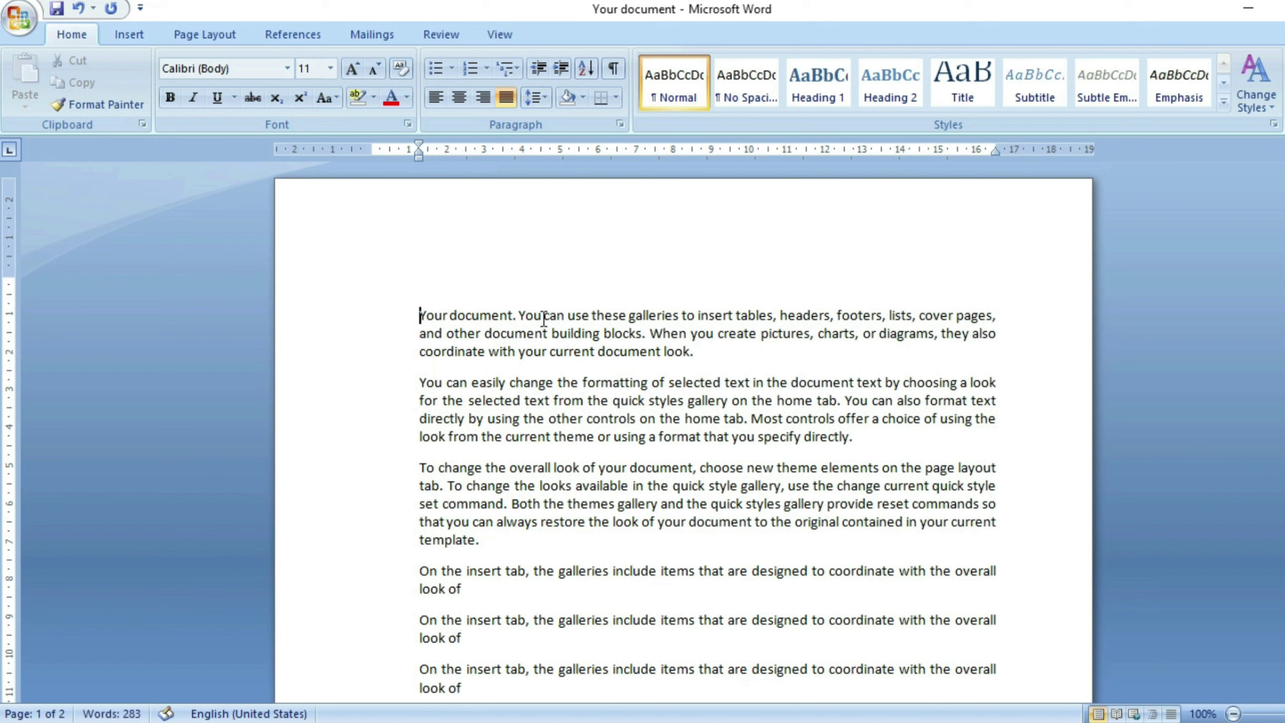
Preview shading and highlight colours on the first paragraph unapplied, then add another blank line above it.
click(617, 333)
click(583, 97)
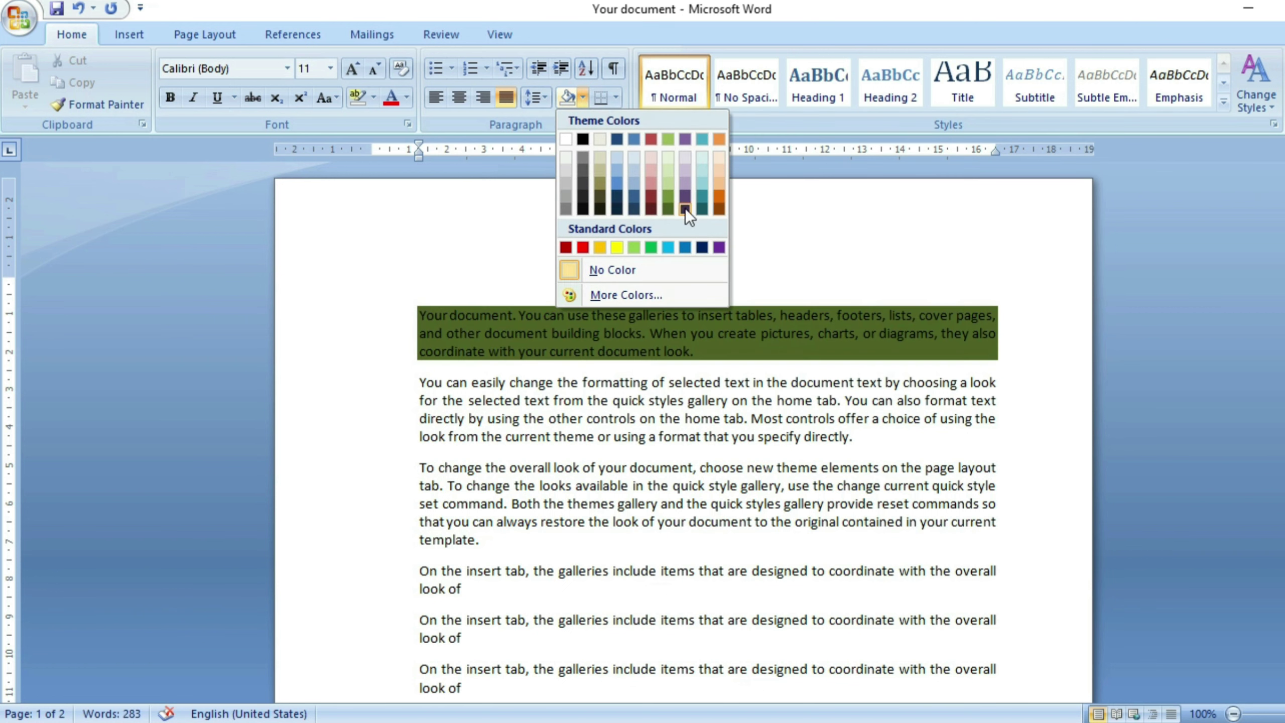
click(603, 370)
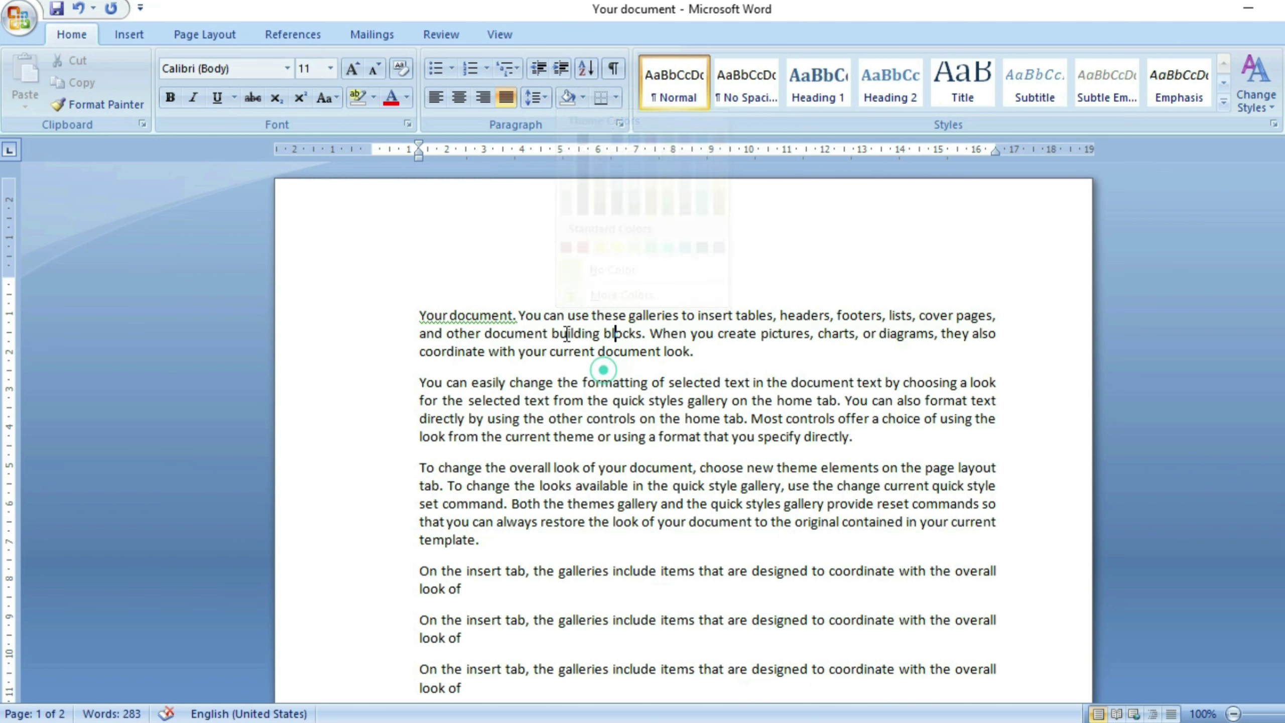
click(374, 96)
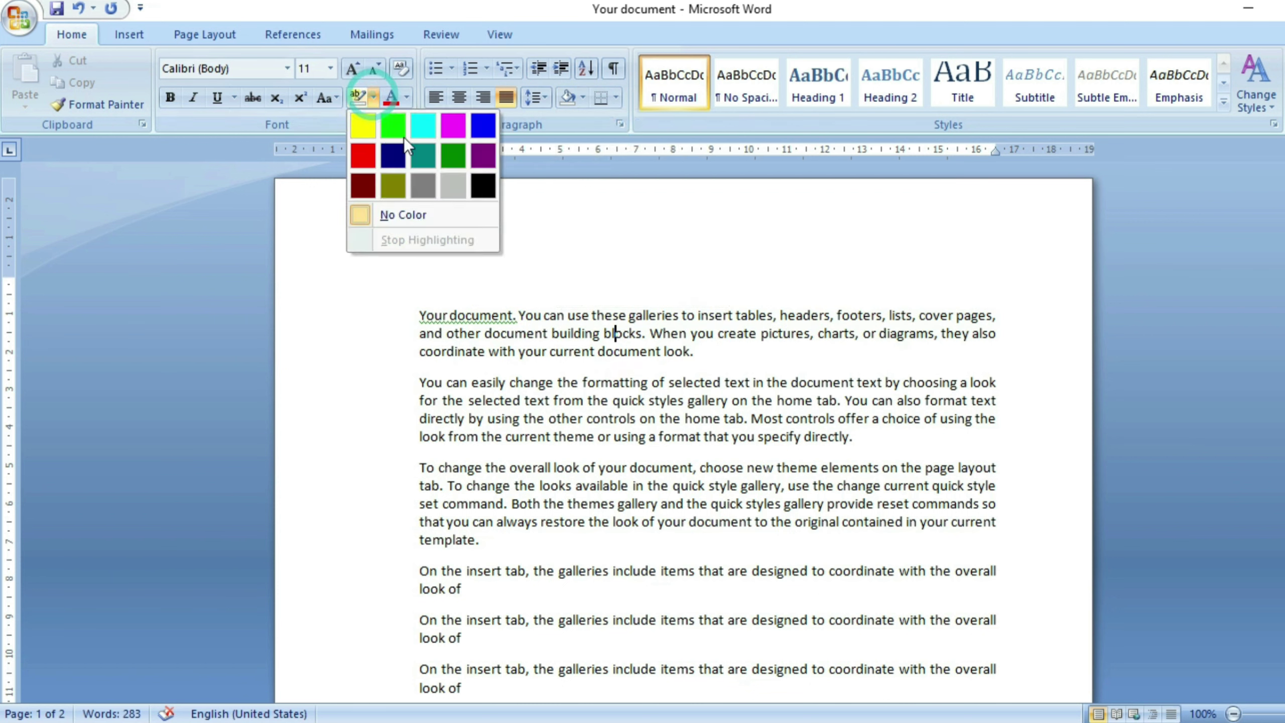
click(602, 437)
drag(431, 319, 689, 334)
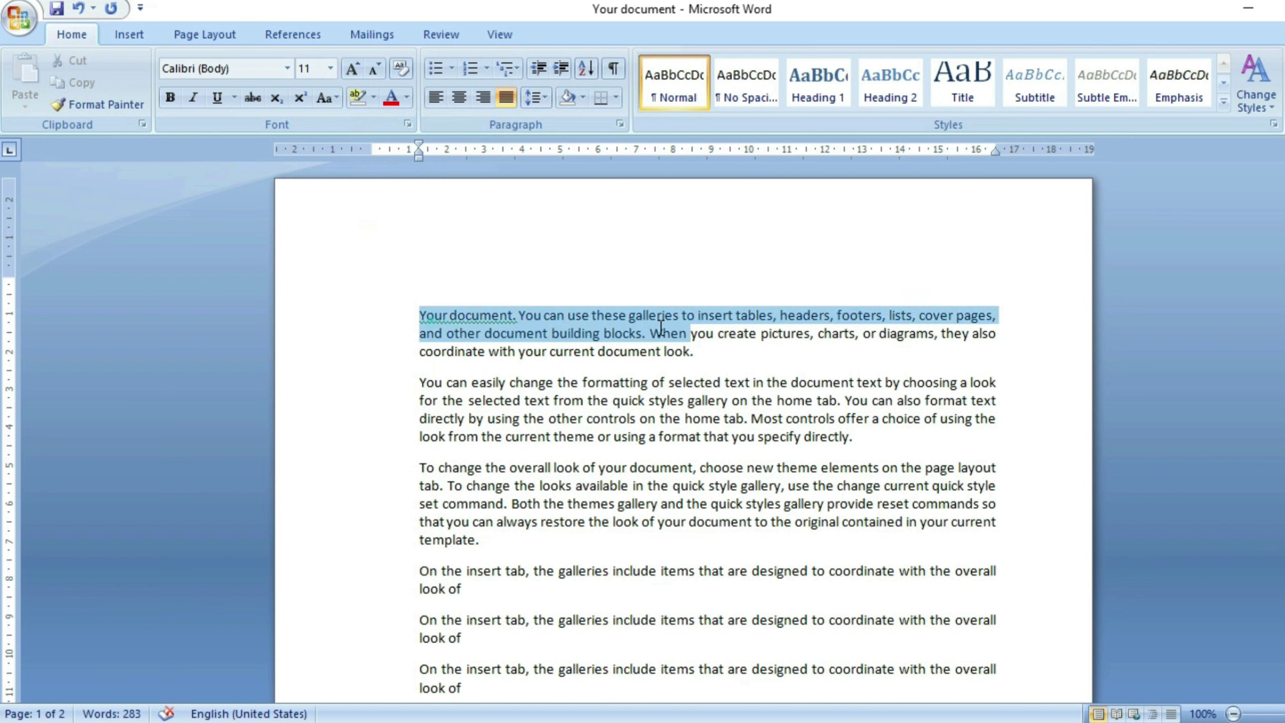
click(373, 98)
click(691, 352)
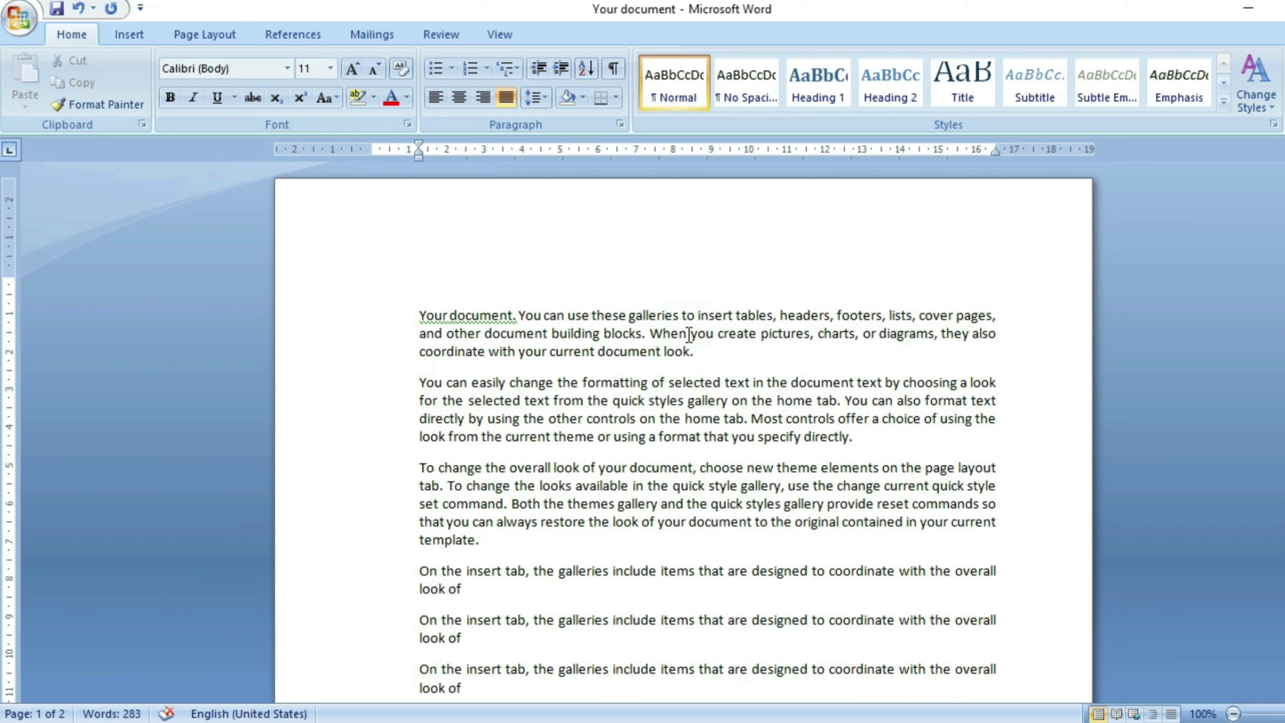
click(583, 96)
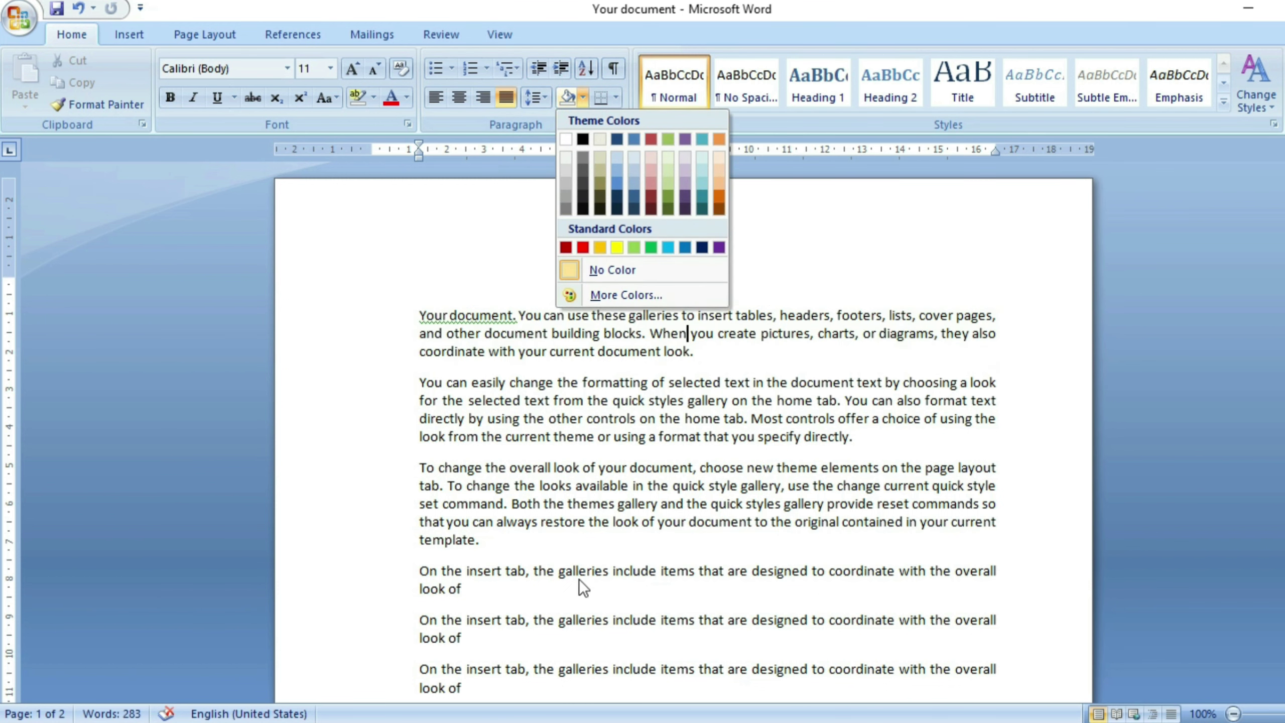
key(Escape)
key(Return)
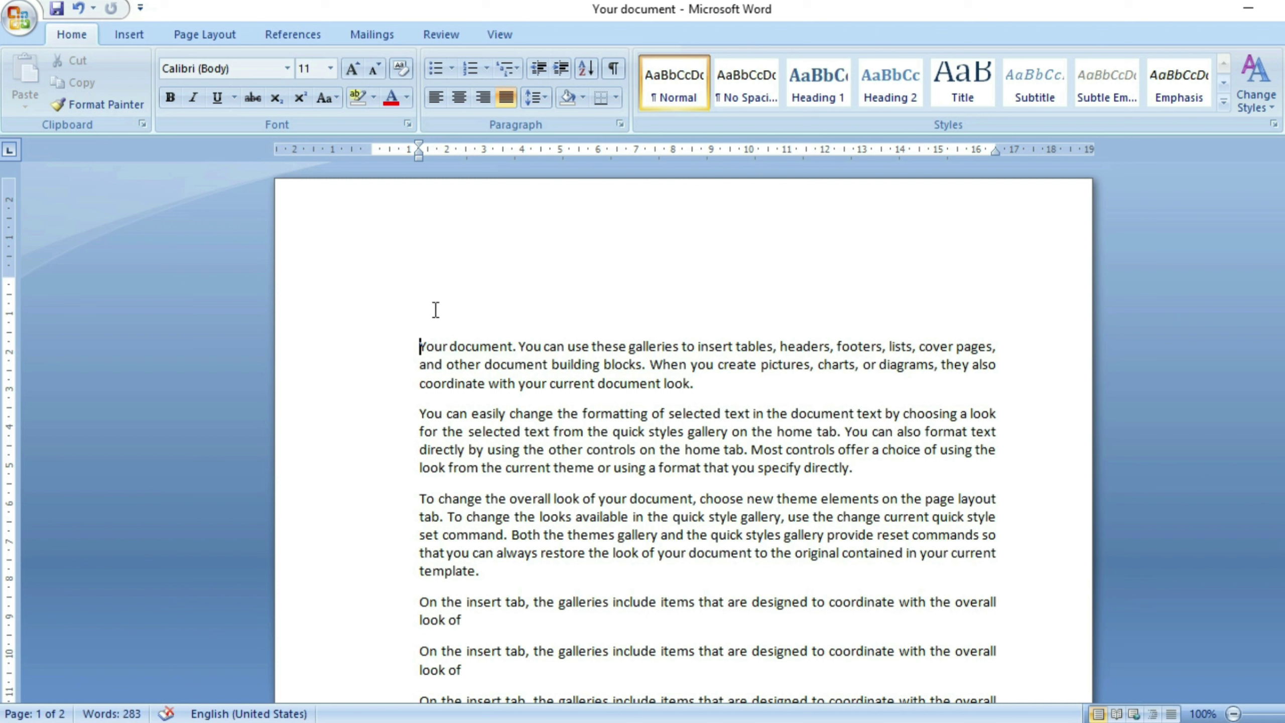
click(435, 310)
text(Computer)
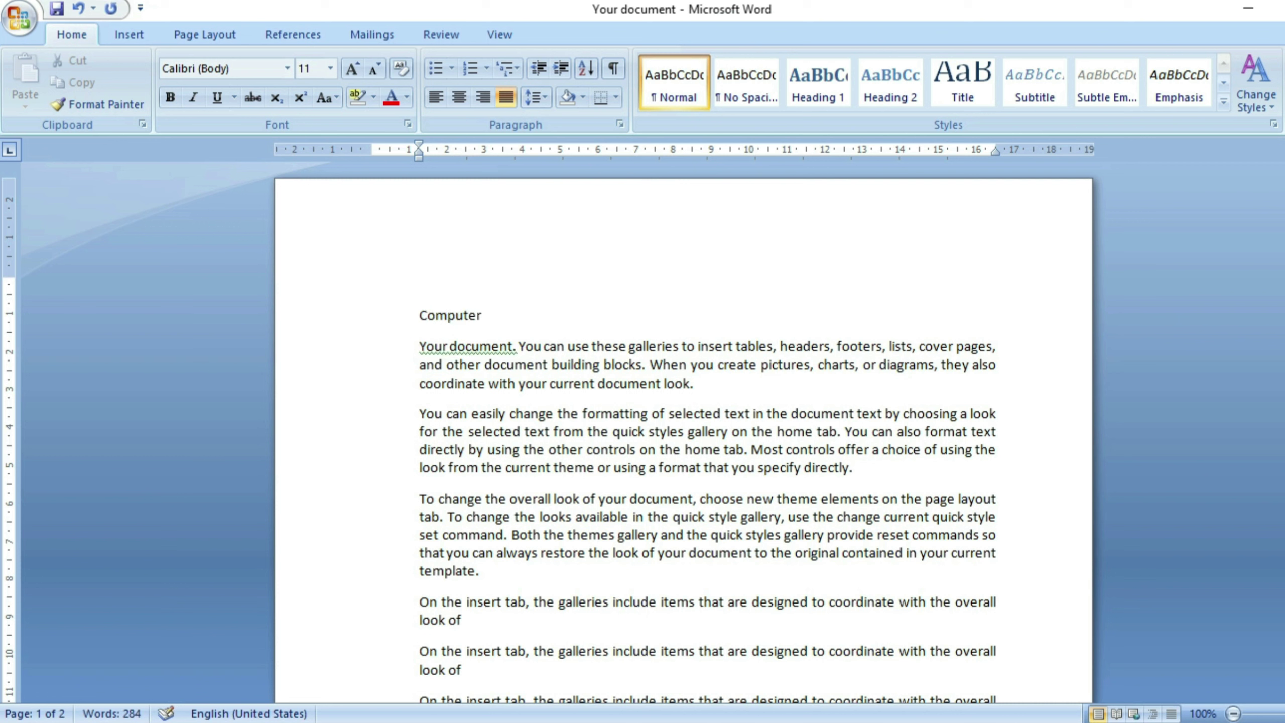
Give the 'Computer' line dark red paragraph shading, undoing a trial turquoise highlight.
drag(533, 315, 359, 314)
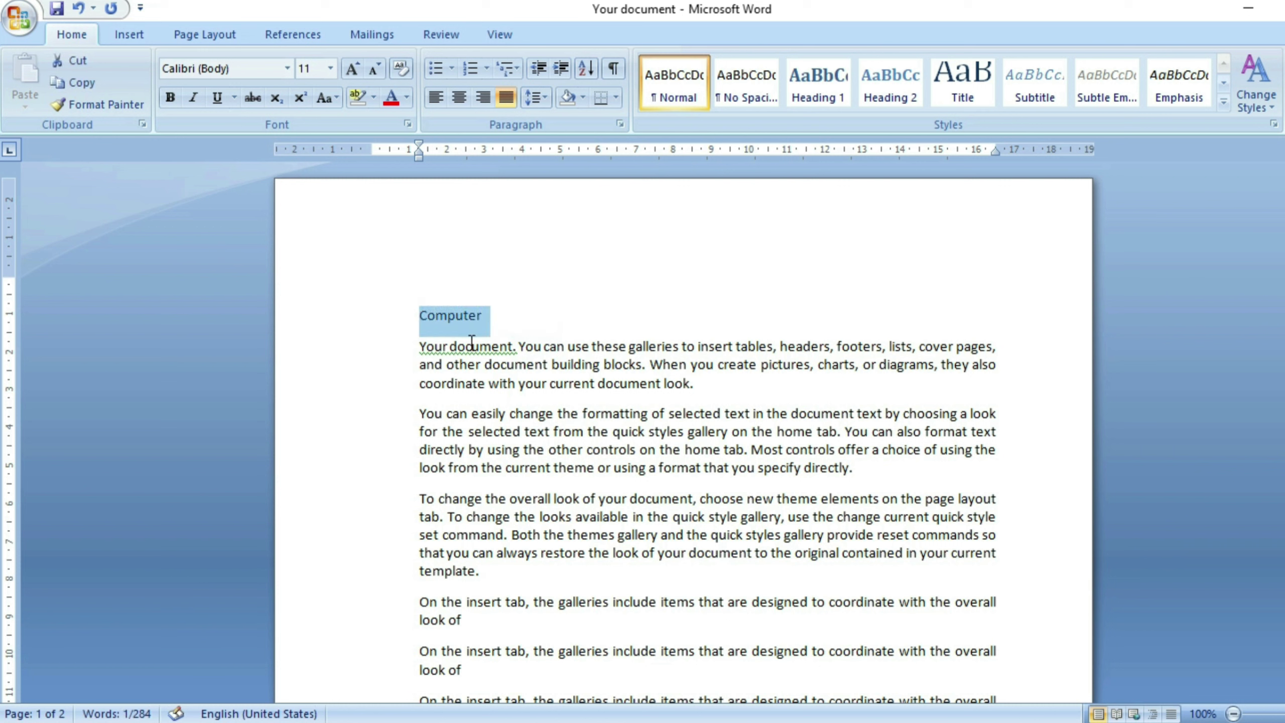
click(374, 98)
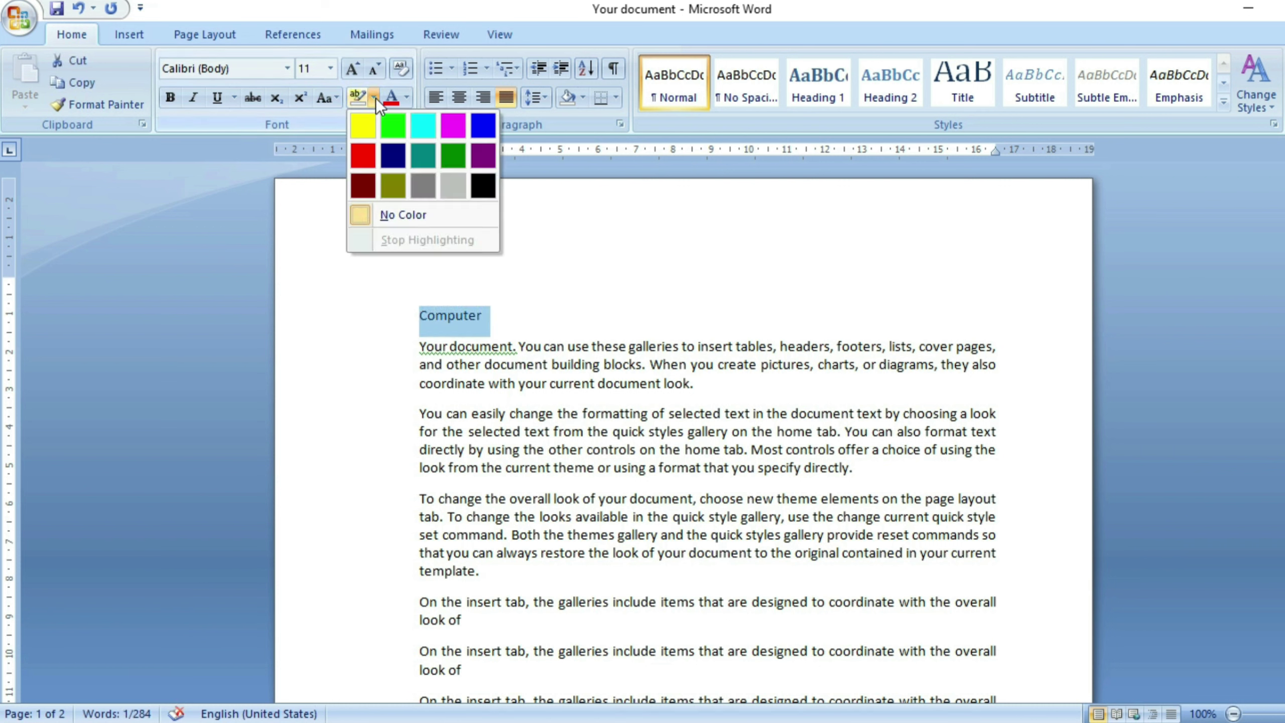
click(416, 129)
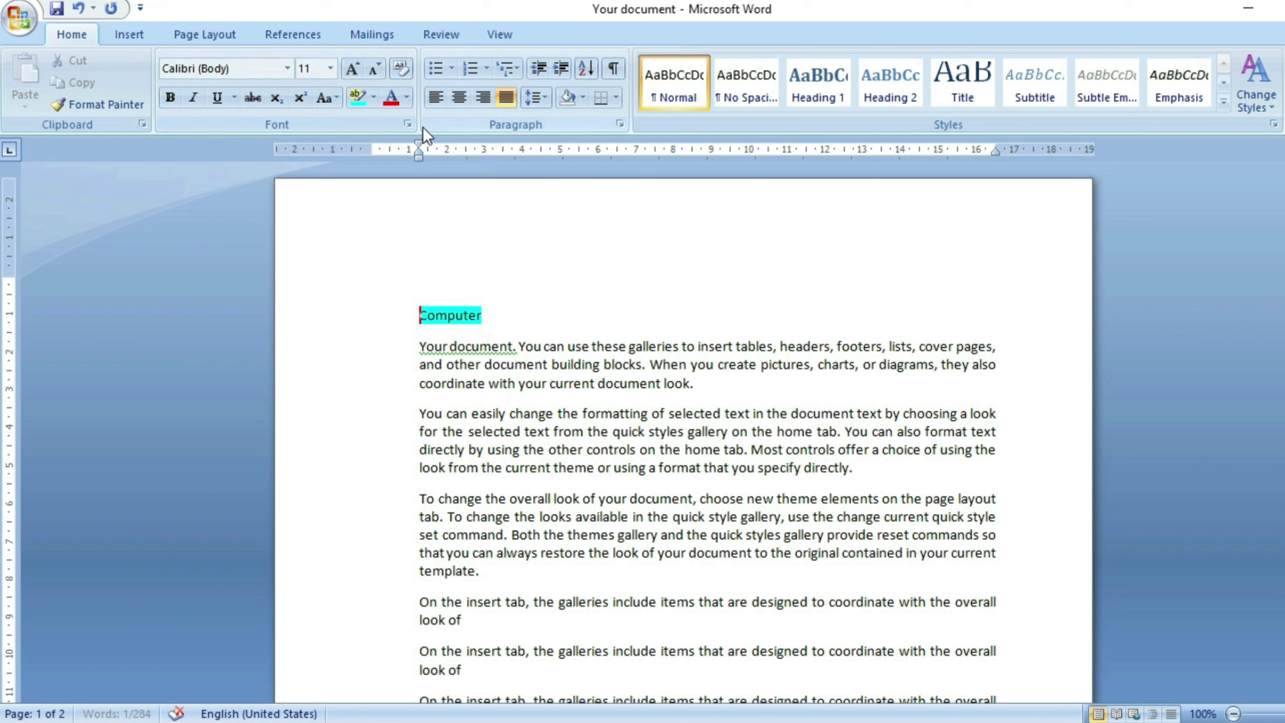
key(ctrl+z)
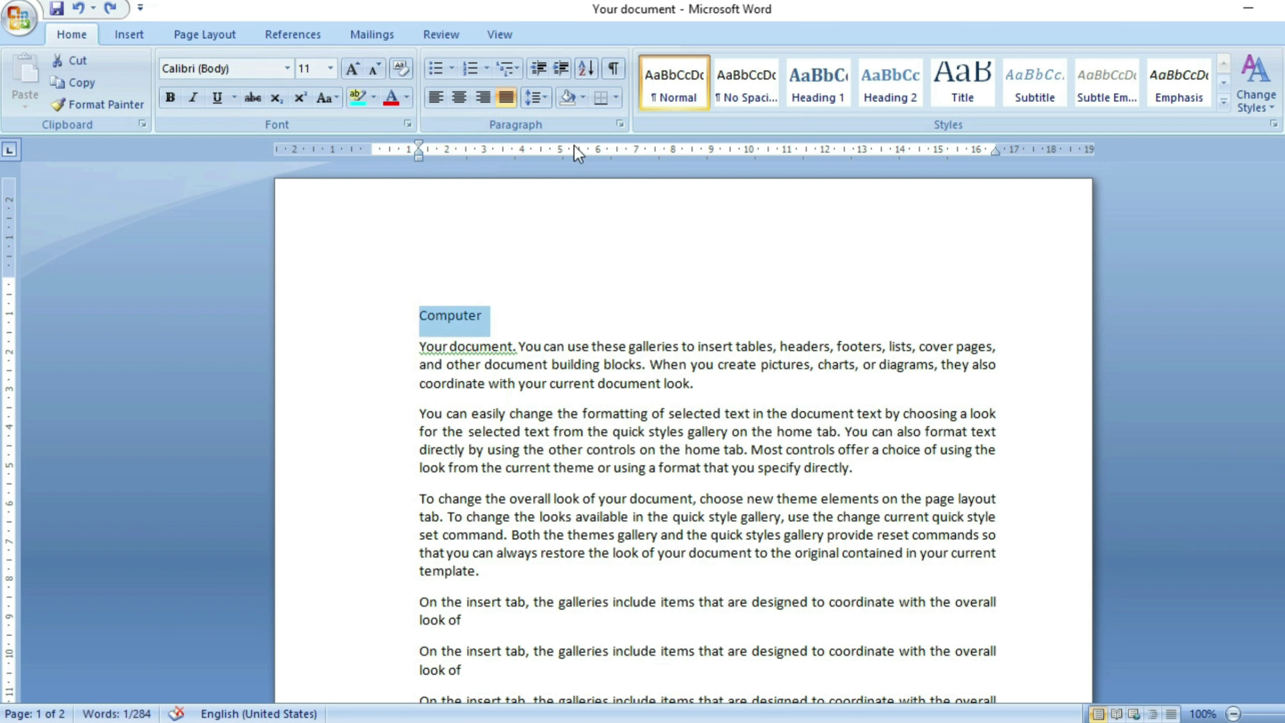
click(583, 98)
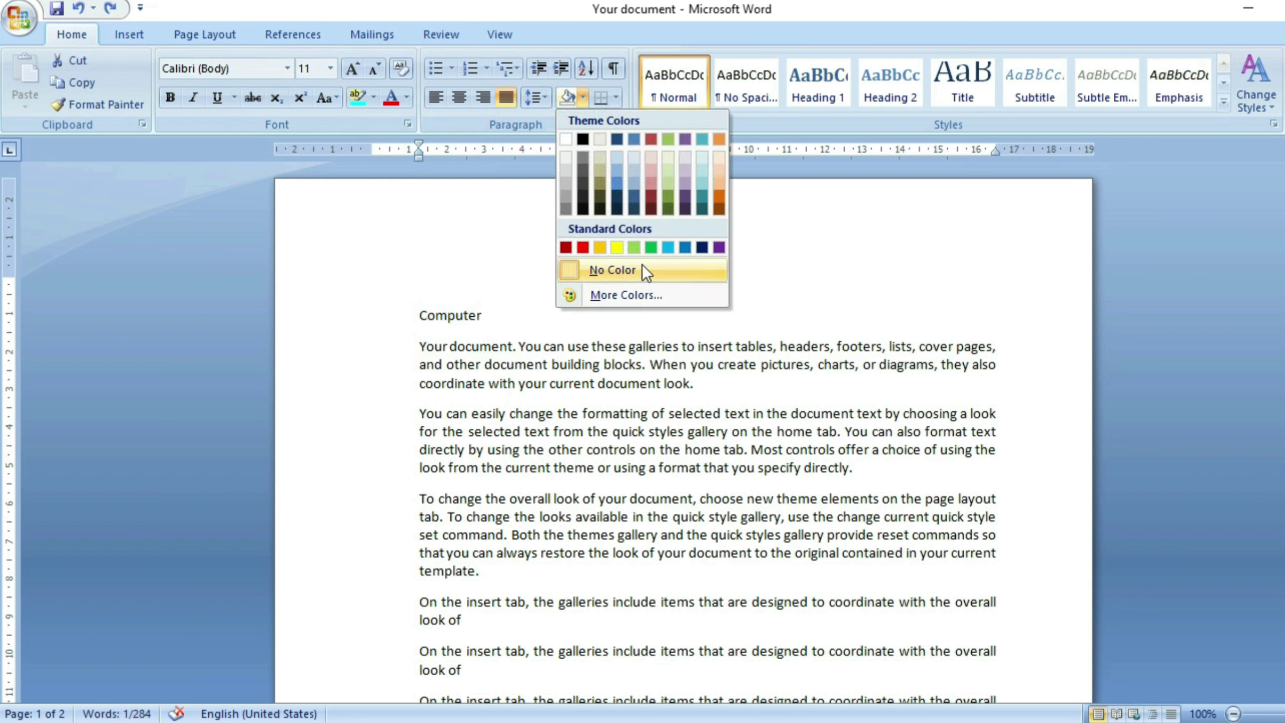
click(651, 208)
click(710, 404)
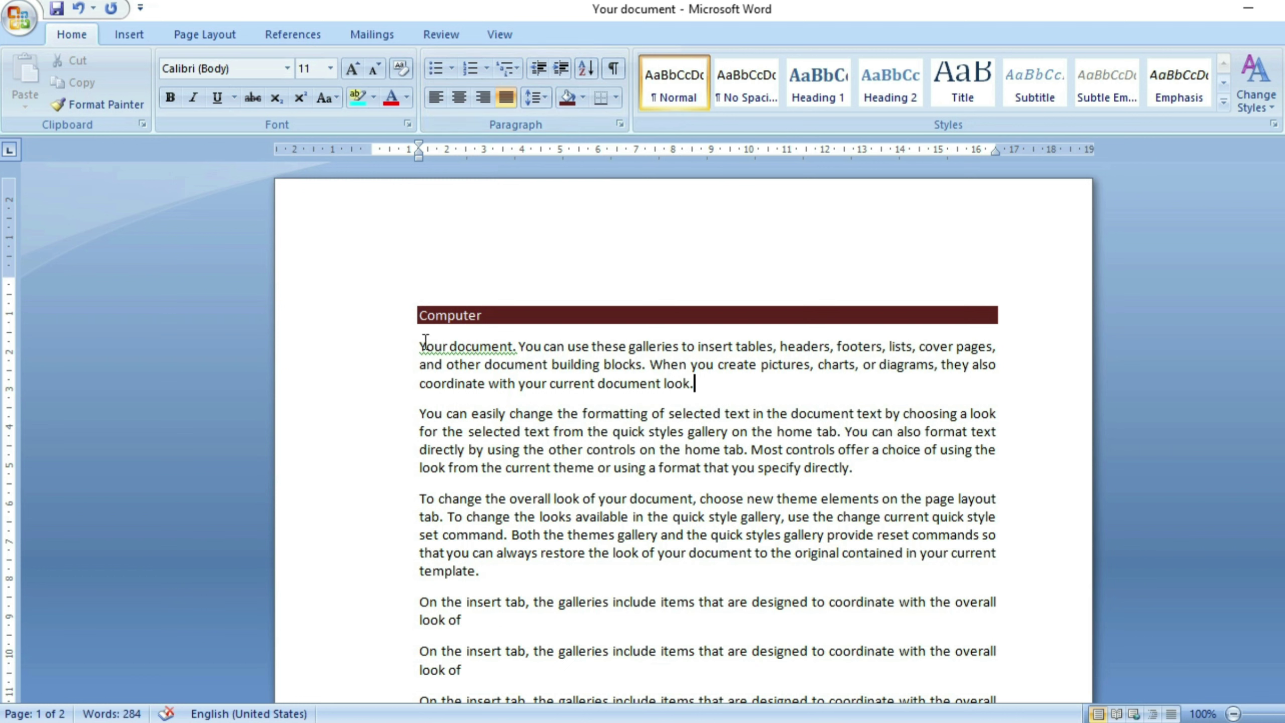
Try bottom and top borders on the first four paragraphs.
drag(419, 347, 896, 631)
click(616, 97)
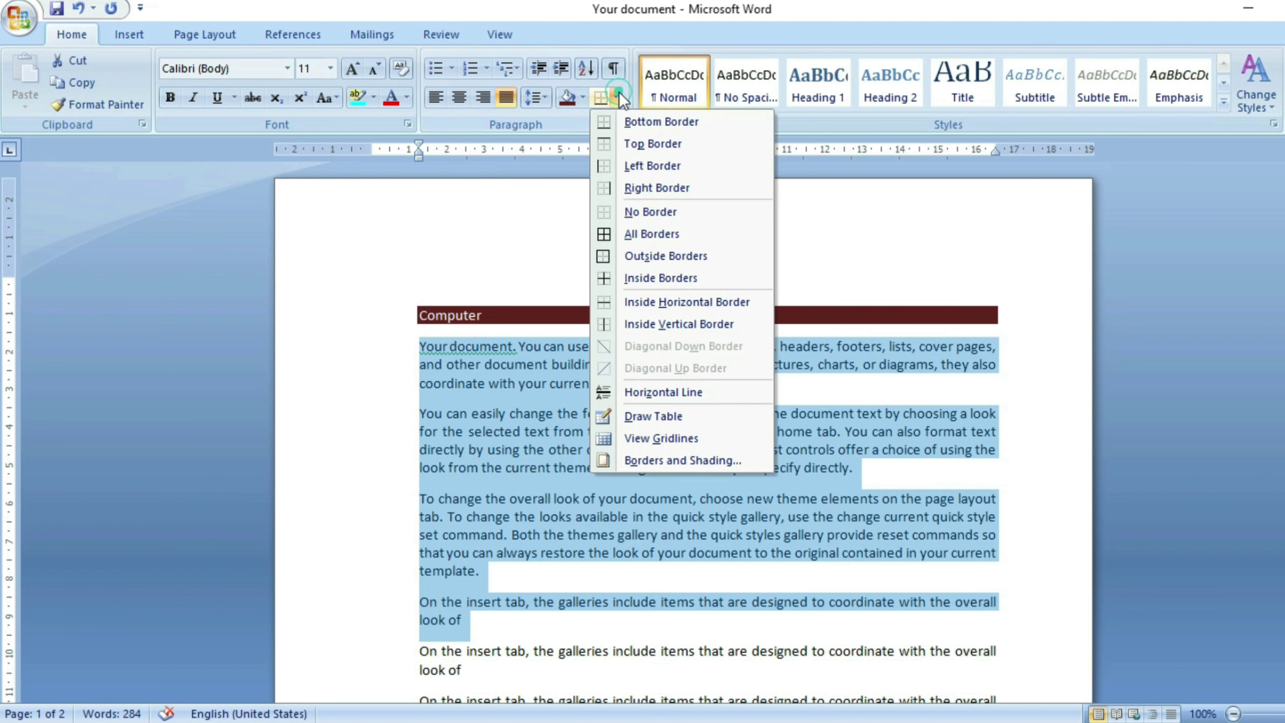
click(631, 126)
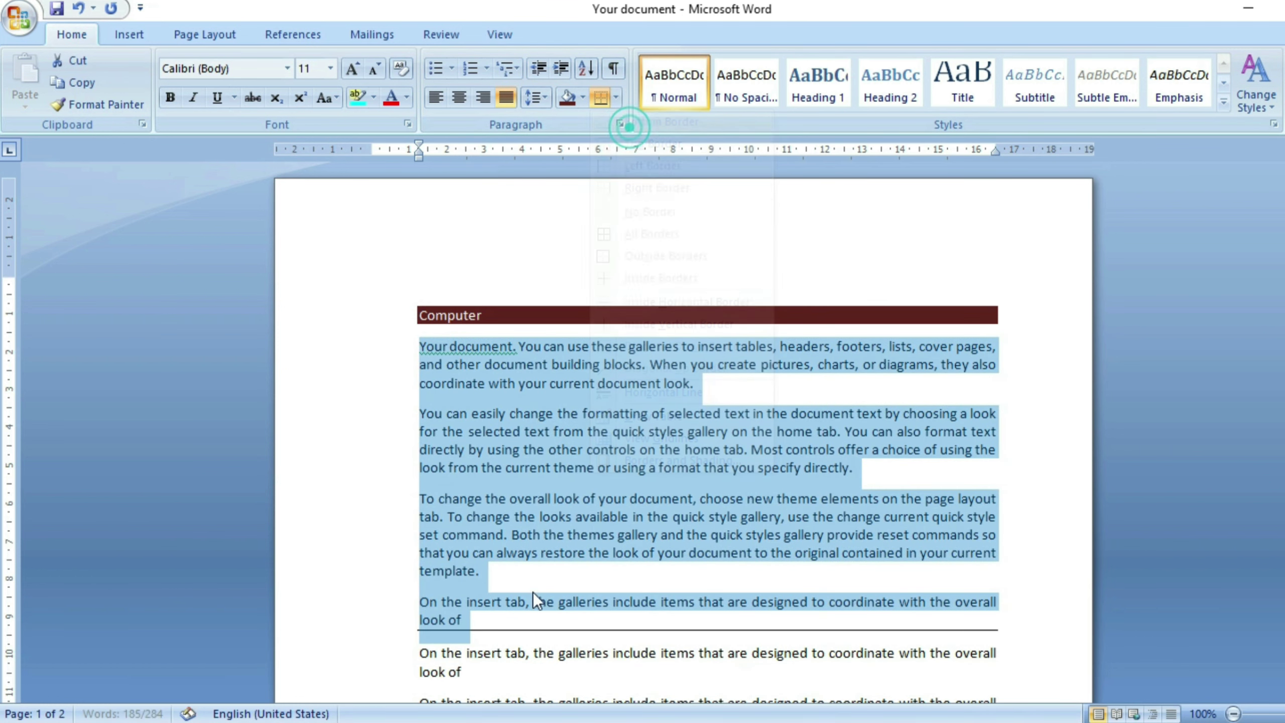
click(617, 97)
click(638, 212)
click(620, 95)
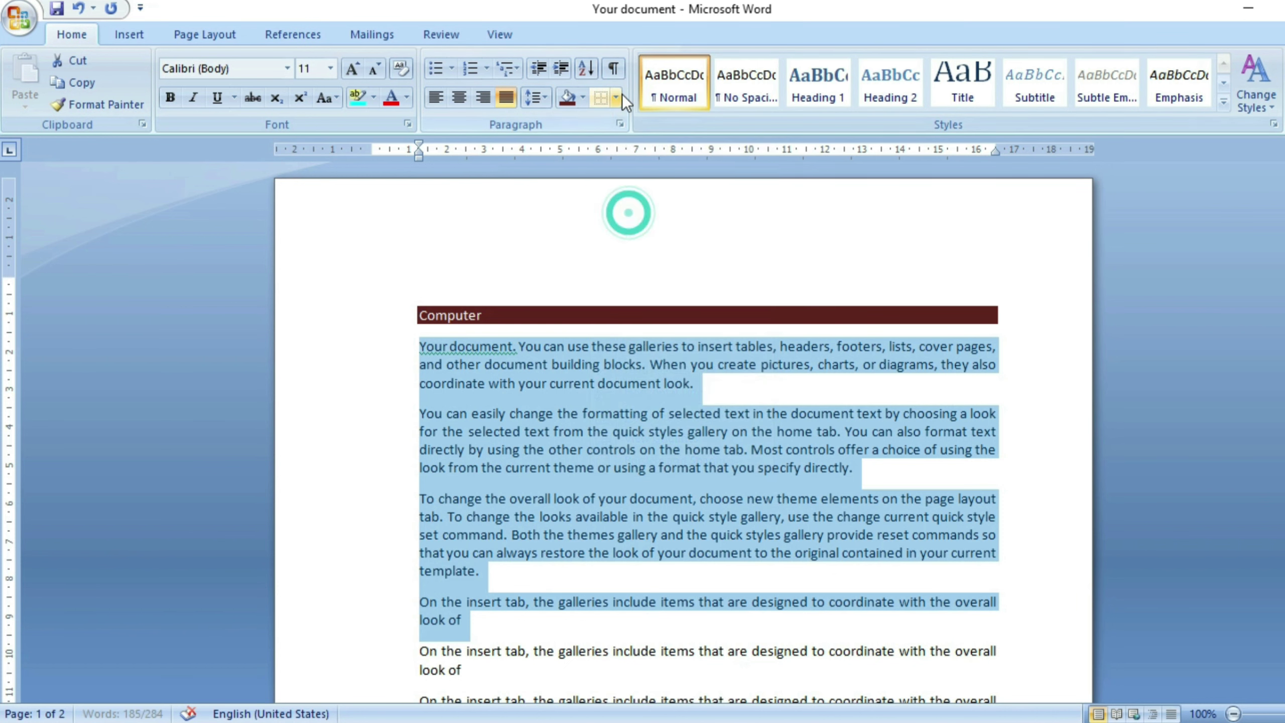
click(636, 133)
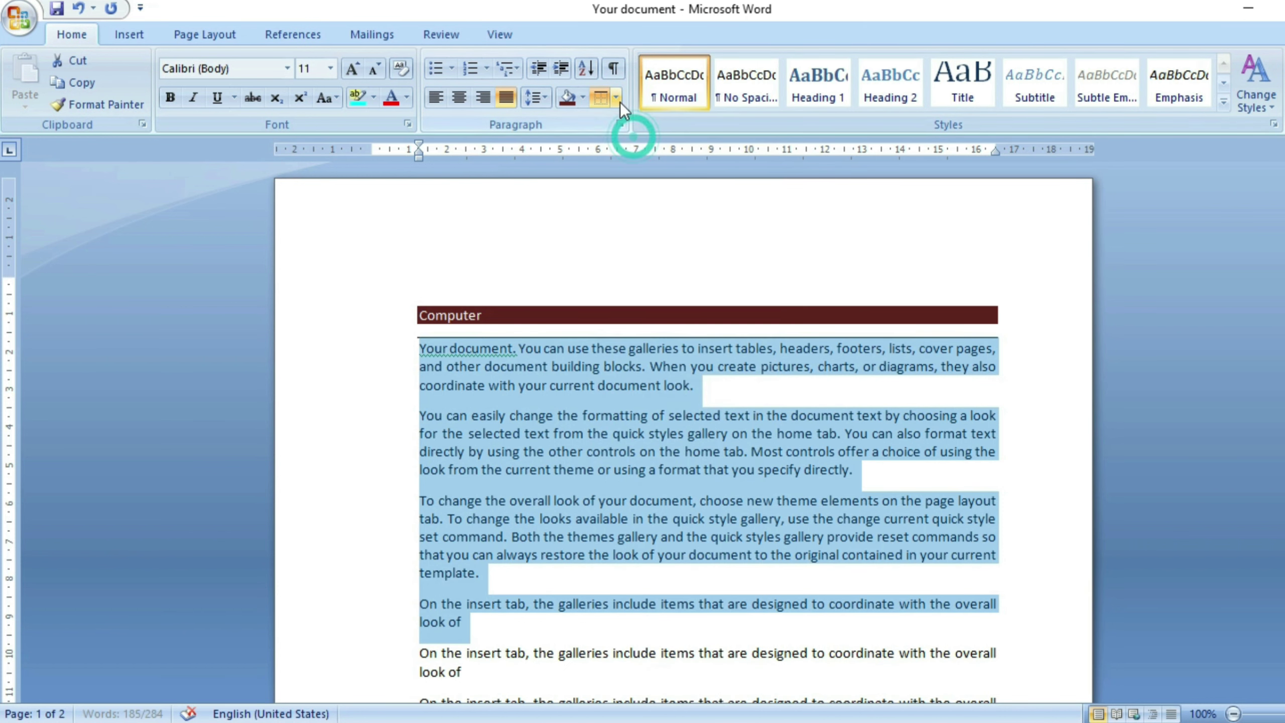
click(667, 501)
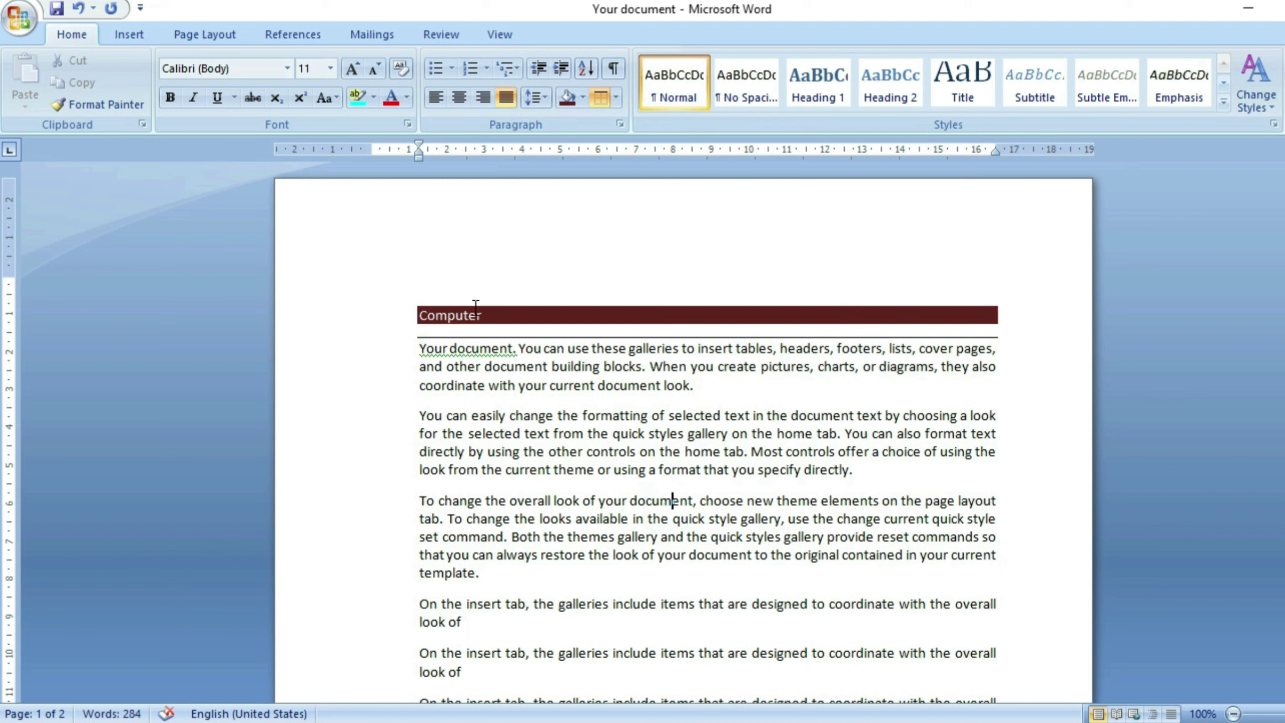
Put full borders around the first four body paragraphs, then set them to No Border.
drag(420, 344, 1035, 622)
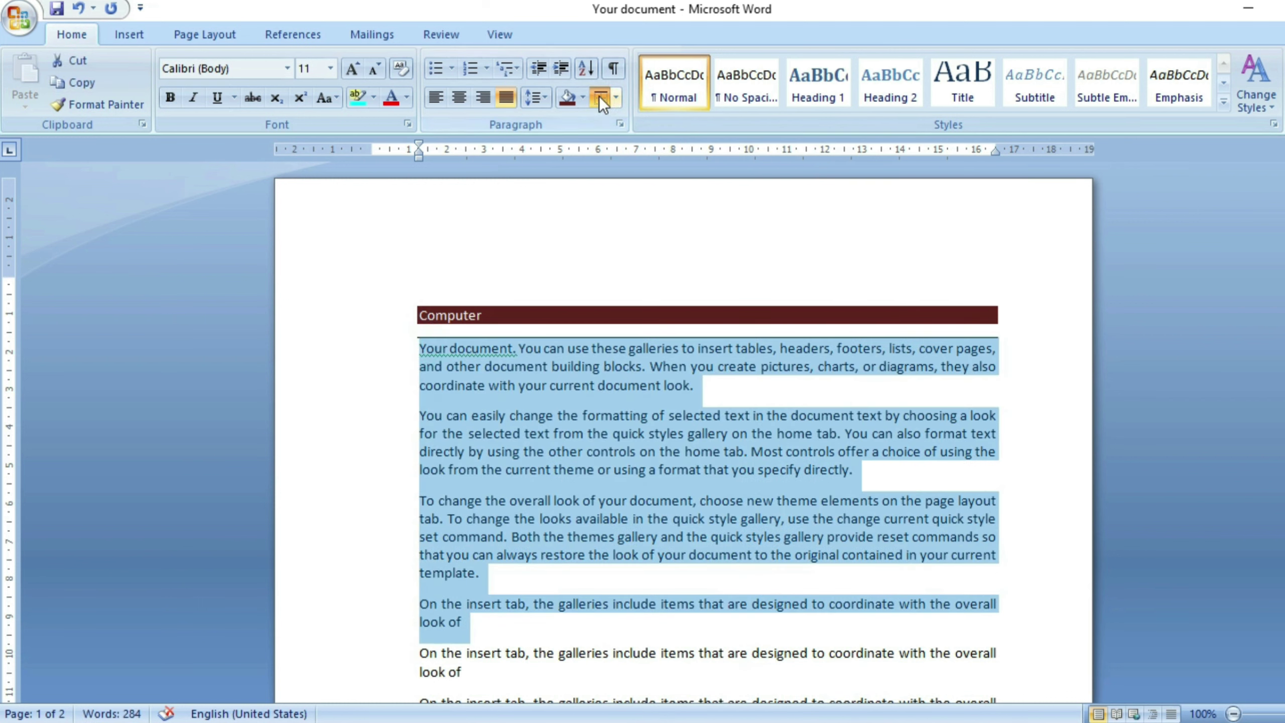
click(617, 102)
click(637, 234)
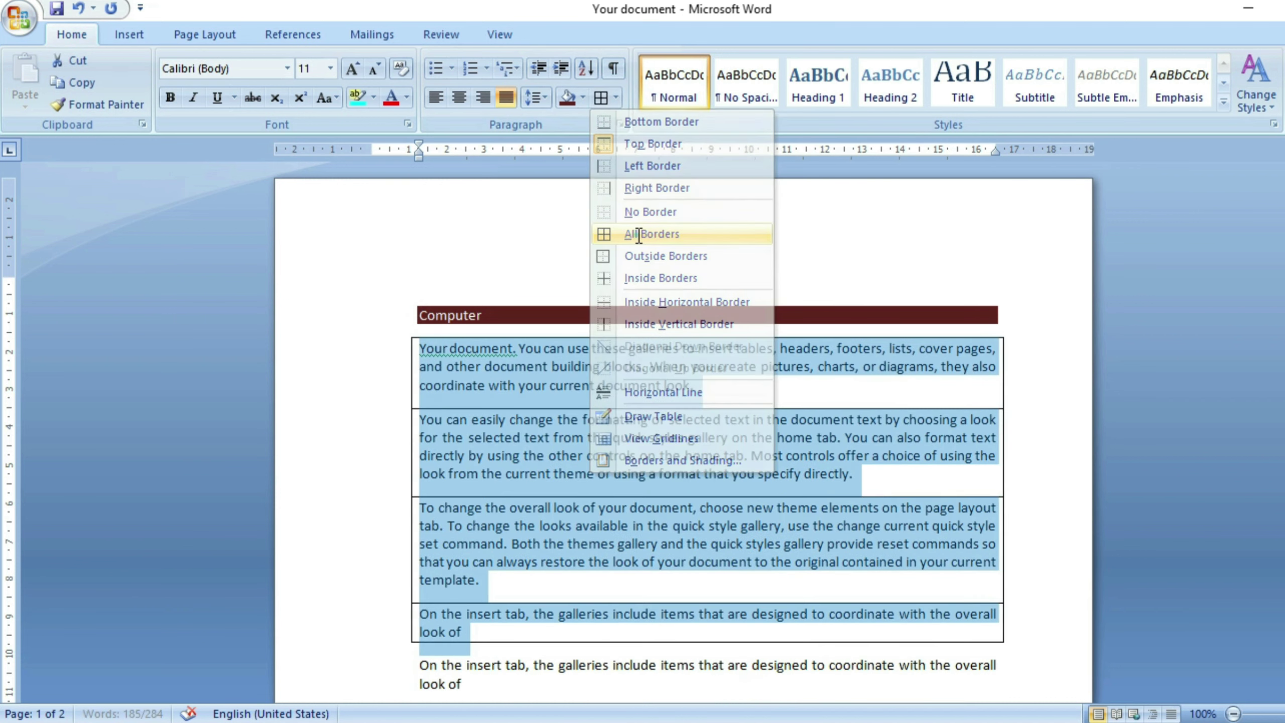
click(617, 97)
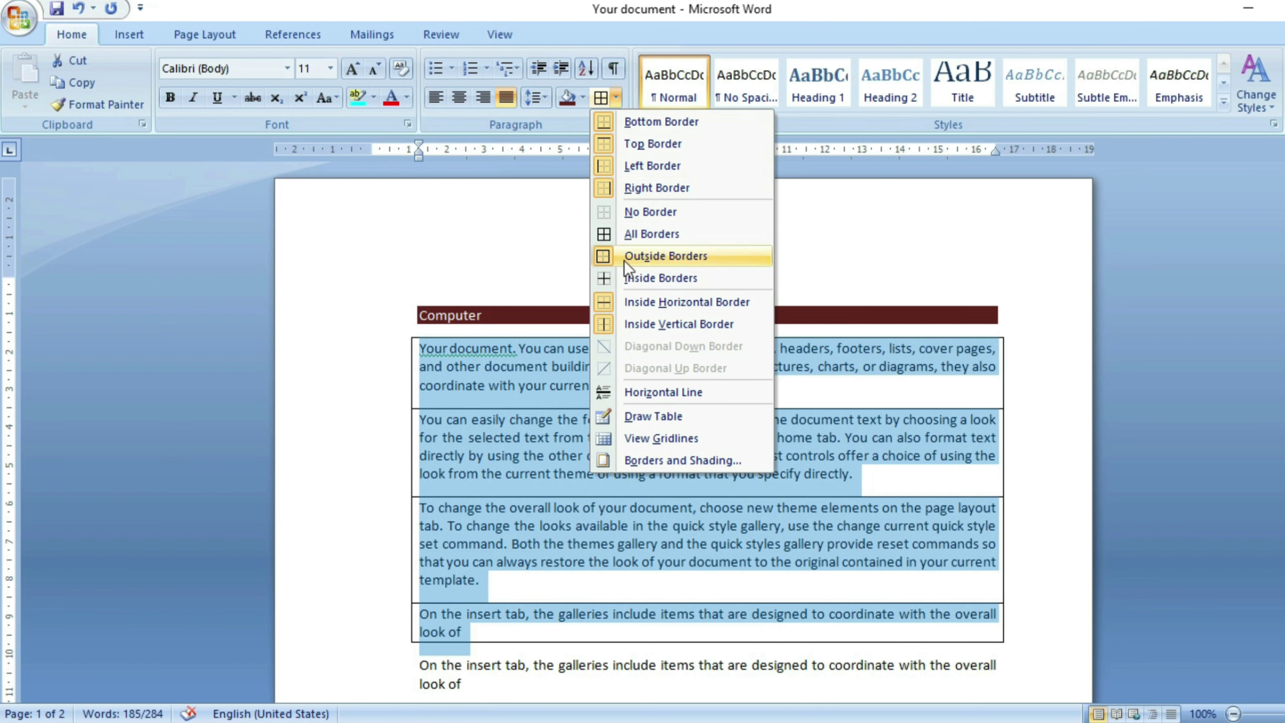
click(650, 215)
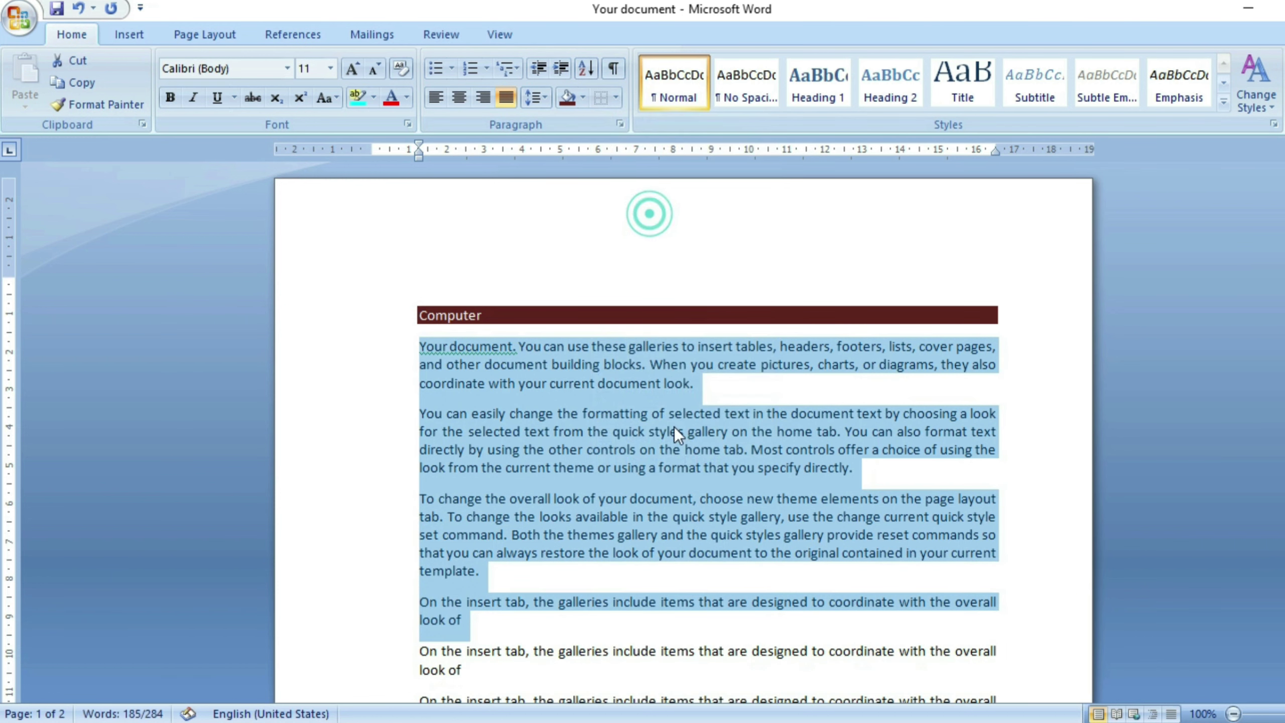
click(665, 506)
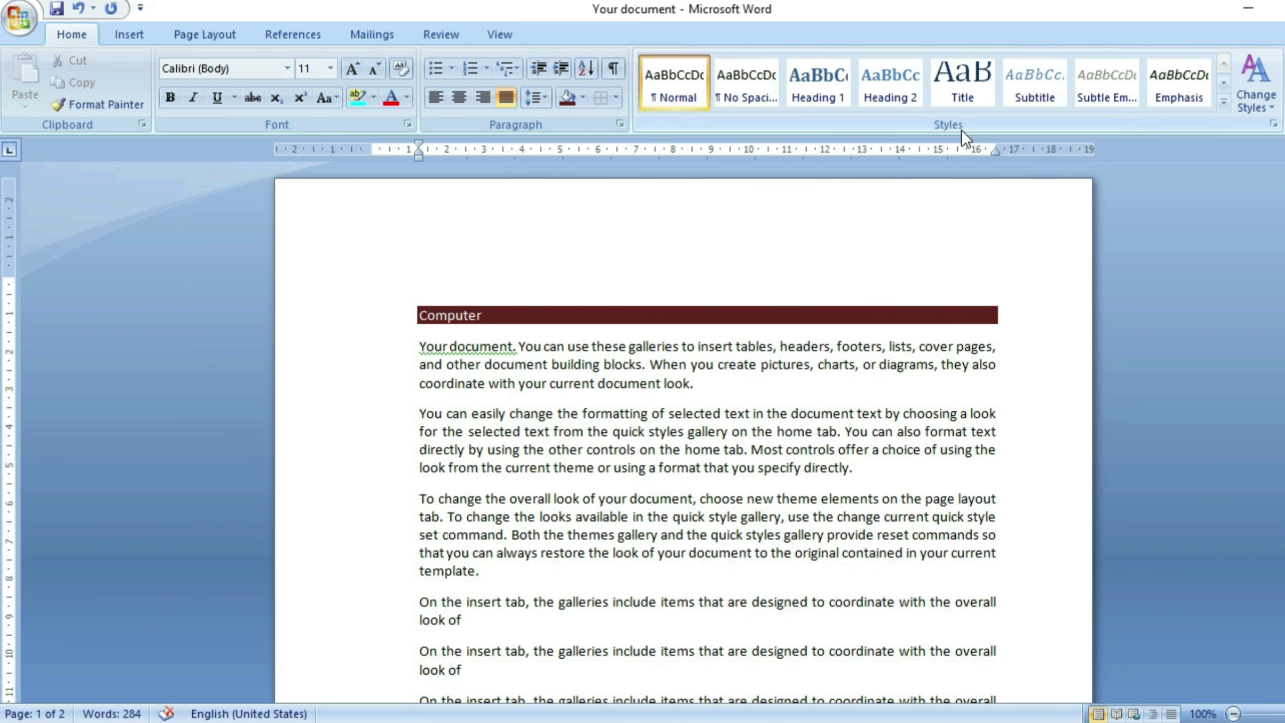
scroll(860, 496, down, 2)
click(860, 496)
drag(406, 263, 1010, 531)
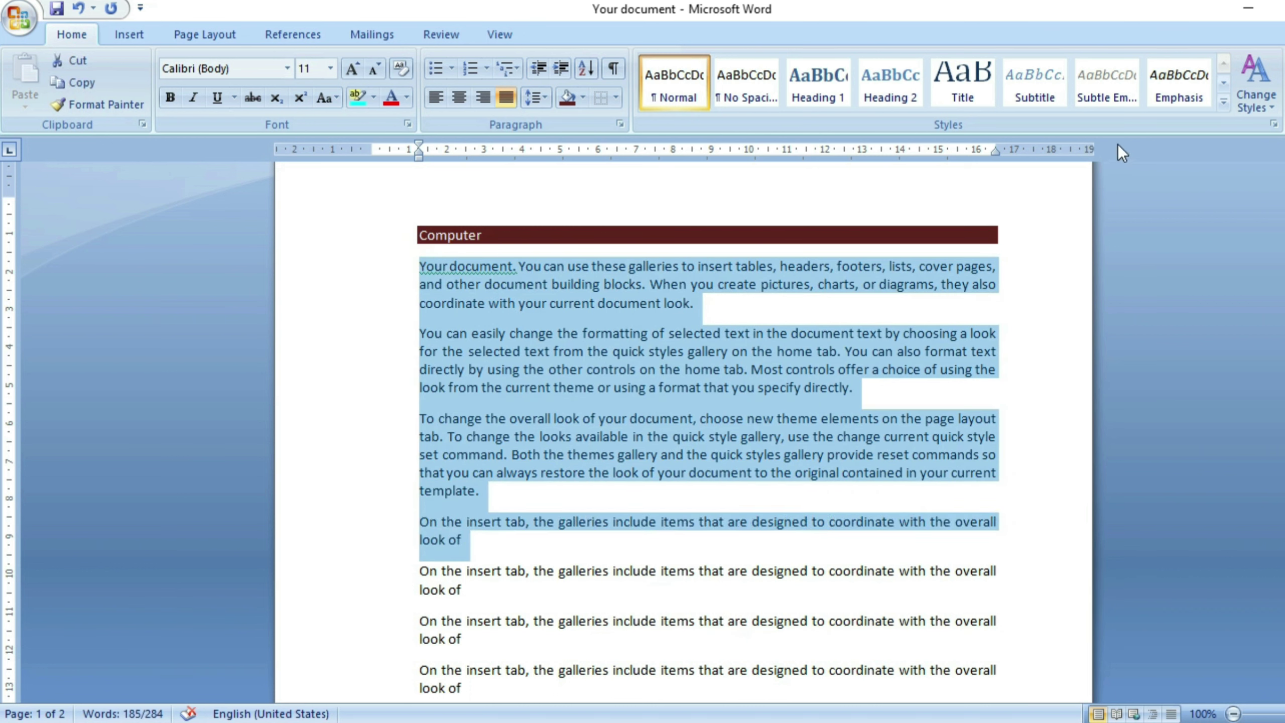
Create a new quick style from the body paragraphs' formatting, giving it a custom name.
click(1224, 102)
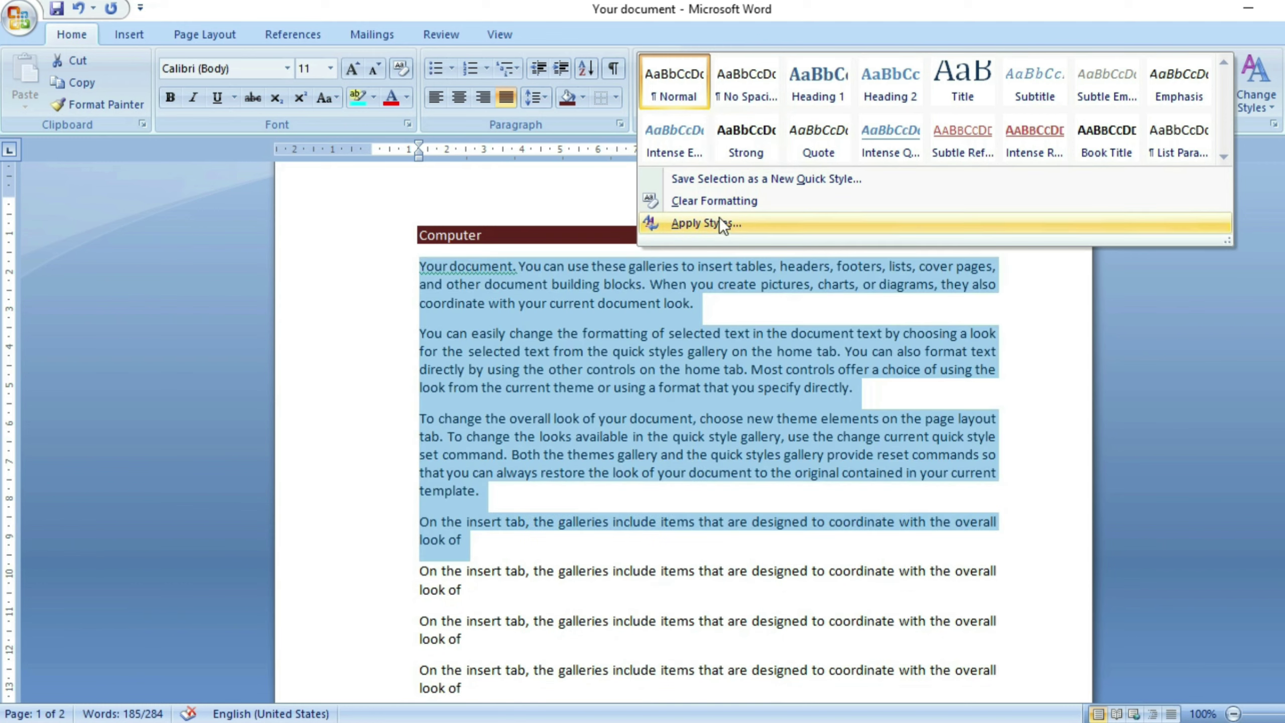
click(718, 221)
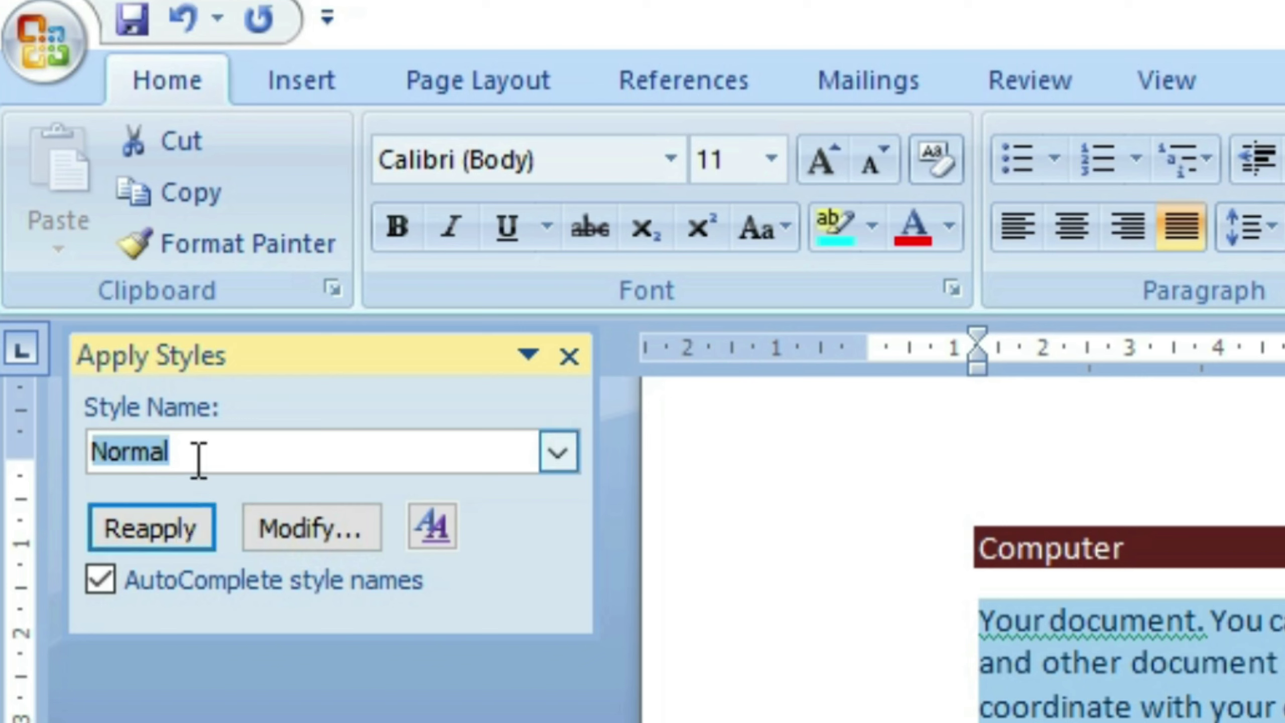
key(BackSpace)
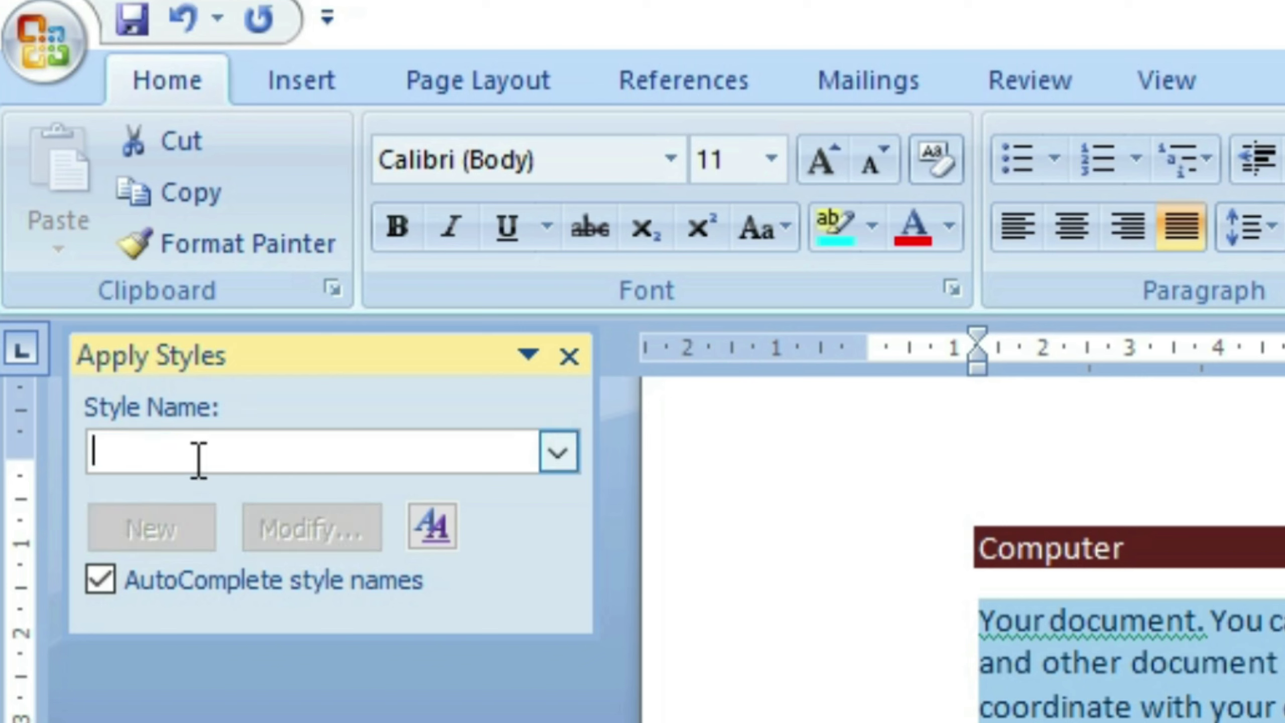
text(puriya)
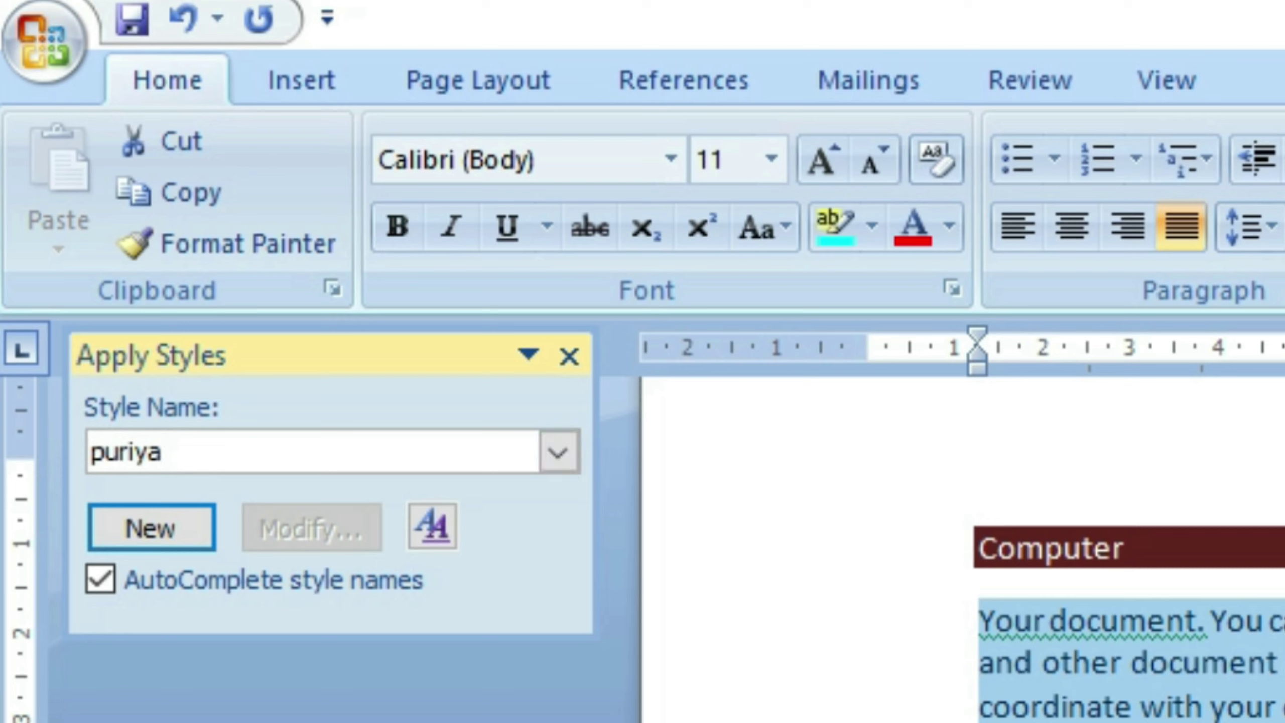
click(153, 529)
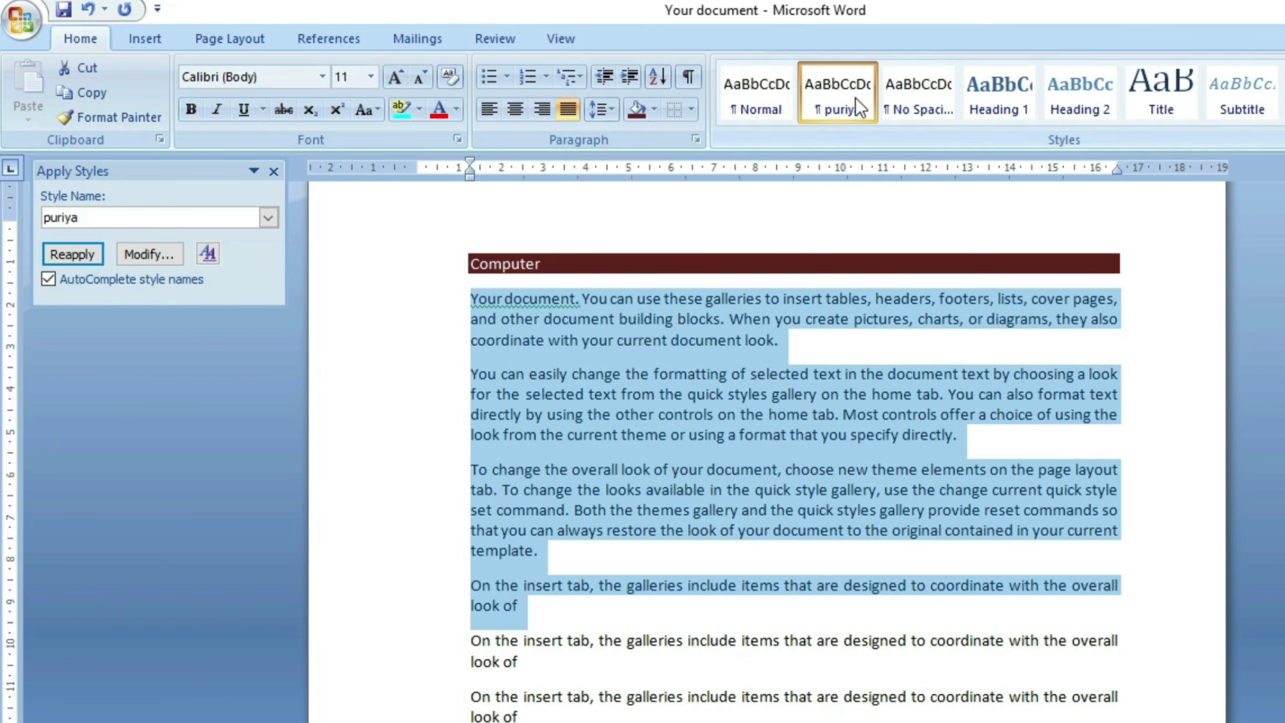
Modify the new style to red Arial Black, centred, with 24 pt spacing before and after.
click(162, 252)
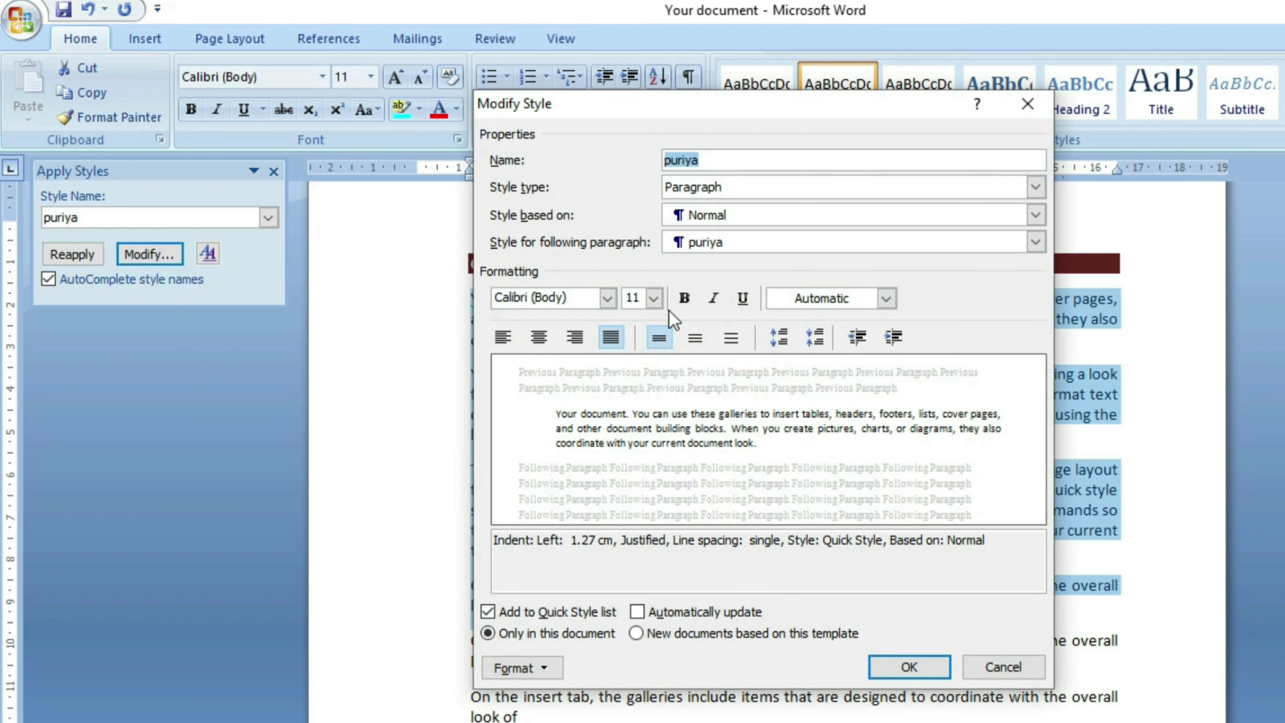
click(607, 299)
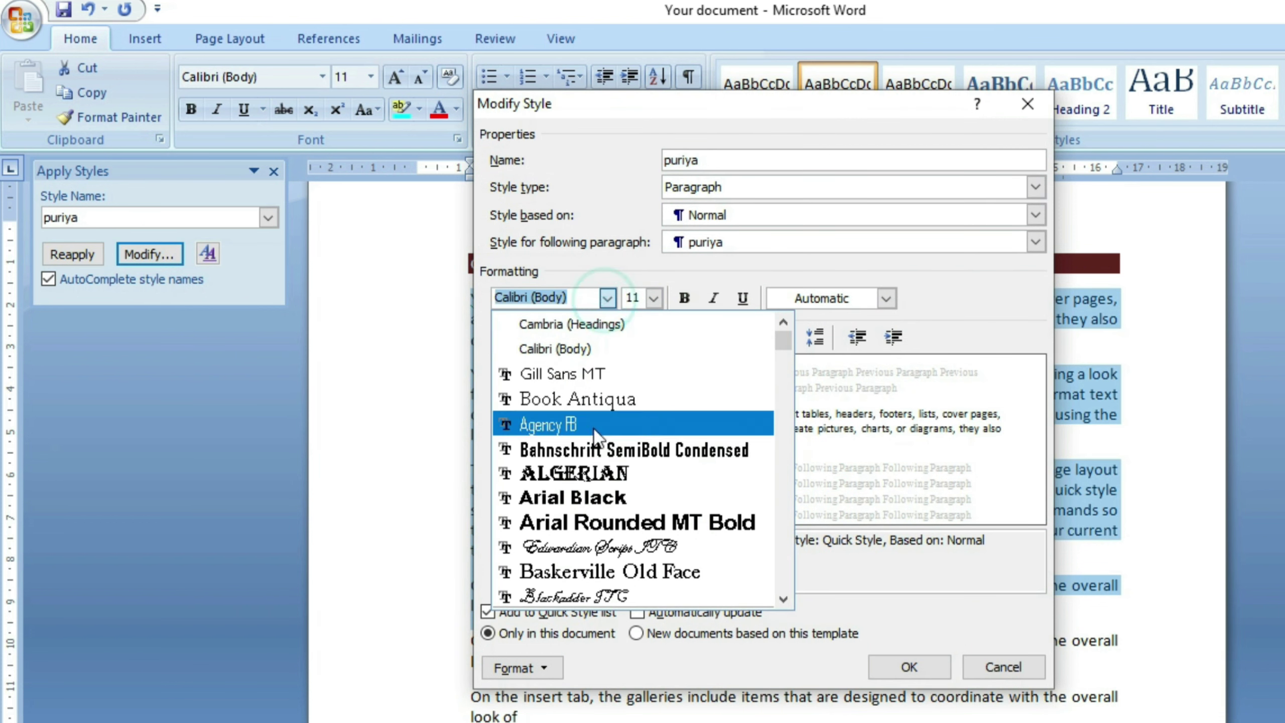
click(584, 496)
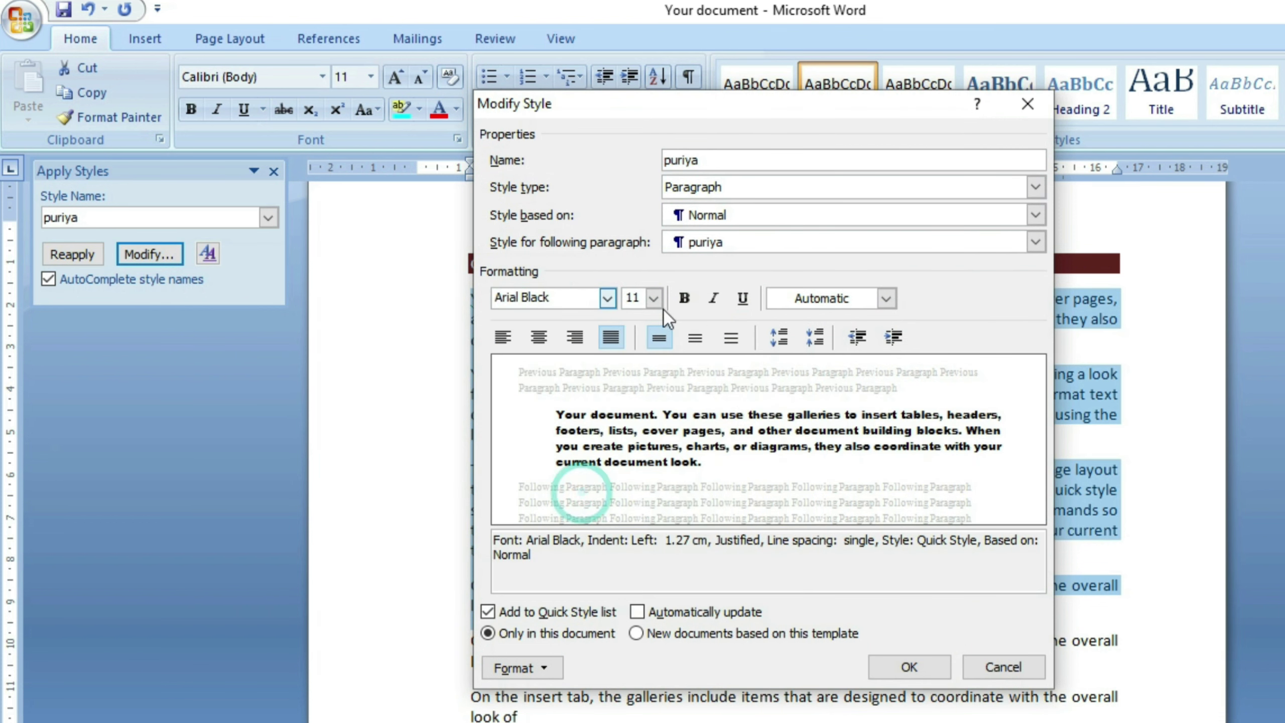
click(863, 300)
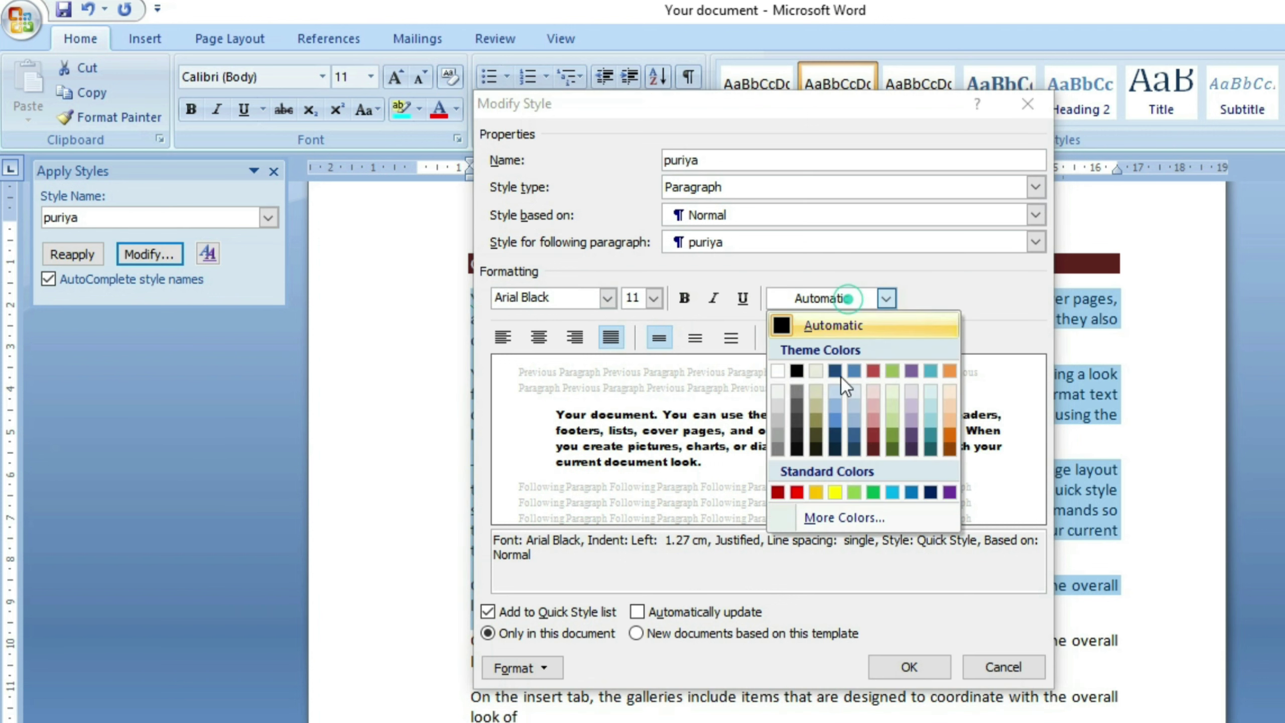
click(797, 490)
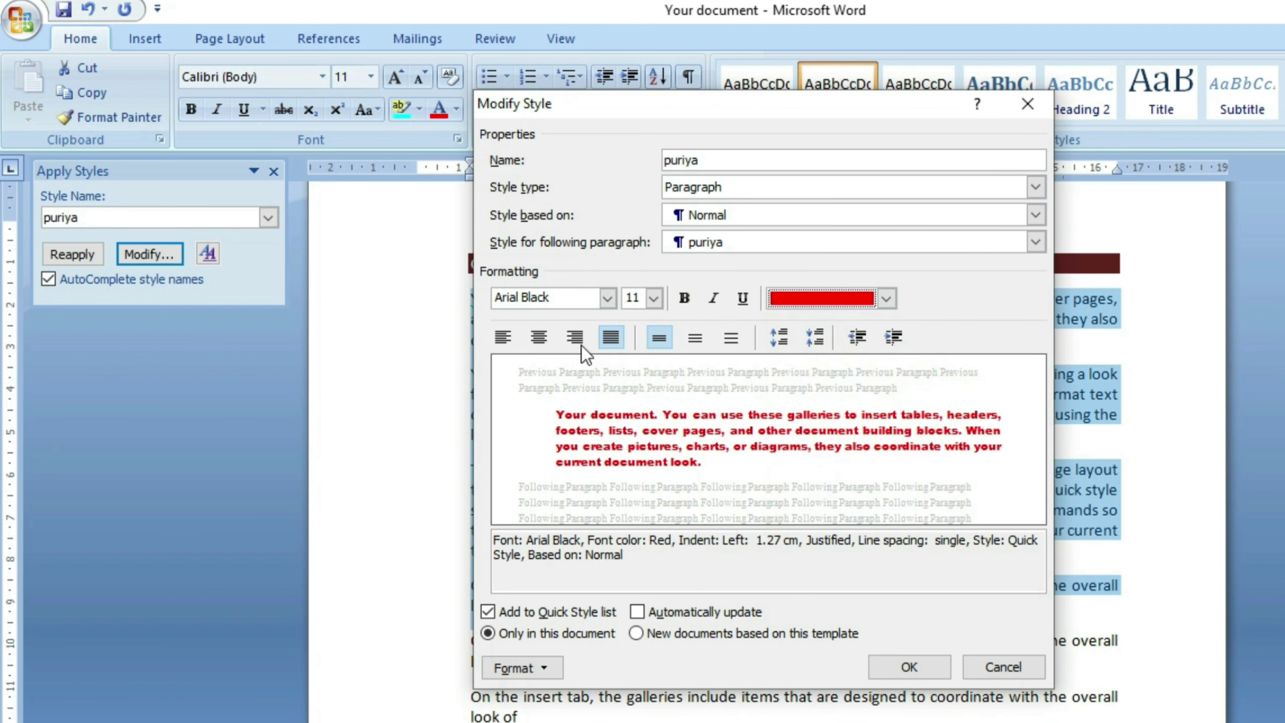
click(538, 337)
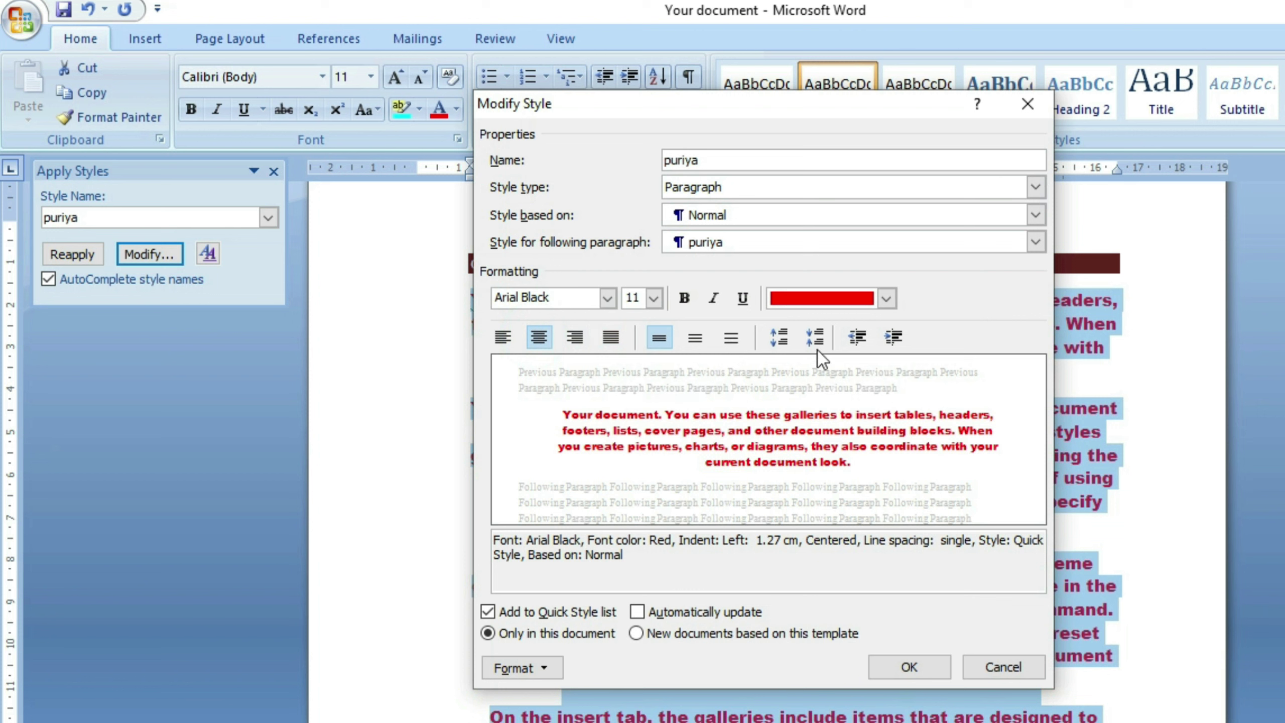
click(815, 337)
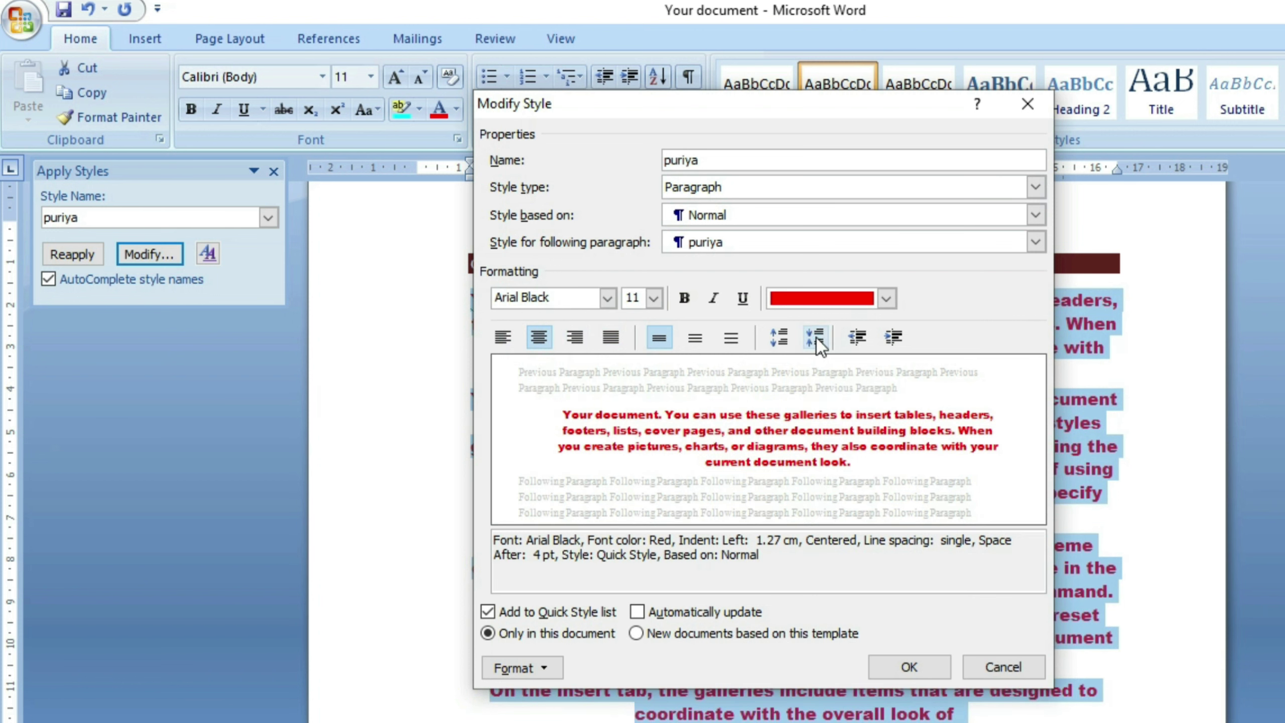
click(817, 338)
click(784, 336)
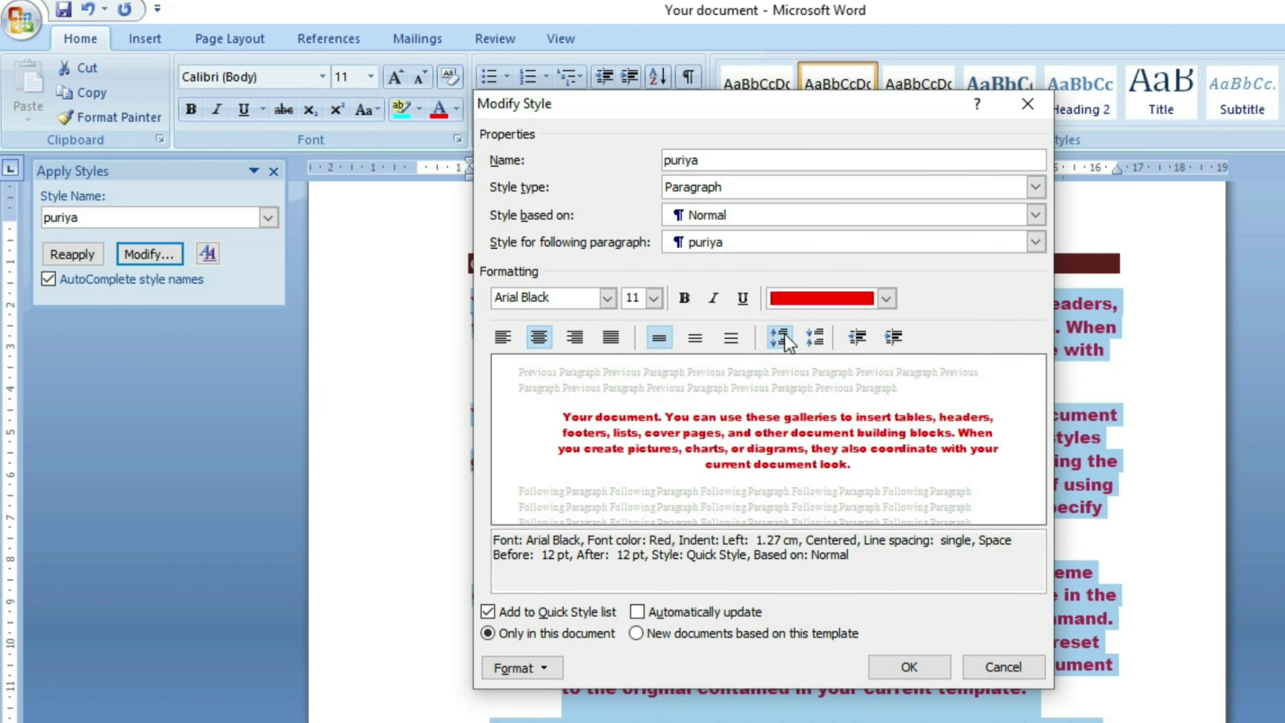
click(785, 336)
click(786, 336)
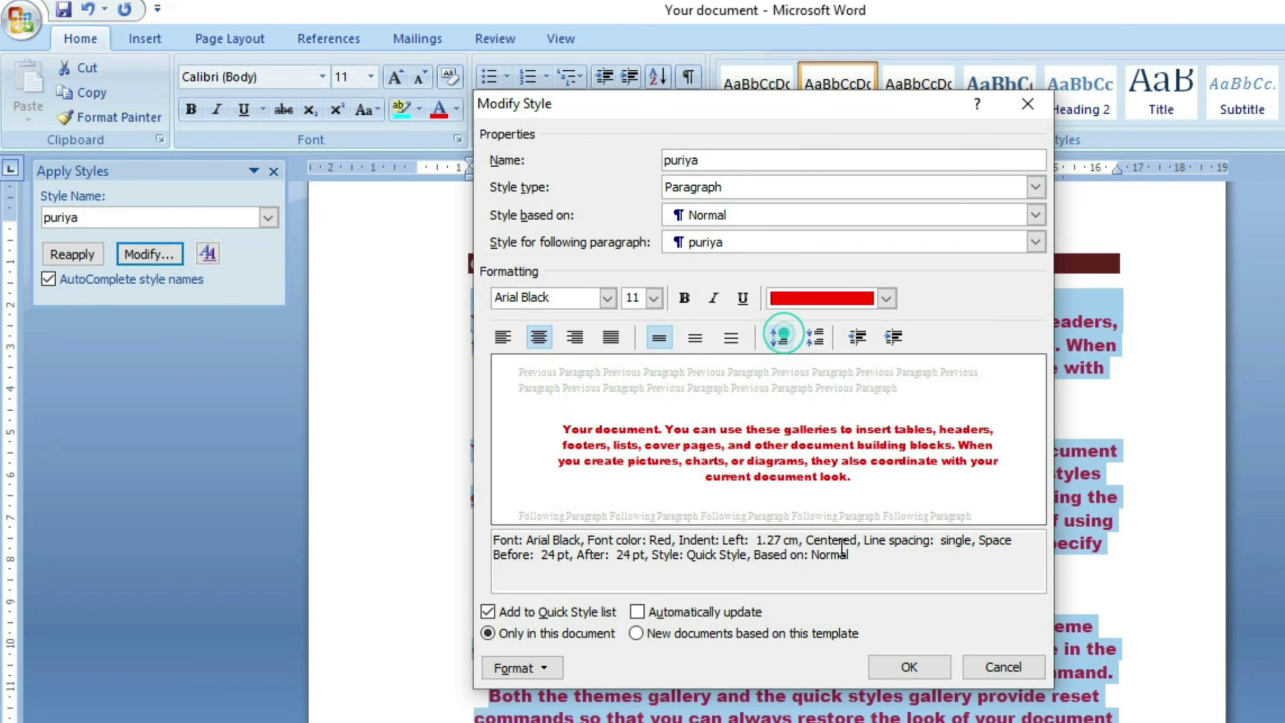
click(909, 666)
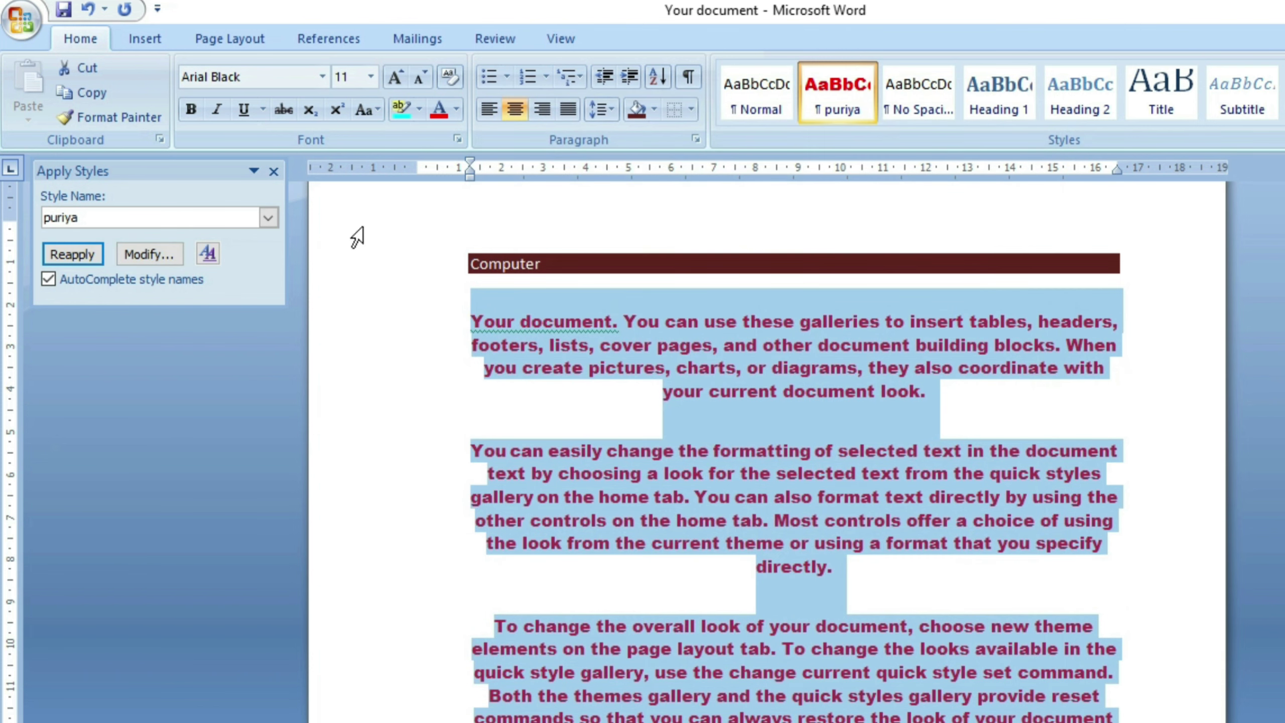
Recheck the custom style's settings, then select the body text from 'Your document.' to 'overall look of'.
click(274, 172)
click(850, 546)
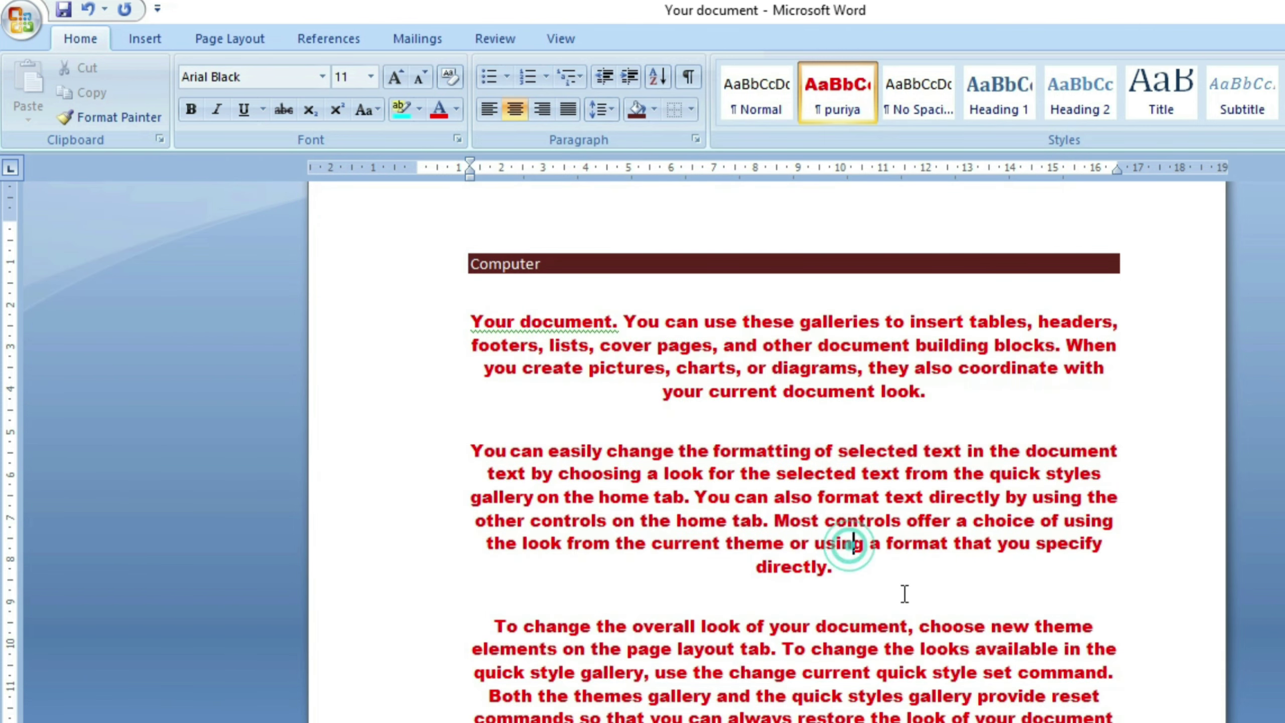
scroll(904, 595, down, 1)
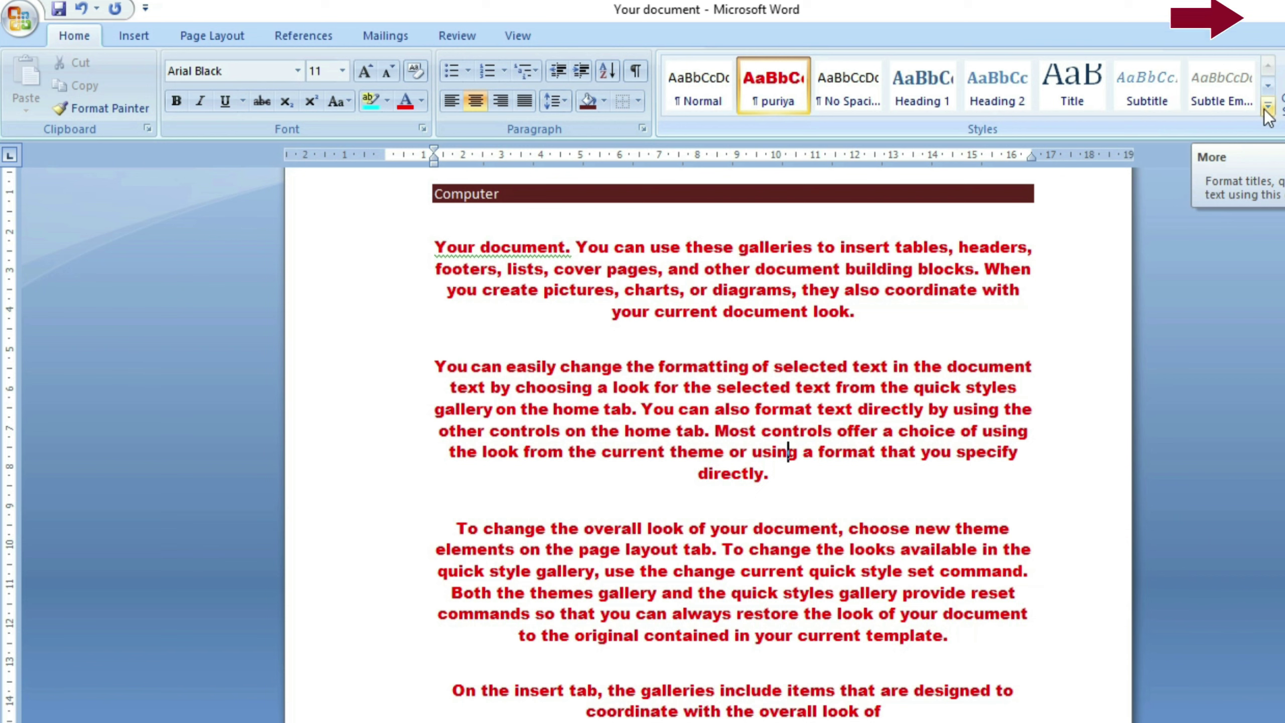
click(1269, 106)
click(774, 294)
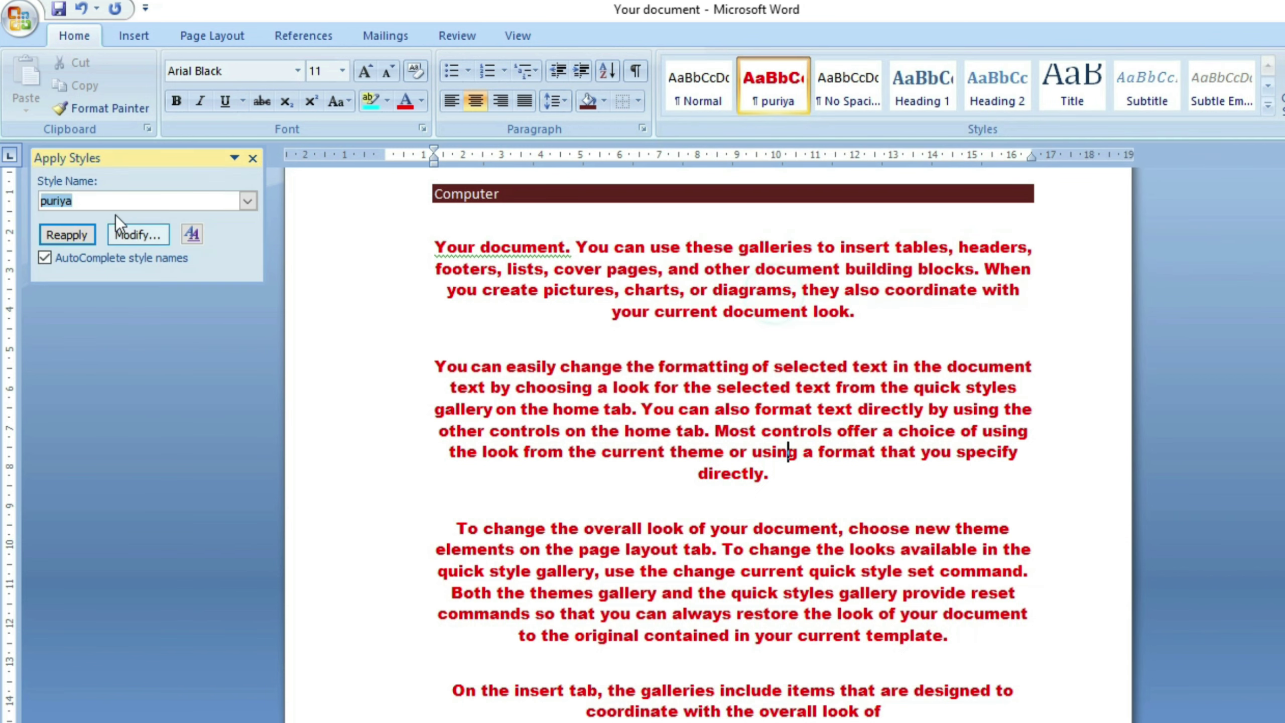
click(132, 235)
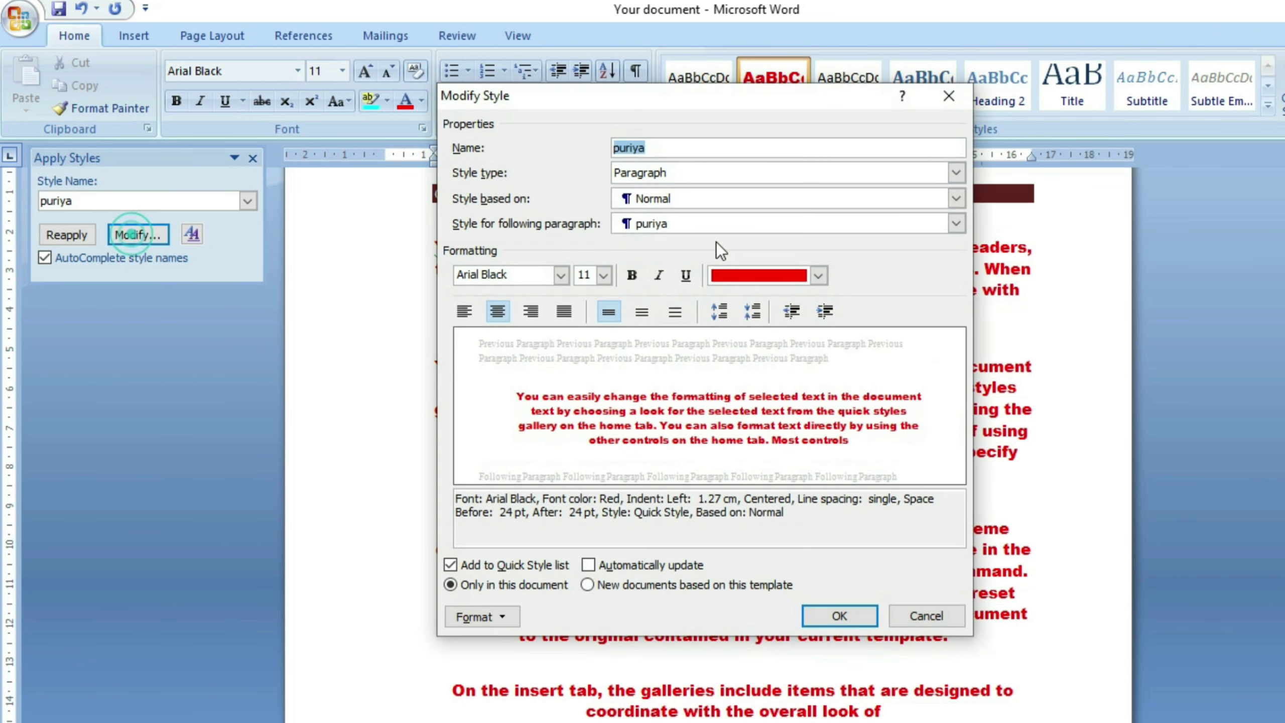
click(944, 611)
click(253, 159)
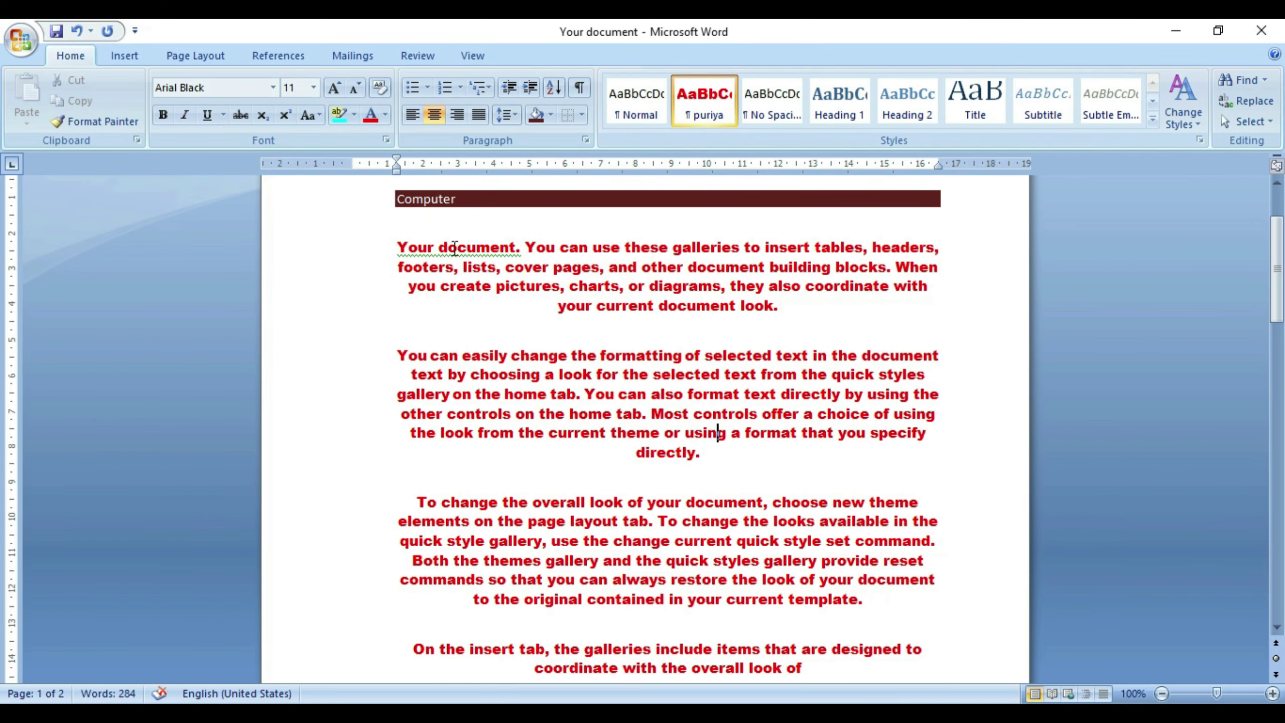
mouse_move(384, 247)
mouse_down()
mouse_move(906, 649)
mouse_move(905, 666)
mouse_up()
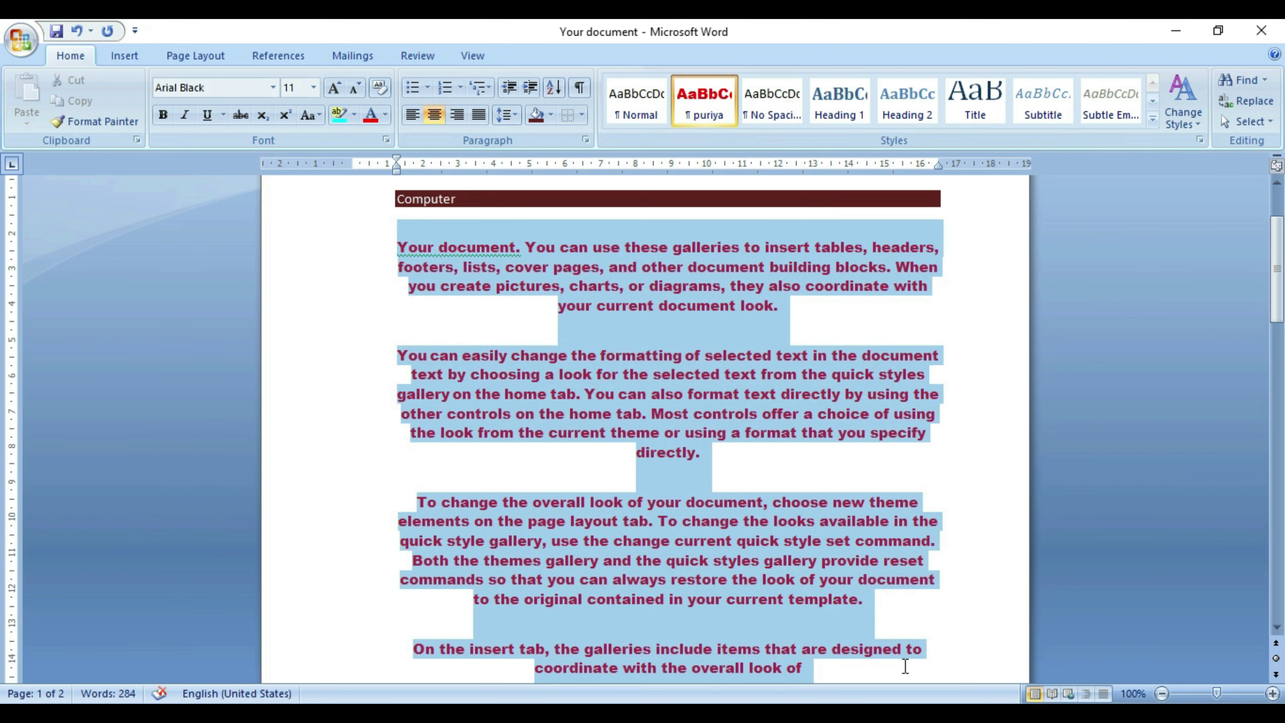
Reset the body text to Normal and remove the dark-red shading from the Computer heading.
click(636, 102)
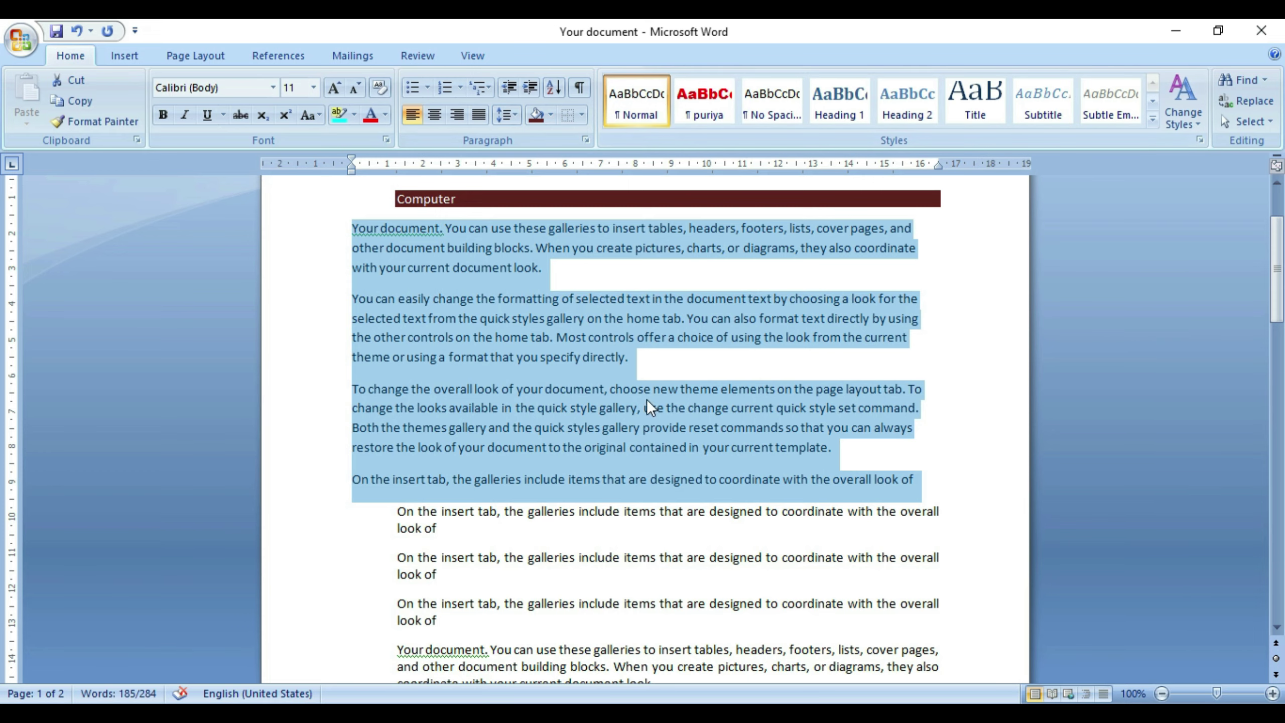
scroll(652, 405, up, 2)
drag(463, 320, 397, 320)
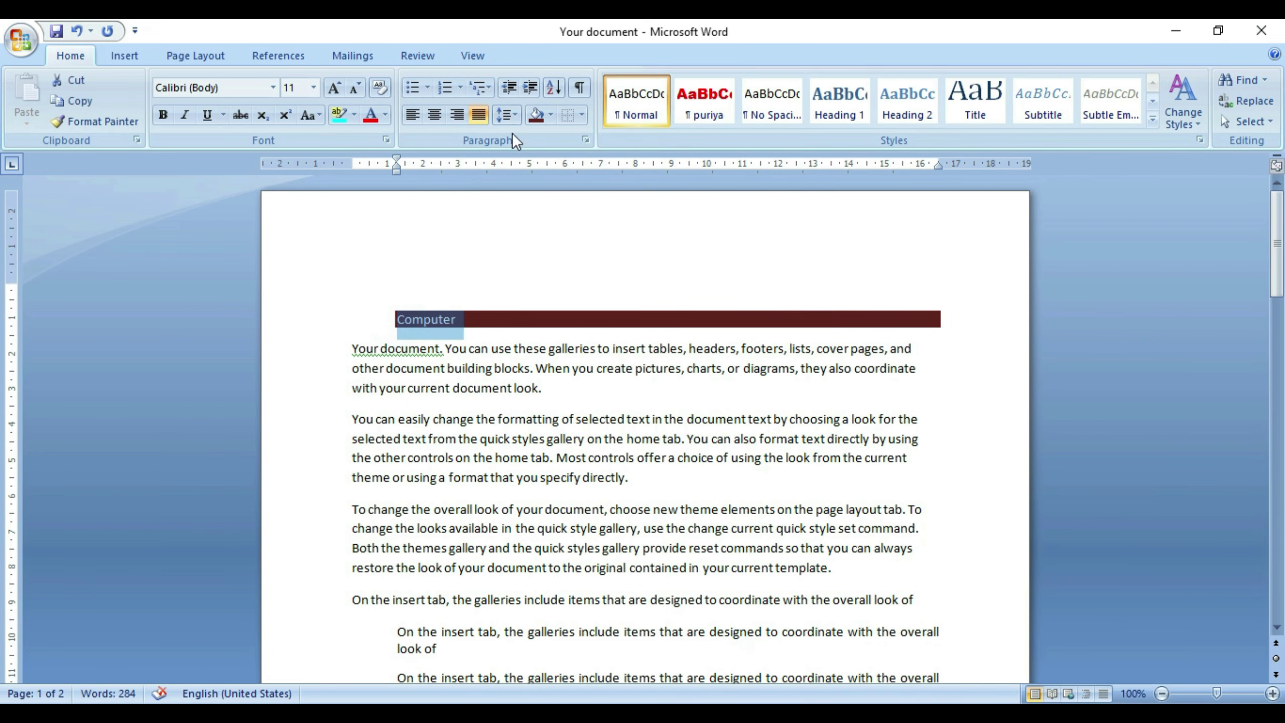
click(550, 115)
click(577, 278)
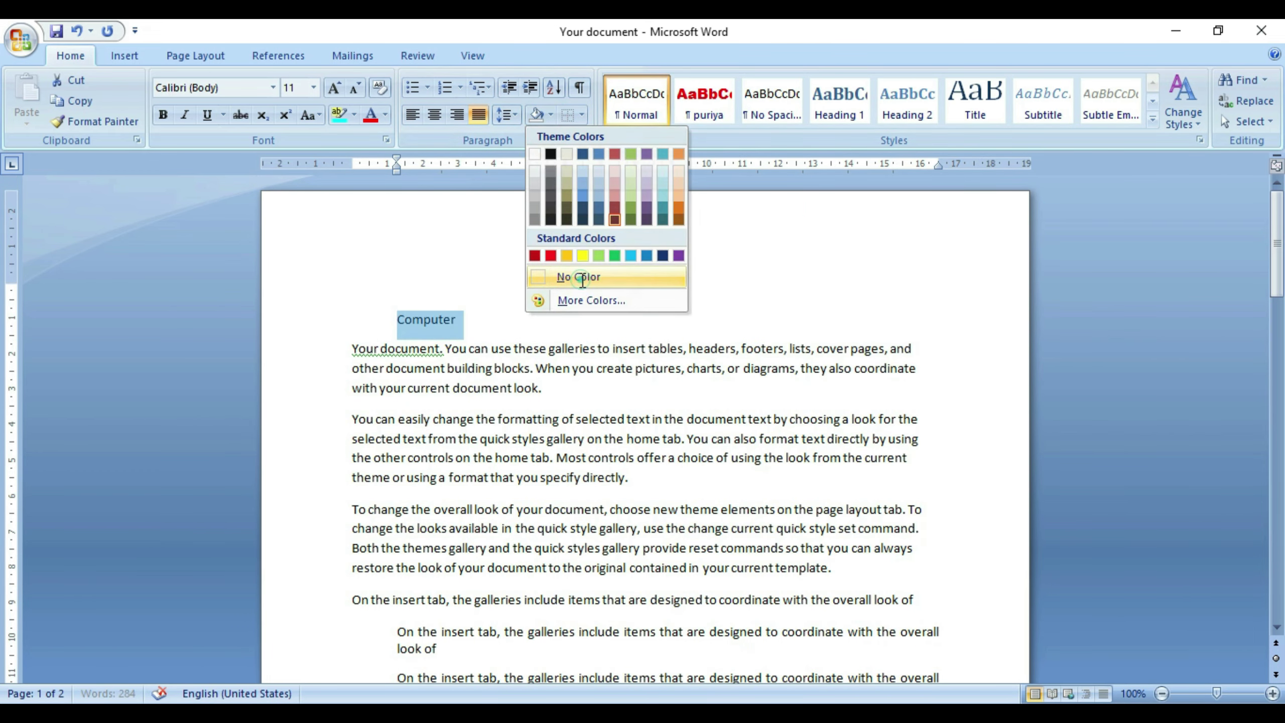
Remove the indent before Computer and apply Heading 1 to it.
click(396, 307)
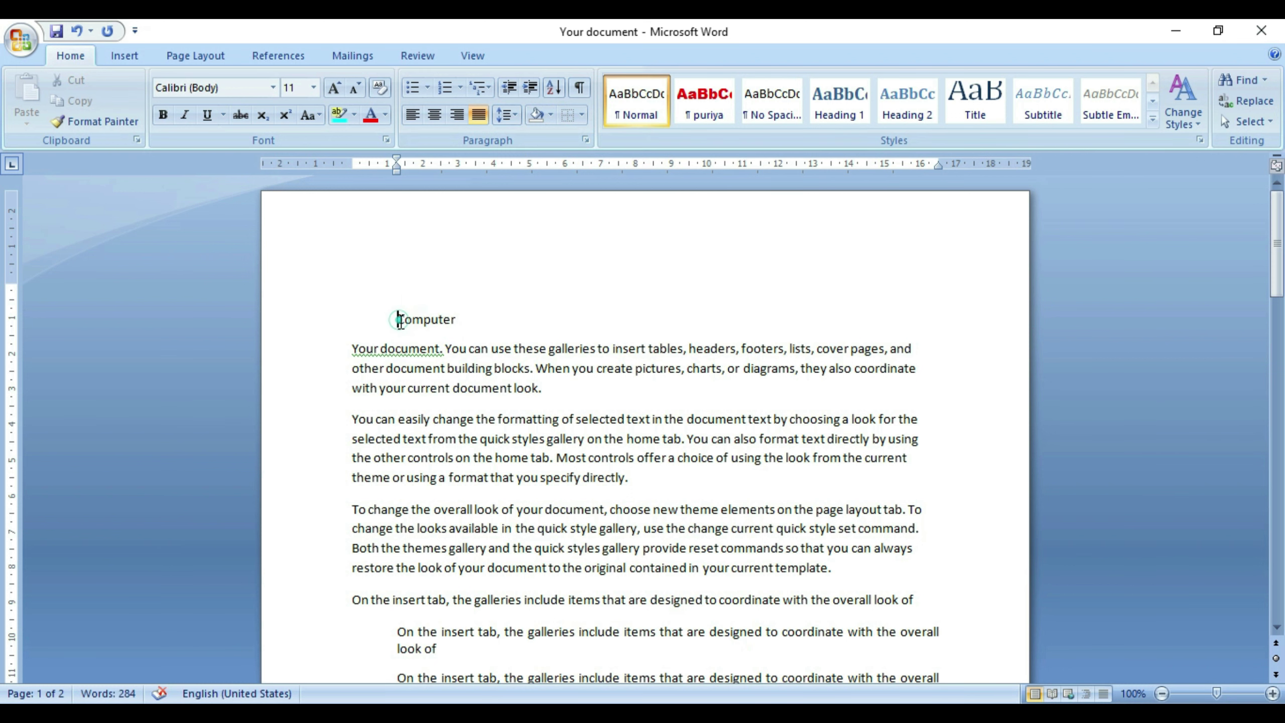
click(400, 318)
key(BackSpace)
drag(499, 320, 310, 319)
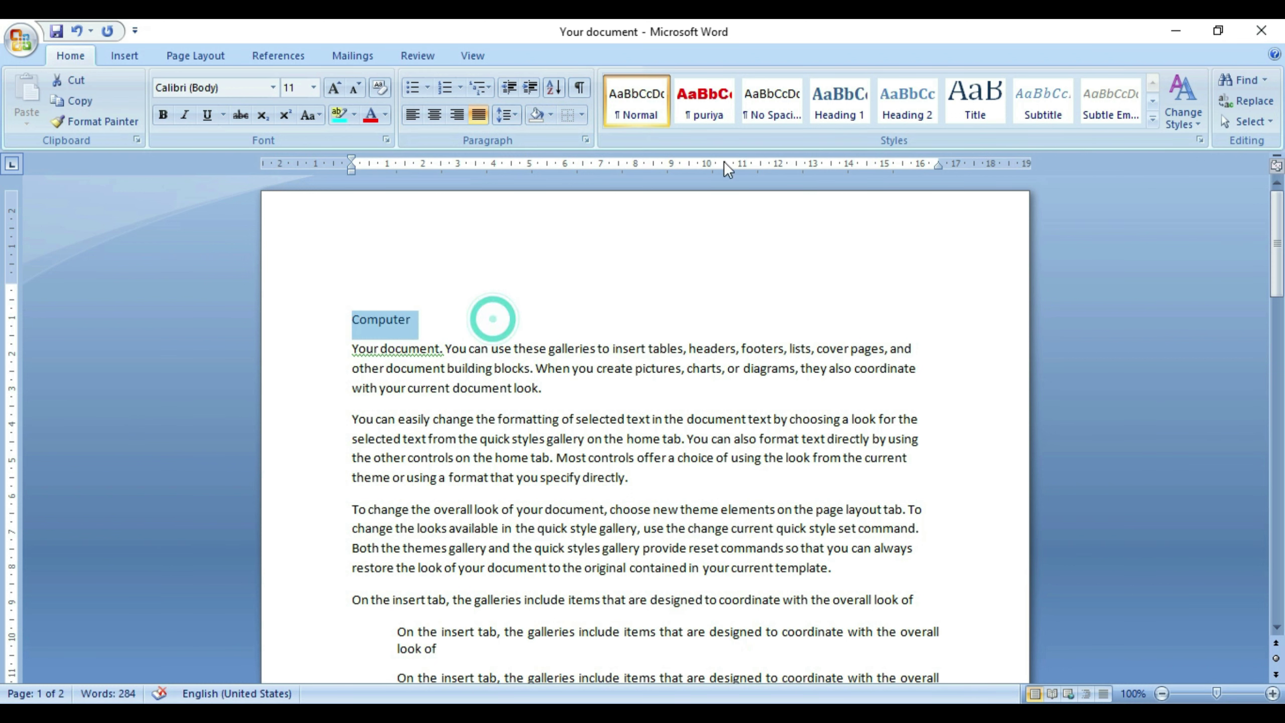
click(822, 109)
Apply the Fancy style set, after trying Simple, and the Metro colour scheme.
click(1182, 109)
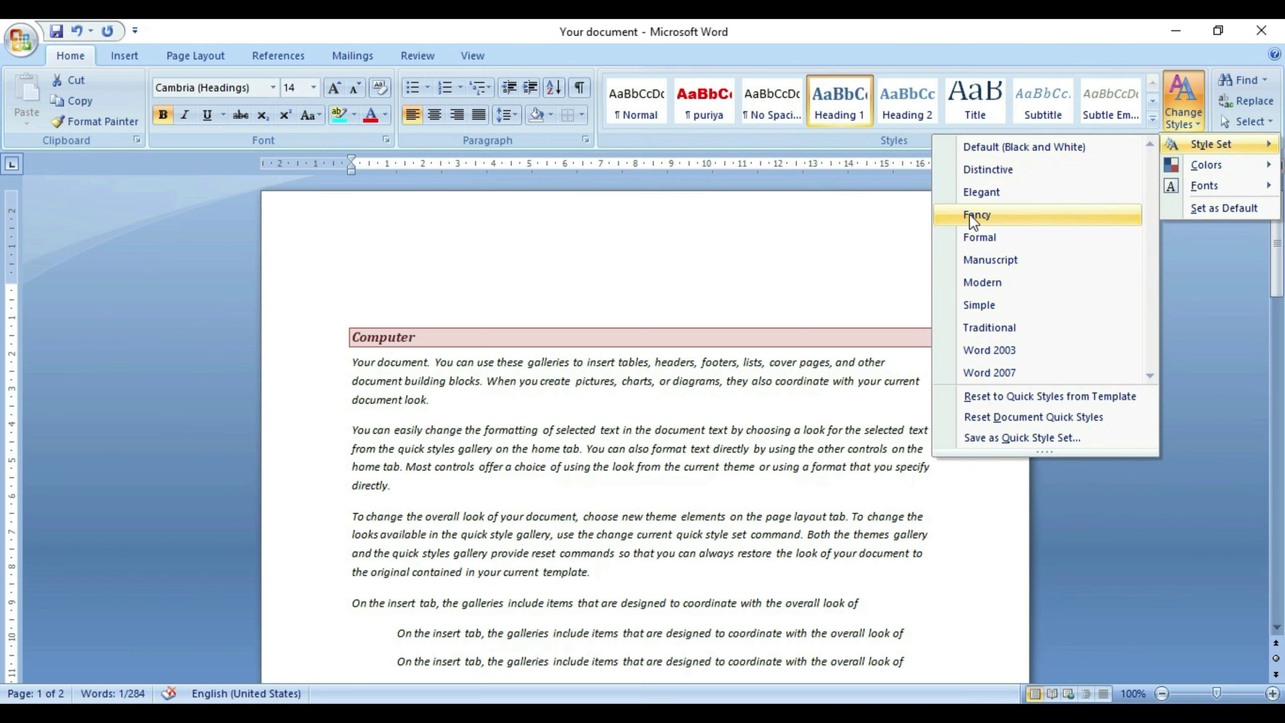
mouse_move(1211, 144)
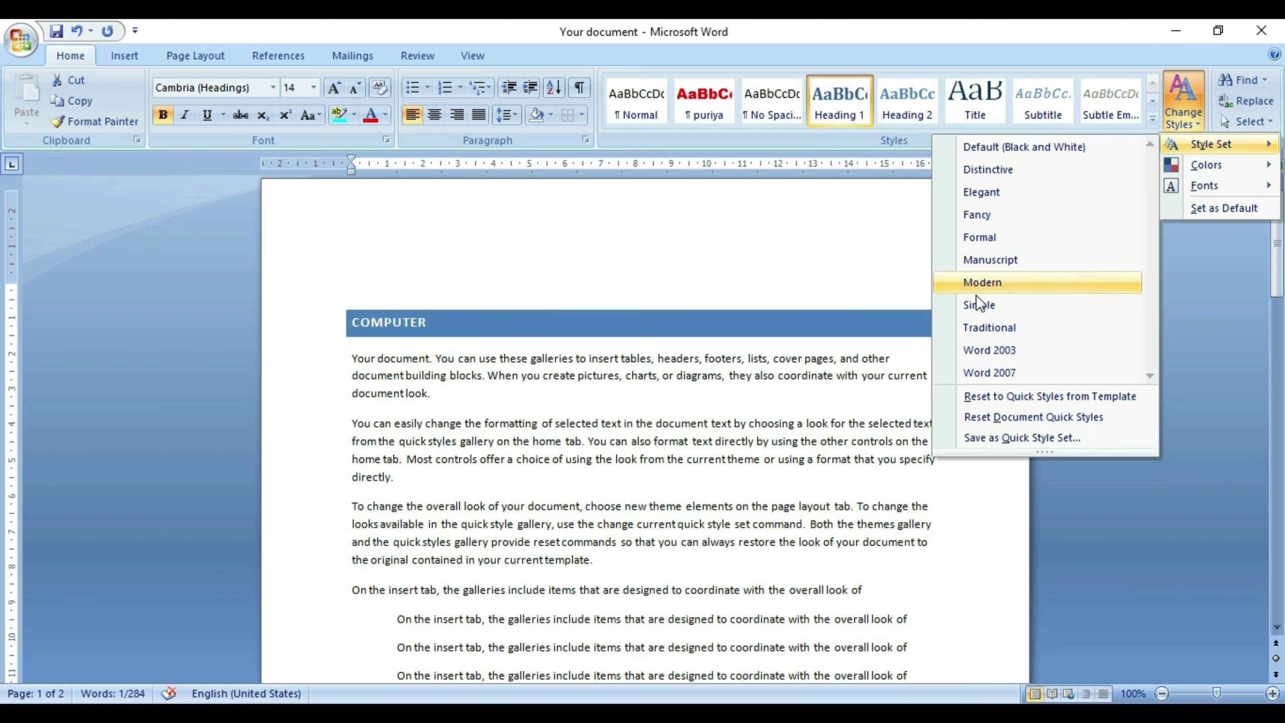
click(980, 306)
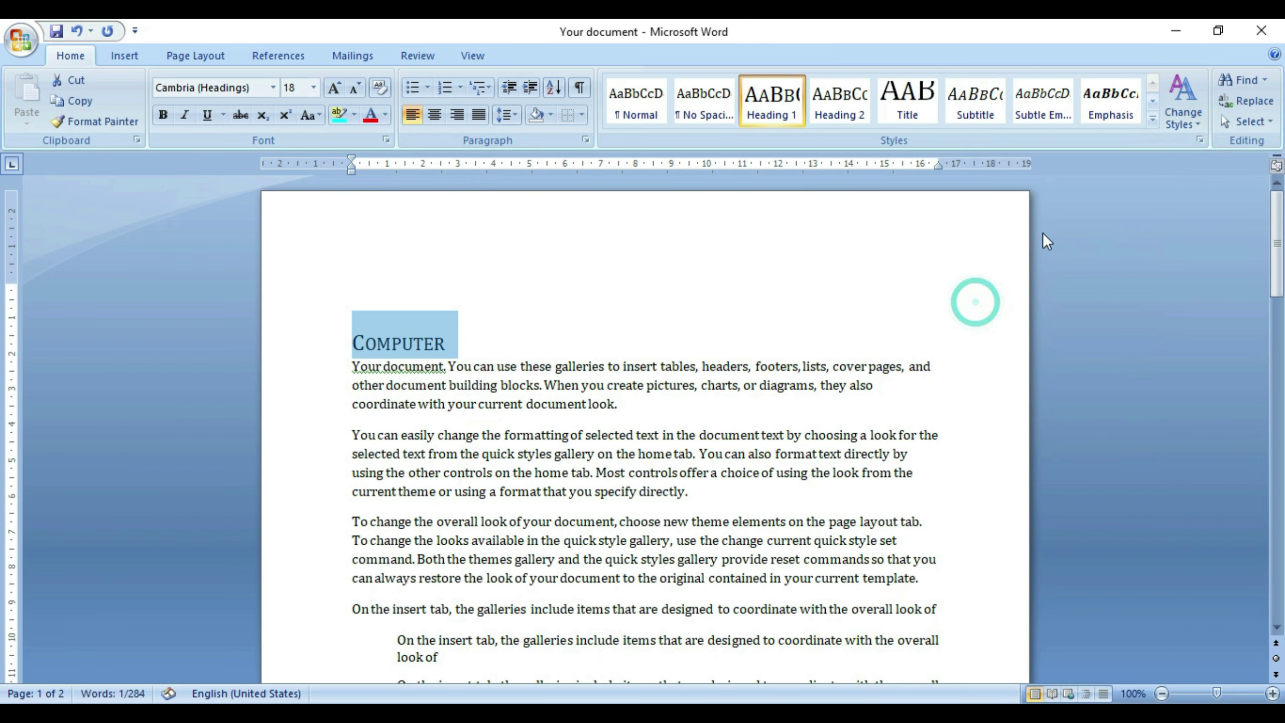
click(1183, 119)
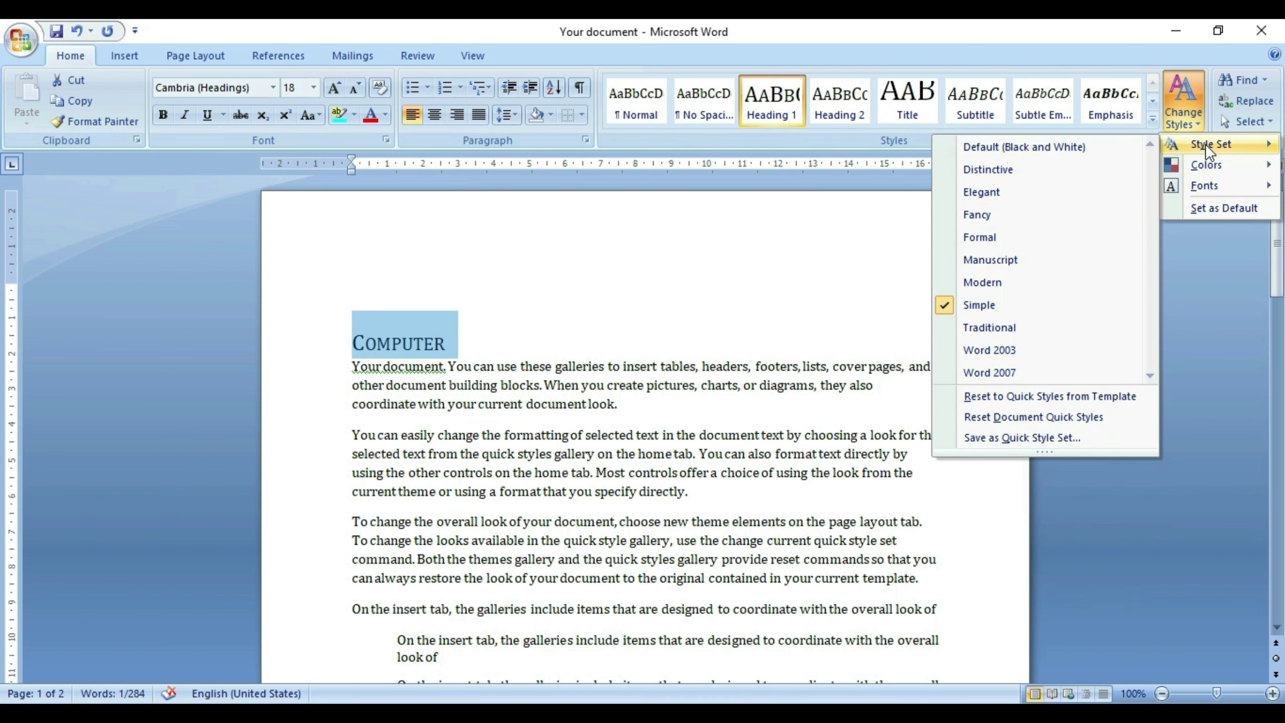
click(994, 215)
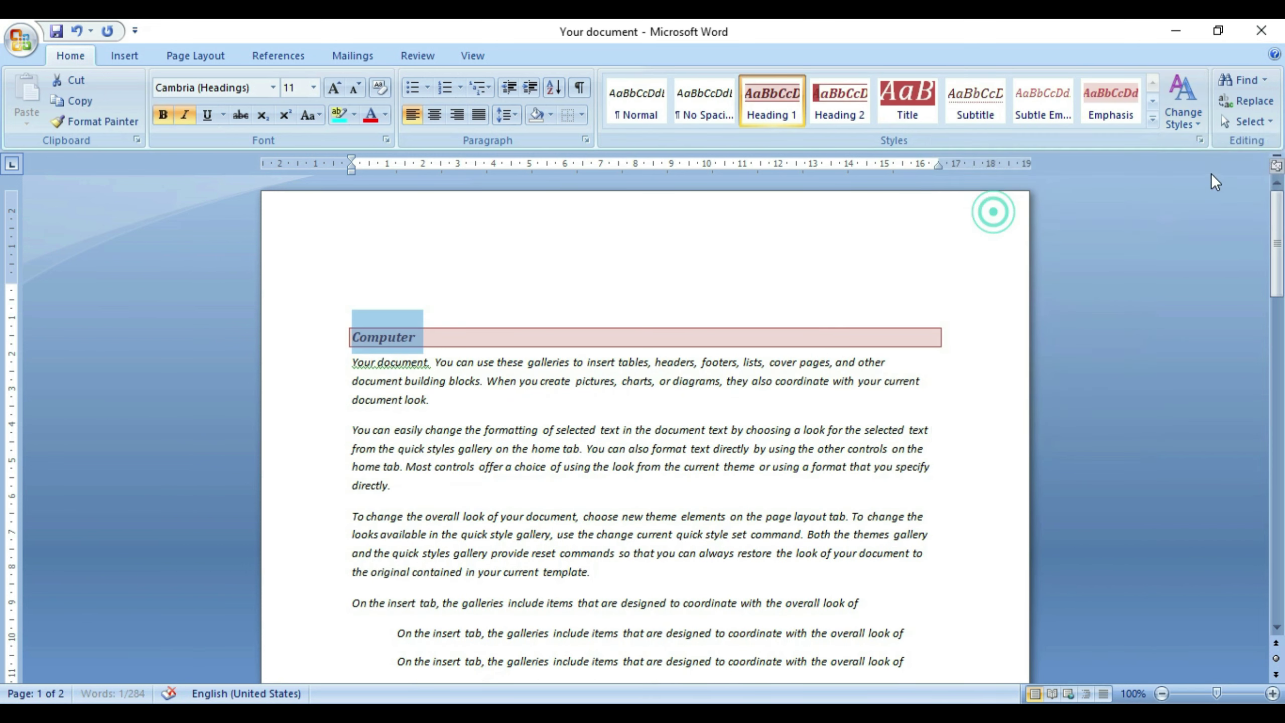
click(1200, 107)
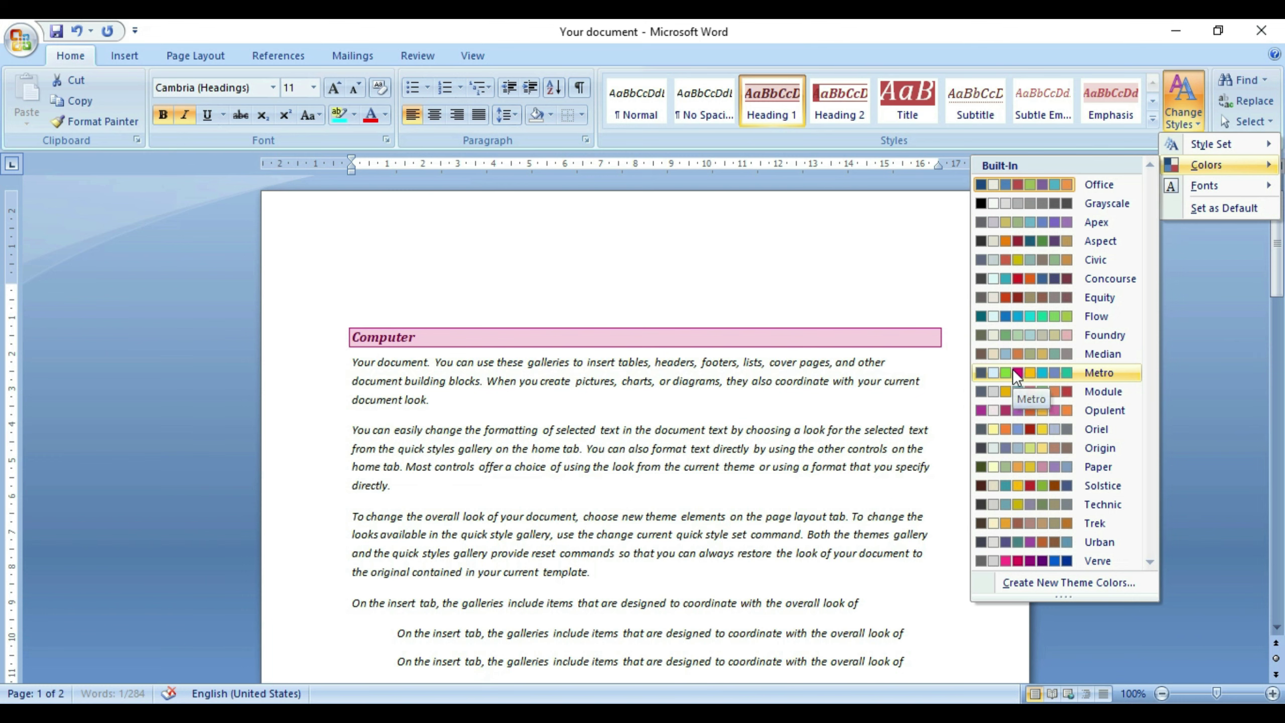
click(1017, 374)
Browse the theme fonts without changing them and deselect the Computer heading.
click(1187, 104)
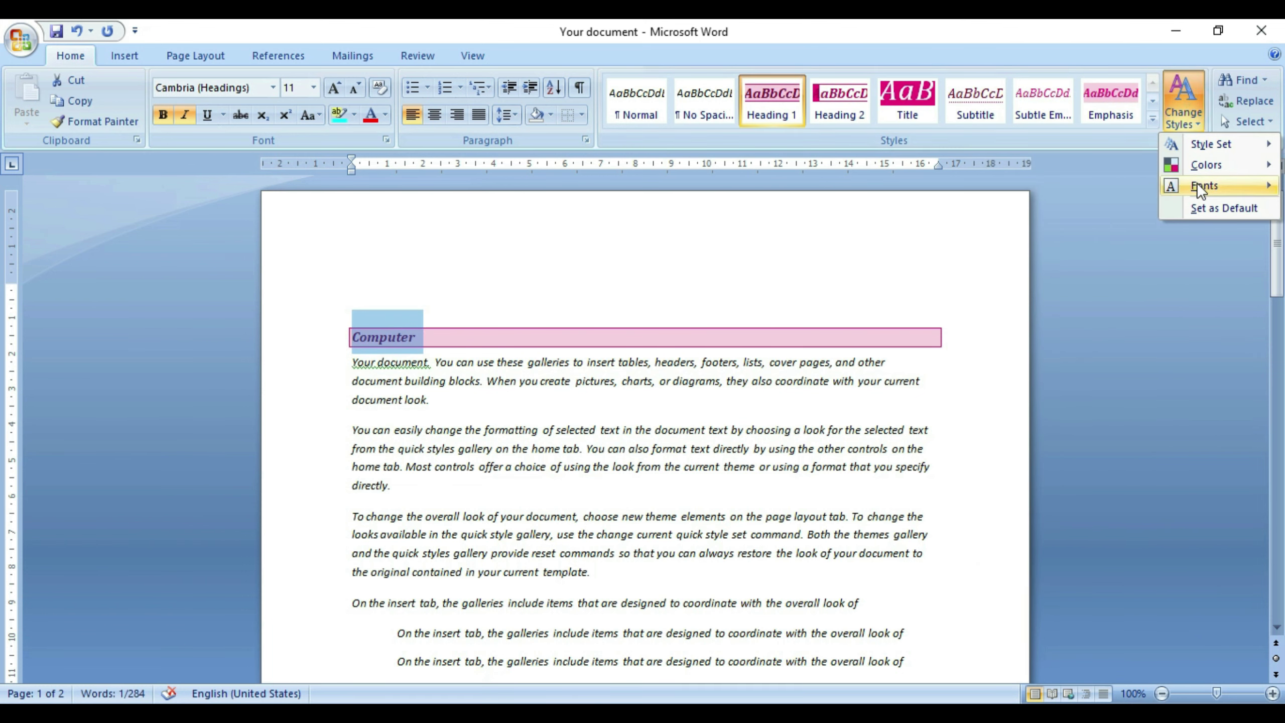
mouse_move(1213, 186)
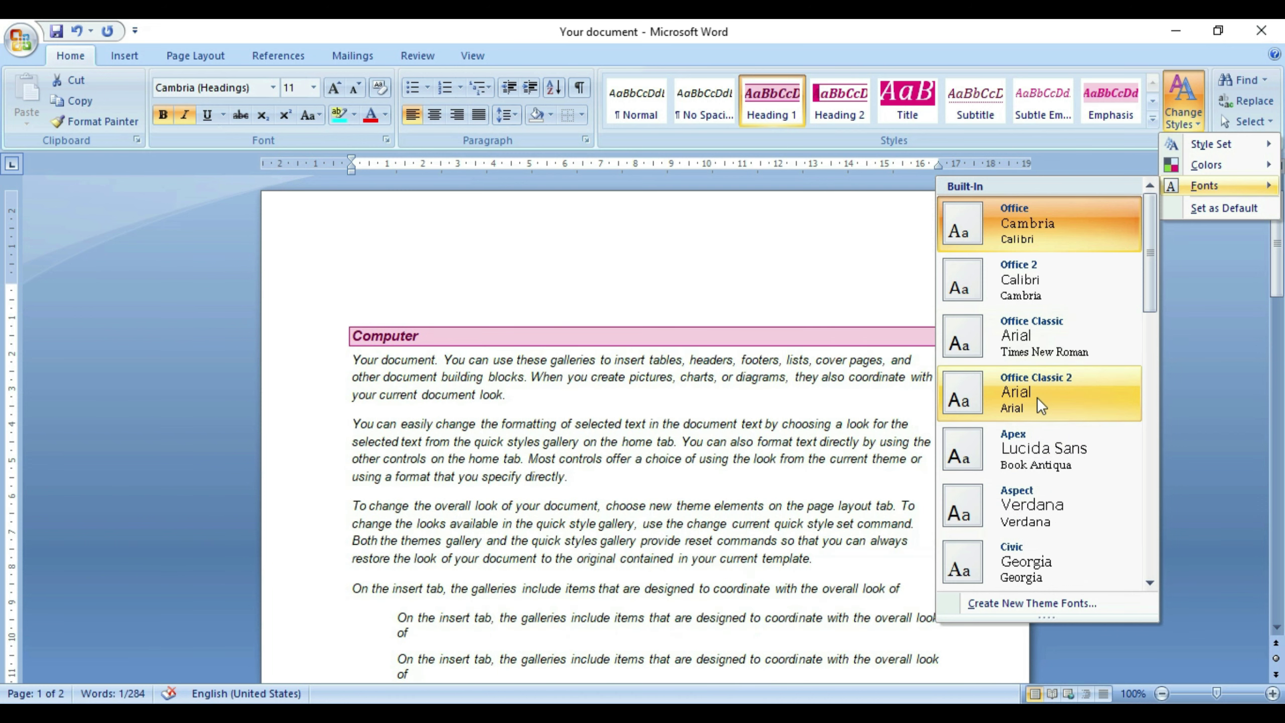
click(618, 445)
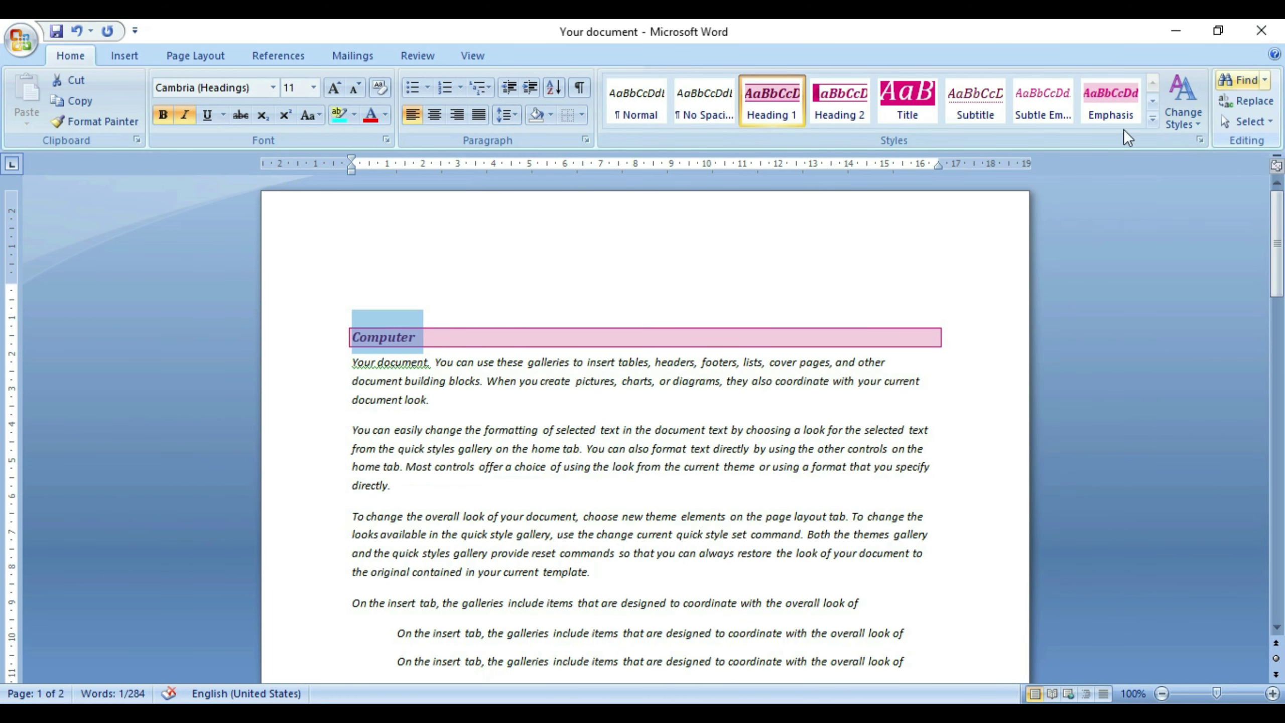
click(461, 452)
Select the body text and find the first occurrence of 'insert'.
drag(351, 363, 657, 553)
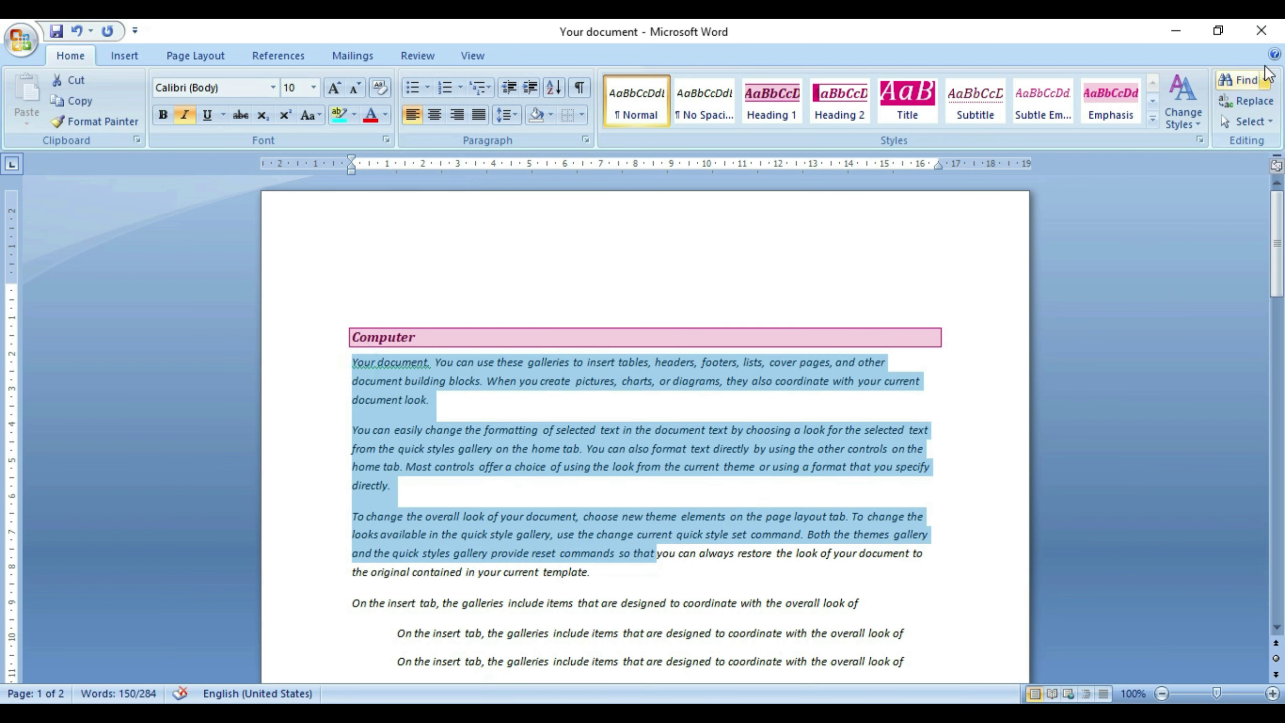
click(1234, 81)
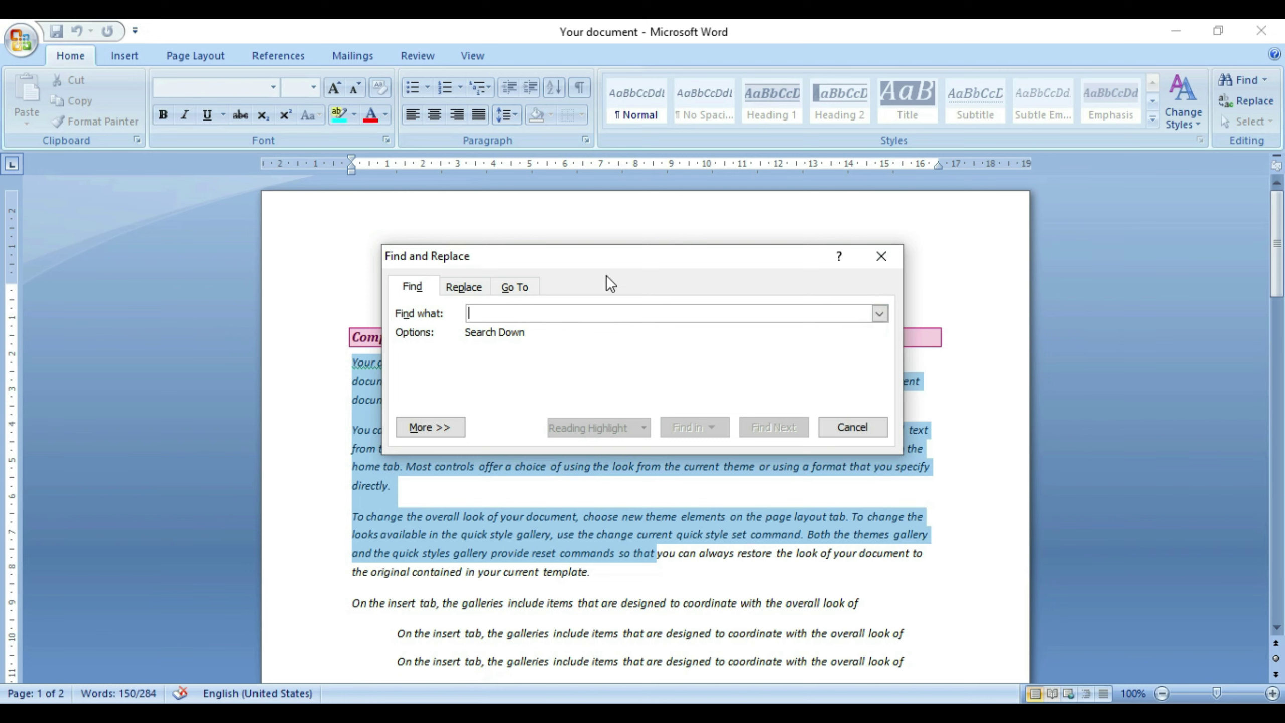
drag(626, 259, 929, 204)
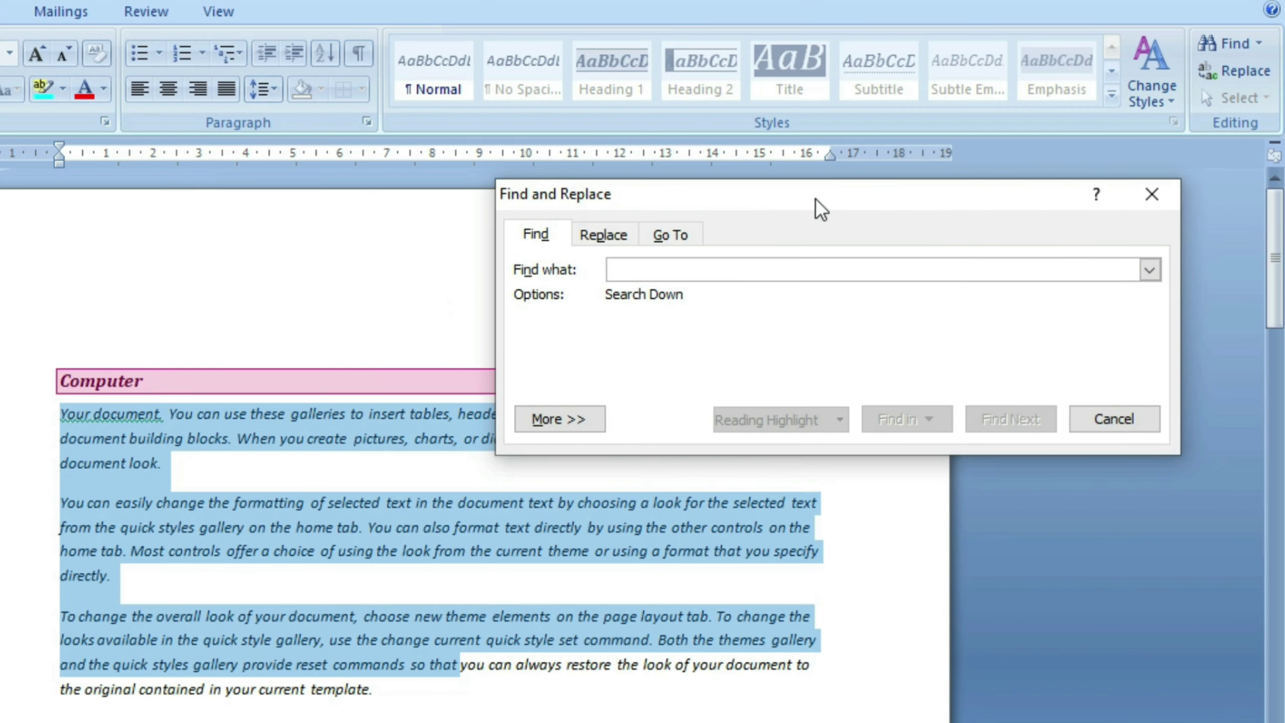
text(insert)
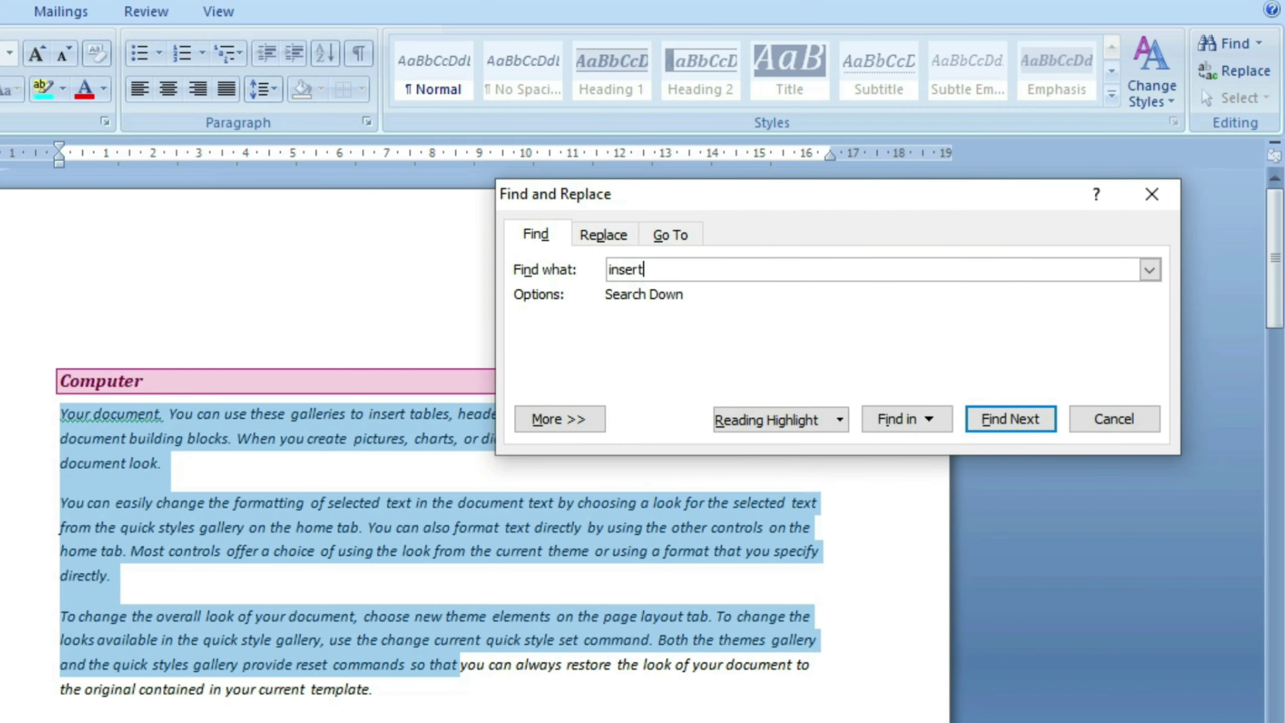
click(1010, 419)
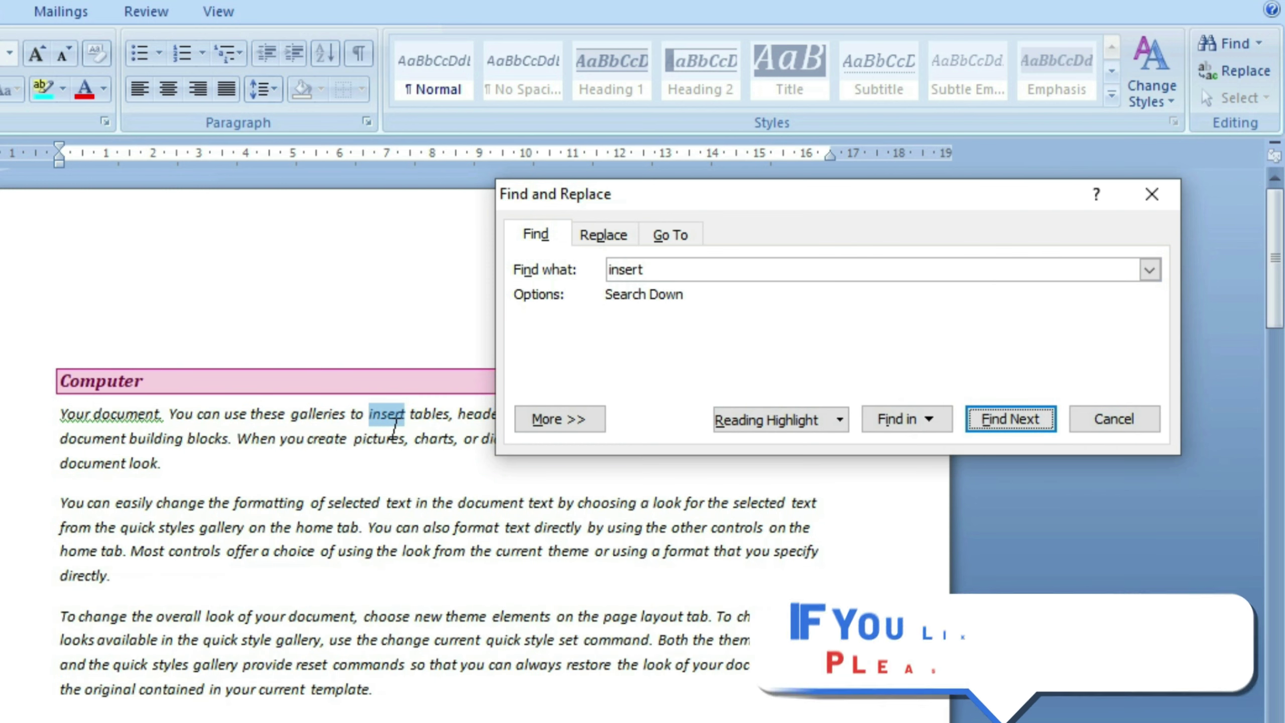
Replace all occurrences of 'insert' with 'aaaaa', five replacements in total.
click(602, 235)
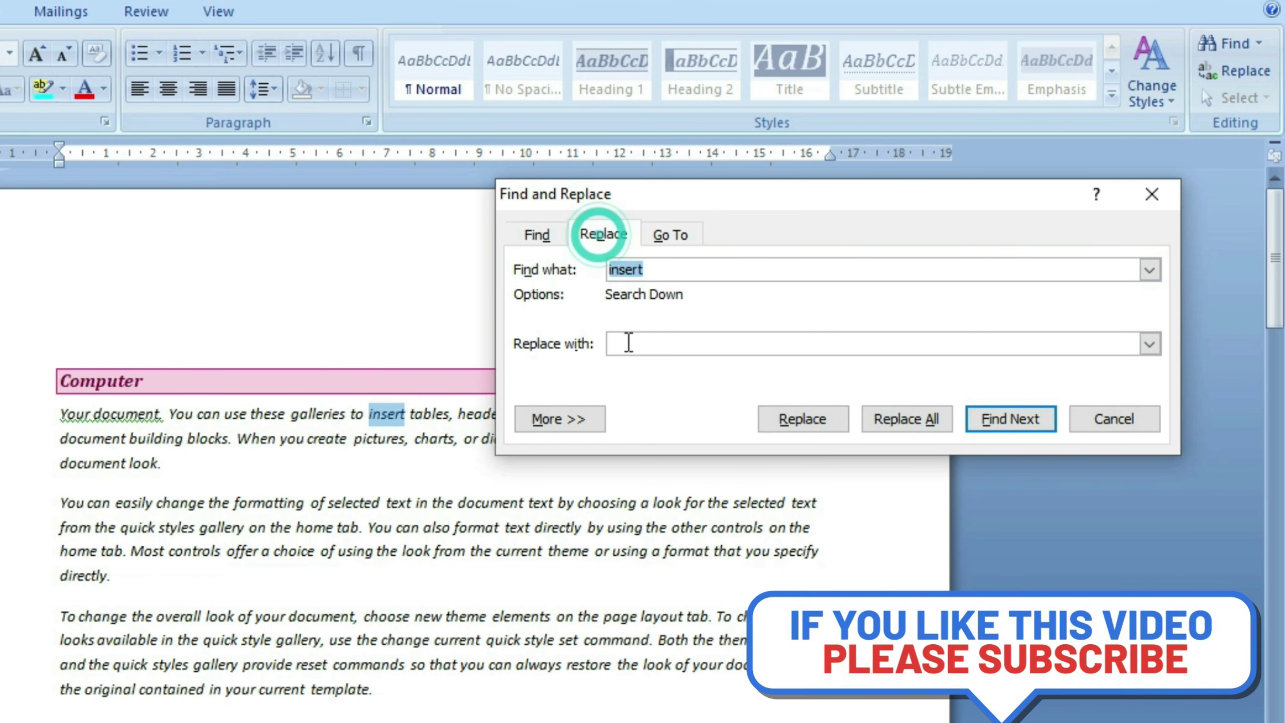
click(629, 345)
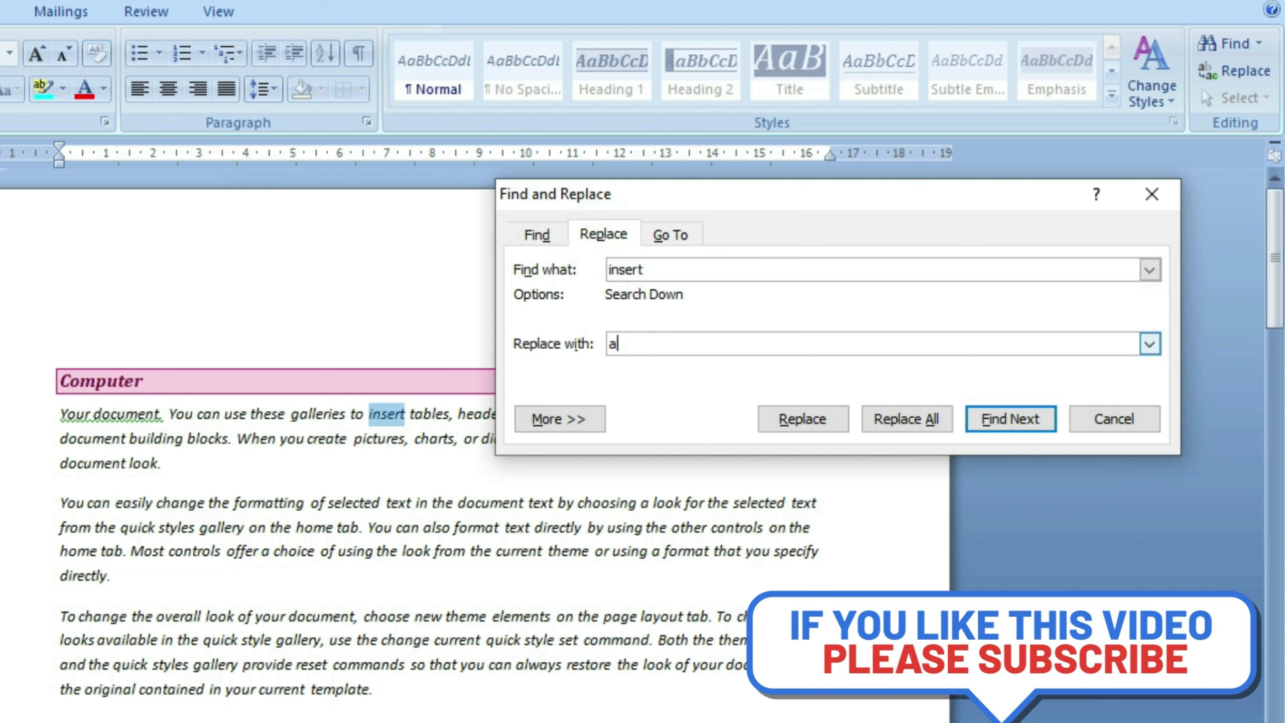
text(aaaa)
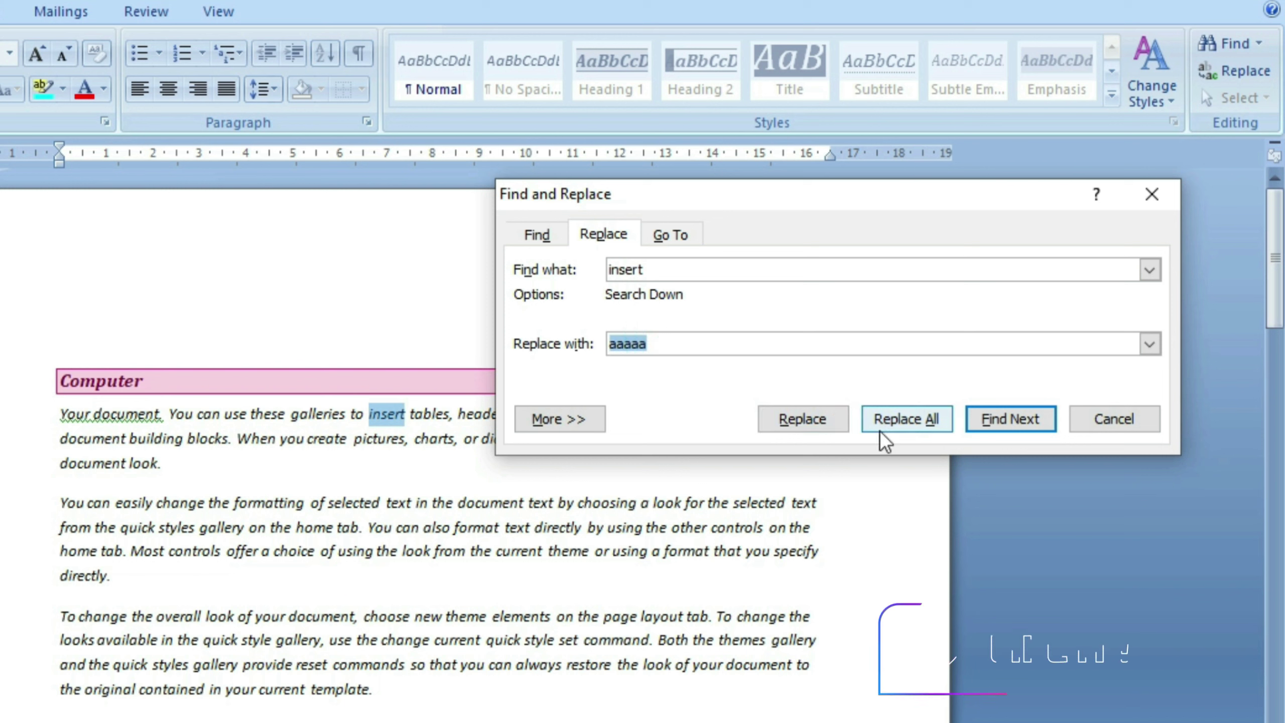
click(803, 419)
click(397, 488)
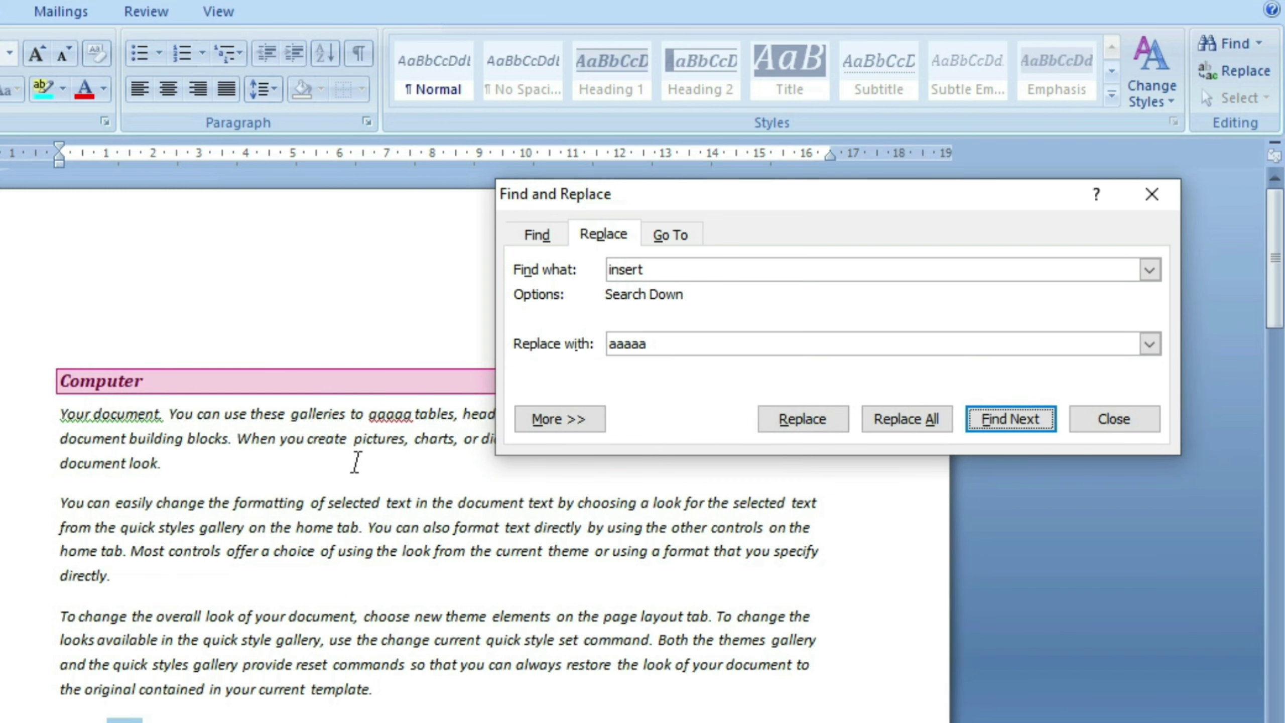
click(908, 430)
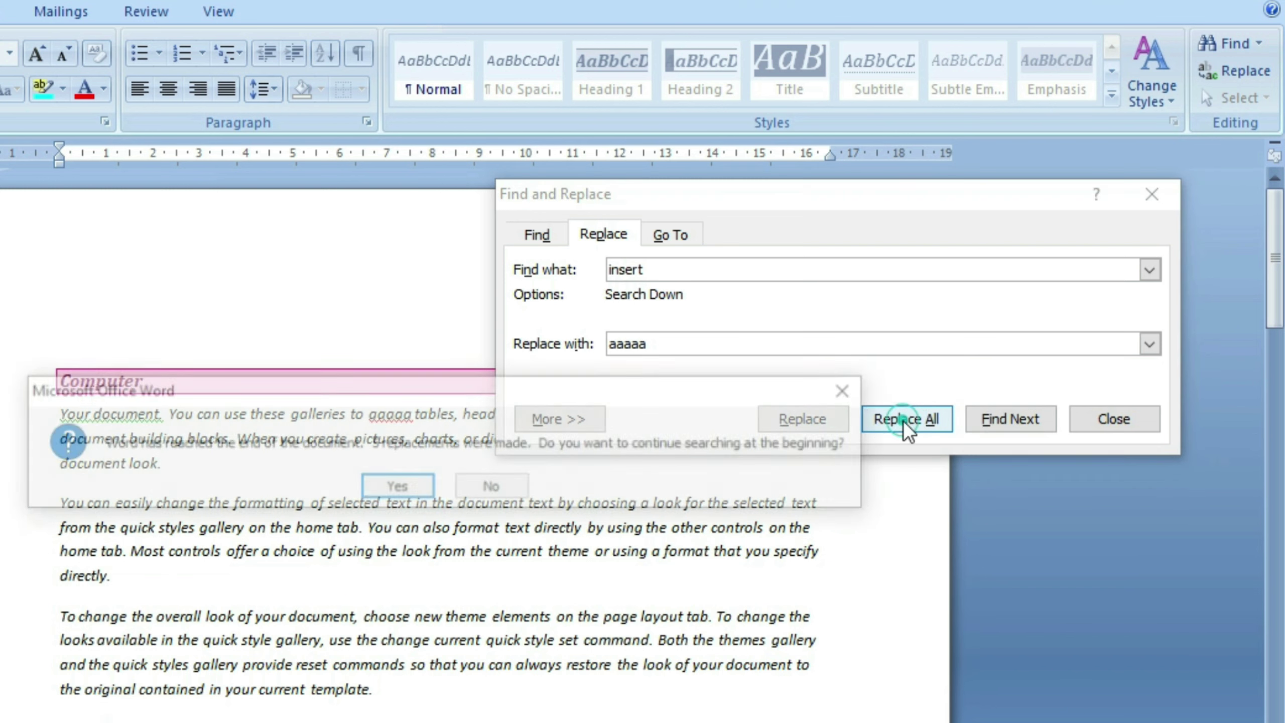
click(428, 488)
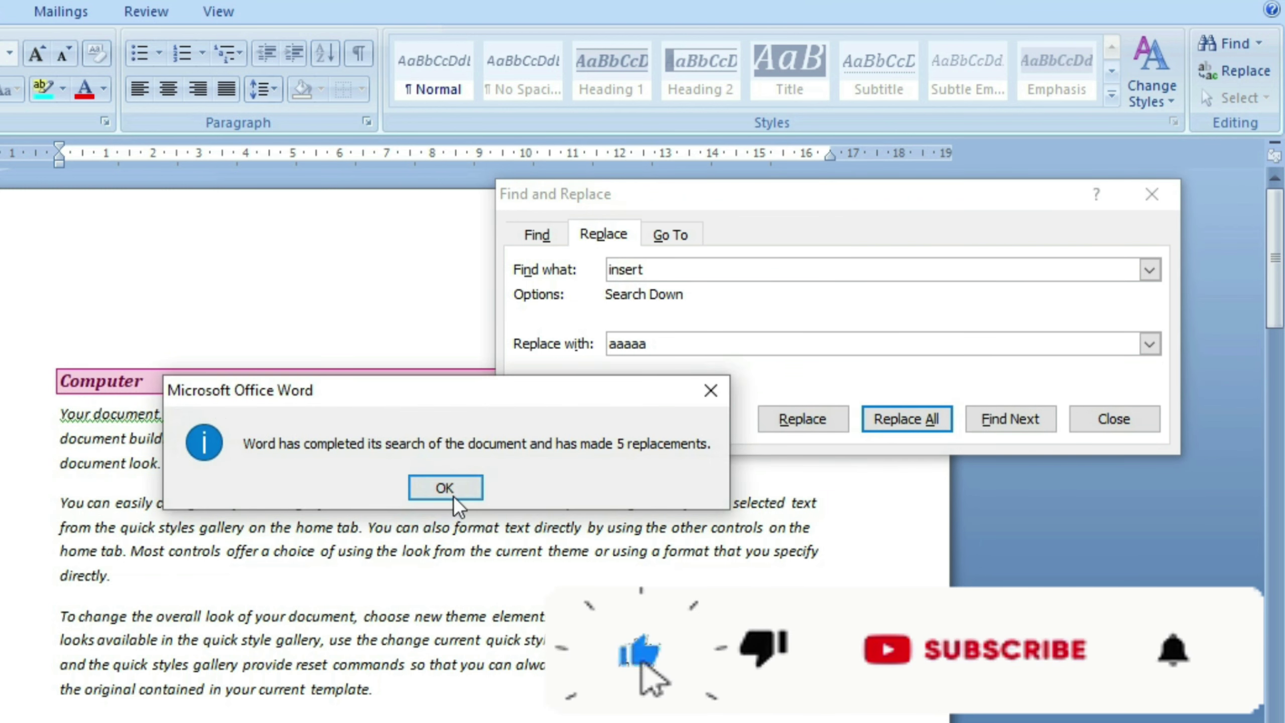
click(435, 489)
Scroll back to the top of the document and close the Find and Replace dialog.
scroll(440, 522, up, 2)
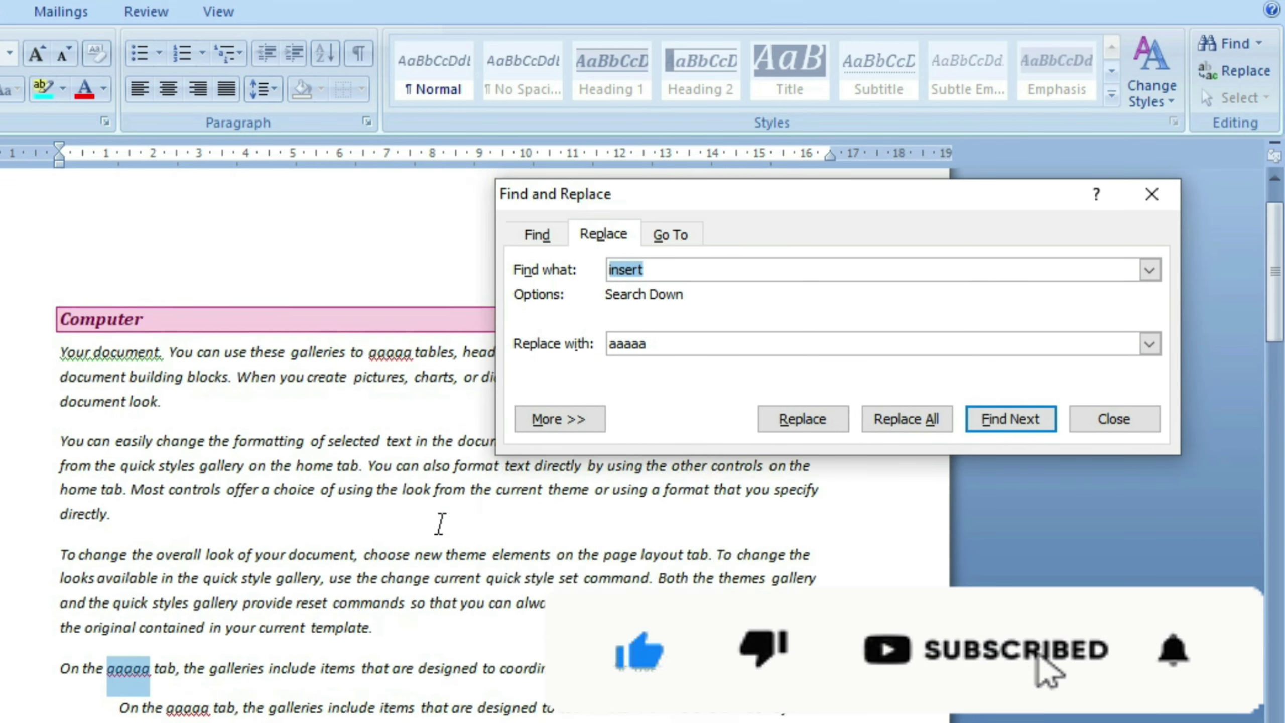
scroll(439, 525, up, 1)
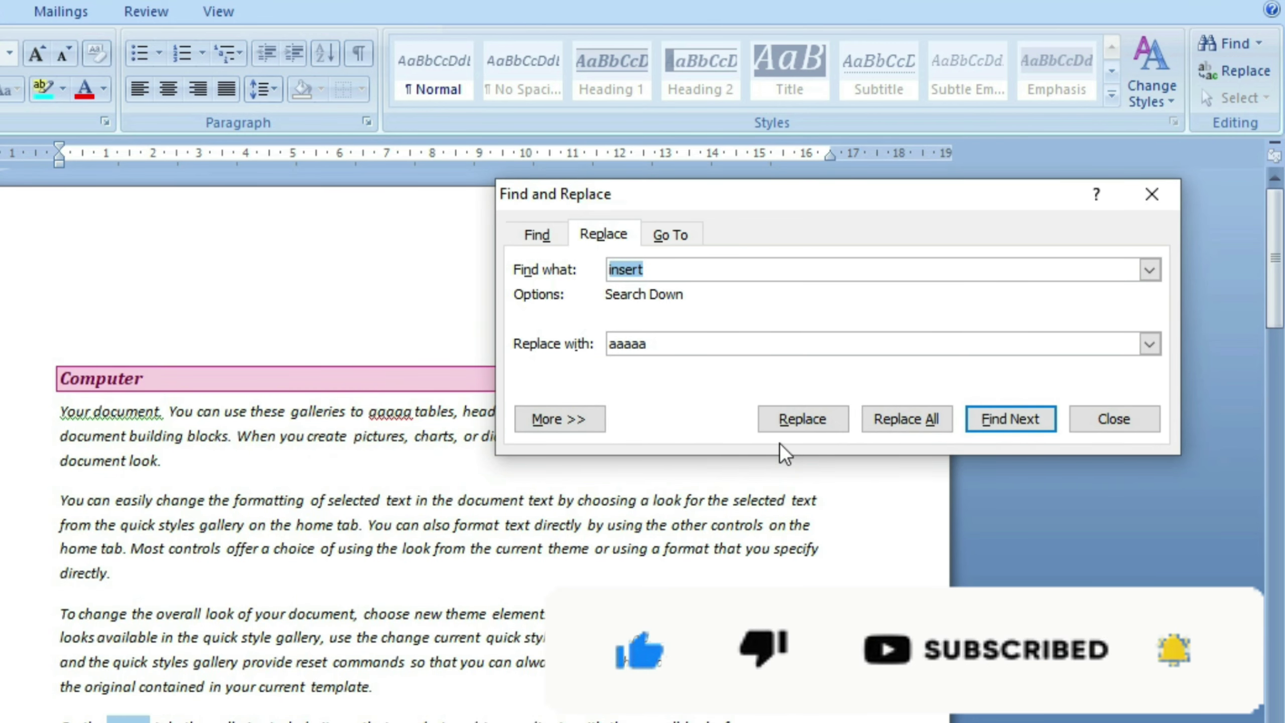
click(1179, 193)
click(1247, 119)
click(1198, 138)
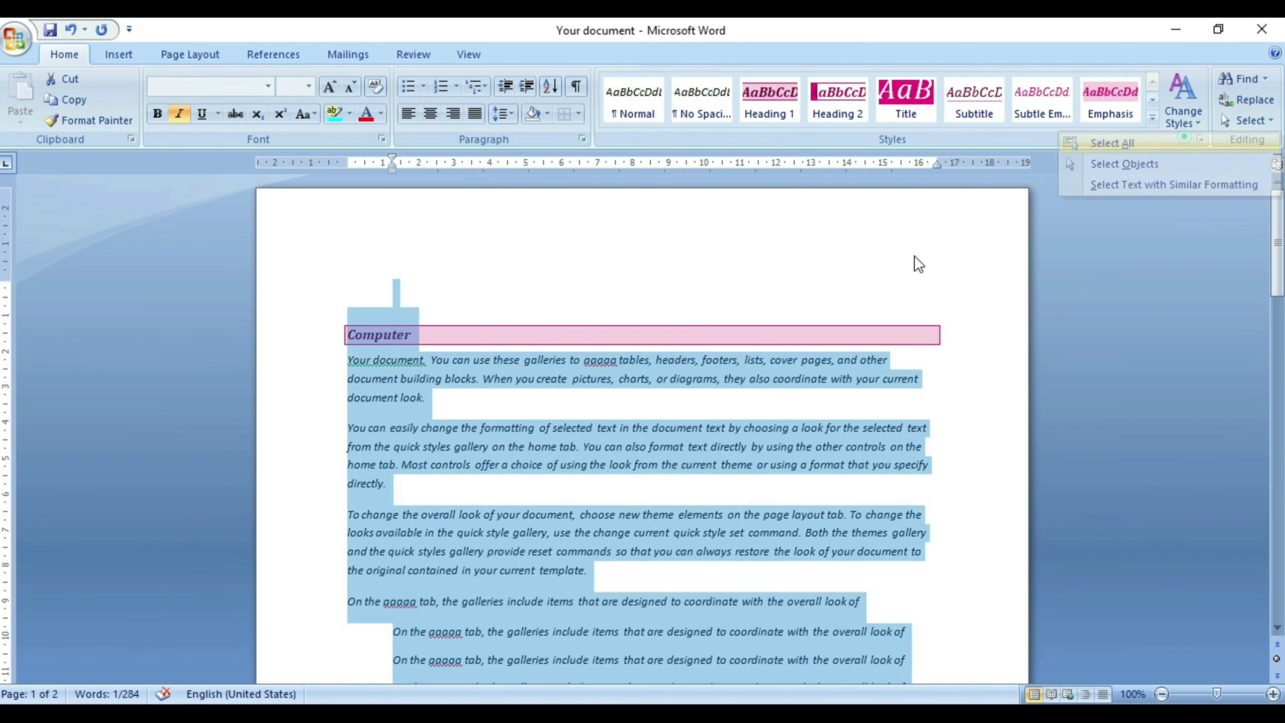
scroll(715, 432, down, 3)
scroll(715, 432, down, 5)
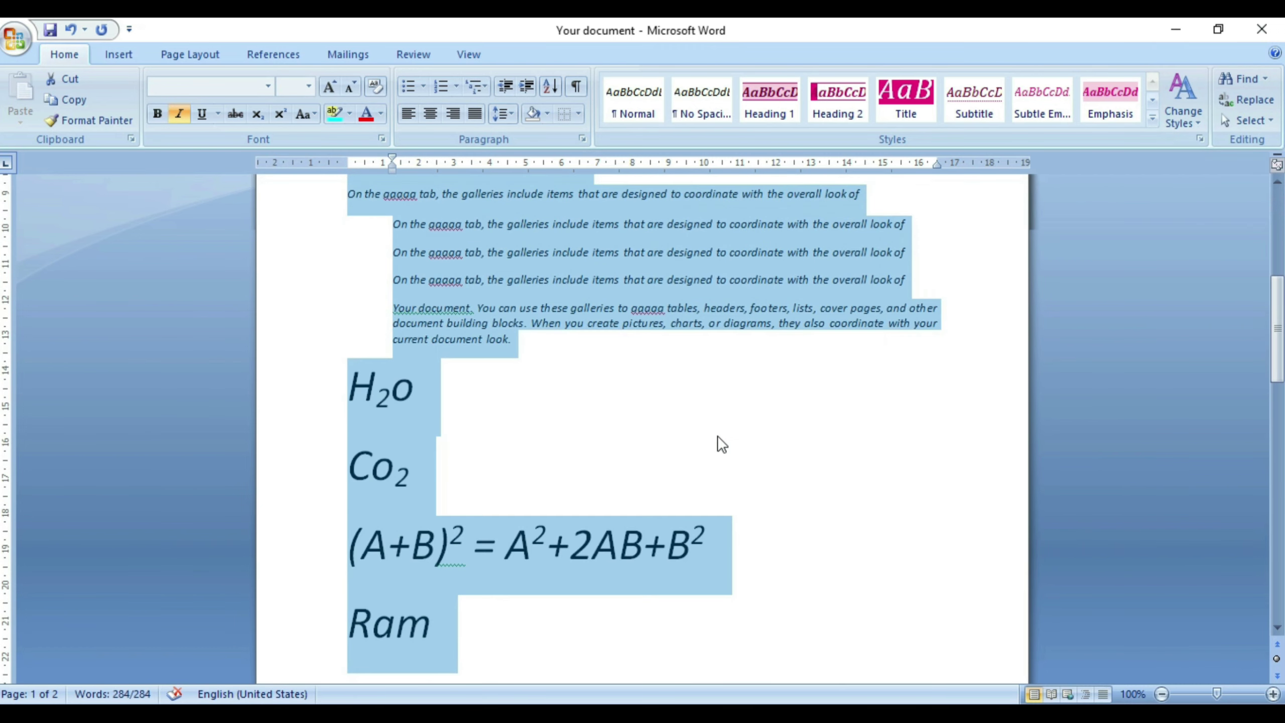
scroll(717, 436, up, 8)
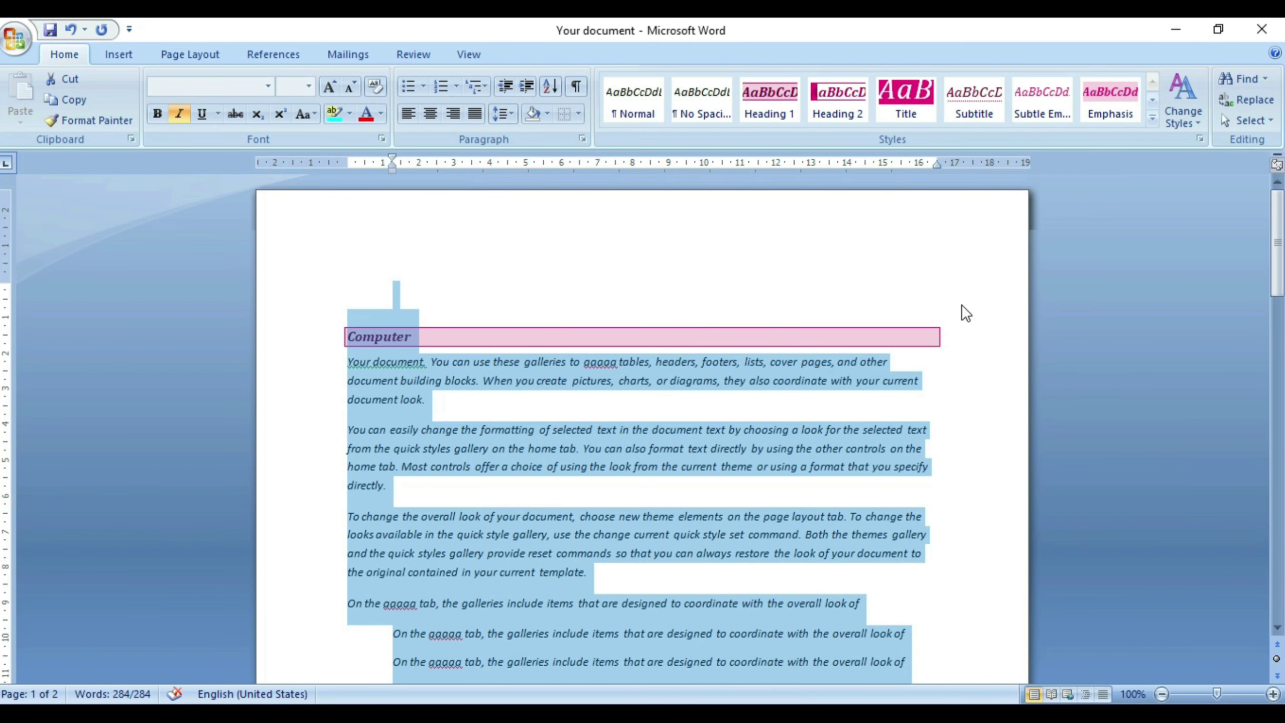